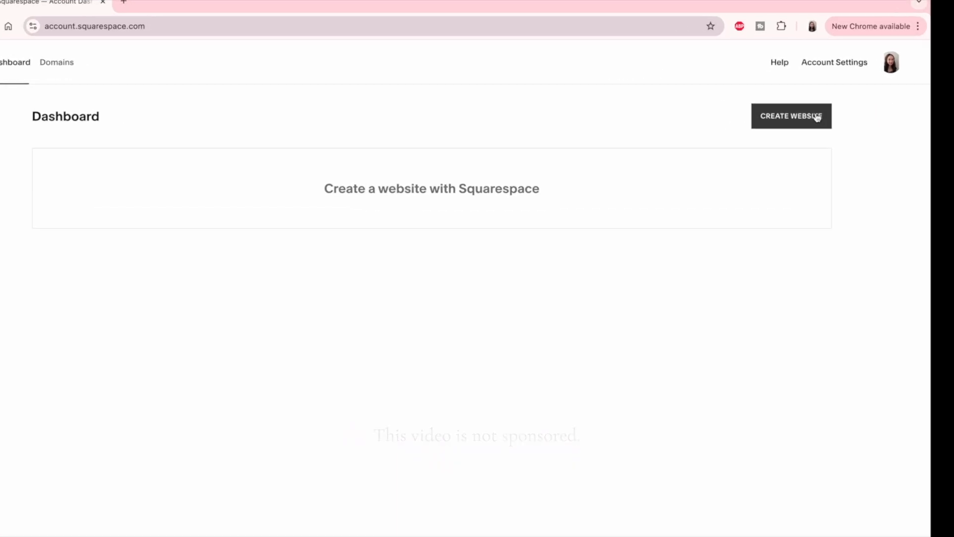
Step: Start creating a new website and set its topic to Art
click(819, 144)
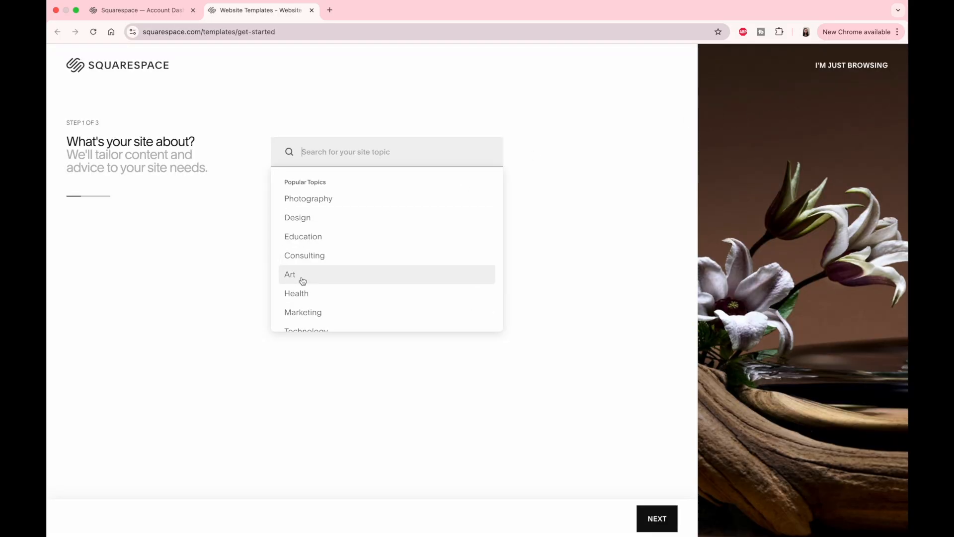
click(325, 275)
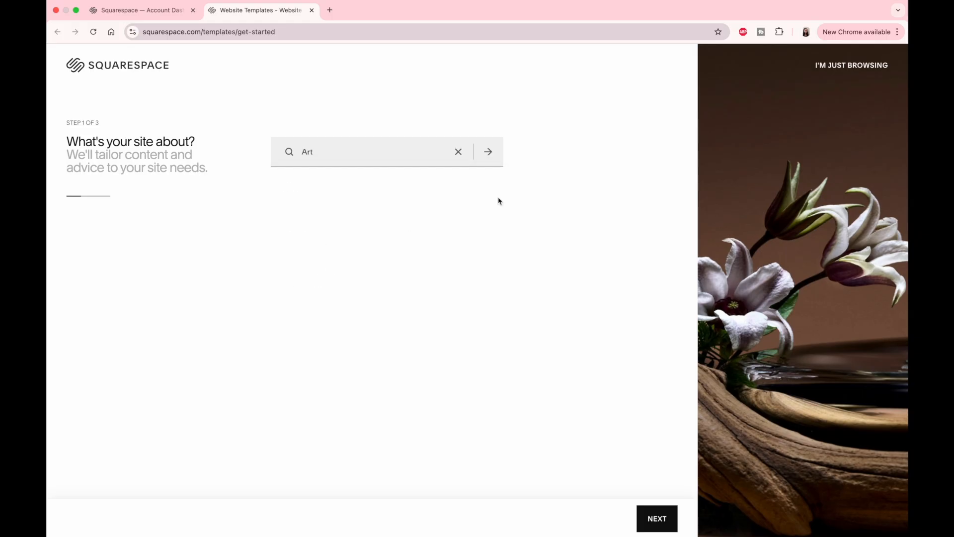
click(489, 153)
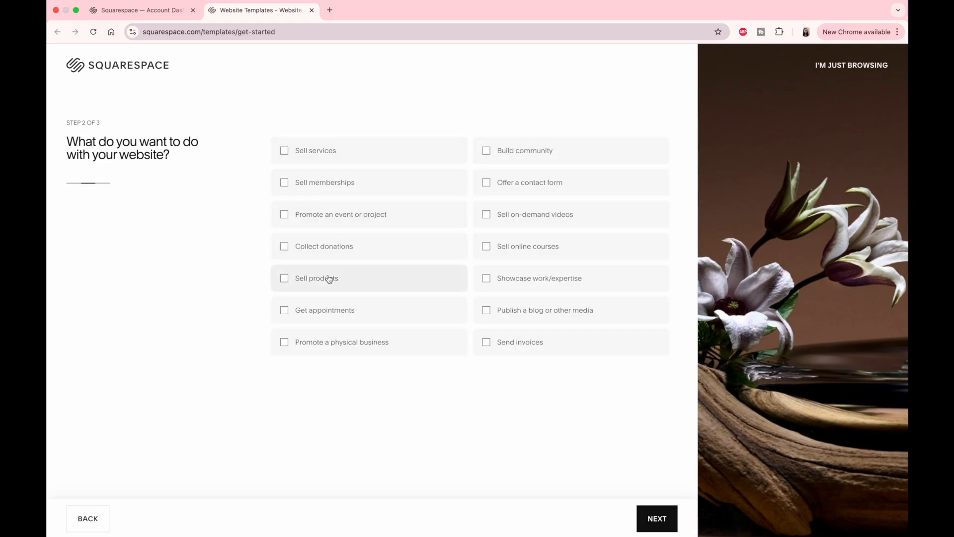
Step: Set the website goals to Showcase work/expertise and Sell products, and continue to the building method
click(545, 283)
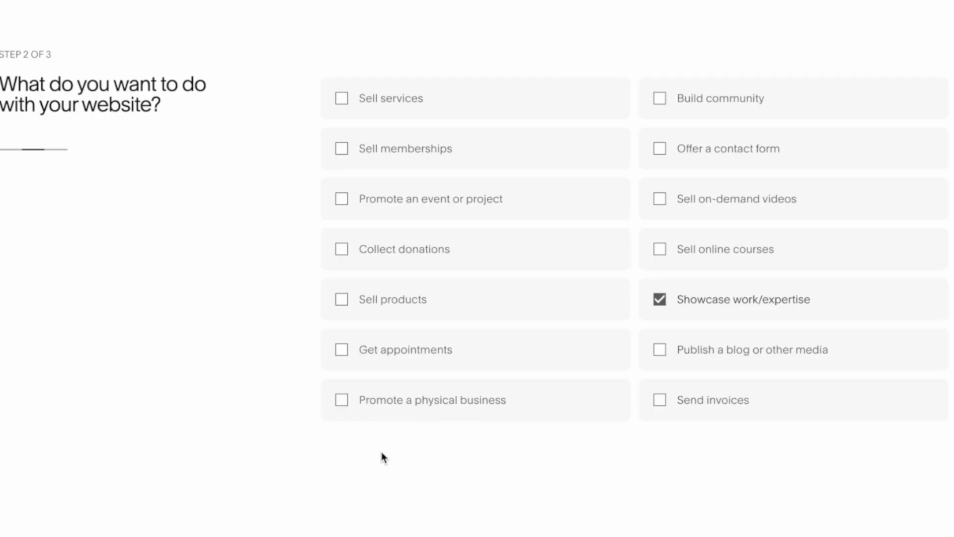
click(342, 299)
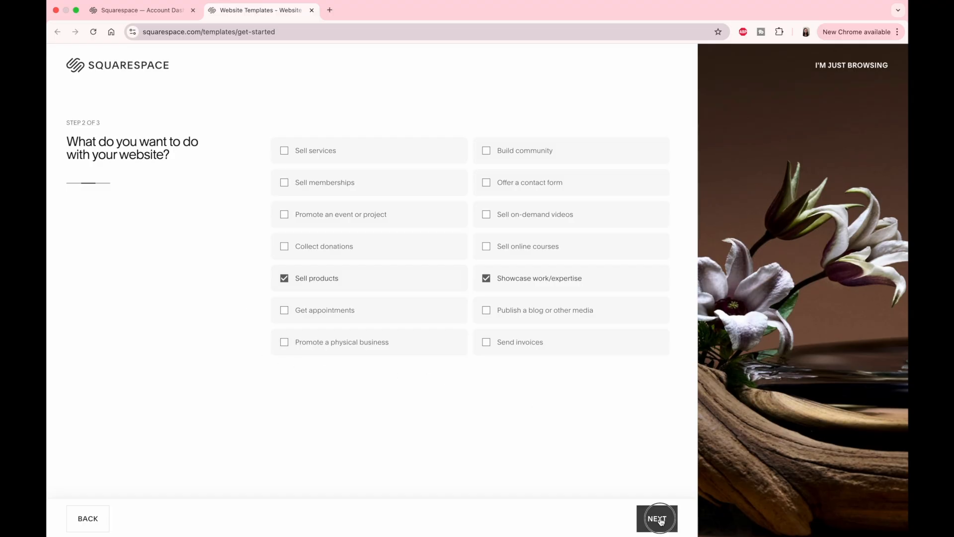
click(659, 519)
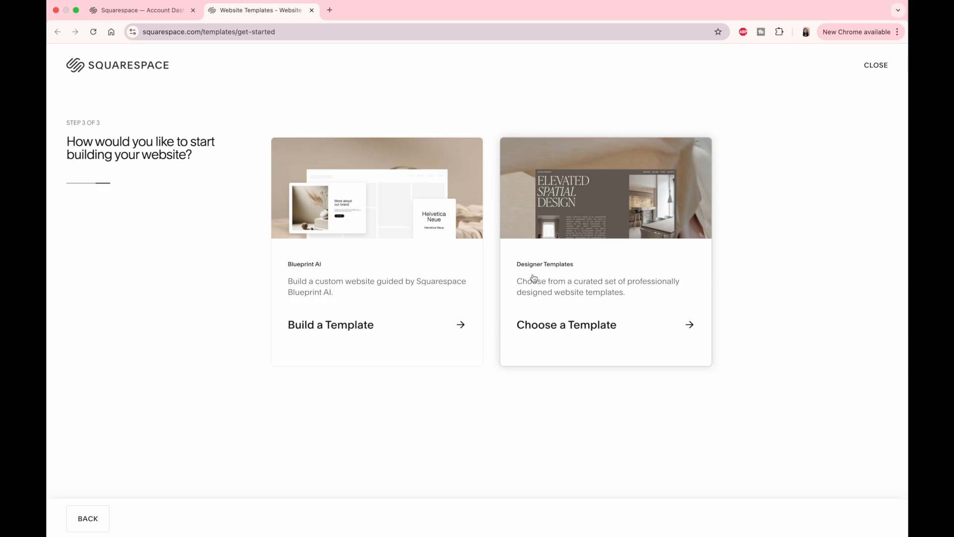
Step: Browse the designer templates, examining the best matches and the Art & Design collection
click(506, 271)
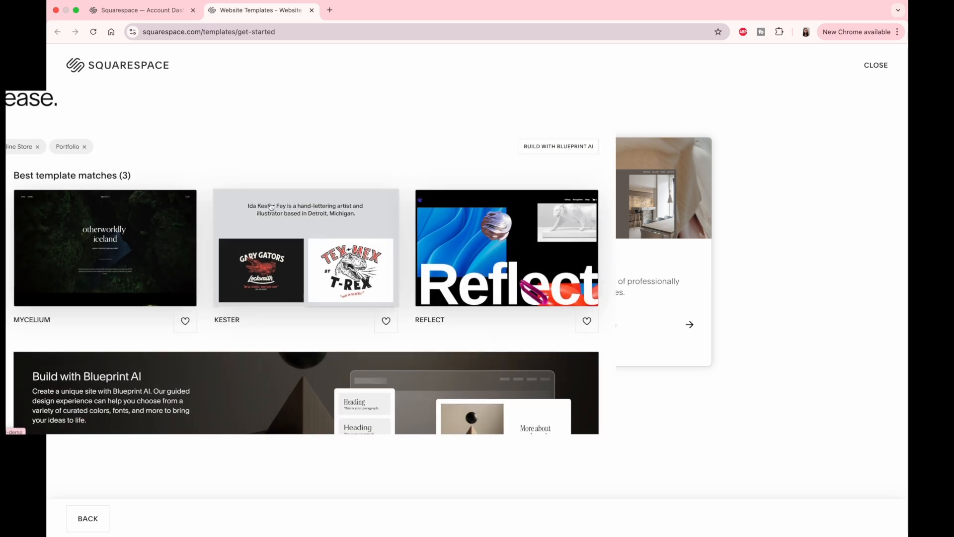
scroll(271, 206, down, 1)
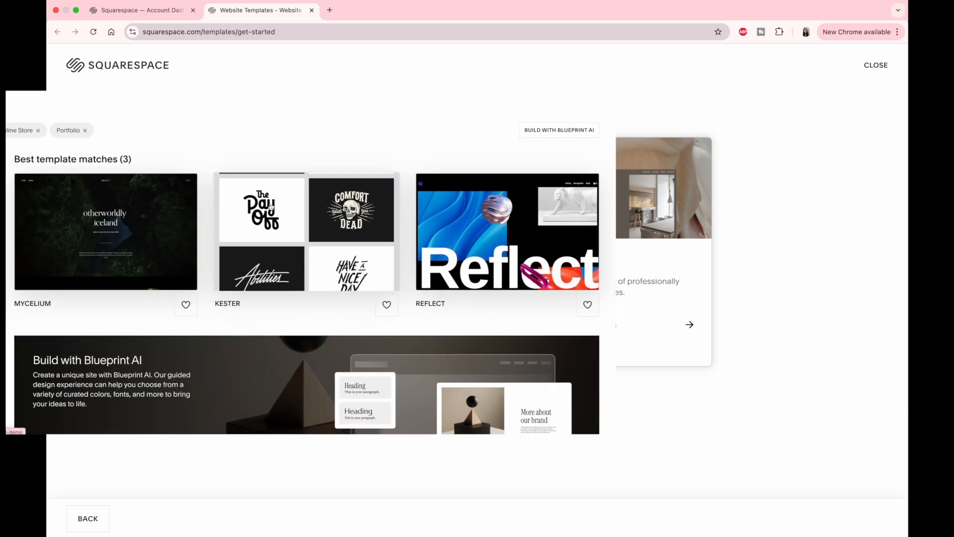
scroll(270, 207, down, 1)
scroll(270, 207, down, 8)
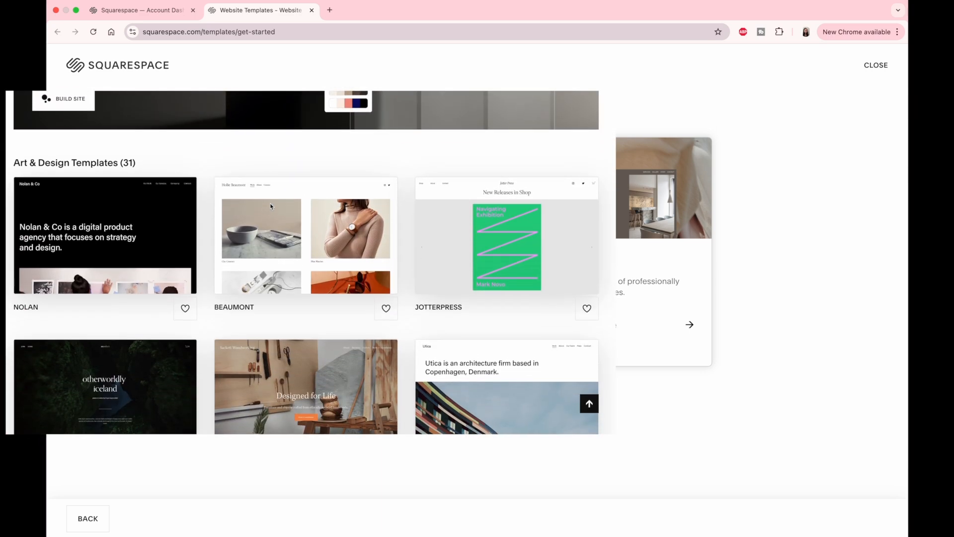
scroll(270, 206, down, 10)
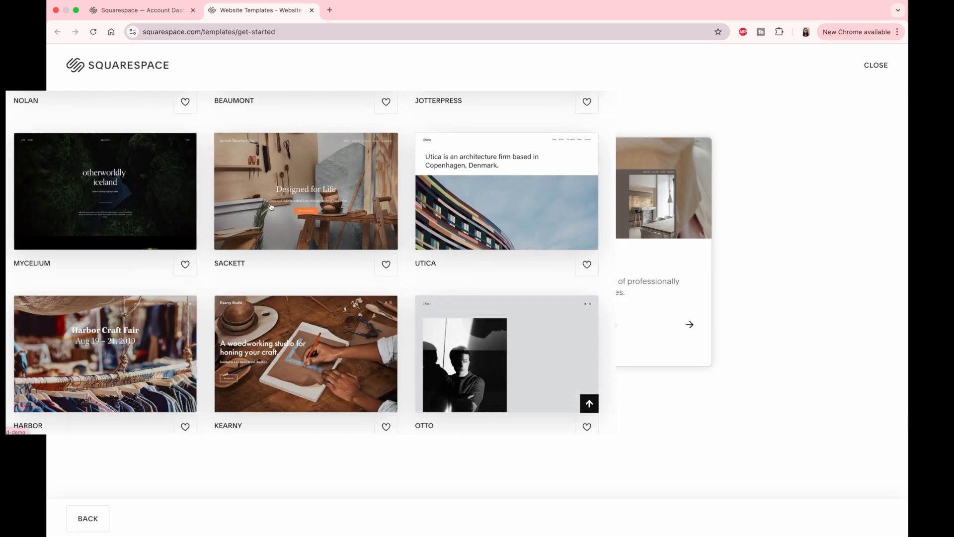
scroll(270, 206, down, 6)
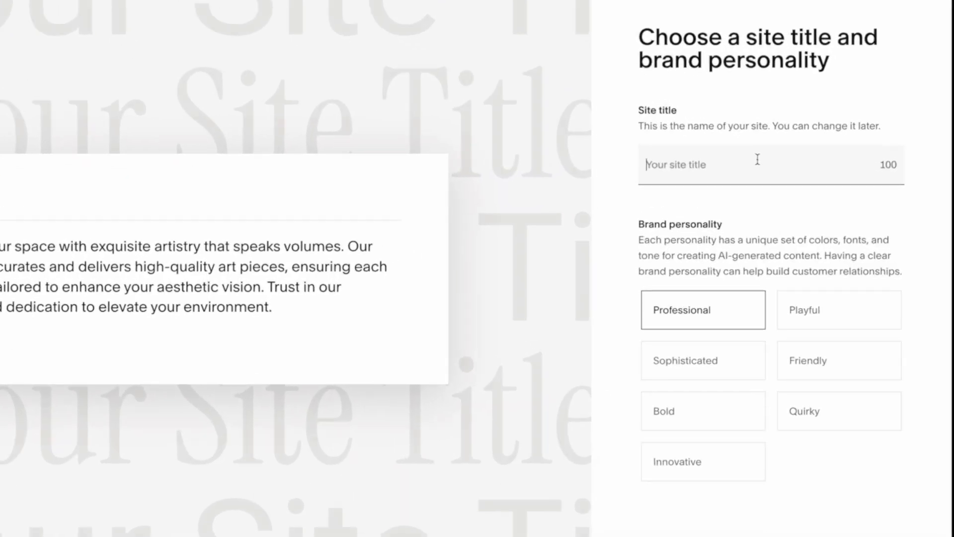
Step: Set the site title to "My site" with the Sophisticated brand personality, and continue to the homepage setup
text(My s)
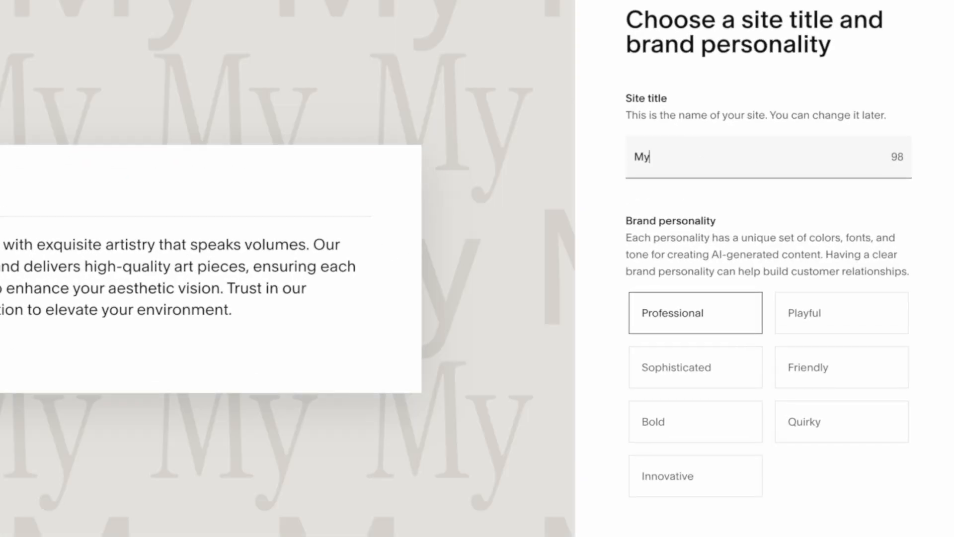
text(ite)
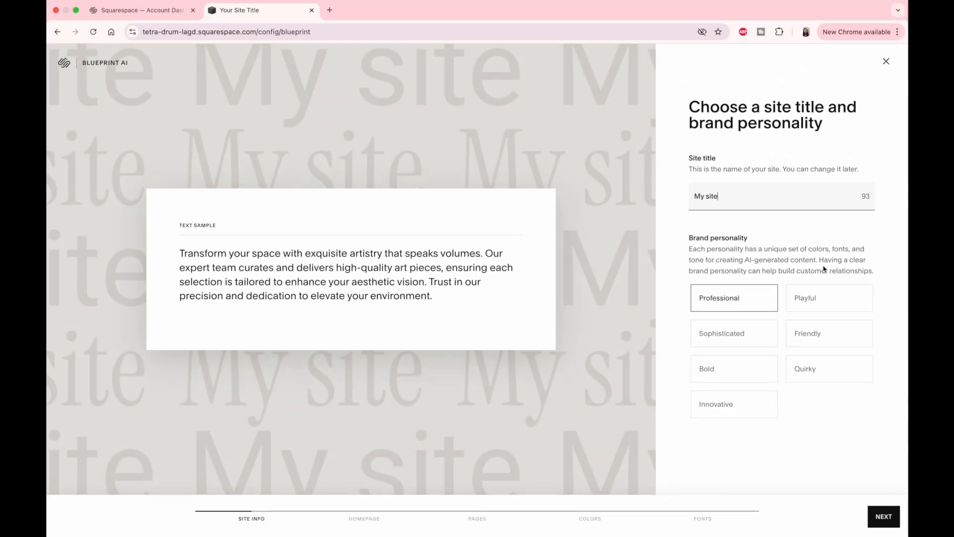
click(740, 337)
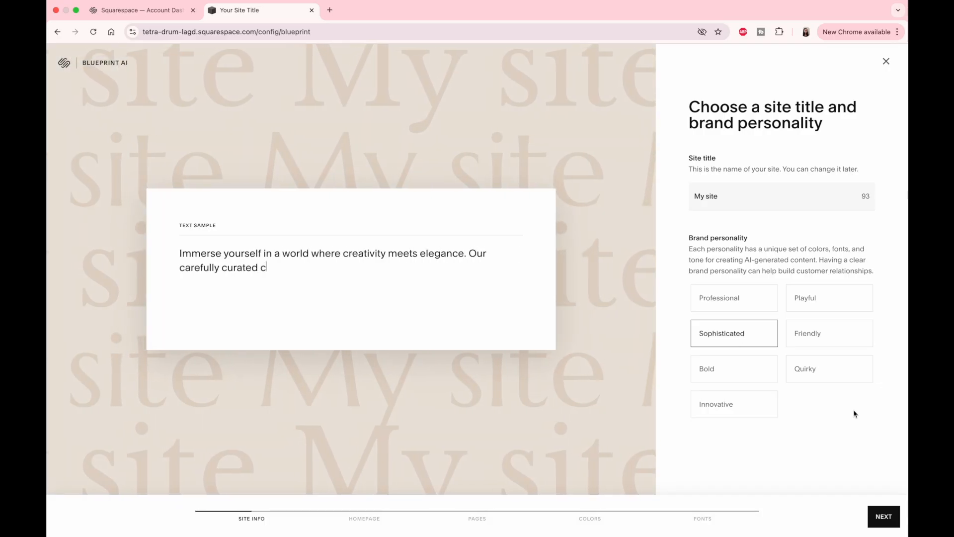
click(884, 516)
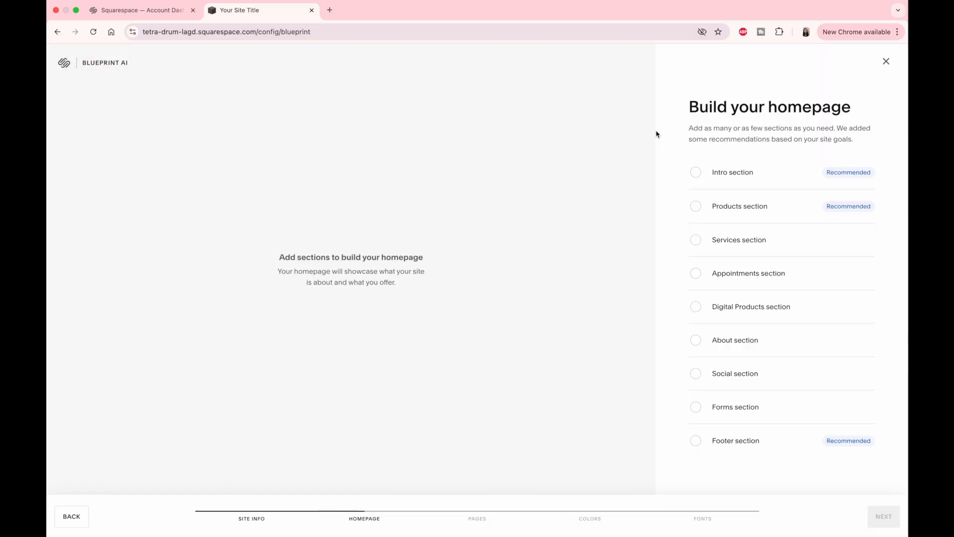
Step: Add an Intro section to the homepage with the large-image layout and centered heading, and continue to the pages
click(696, 173)
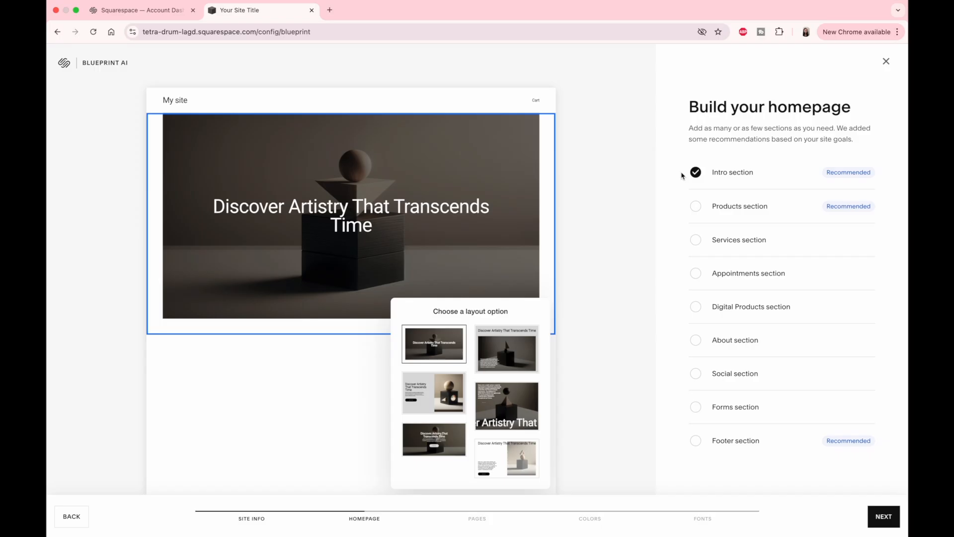
click(695, 173)
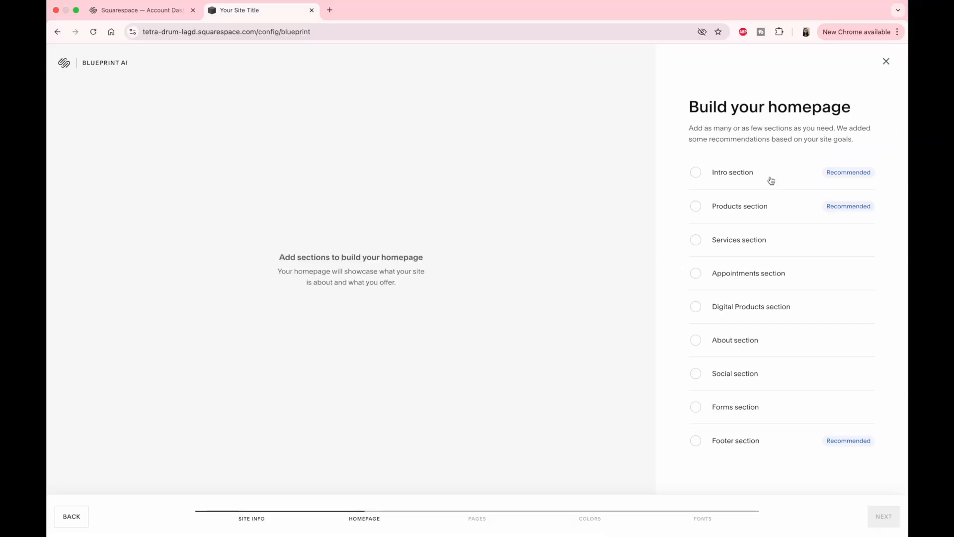
click(696, 175)
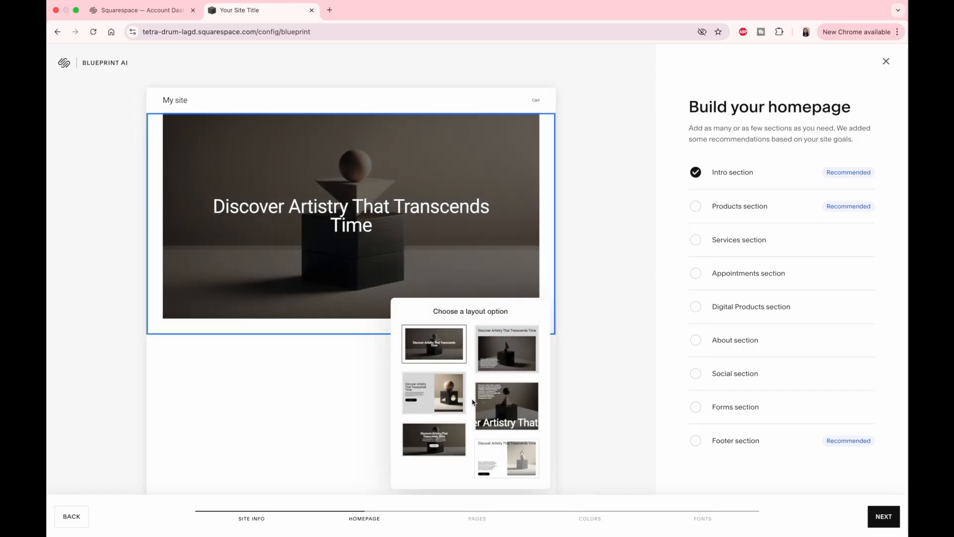
click(425, 347)
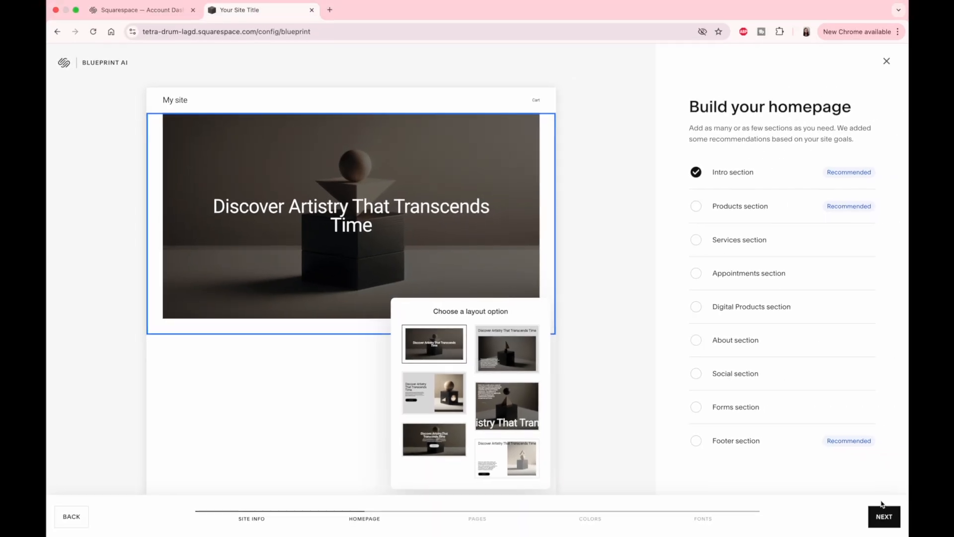
click(882, 521)
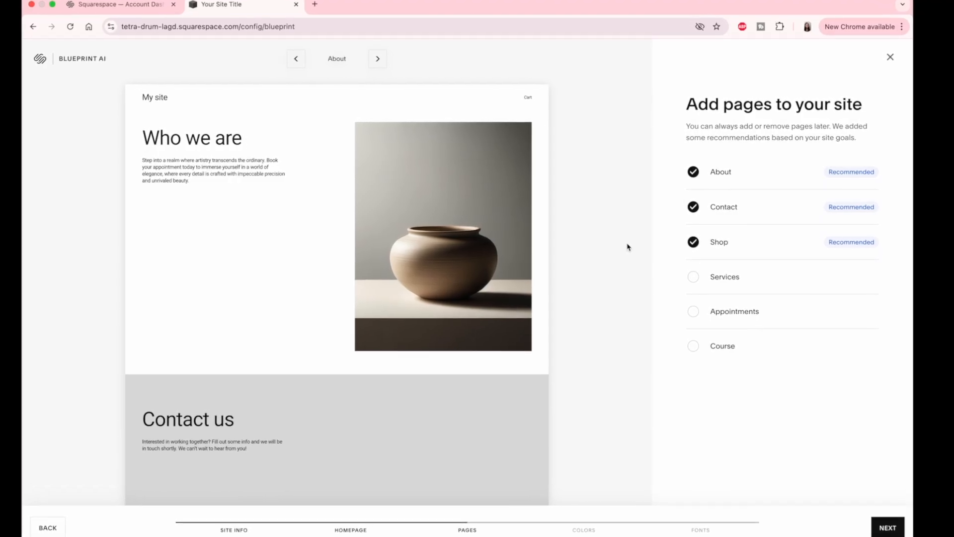
Step: Remove the Shop page from the recommended pages, keeping About and Contact, and continue to the colors
scroll(475, 285, down, 2)
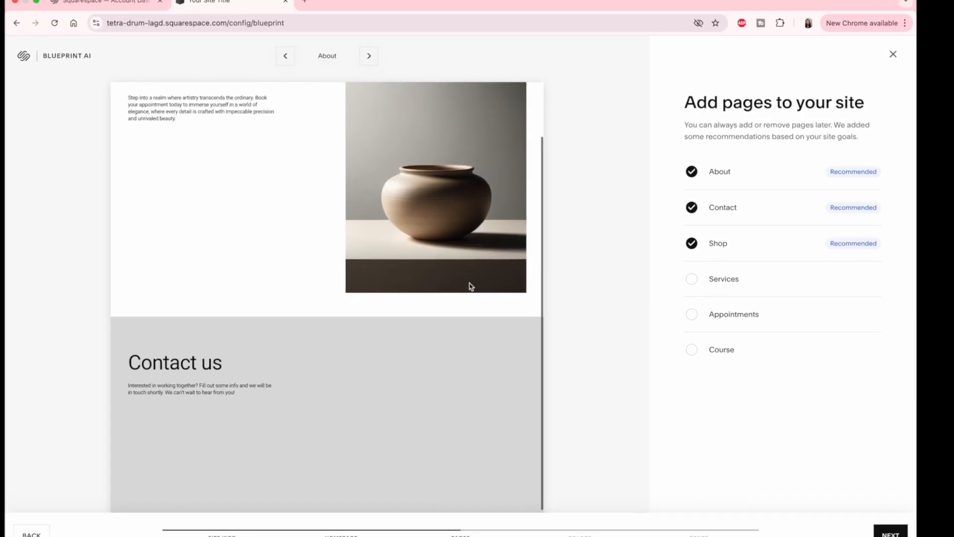
scroll(471, 286, up, 2)
click(691, 245)
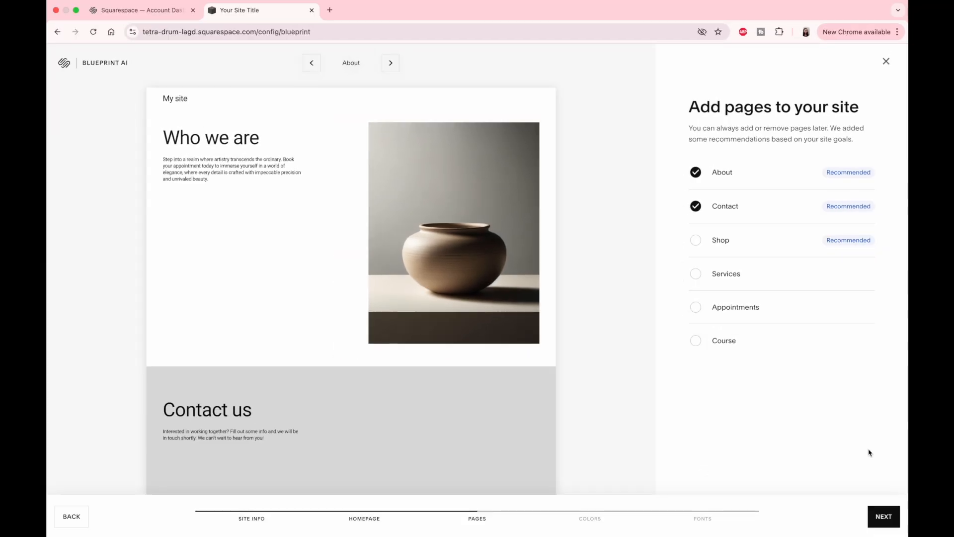
click(884, 521)
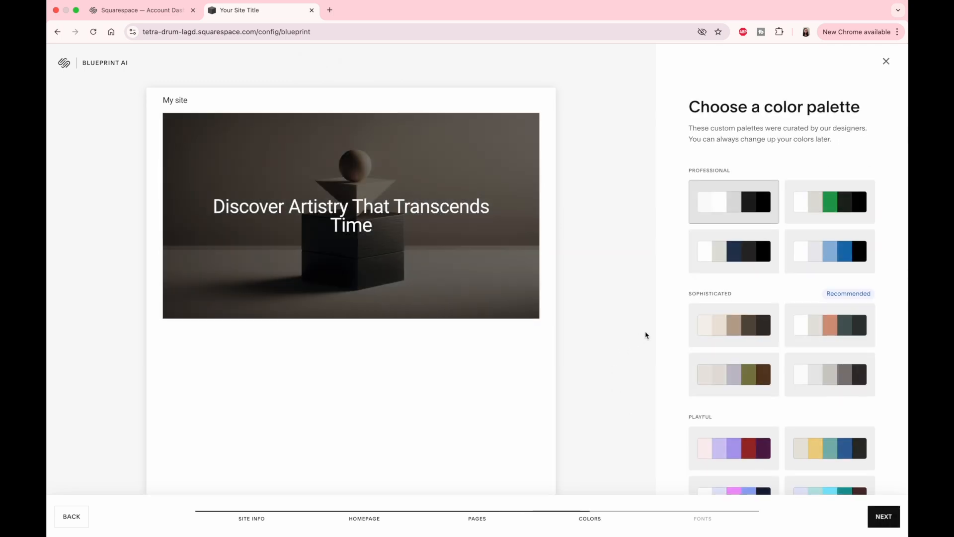
Step: Apply the beige-brown Sophisticated color palette and the first Sophisticated font pairing, and finish the site setup
click(740, 328)
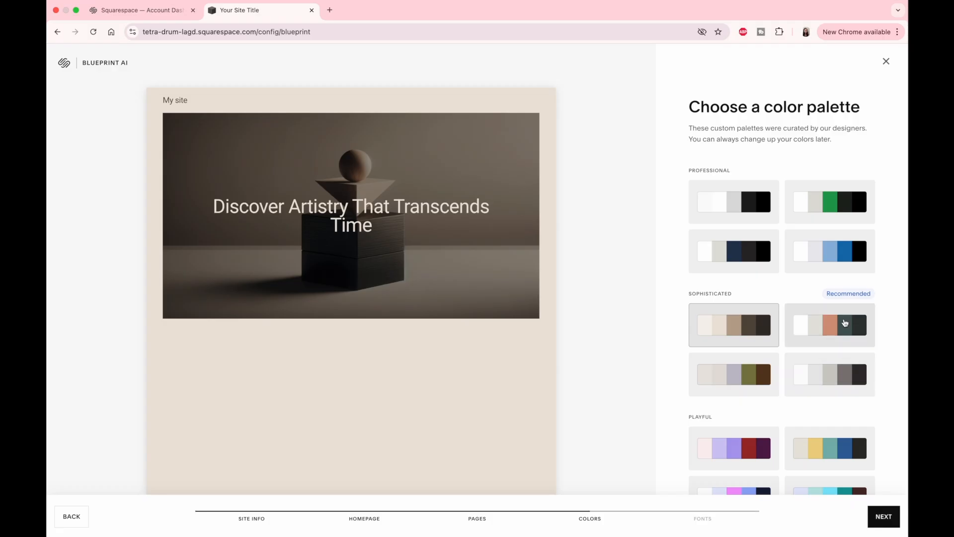
click(887, 517)
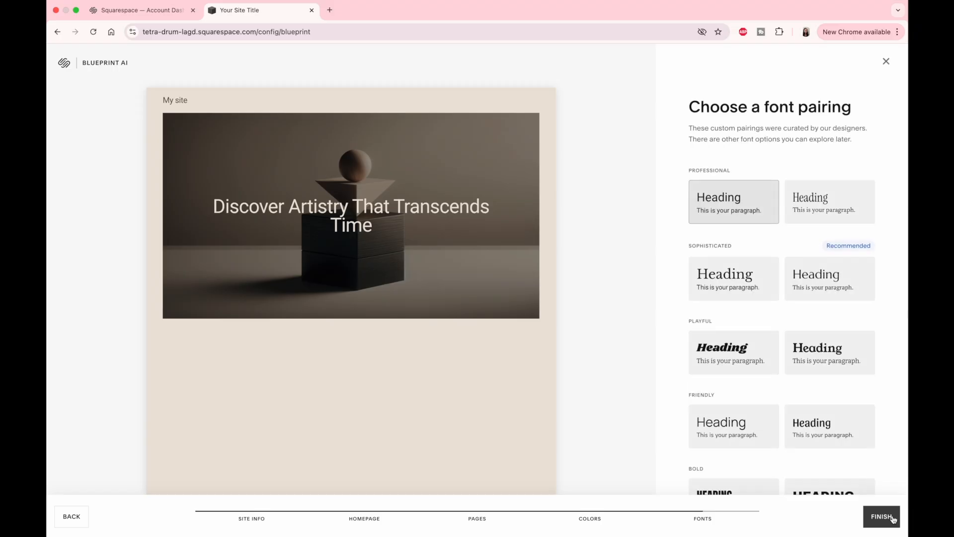
click(729, 288)
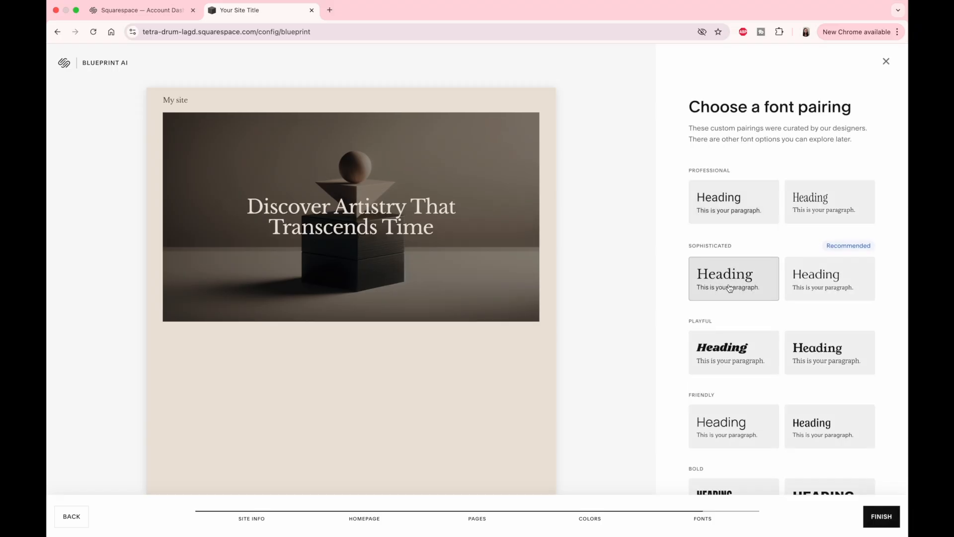
click(880, 518)
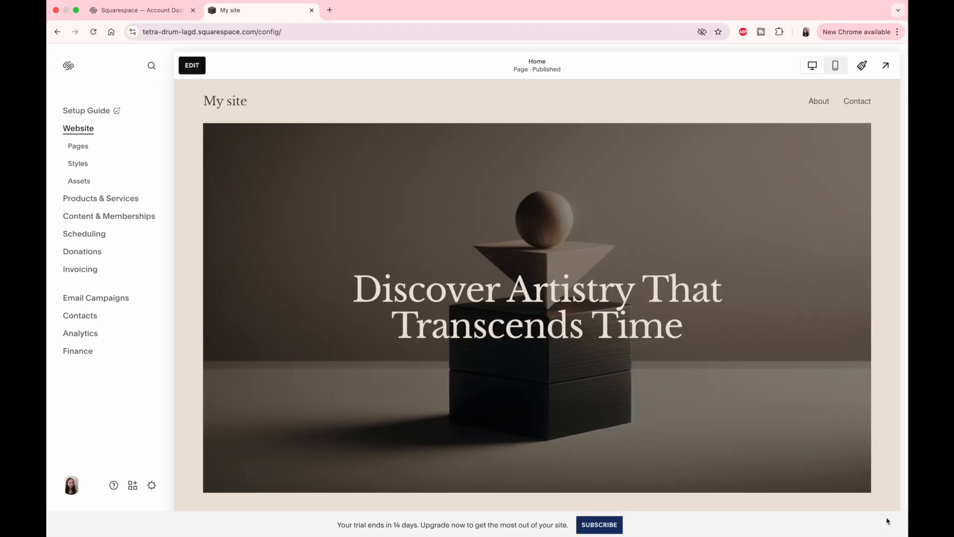
Step: Open the site's pages list, try the Home page in Main Navigation and return it to Not Linked
click(77, 145)
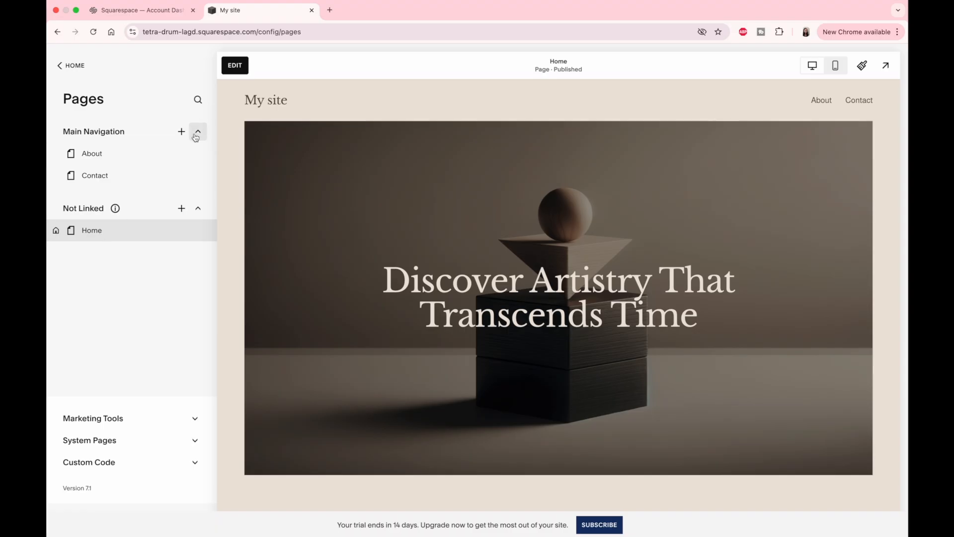
click(267, 101)
drag(100, 236, 136, 197)
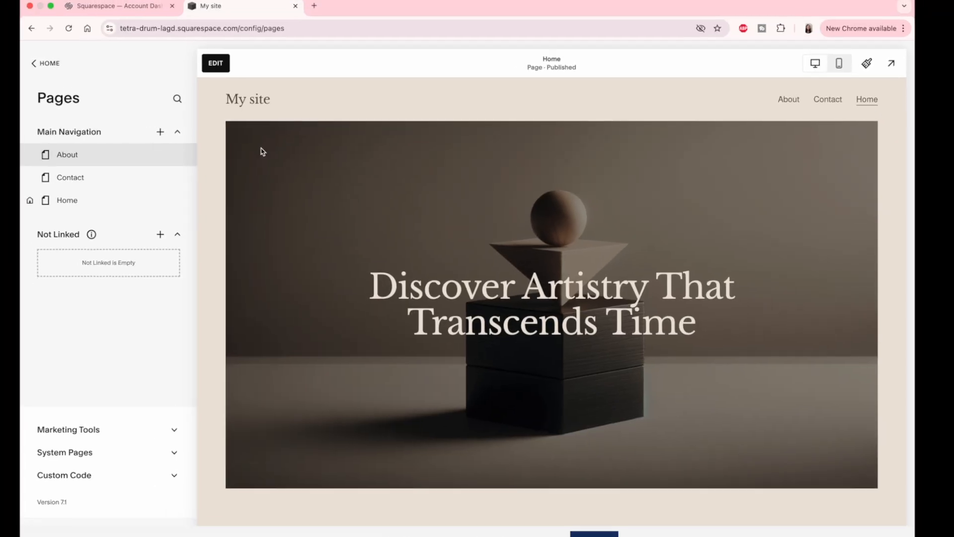
drag(67, 197, 87, 260)
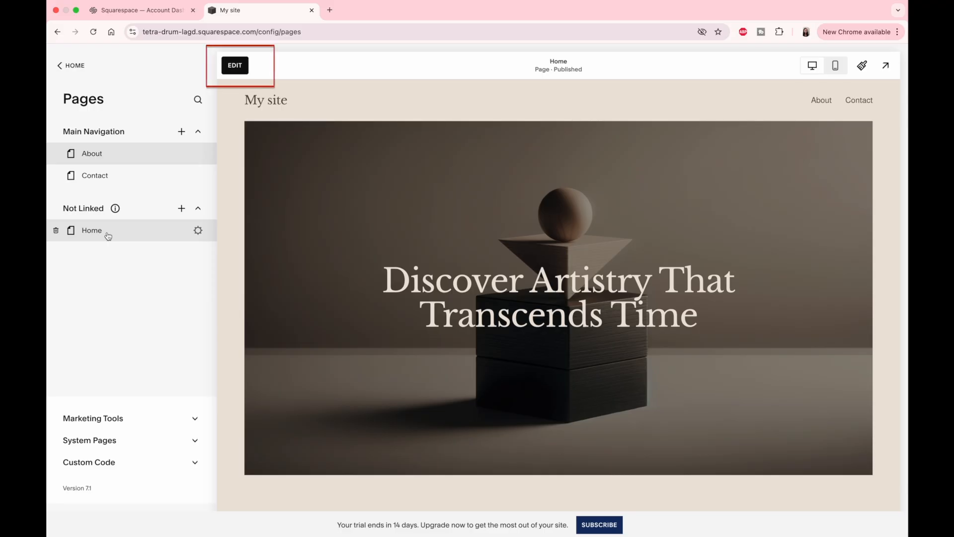
Step: Open the Home page for editing and set the site title in the site header to "Claude Monet"
click(92, 232)
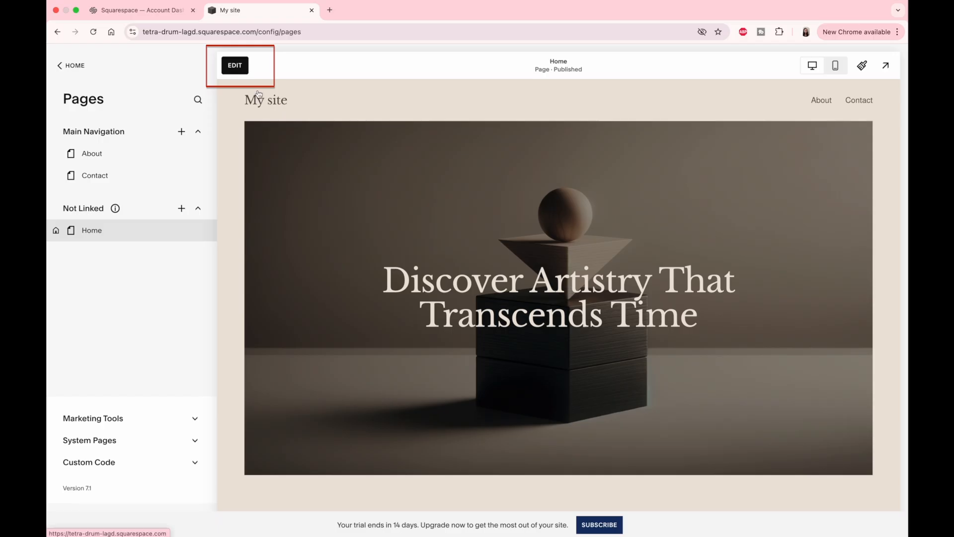
click(235, 65)
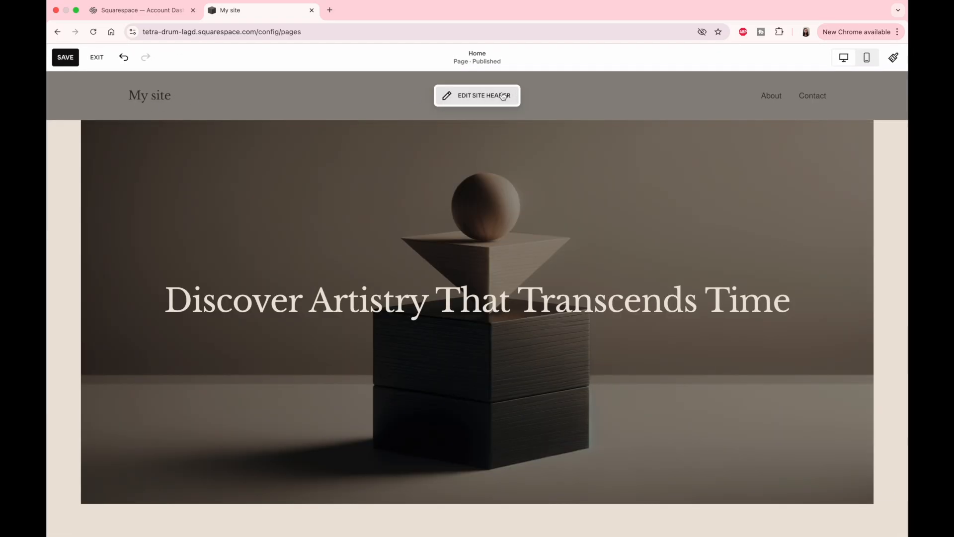
click(481, 95)
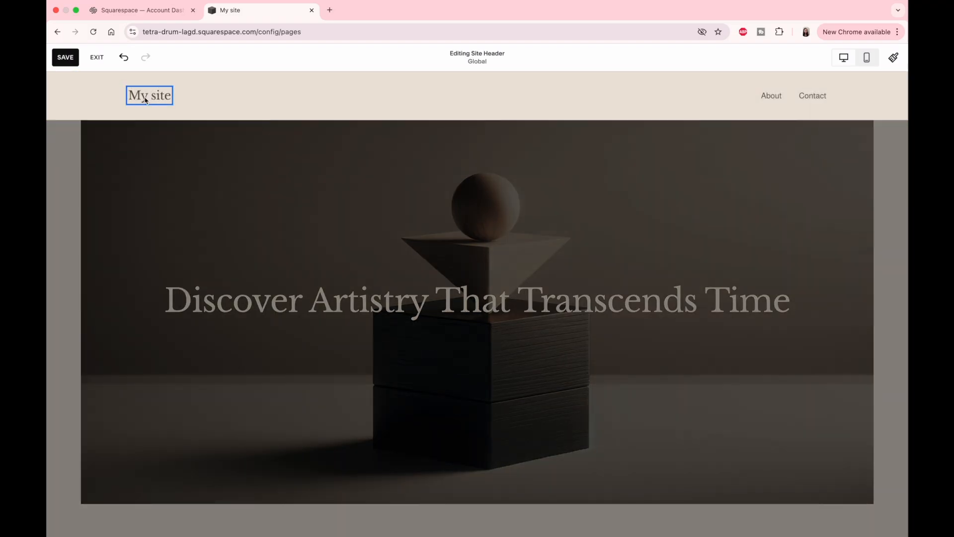
click(145, 99)
drag(183, 180, 115, 173)
double_click(165, 173)
triple_click(165, 174)
text(C)
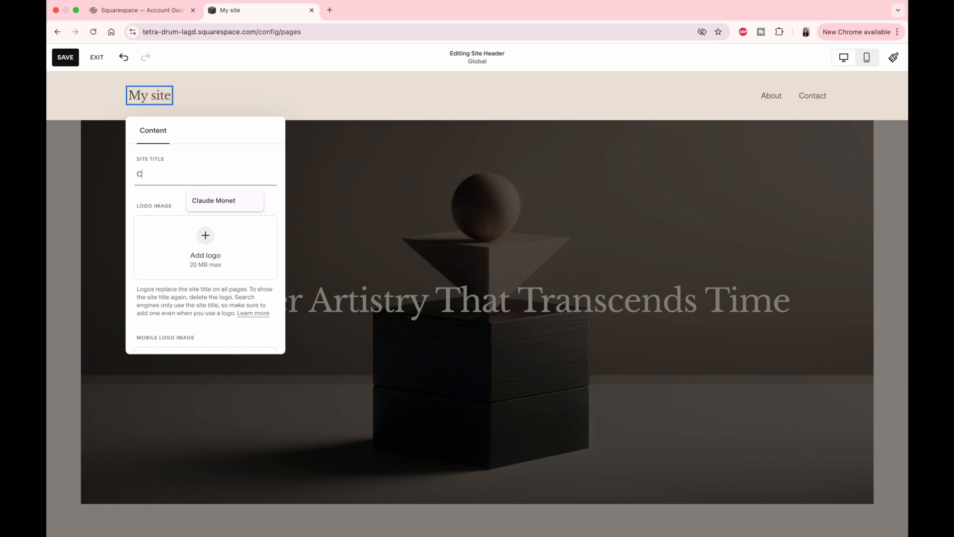
text(laude Mone)
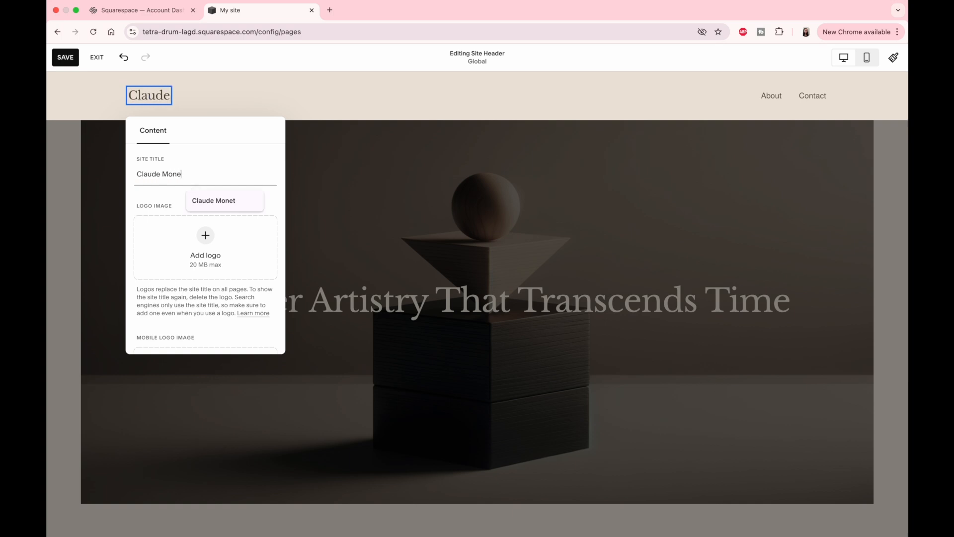
text(t)
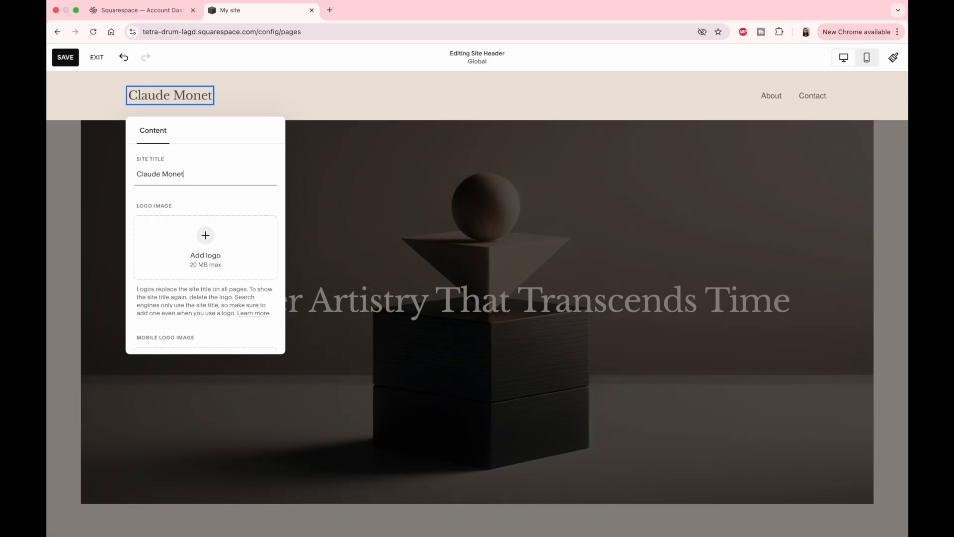
Step: Upload the "Monet_Signature_no background.jpg" file as the header logo and slightly reduce the logo height
click(205, 235)
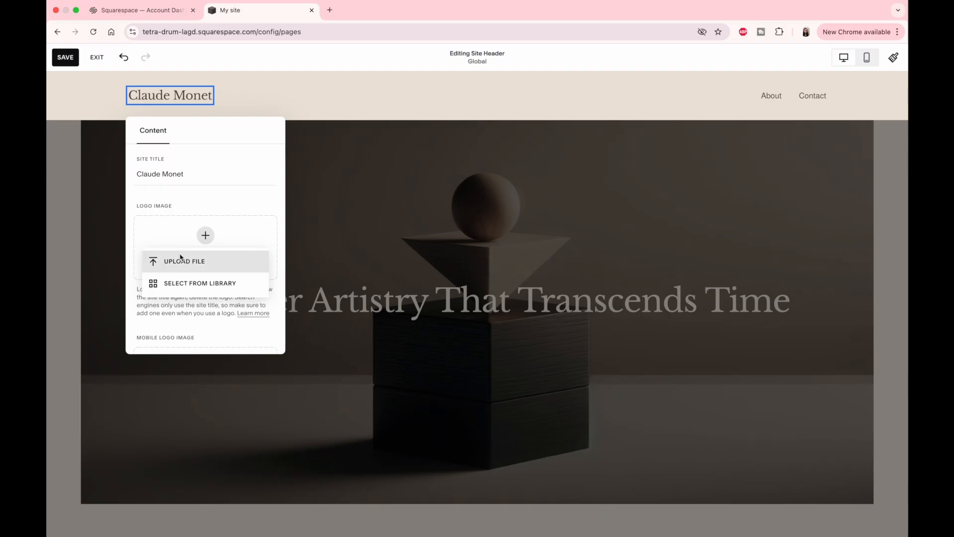
click(221, 261)
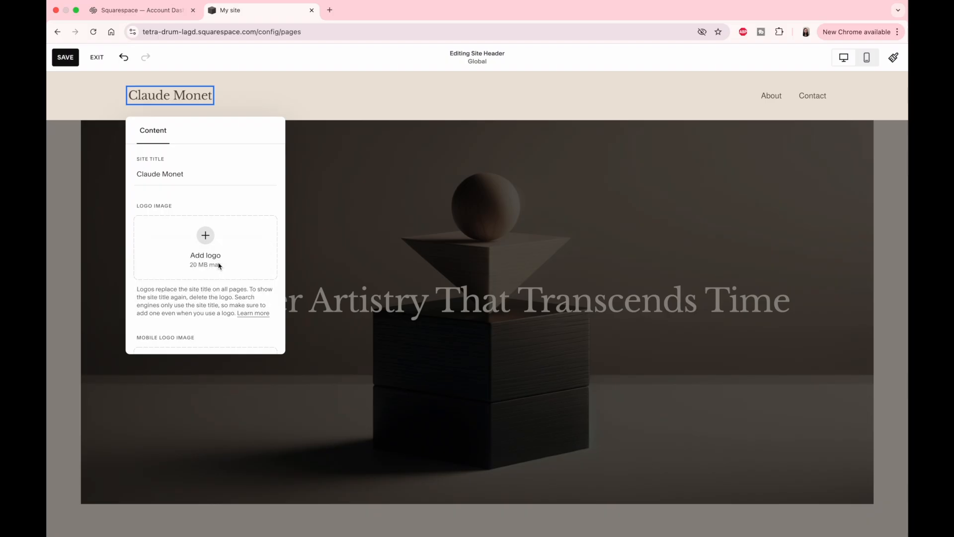
click(630, 249)
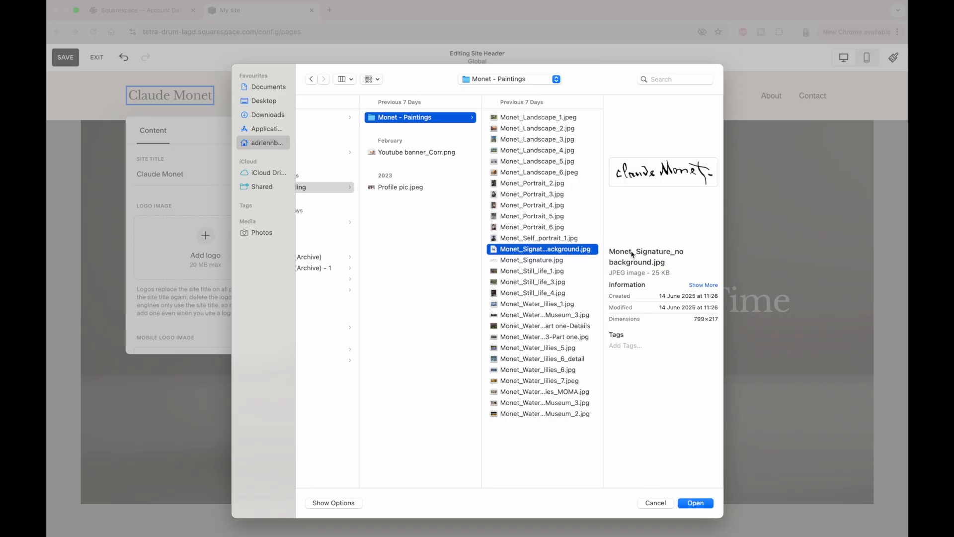
click(700, 506)
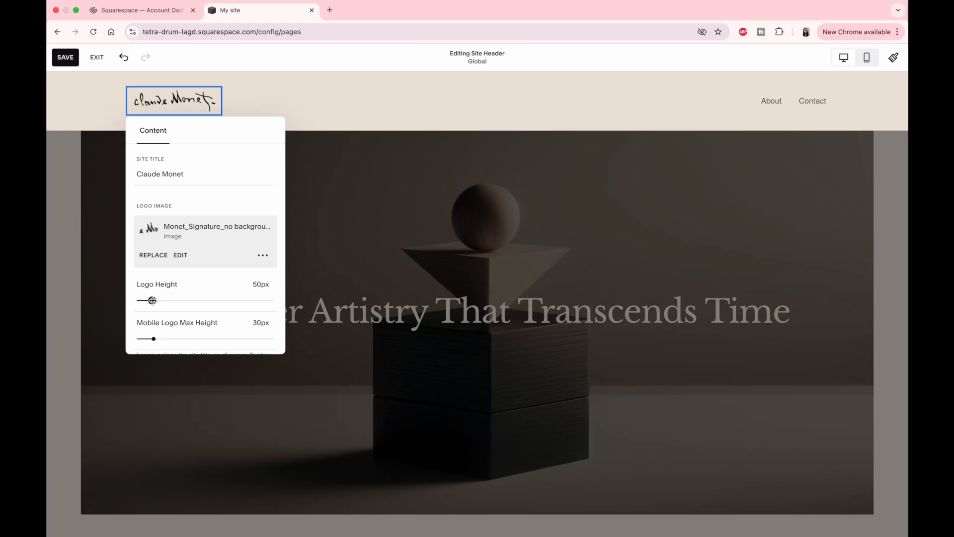
mouse_move(152, 301)
mouse_down()
mouse_move(162, 300)
mouse_move(147, 300)
mouse_up()
click(365, 208)
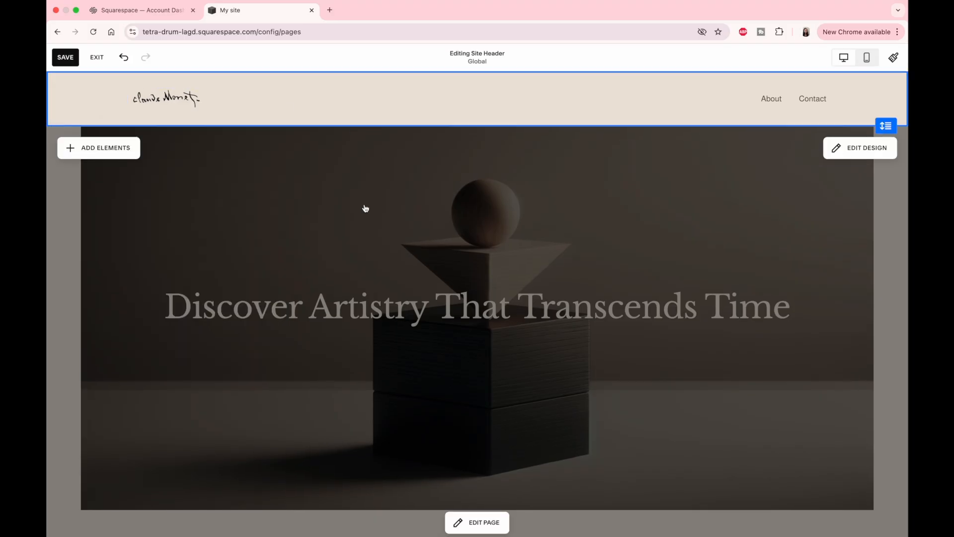
Step: Delete the large placeholder image block behind the heading in the homepage's intro section
click(474, 207)
scroll(473, 206, down, 2)
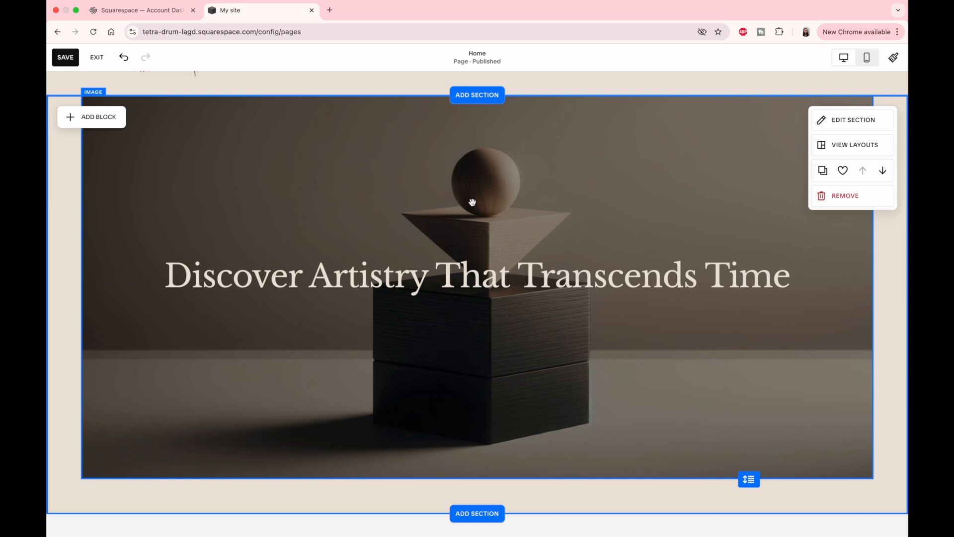
click(473, 202)
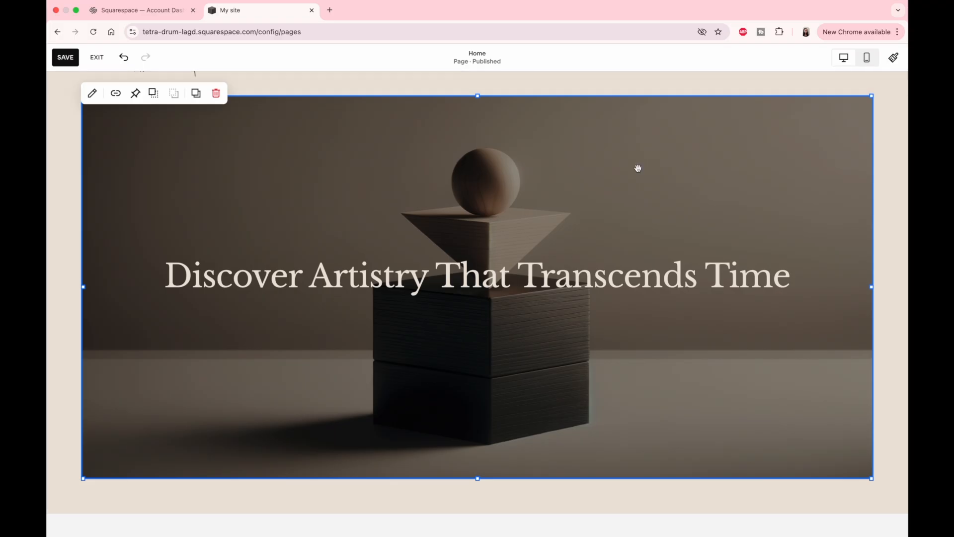
key(BackSpace)
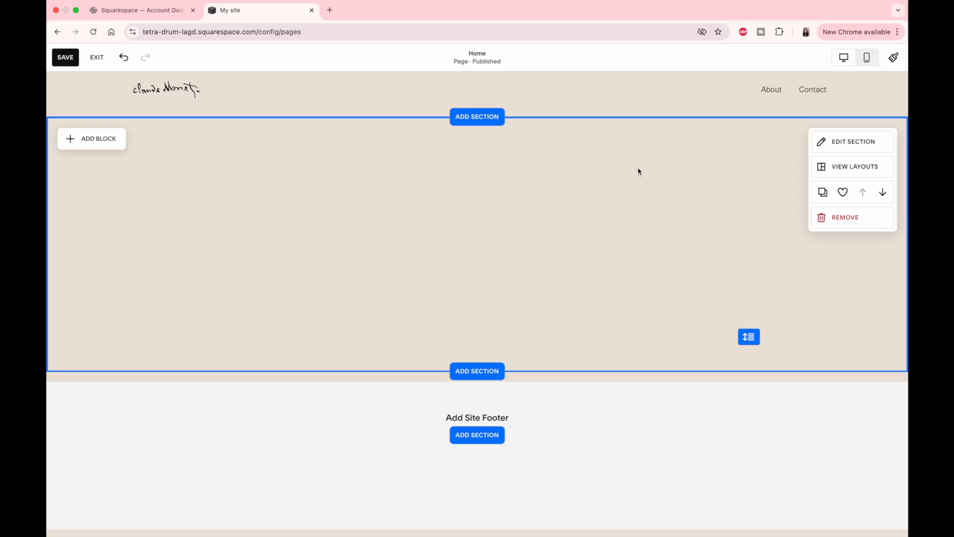
Step: Upload Monet_Water_lilies_5.jpg as the background image of the homepage's intro section
click(847, 143)
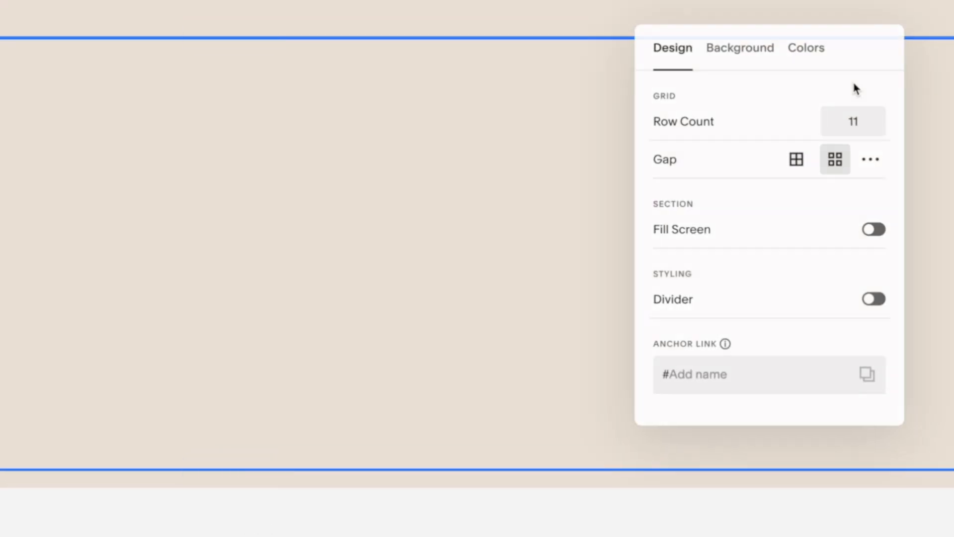
click(737, 50)
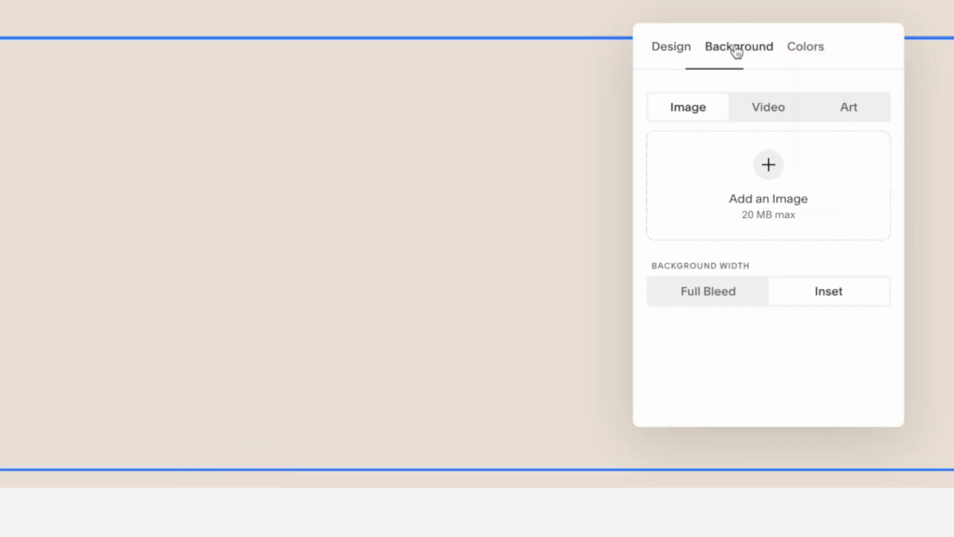
click(775, 174)
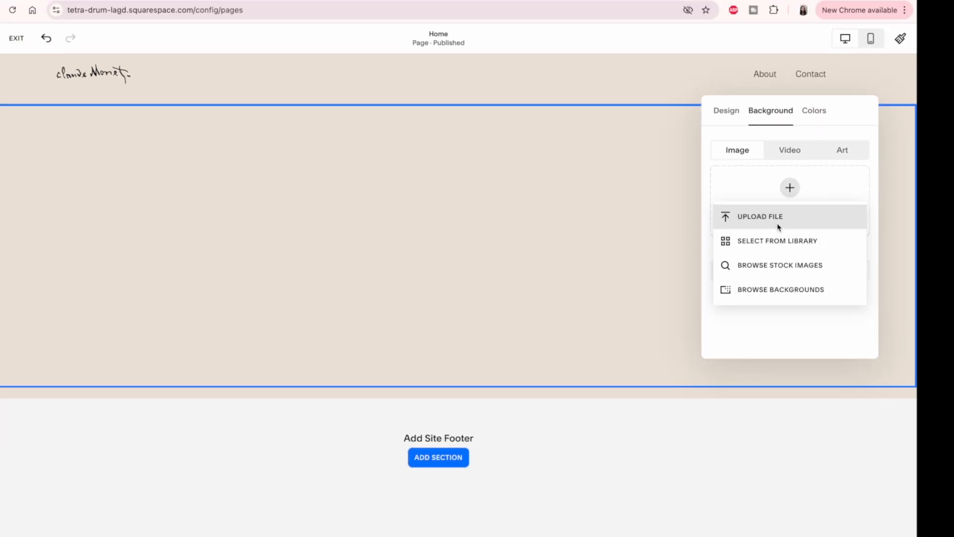
click(755, 208)
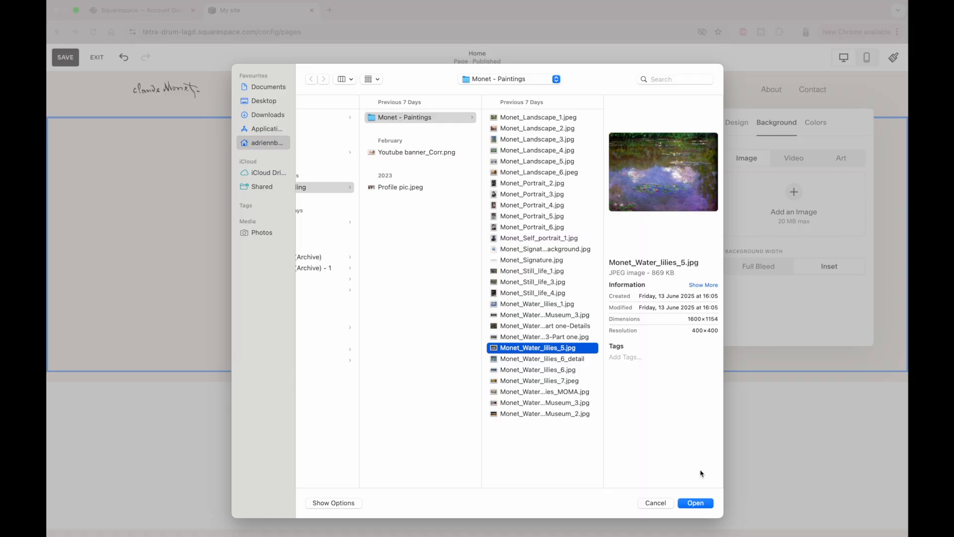
click(695, 503)
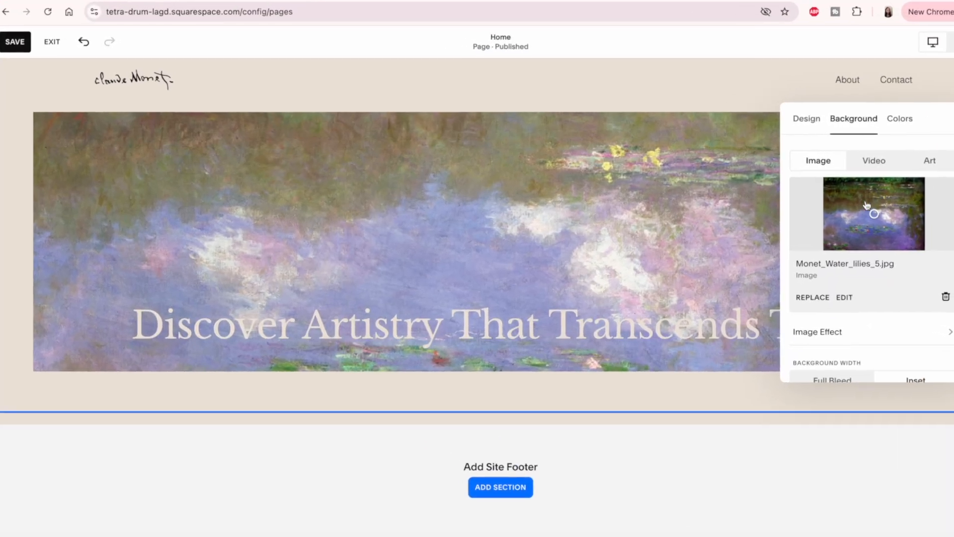
Step: Try different focal points for the section's background image, then return the focal point to the centre
click(873, 235)
click(903, 231)
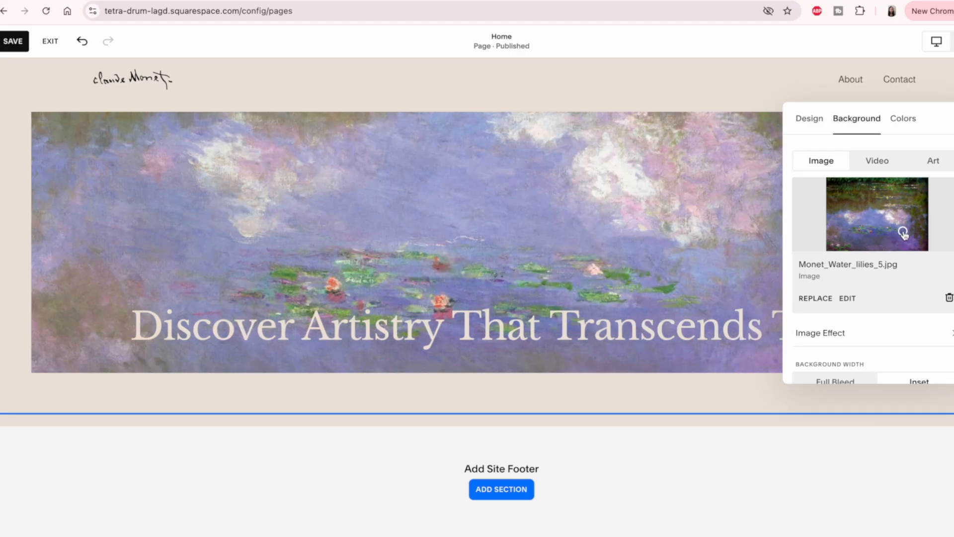
click(903, 197)
click(843, 198)
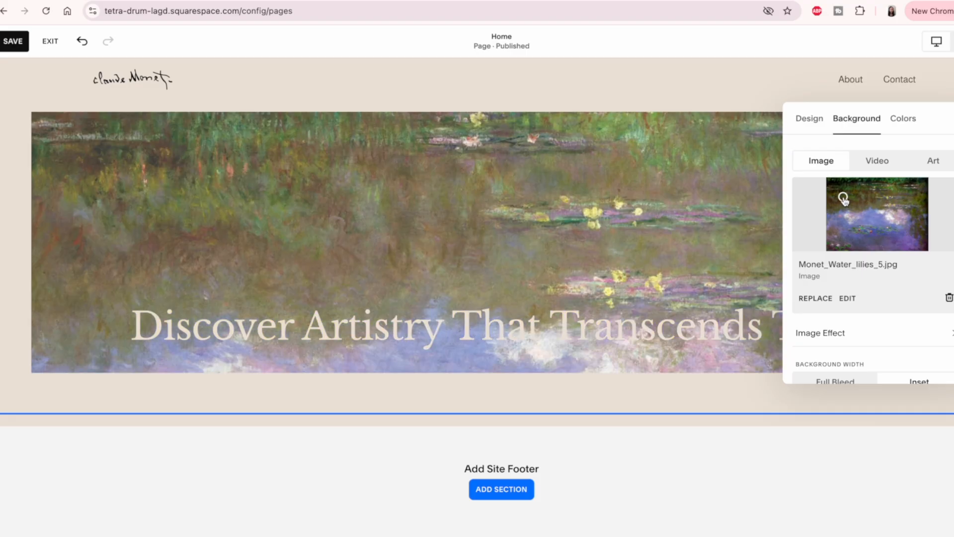
click(847, 226)
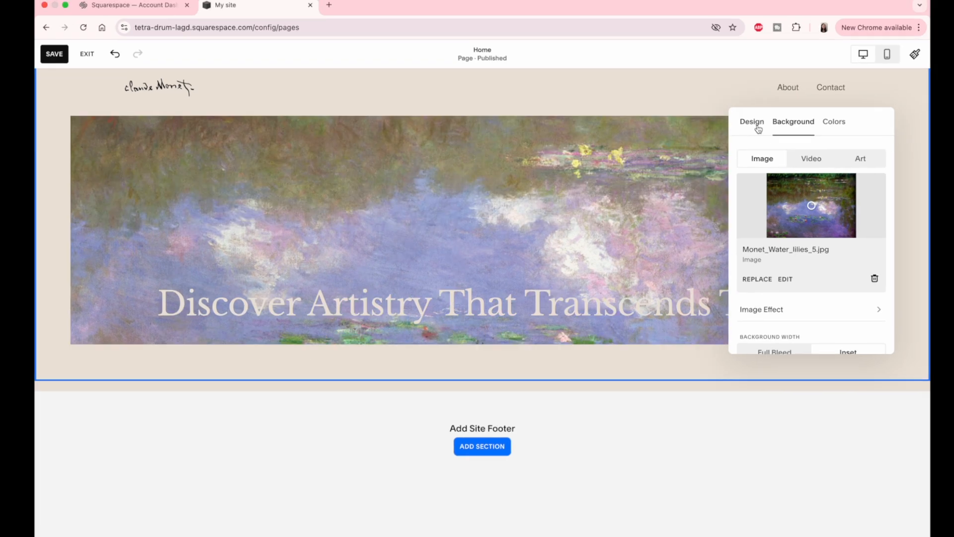
Step: Set the background's overlay opacity to 12% and extend the intro section downward to show more of the painting
scroll(825, 264, down, 1)
scroll(750, 245, down, 1)
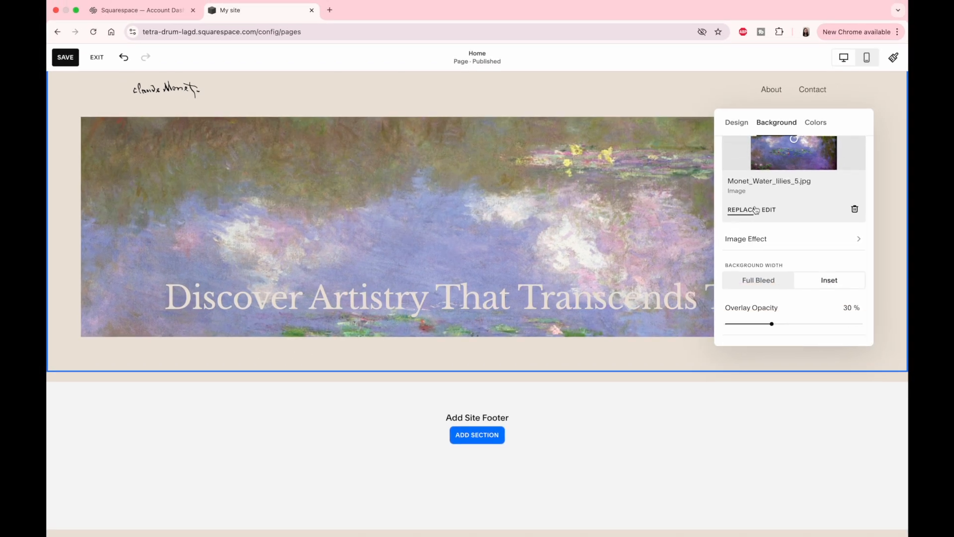
drag(772, 324, 744, 324)
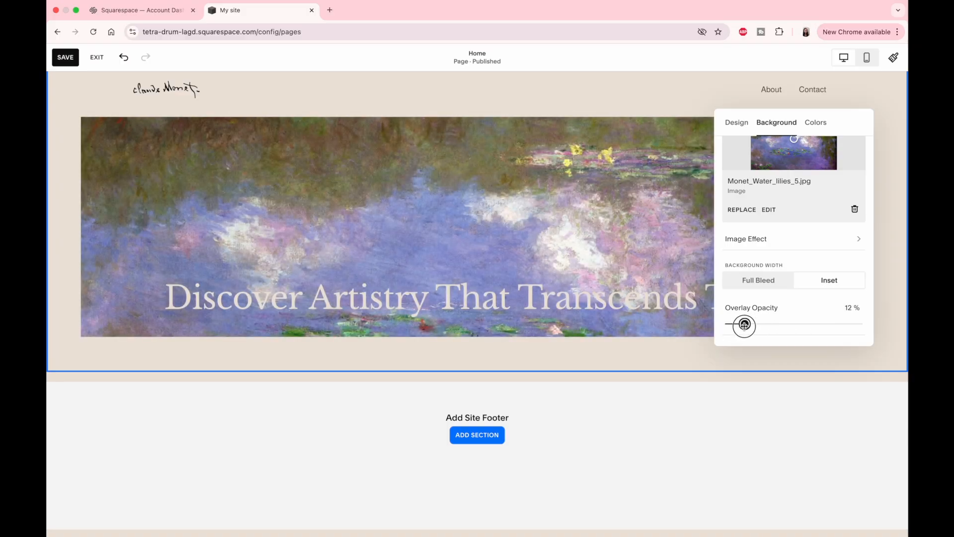
click(625, 233)
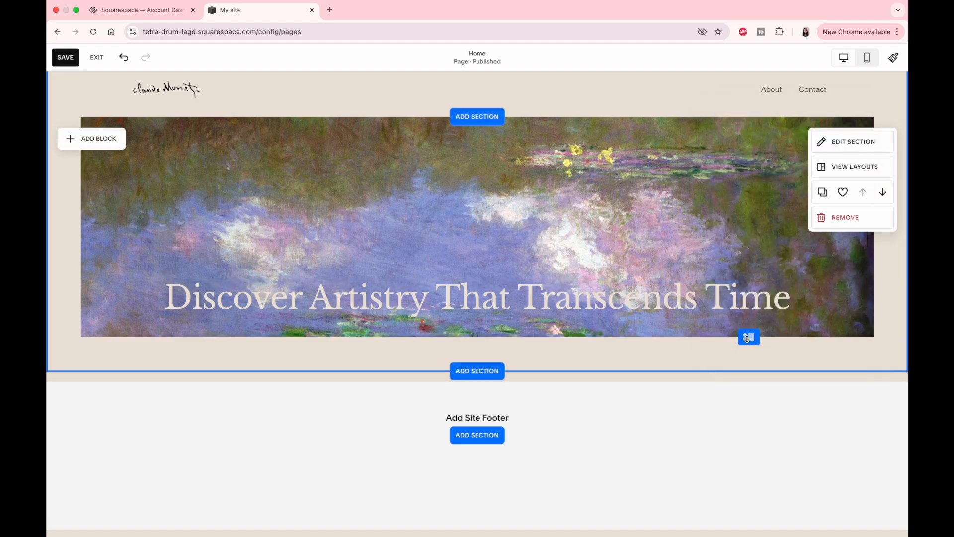
drag(749, 338, 754, 481)
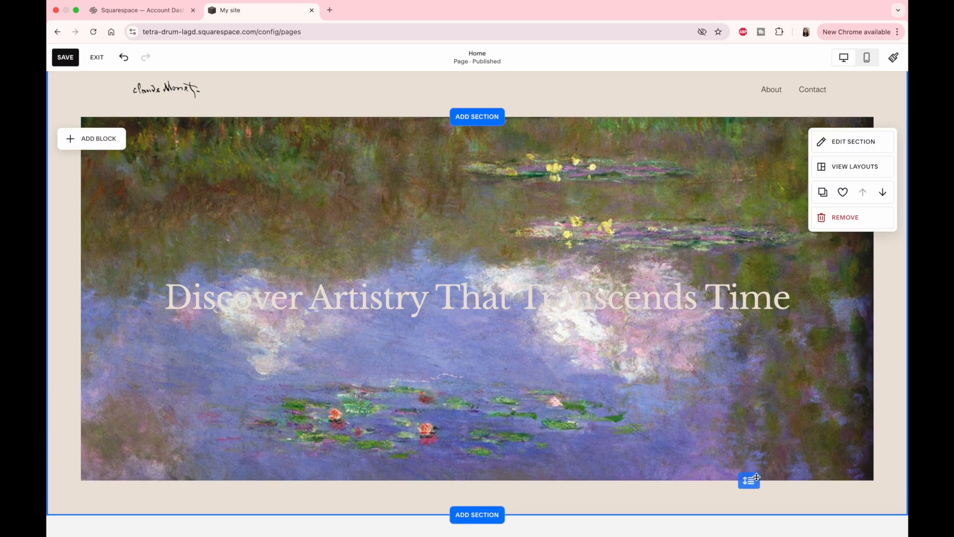
Step: Replace the intro section's heading text with "Check out the latest artworks"
click(548, 283)
triple_click(547, 296)
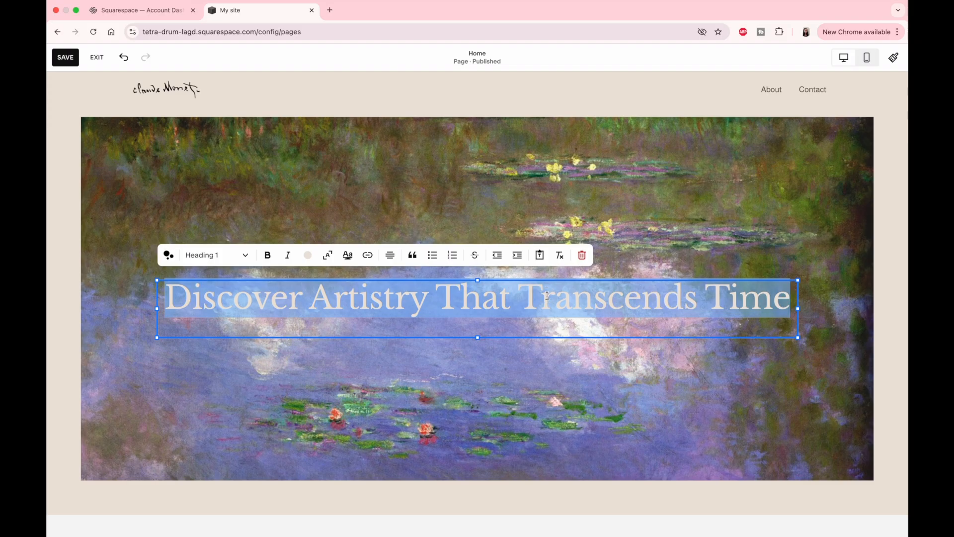
text(Check out the latest artwork)
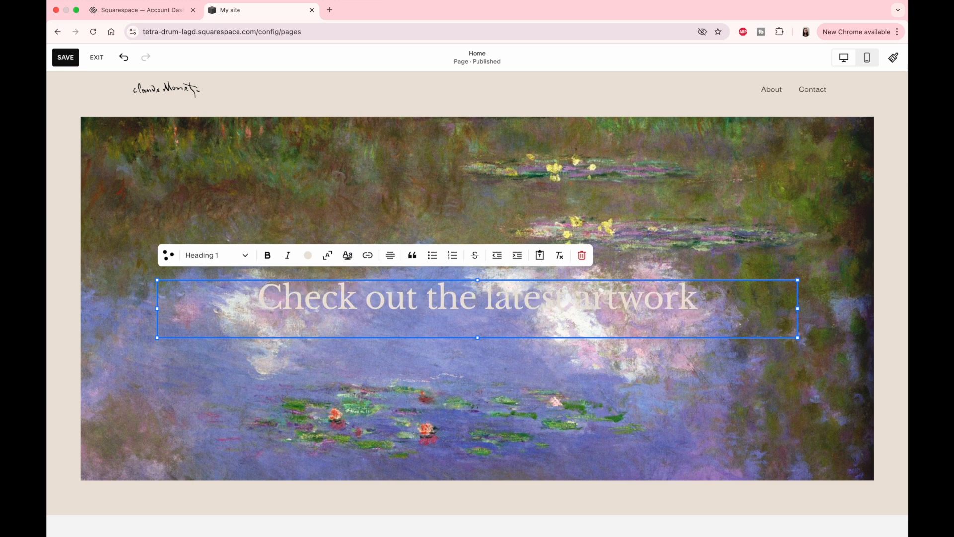
text(x)
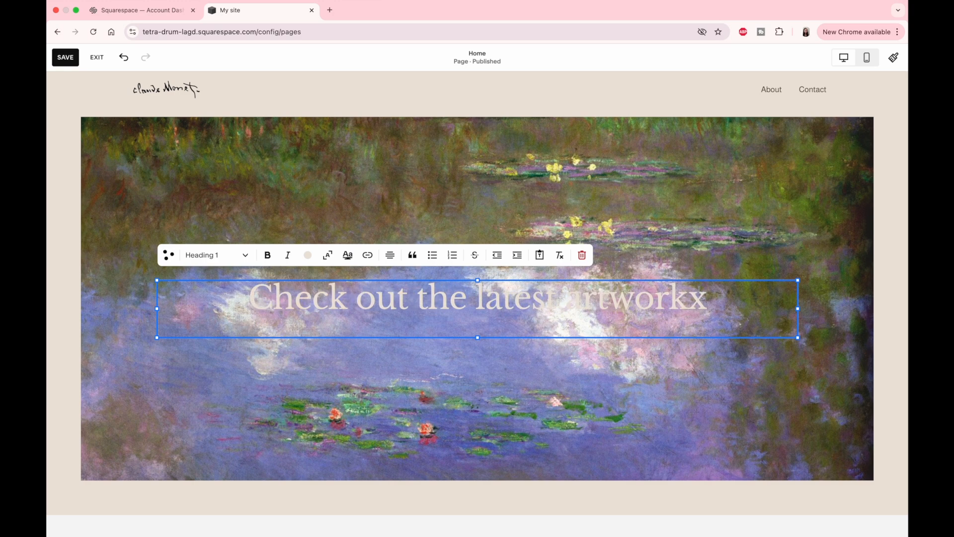
key(BackSpace)
text(s)
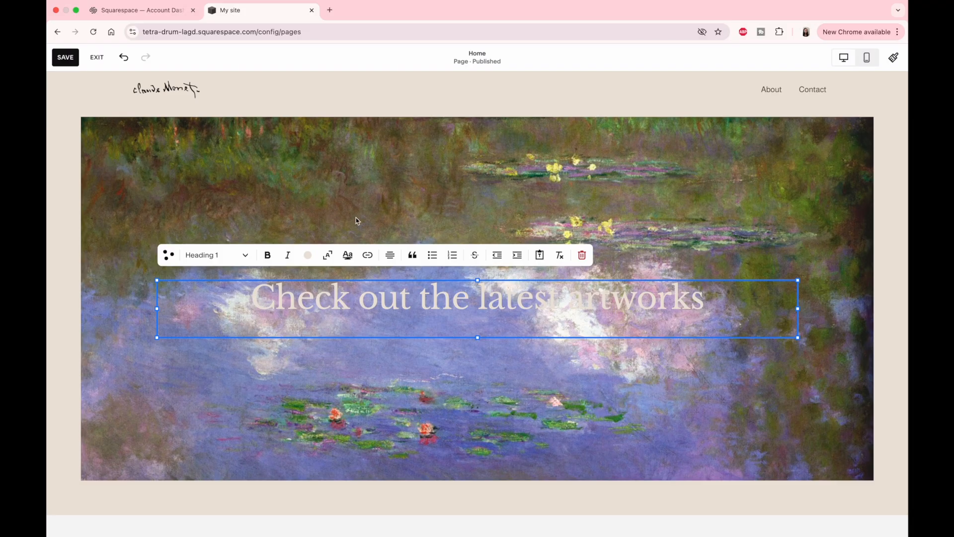
Step: Change the heading's text colour to the darkest colour of the site palette
click(308, 255)
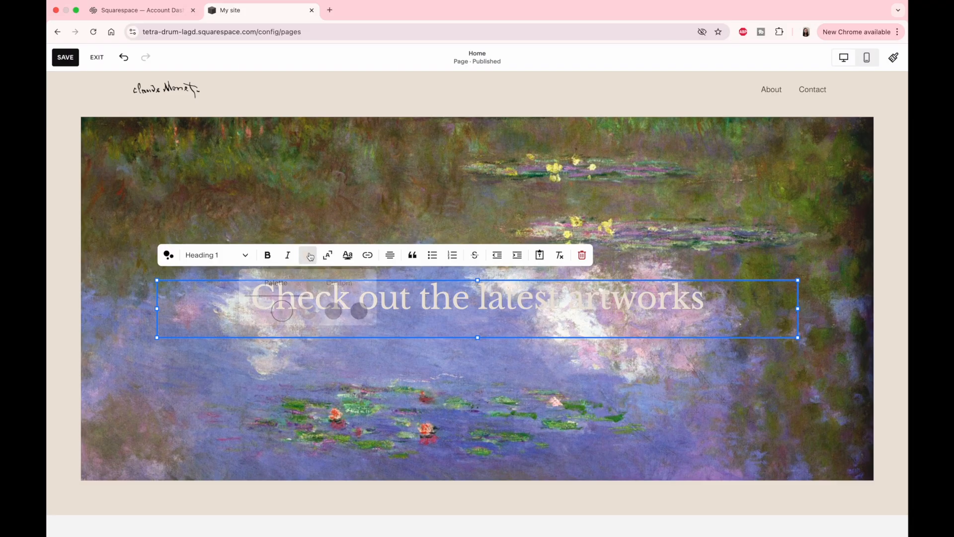
click(363, 313)
click(622, 232)
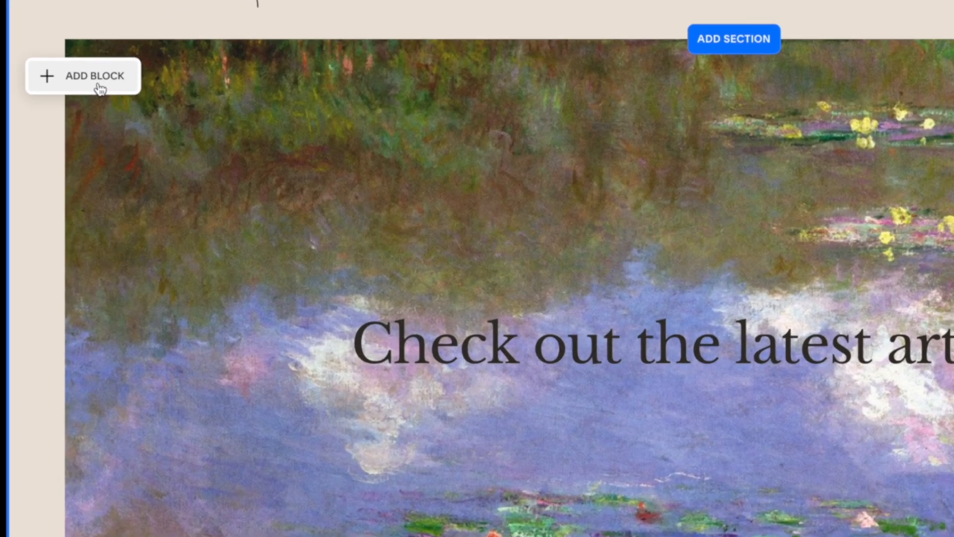
Step: Add a button block to the intro section and label it "Works"
click(86, 142)
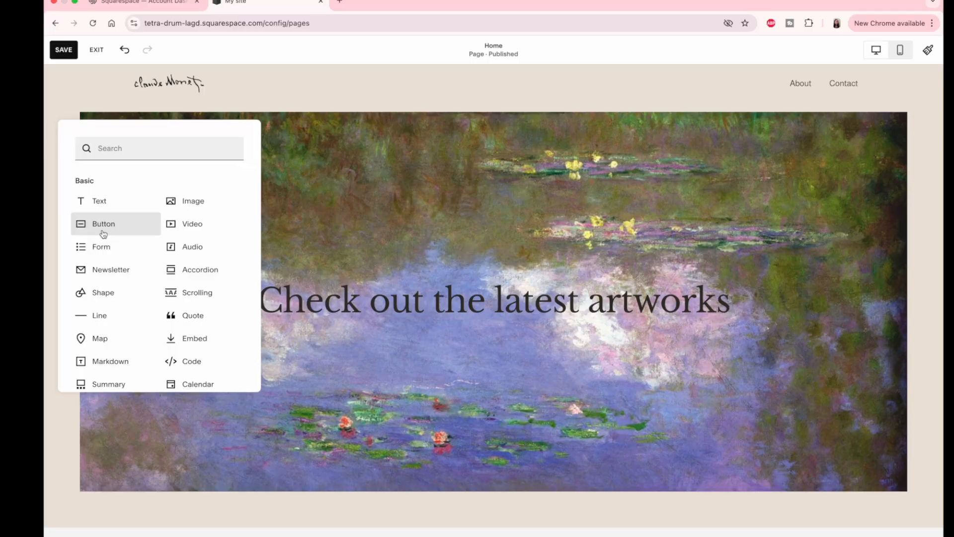
click(102, 218)
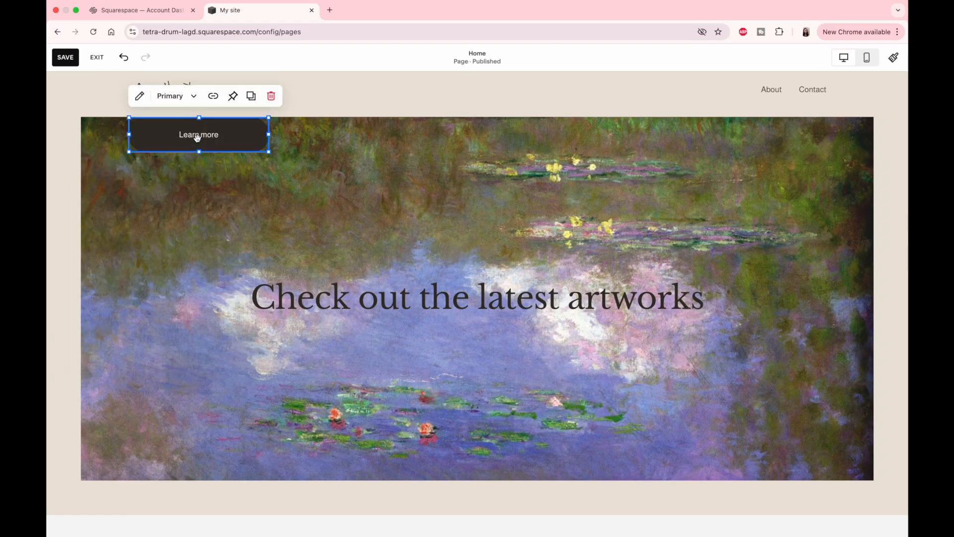
click(198, 138)
triple_click(328, 180)
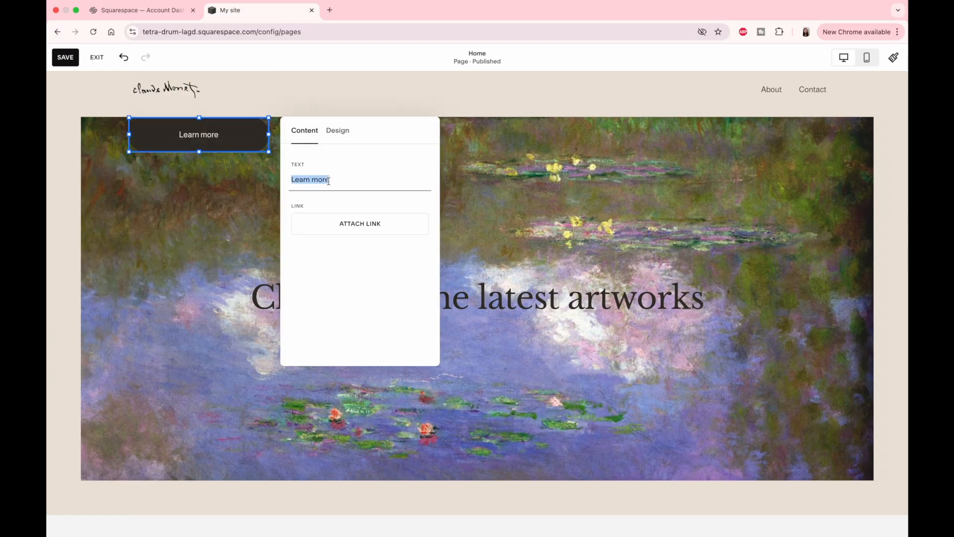
text(Works)
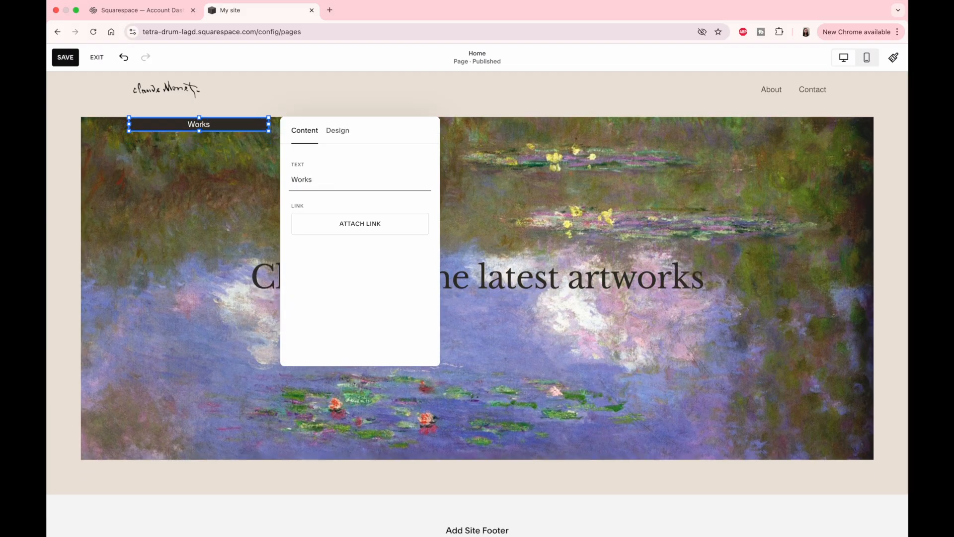
Step: Move the Works button to the horizontal centre of the intro section, just below the heading
click(232, 196)
click(206, 125)
drag(206, 124, 472, 329)
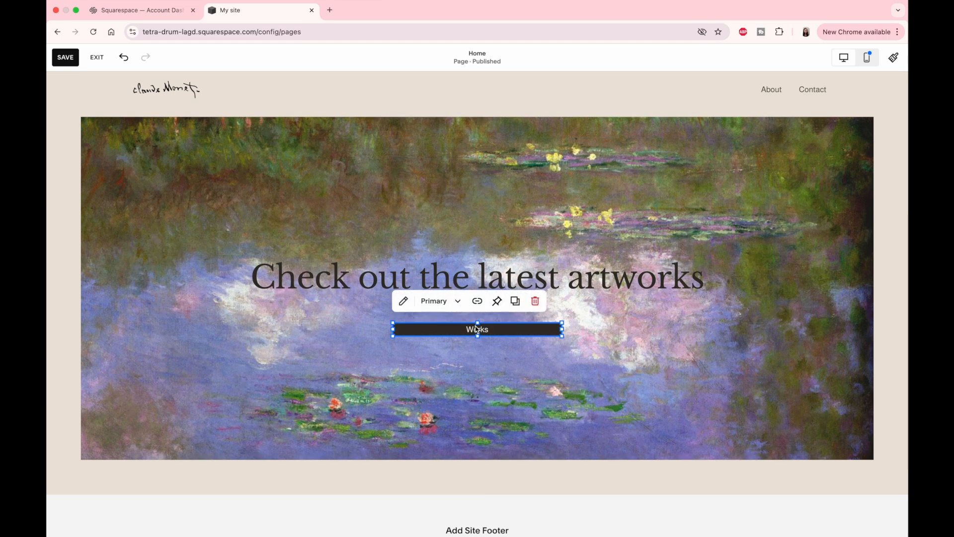
Step: Set the Works button's sizing to Fit, keeping the Primary Button style
click(403, 301)
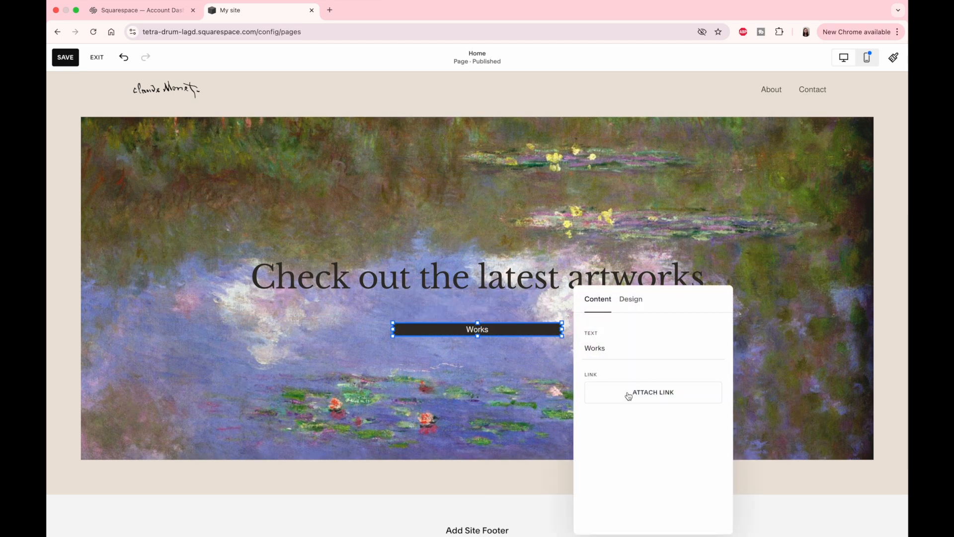
click(630, 299)
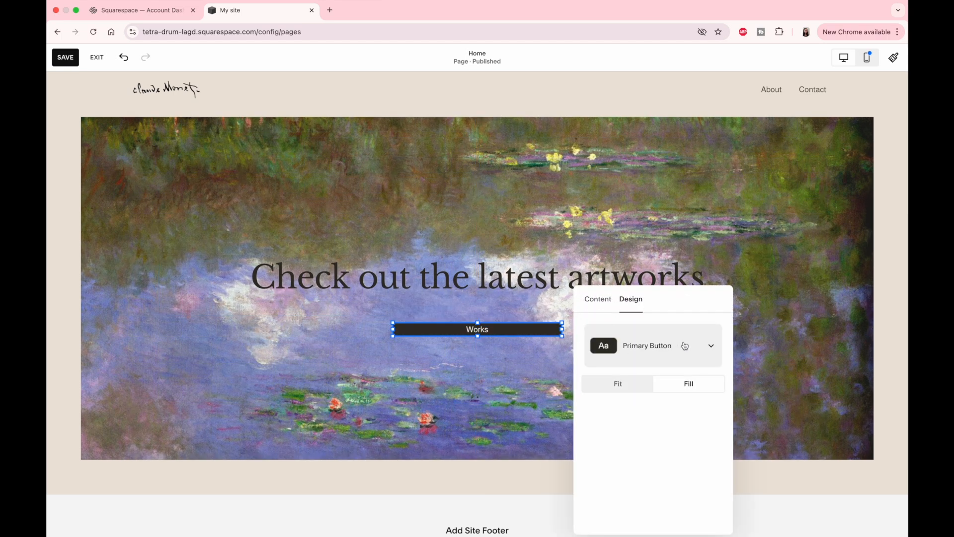
click(617, 383)
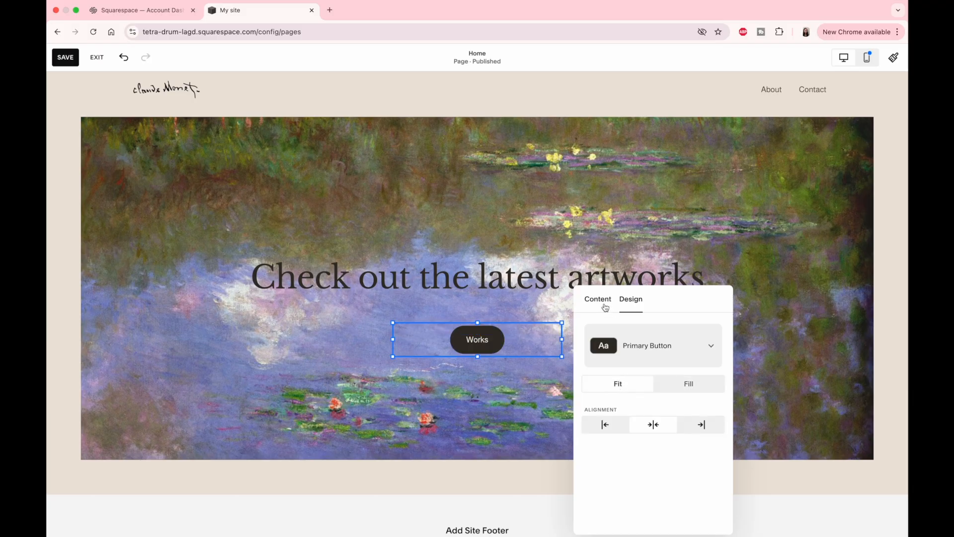
click(659, 337)
click(665, 324)
click(597, 299)
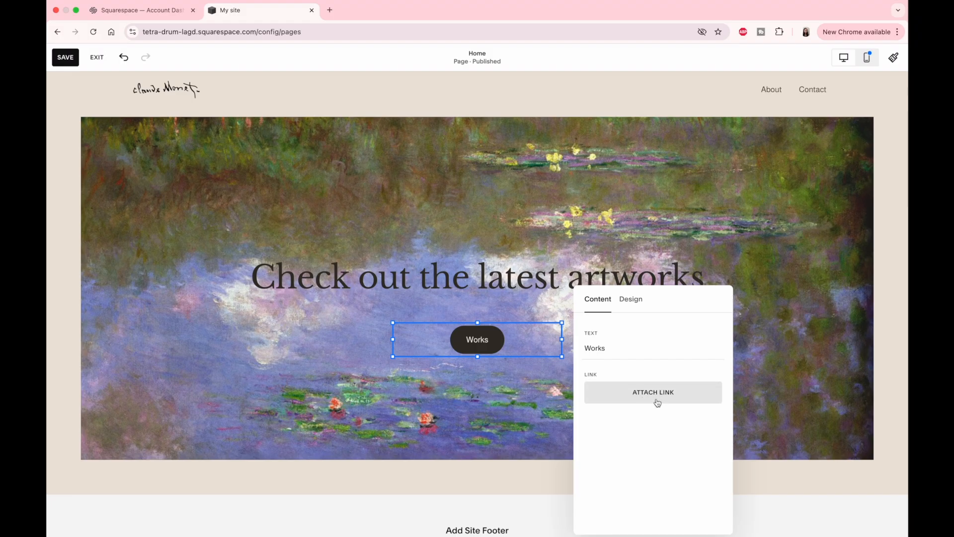
click(591, 217)
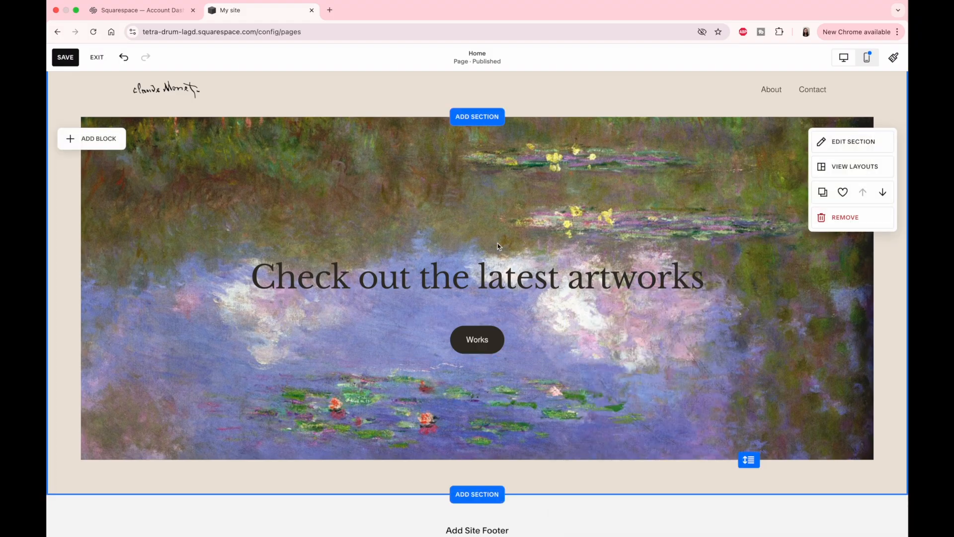
Step: In the mobile layout, centre the Works button beneath the heading
click(871, 59)
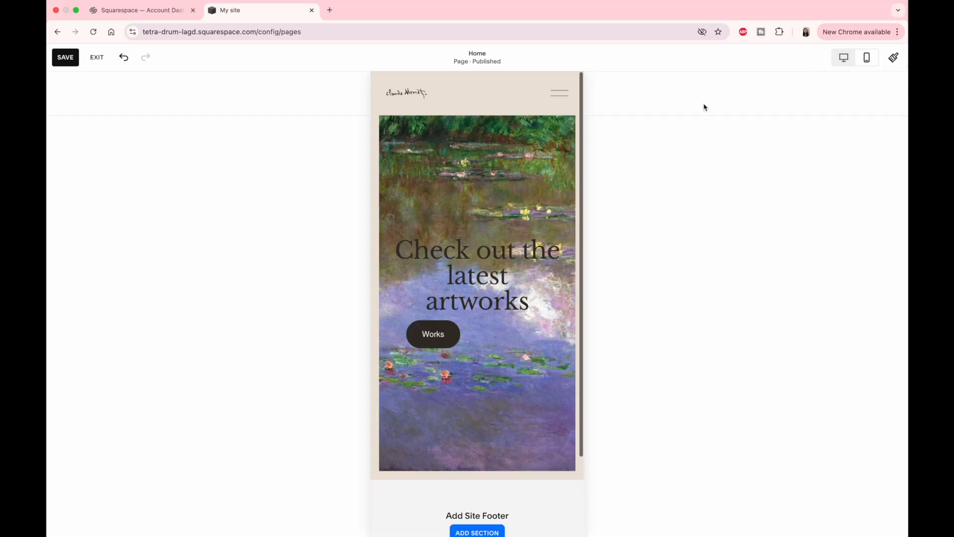
drag(433, 333, 485, 333)
click(496, 383)
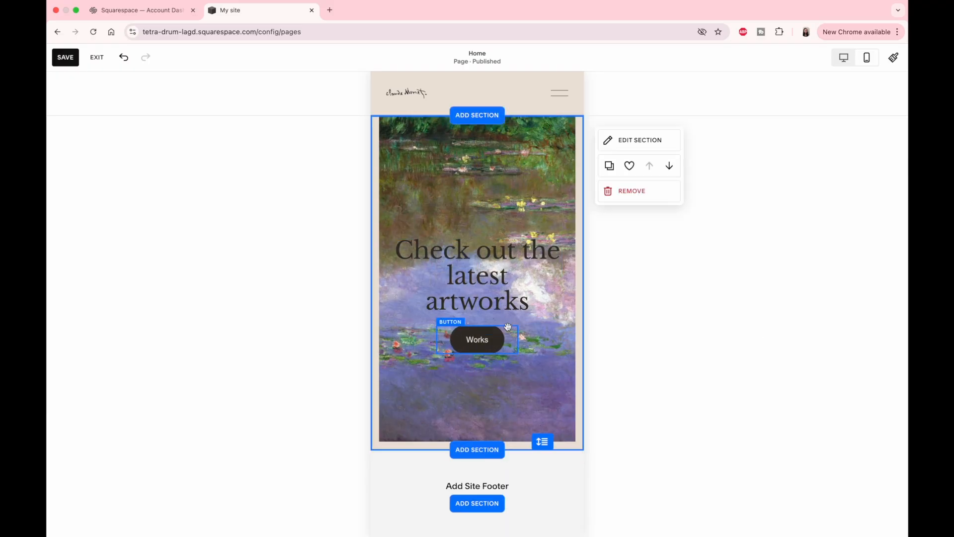
Step: Extend the mobile intro section slightly downward and move the heading and Works button higher on the painting
drag(543, 442, 543, 459)
drag(481, 297, 478, 246)
drag(479, 353, 478, 318)
click(488, 340)
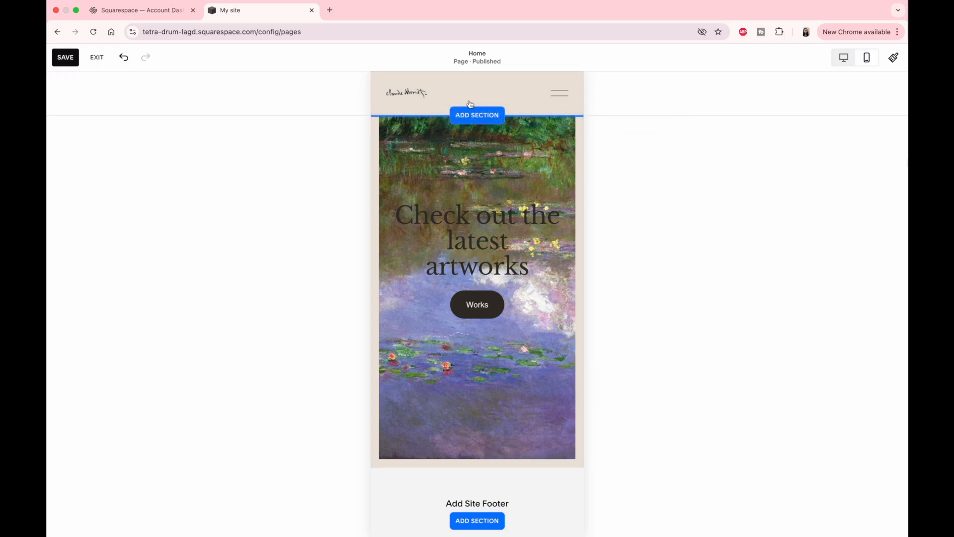
Step: Return to the desktop layout and leave site header editing
click(403, 92)
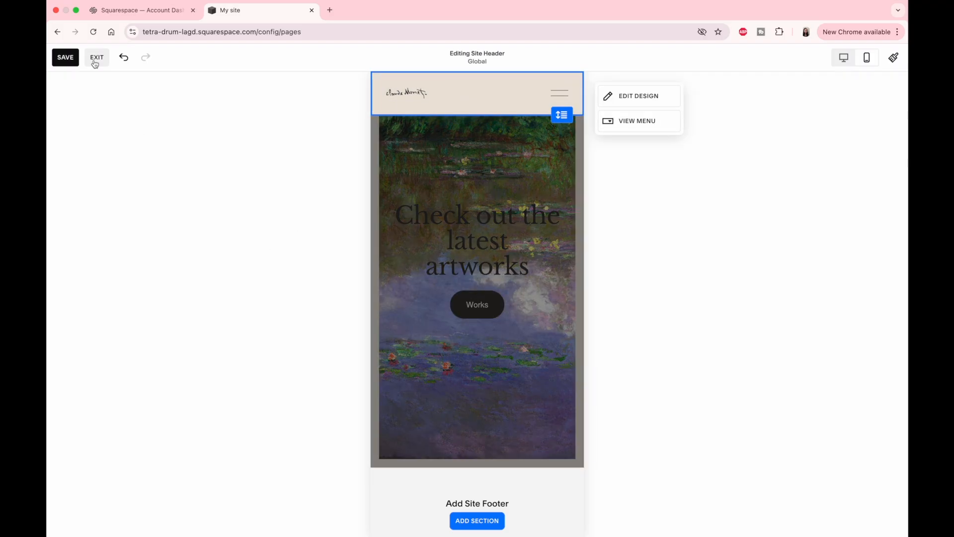
click(844, 59)
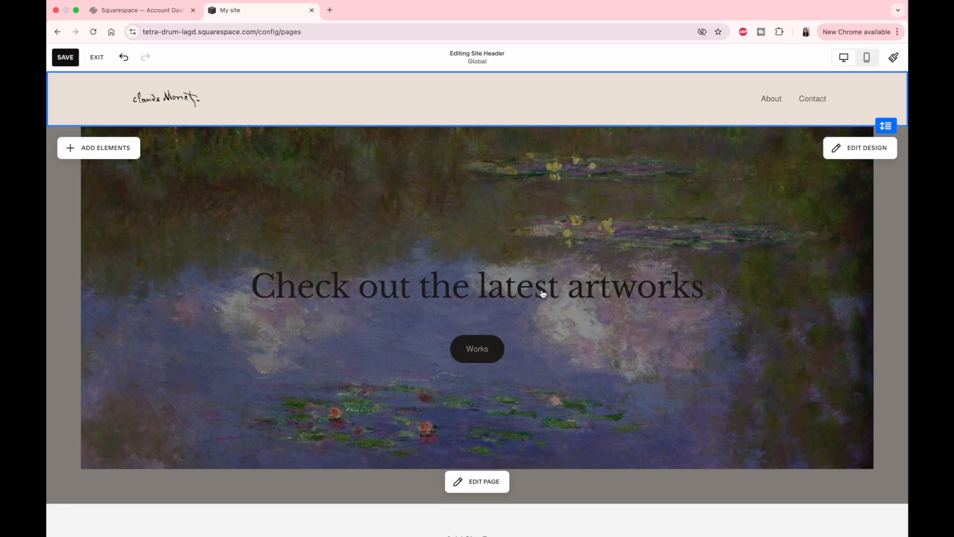
click(575, 471)
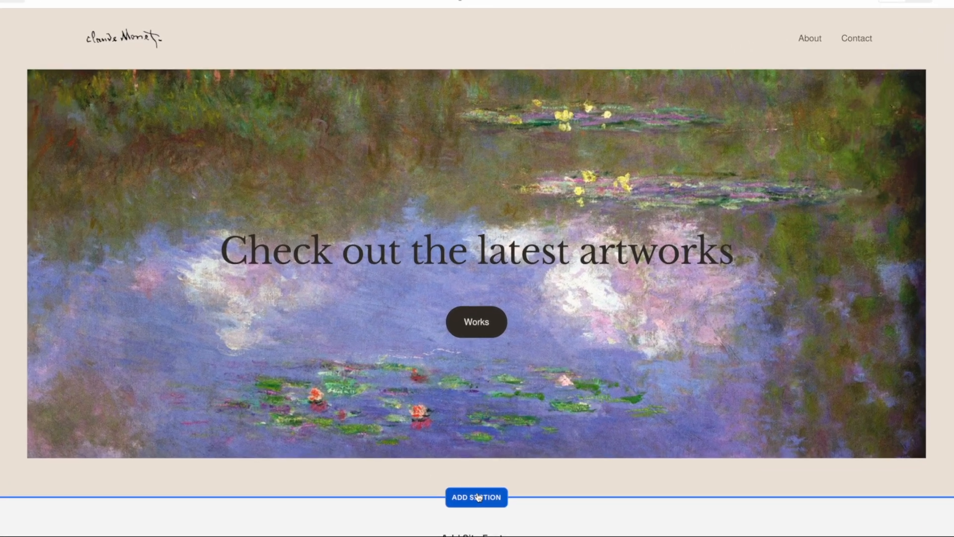
Step: Add a blank section below the intro section and insert an Instagram block in it
click(478, 501)
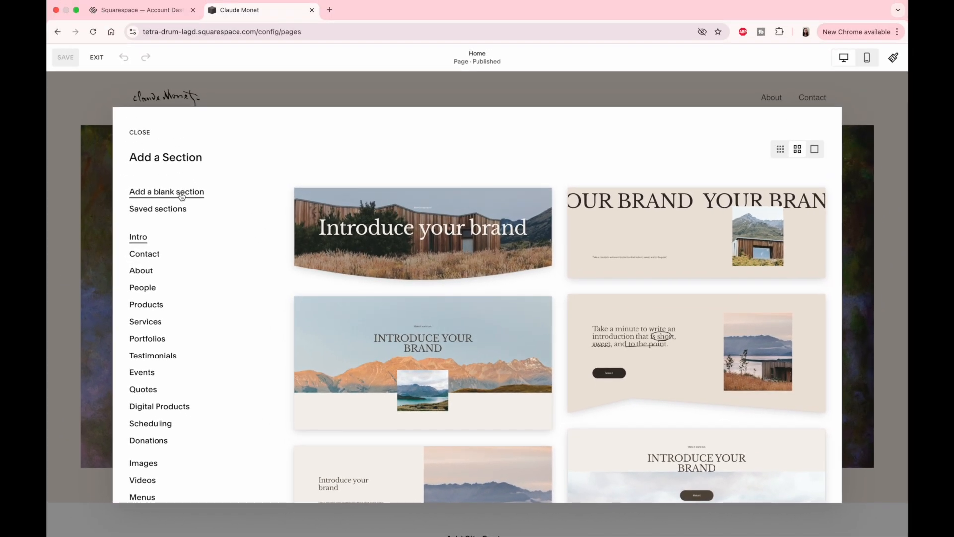
click(181, 193)
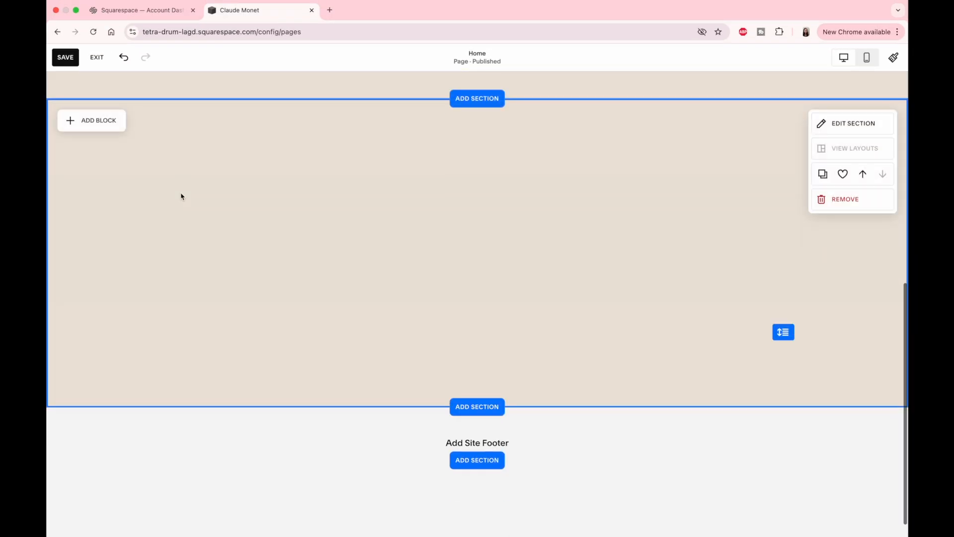
click(94, 120)
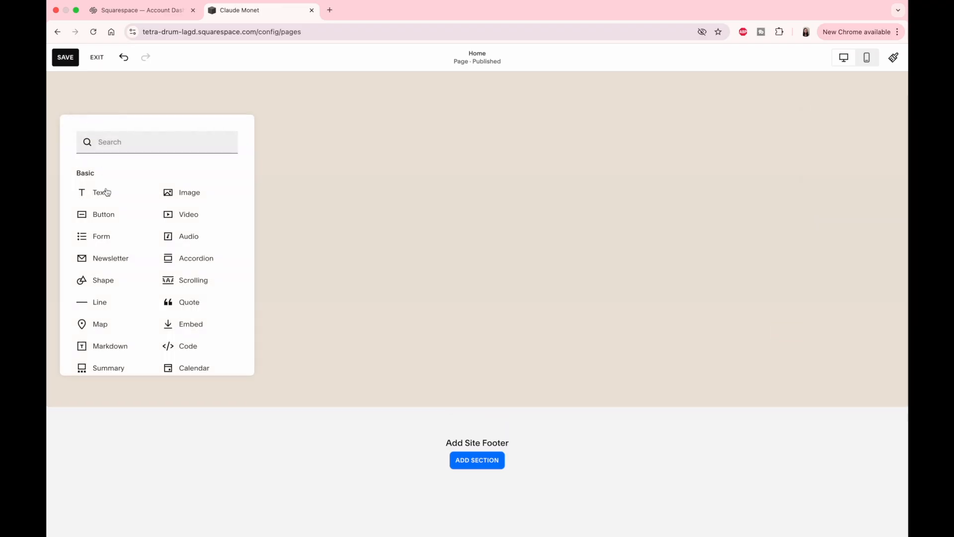
scroll(132, 302, down, 5)
scroll(134, 303, down, 3)
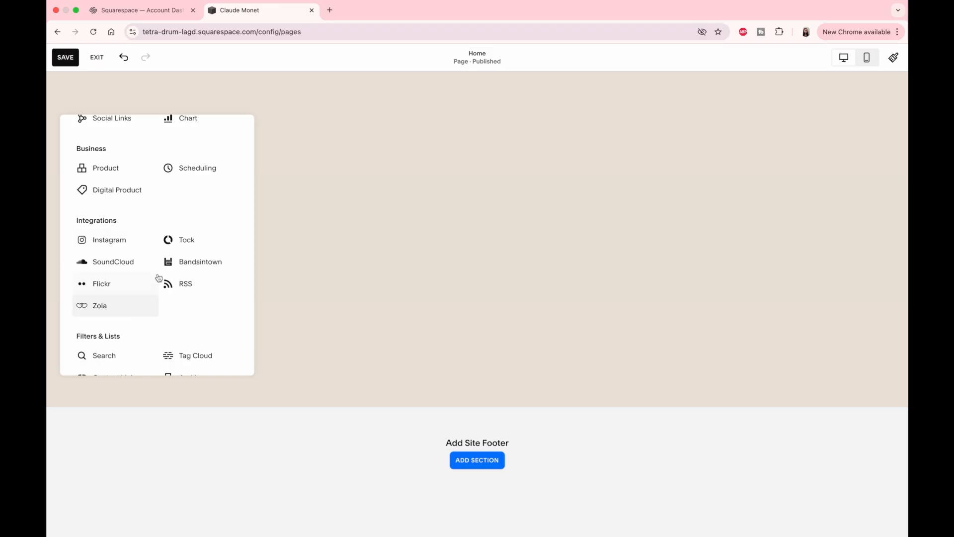
click(94, 242)
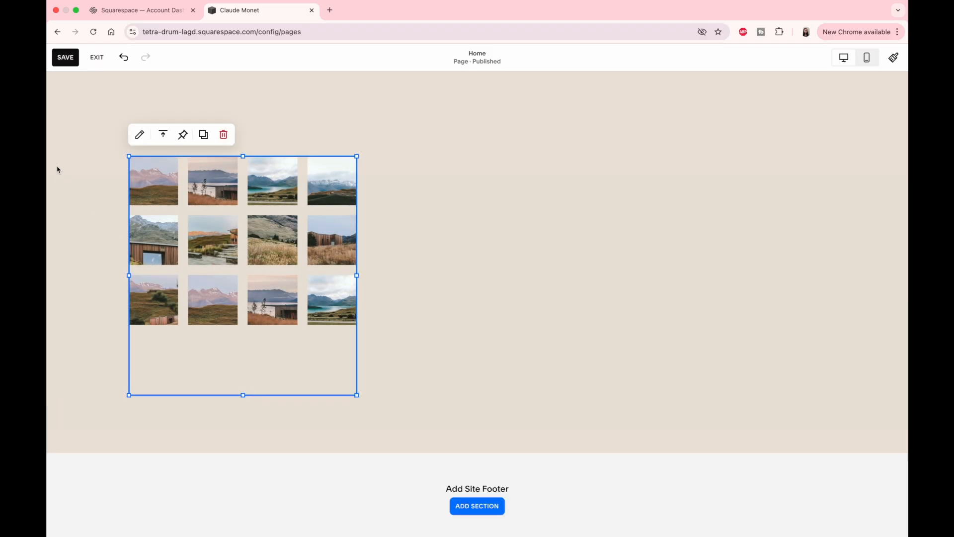
Step: Connect the artist's Instagram account to the Instagram block and allow Squarespace to access its profile and media
click(144, 140)
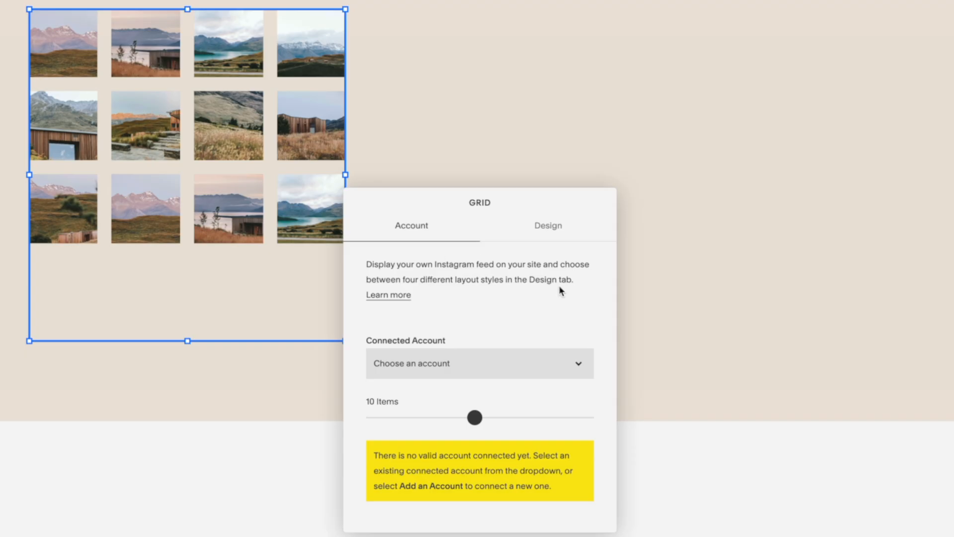
click(461, 364)
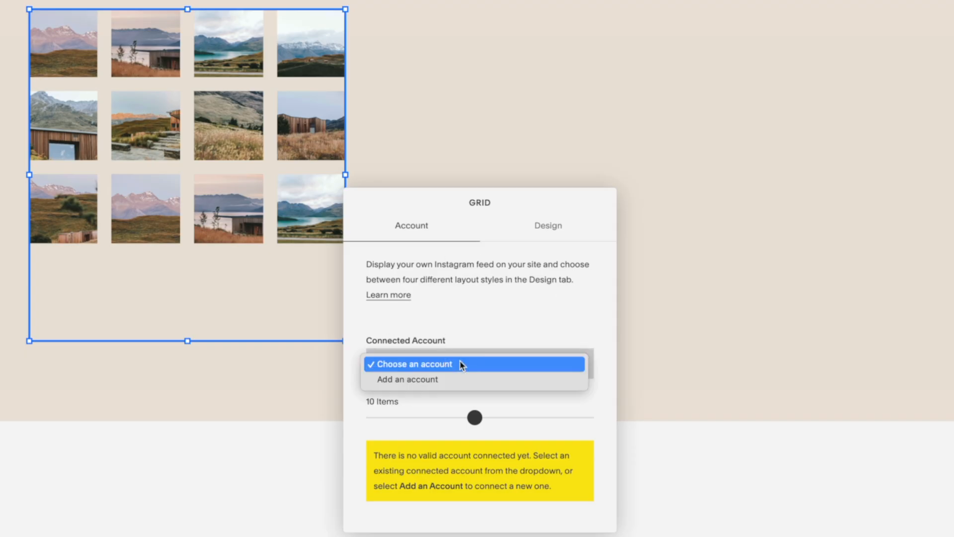
click(447, 382)
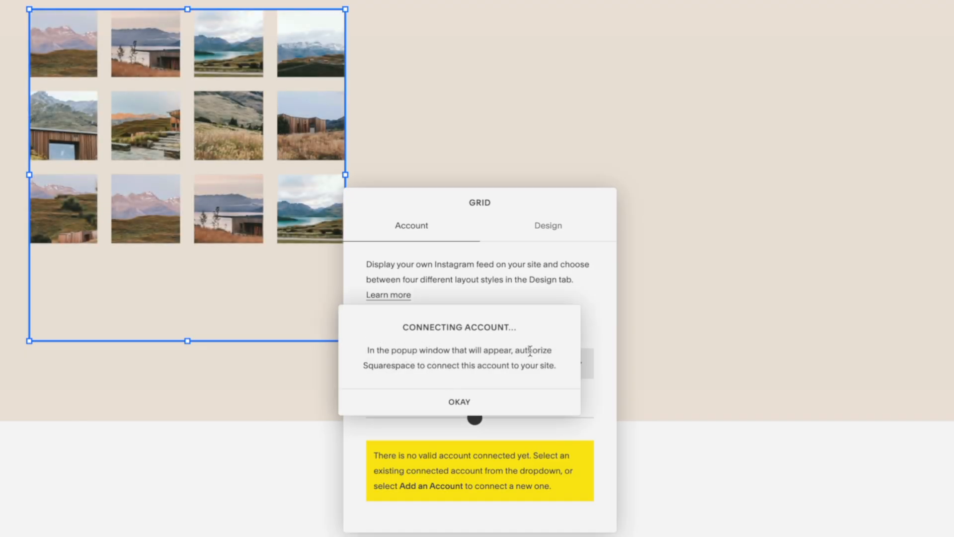
click(446, 400)
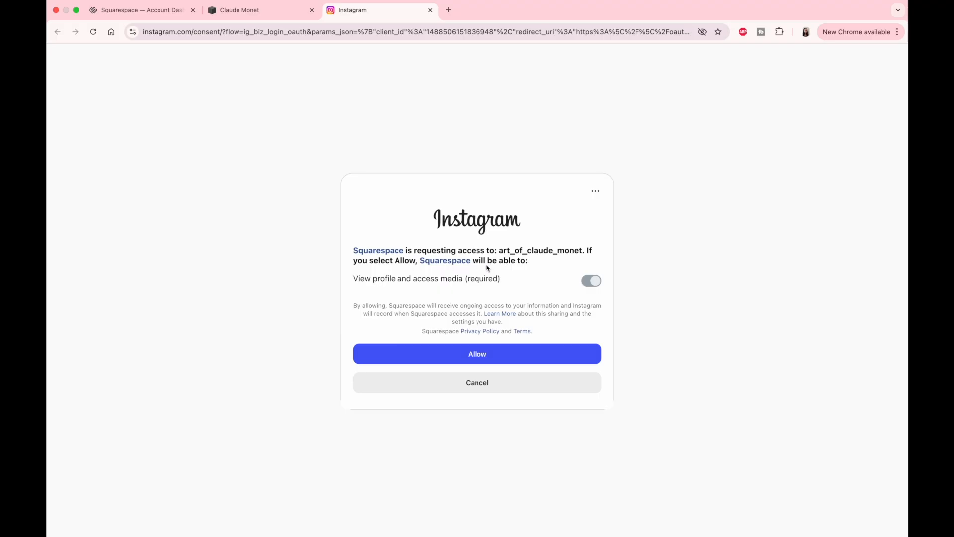
click(508, 357)
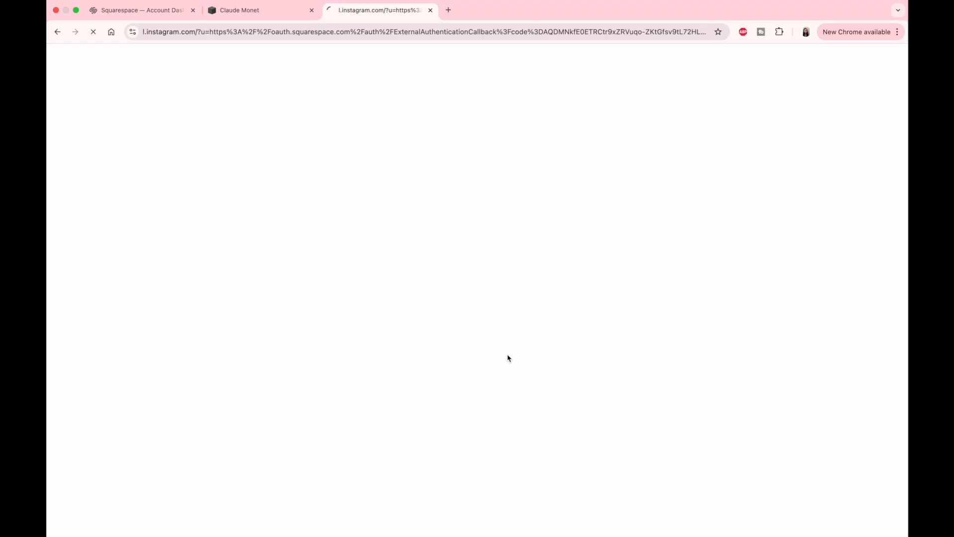
click(106, 275)
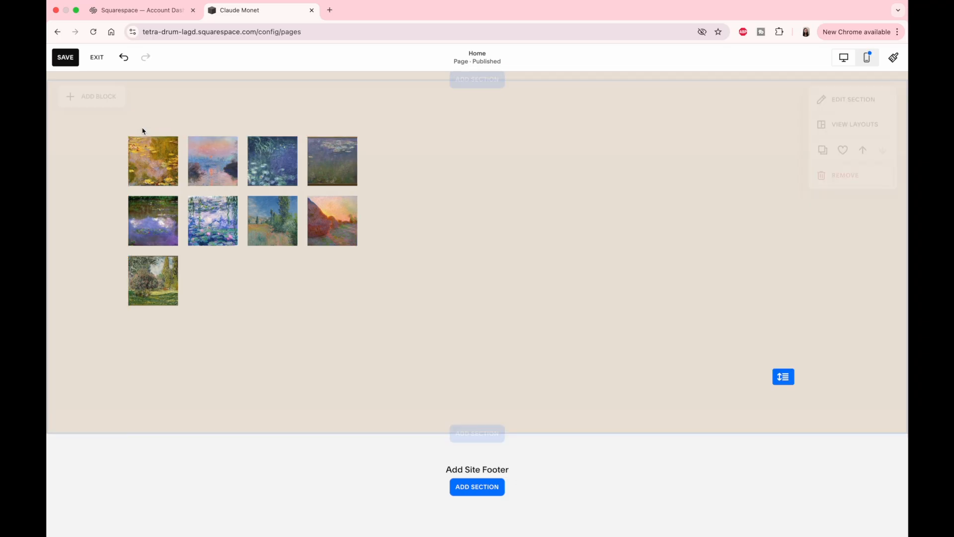
Step: Reduce the number of posts shown in the Instagram block to 8 items
click(144, 126)
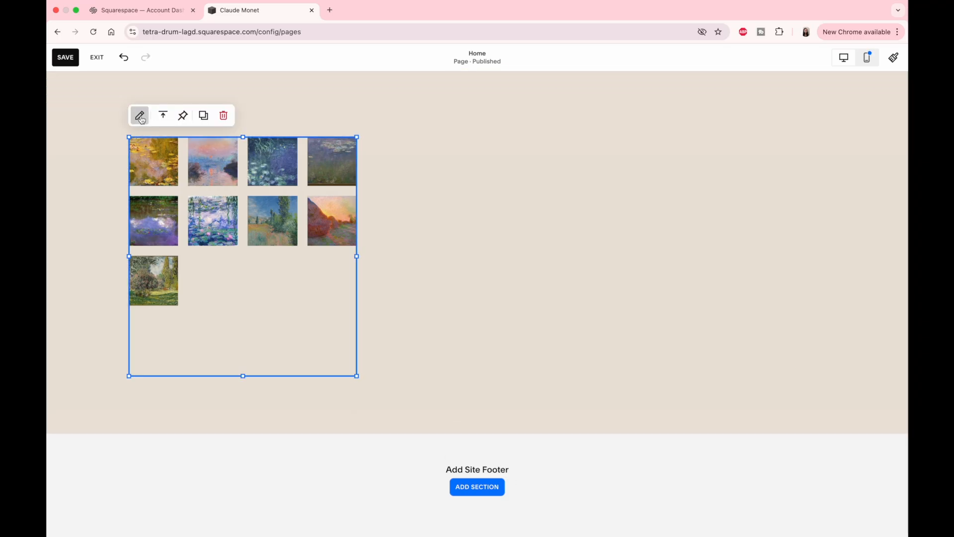
double_click(385, 438)
click(385, 442)
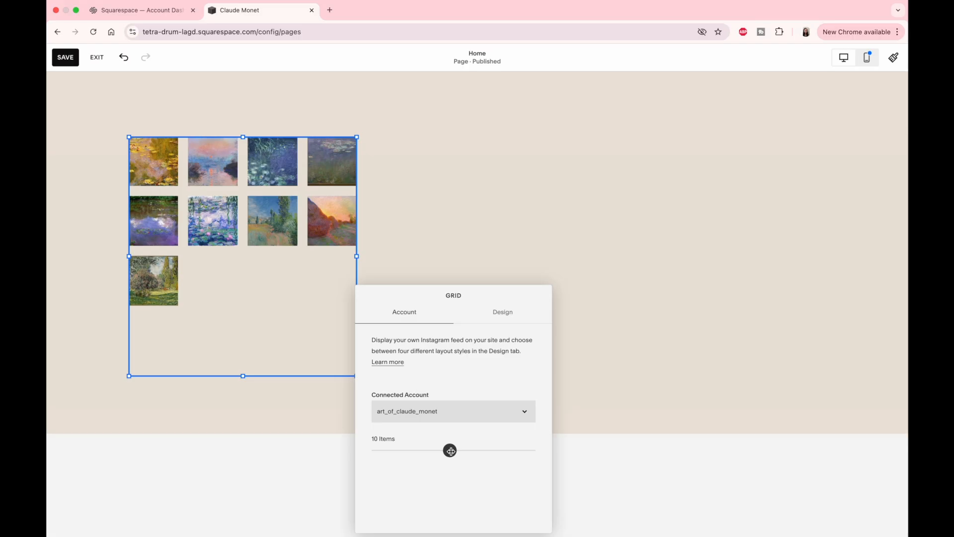
drag(451, 450, 431, 450)
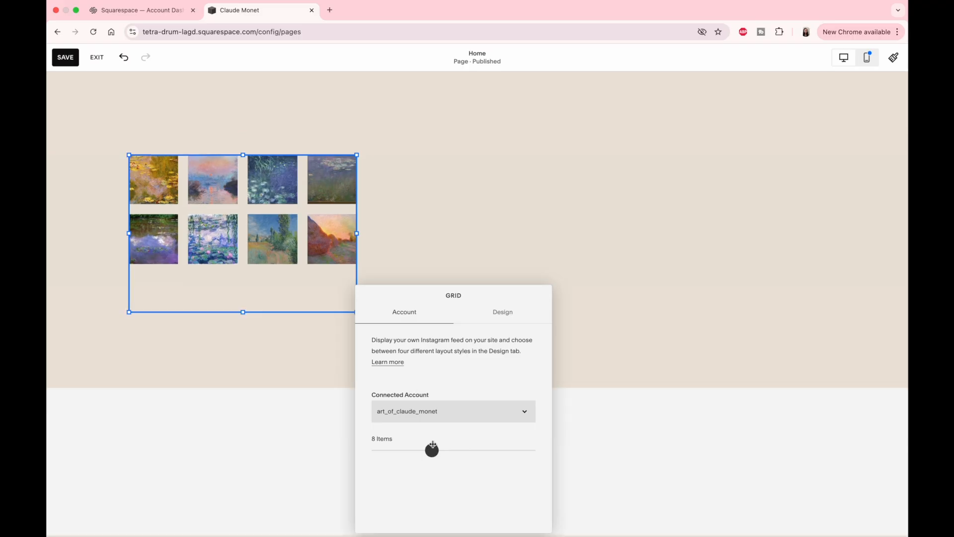
Step: Enlarge the Instagram grid to more than twice its width and centre it horizontally in the section
click(508, 315)
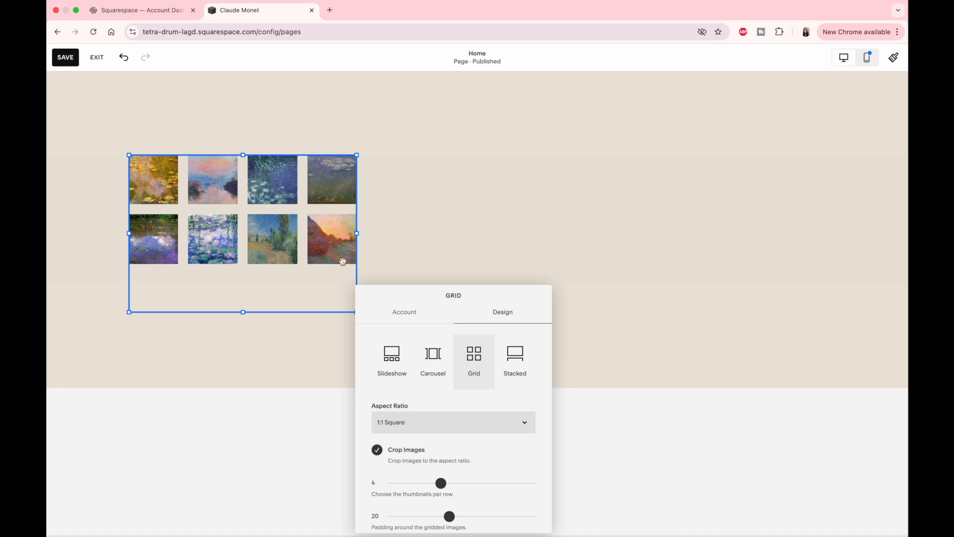
drag(357, 235, 658, 221)
drag(357, 185, 453, 188)
drag(407, 289, 730, 246)
Step: Set the Instagram grid's aspect ratio to 3:2 Standard and the padding around its images to 19
click(765, 326)
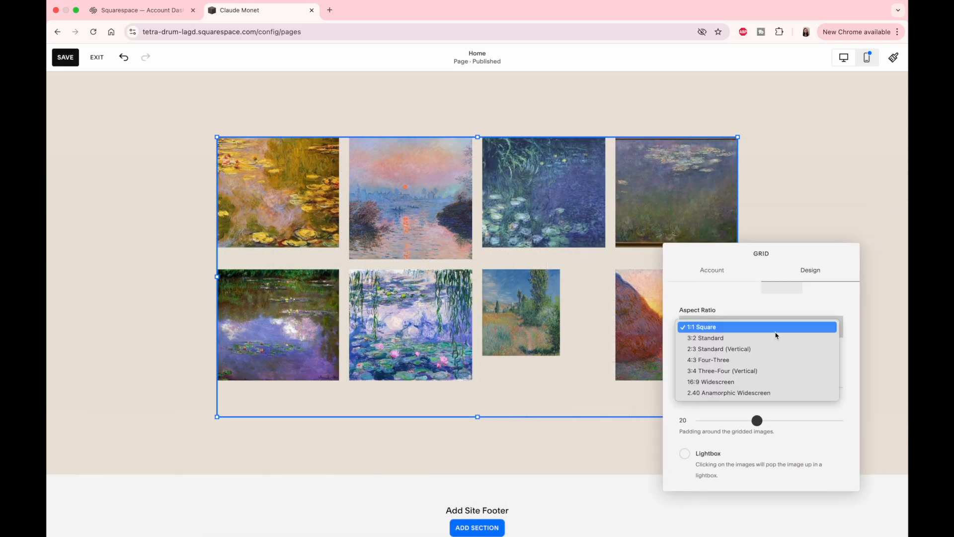
click(748, 338)
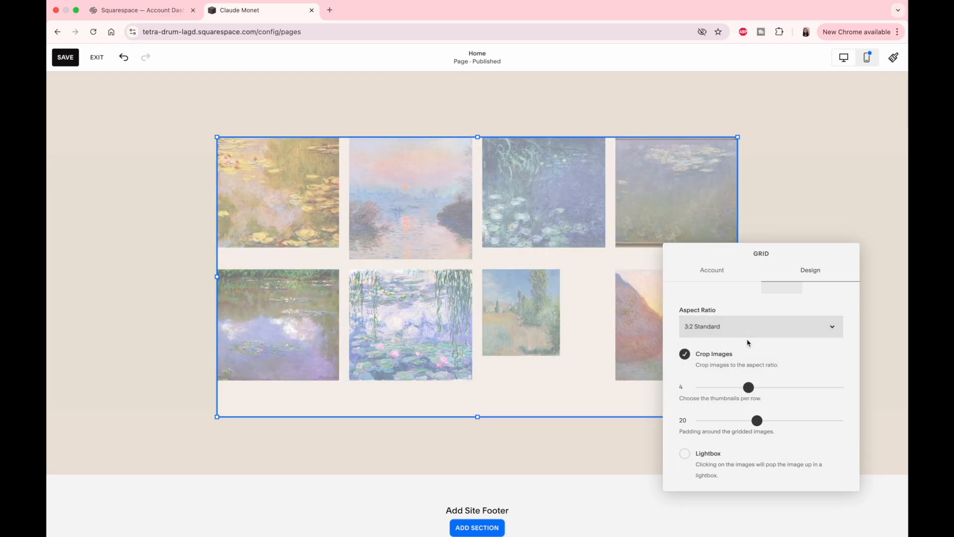
scroll(748, 343, down, 2)
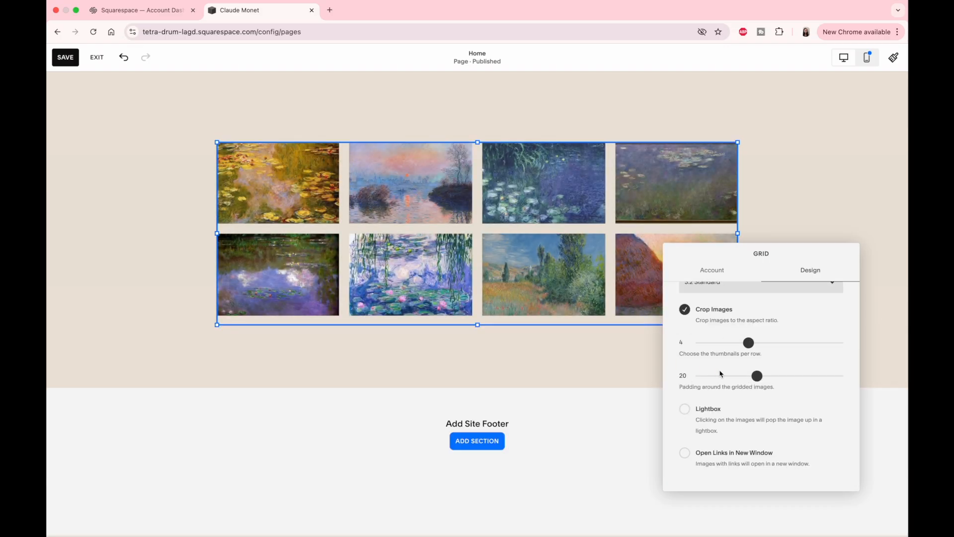
mouse_move(756, 376)
mouse_down()
mouse_move(747, 376)
mouse_move(755, 376)
mouse_up()
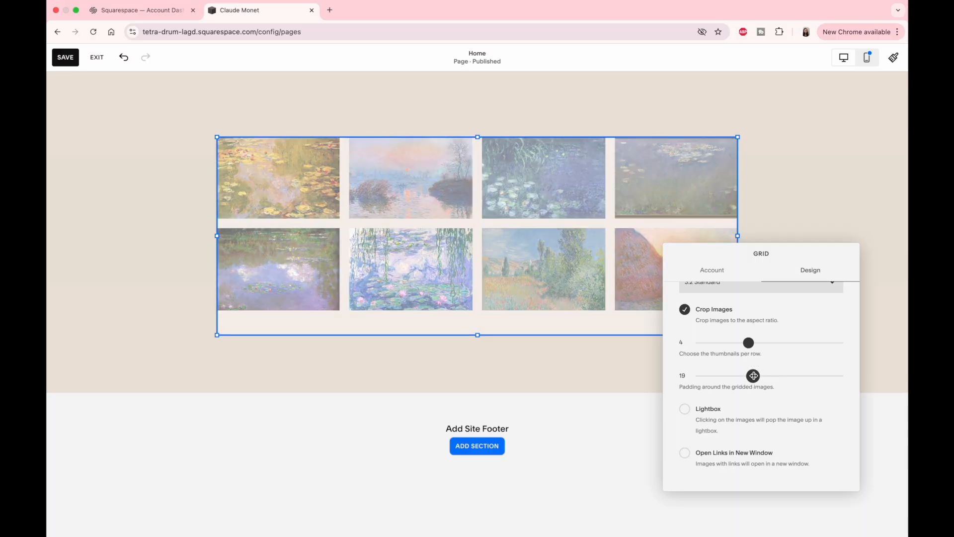
Step: Set the Instagram grid's vertical alignment to the middle of its block
scroll(715, 350, up, 1)
scroll(714, 349, up, 3)
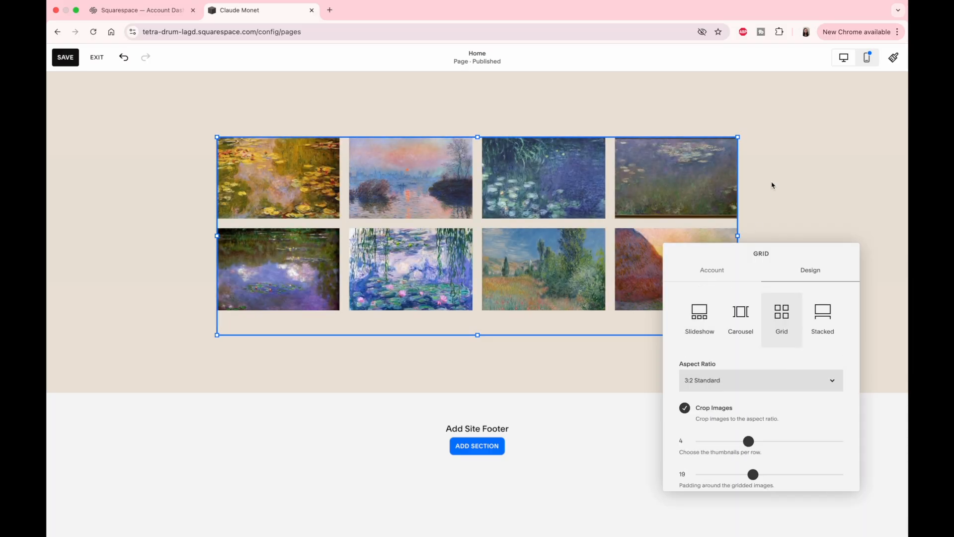
click(771, 184)
click(523, 259)
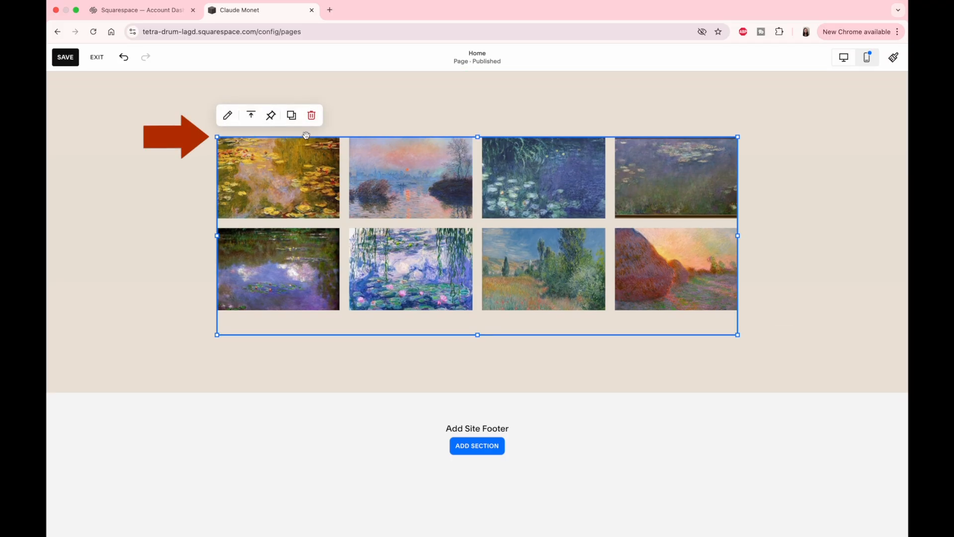
click(251, 115)
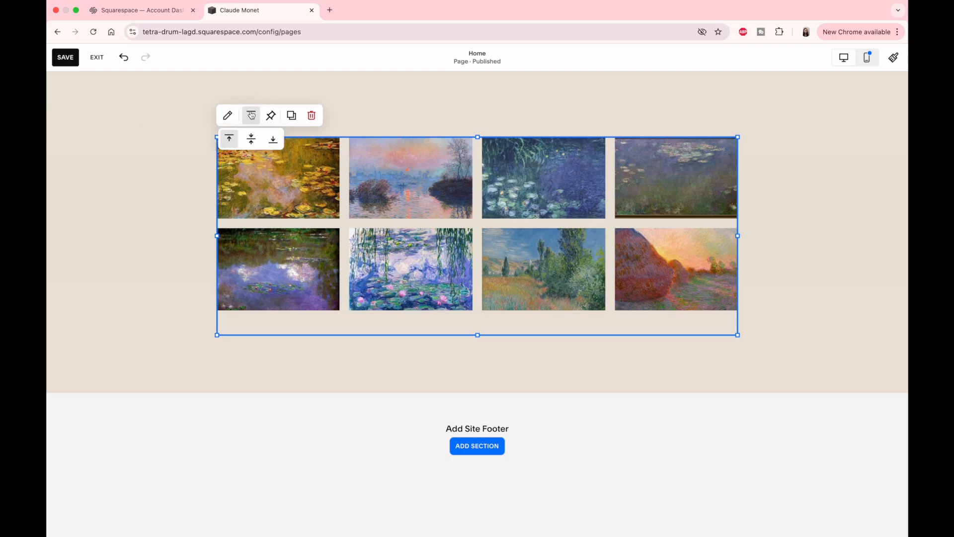
click(253, 141)
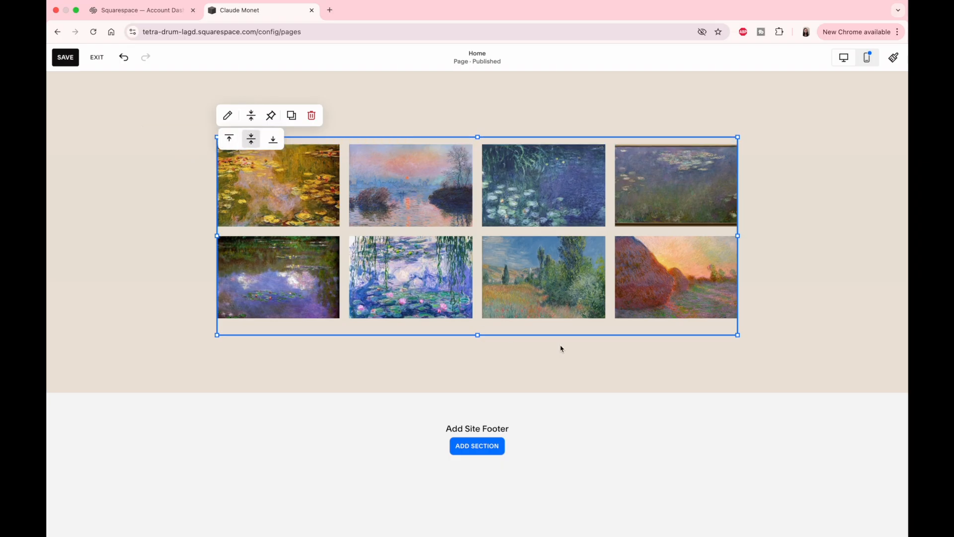
click(609, 362)
Step: Add a text block reading "Follow me on Instagram" to the Instagram section
scroll(695, 318, up, 2)
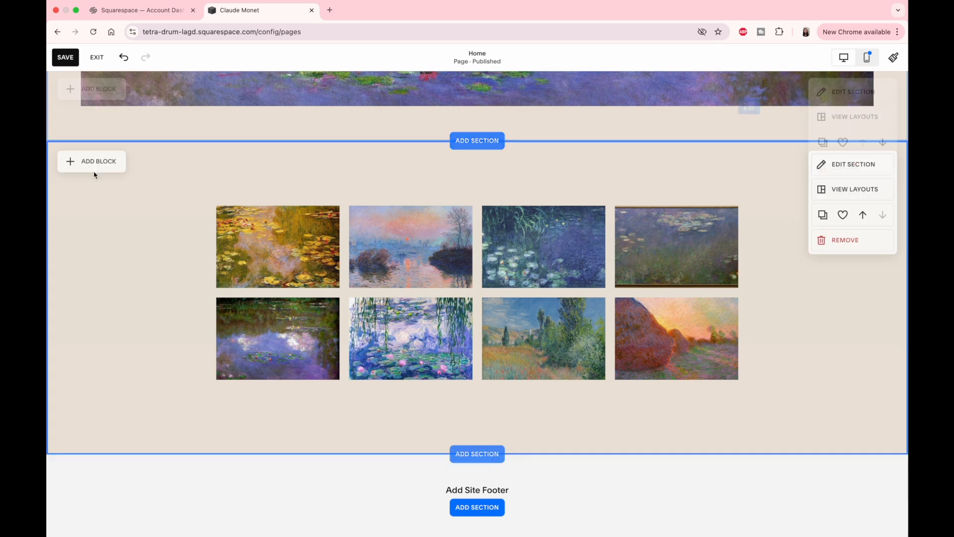
click(90, 164)
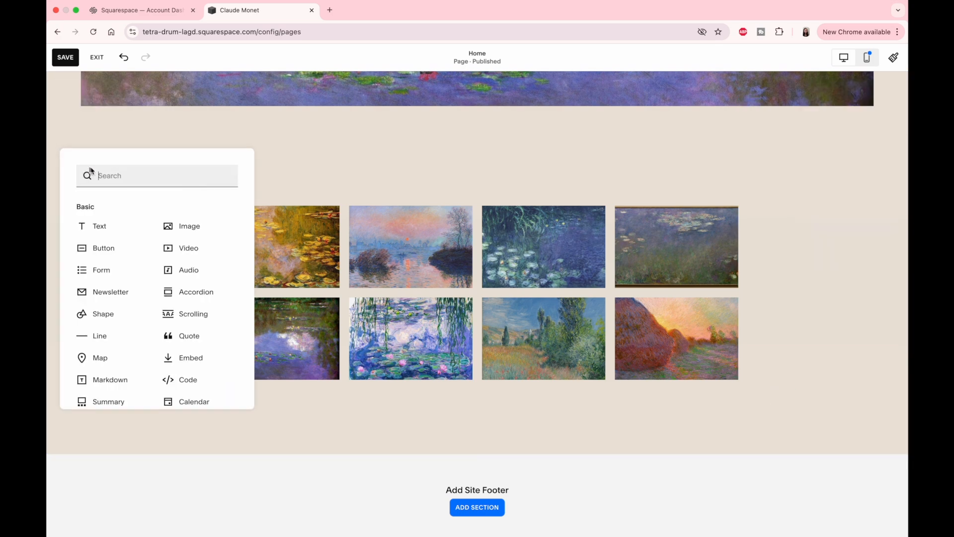
click(110, 224)
click(175, 207)
text(Instagram)
key(super+Left)
text(Follow me on)
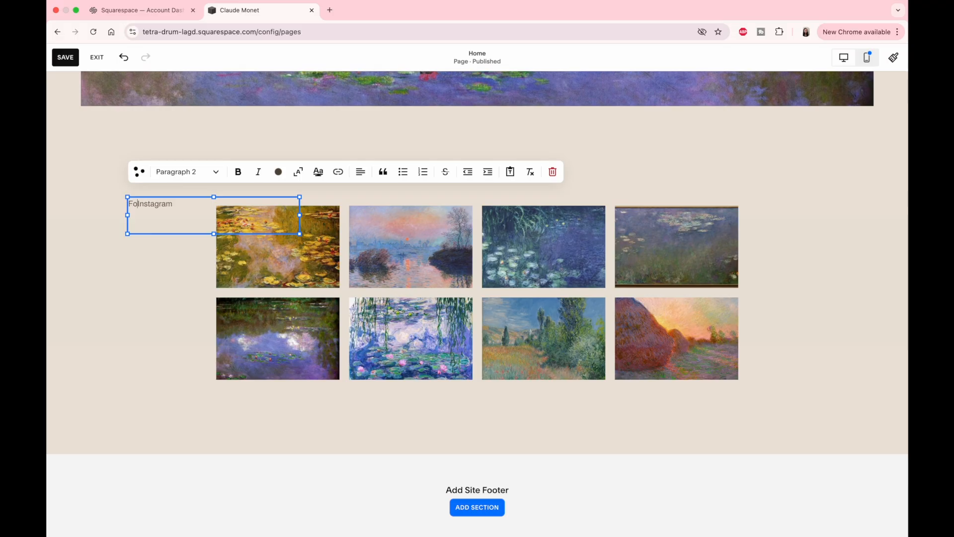
Step: Format the "Follow me on Instagram" text as Heading 4
key(super+a)
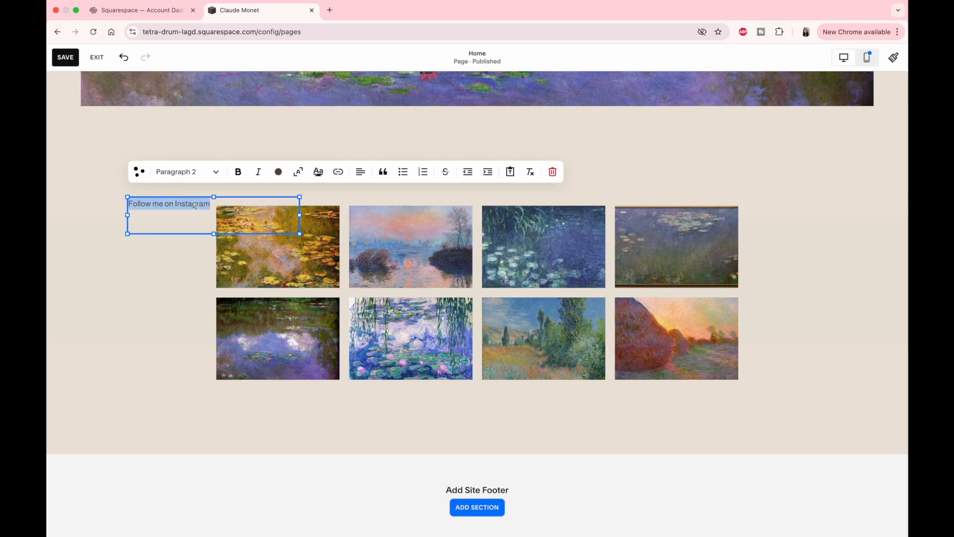
click(214, 172)
click(202, 248)
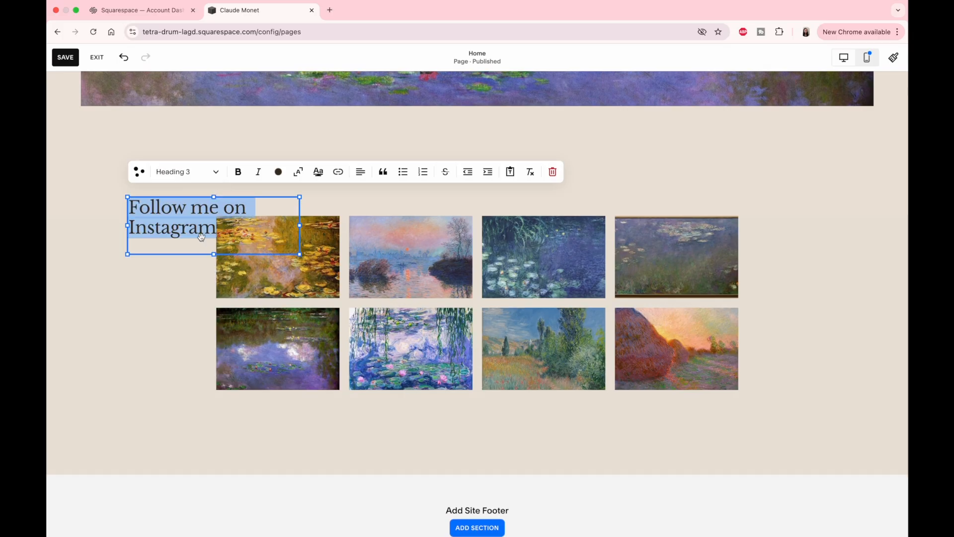
click(214, 172)
click(196, 263)
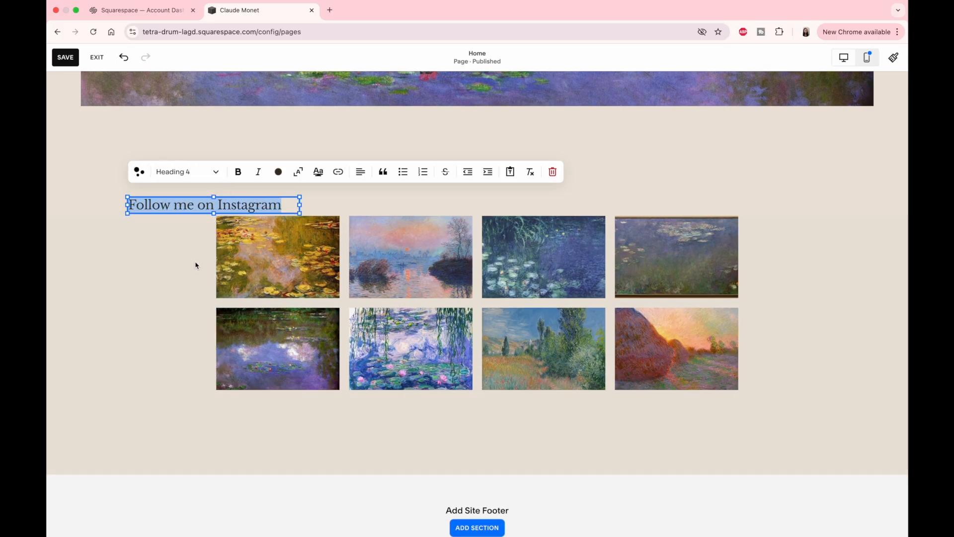
Step: Place the "Follow me on Instagram" heading centred above the Instagram grid and shift the grid down slightly to leave space between them
click(191, 224)
drag(164, 206, 436, 195)
drag(484, 279, 485, 300)
Step: Align the "Follow me on Instagram" heading vertically to the middle of its block and centre its text
click(495, 205)
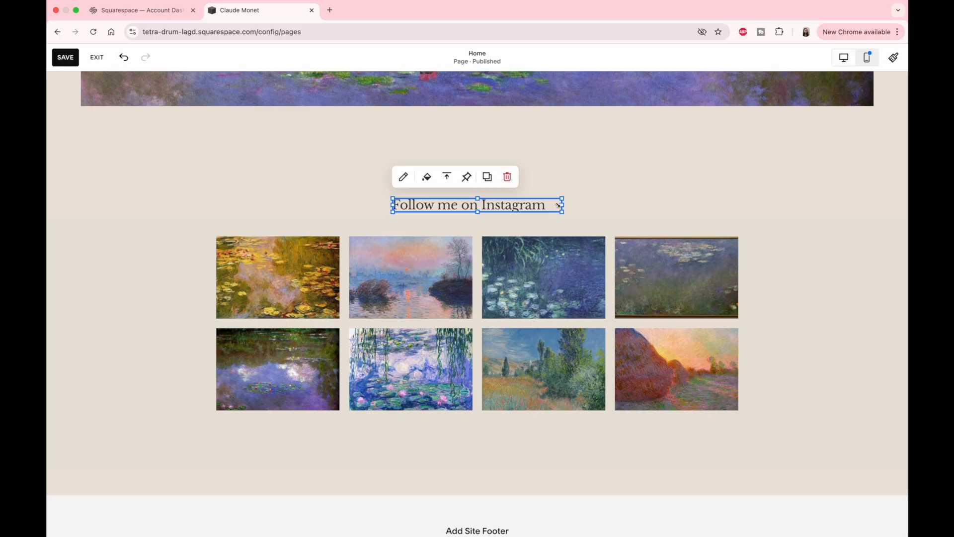
click(446, 176)
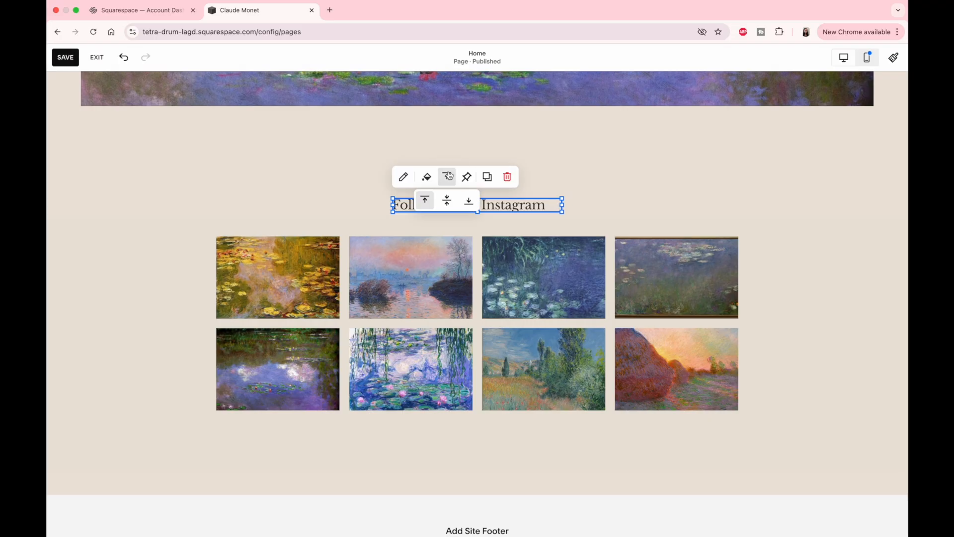
click(449, 201)
click(409, 205)
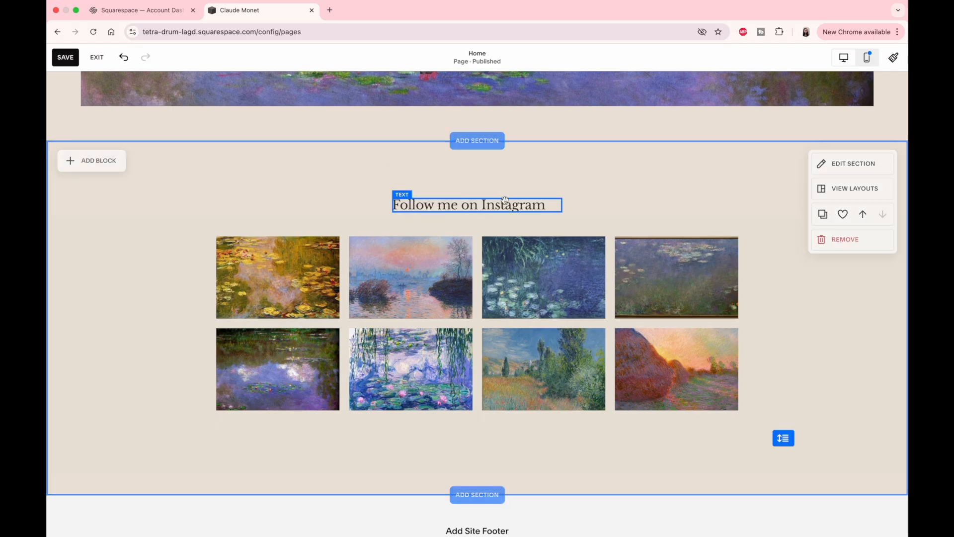
double_click(409, 205)
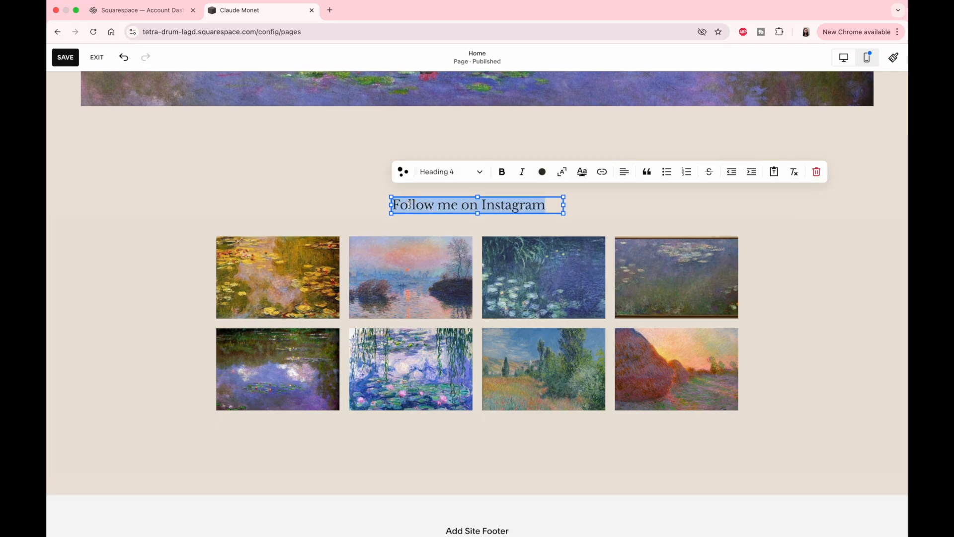
click(625, 172)
click(615, 198)
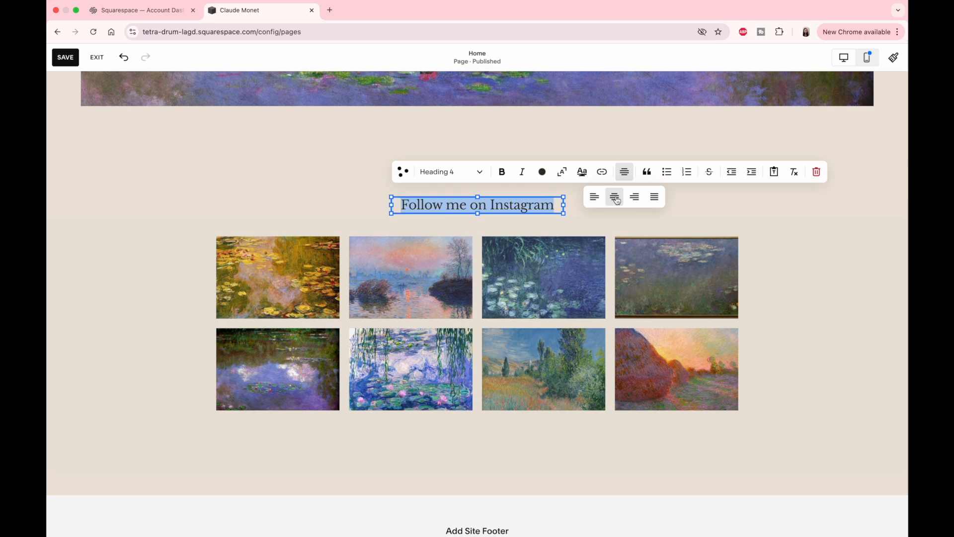
click(590, 228)
click(627, 204)
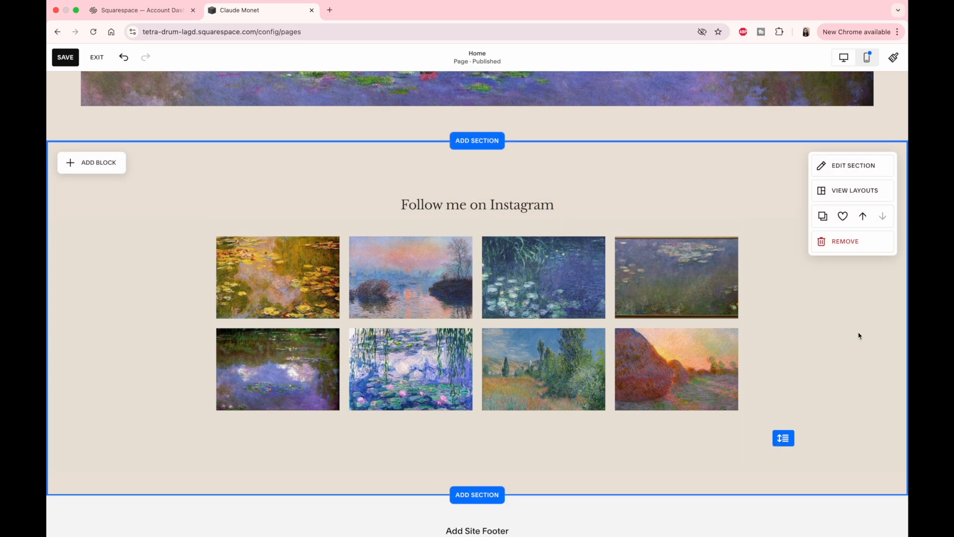
Step: Make the Instagram grid's image links open in a new window, and save the page and leave editing mode
scroll(803, 331, down, 2)
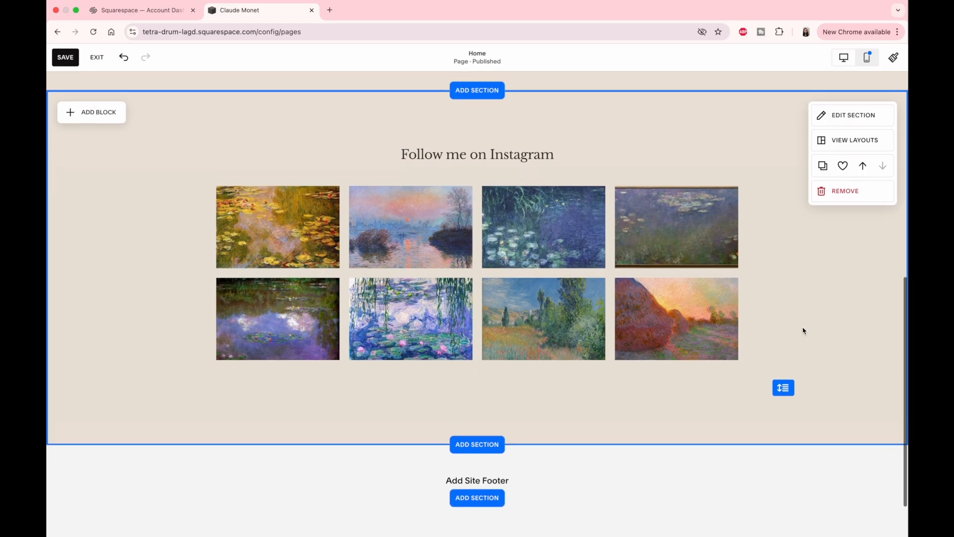
click(381, 242)
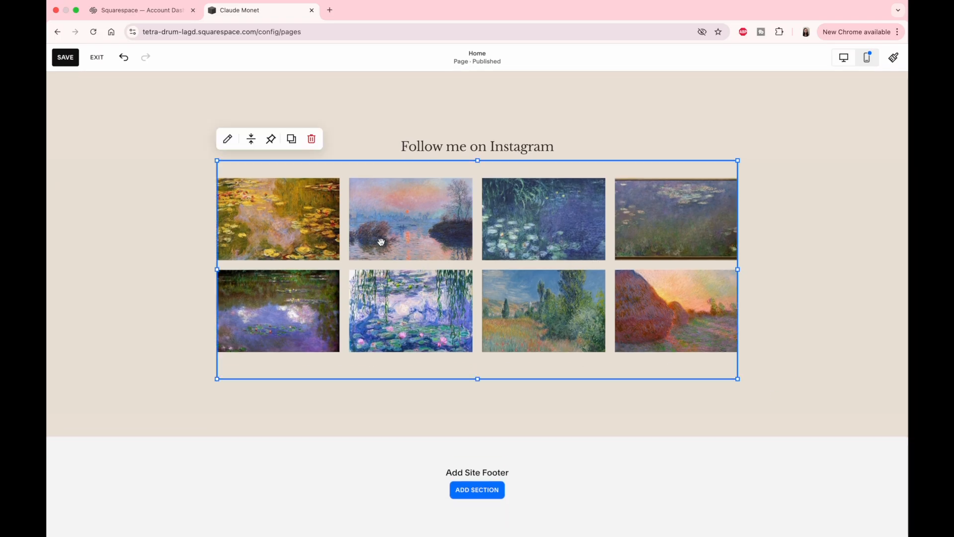
click(227, 139)
click(852, 317)
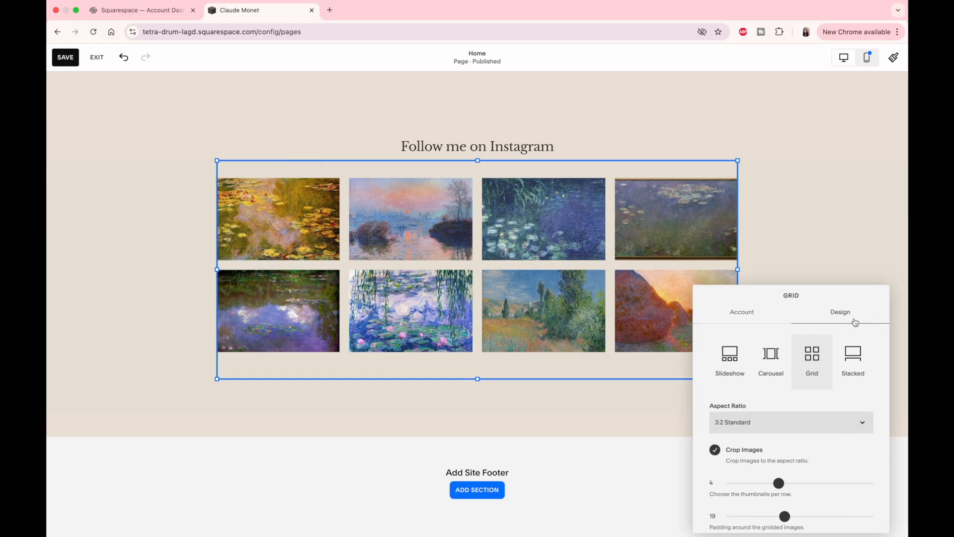
scroll(816, 444, down, 2)
scroll(816, 443, down, 2)
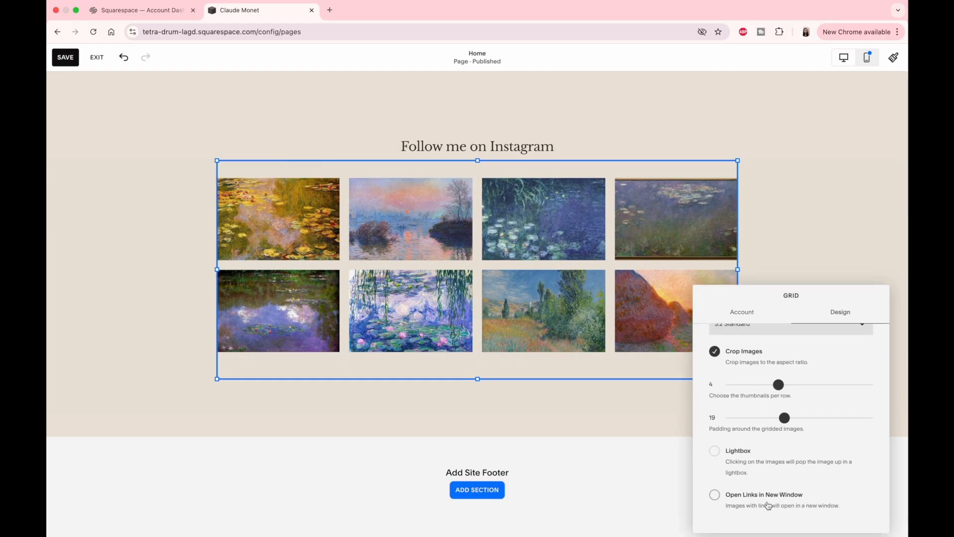
click(714, 494)
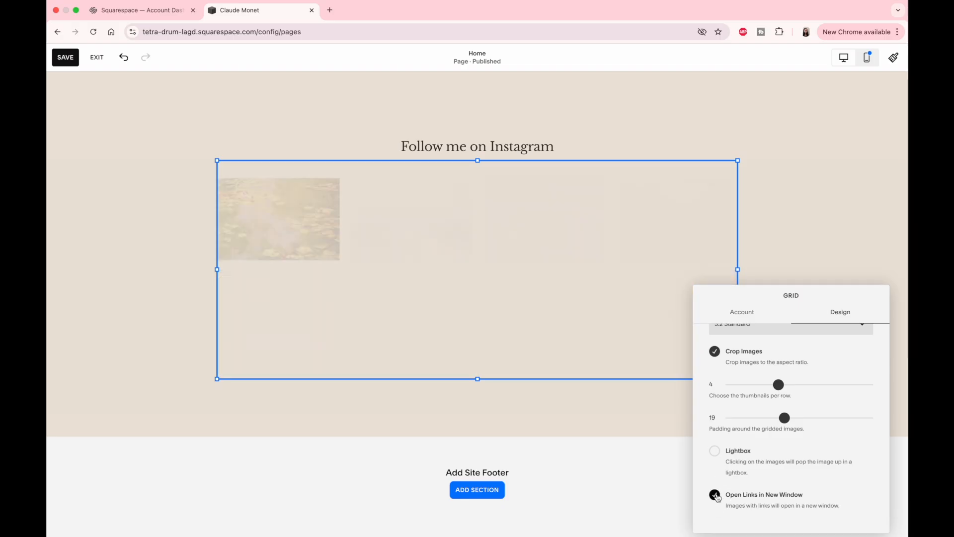
click(147, 118)
click(66, 58)
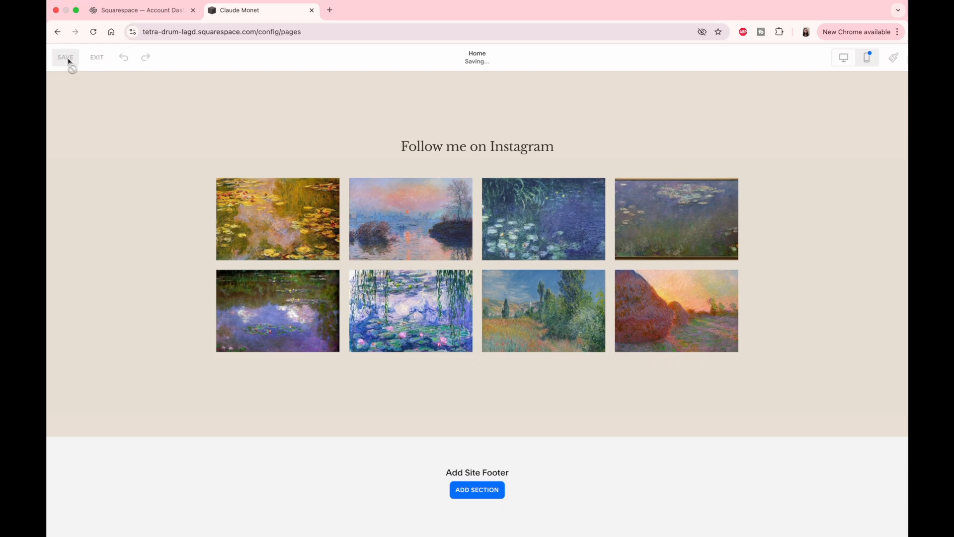
click(97, 58)
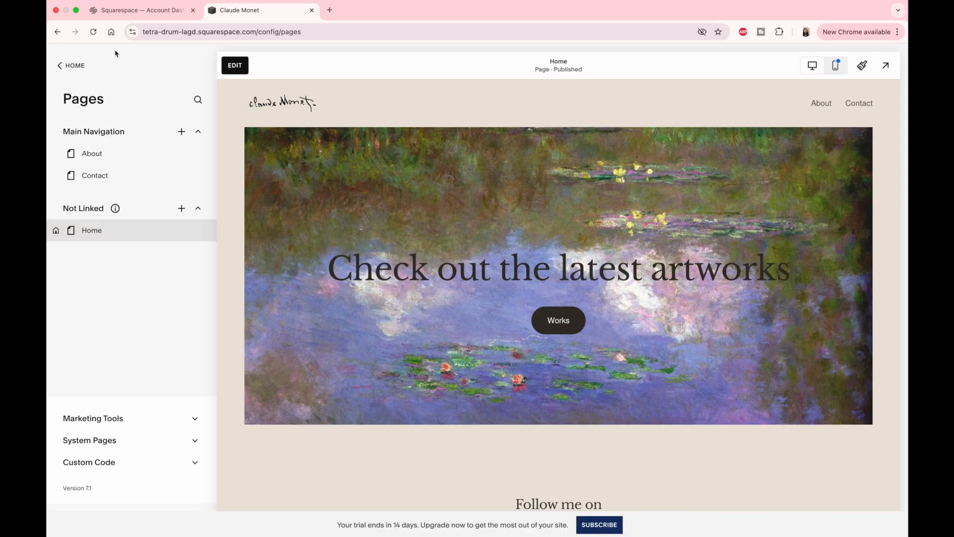
Step: Test two images of the Instagram grid in the page preview, closing each Instagram tab they open
scroll(418, 268, down, 10)
click(411, 323)
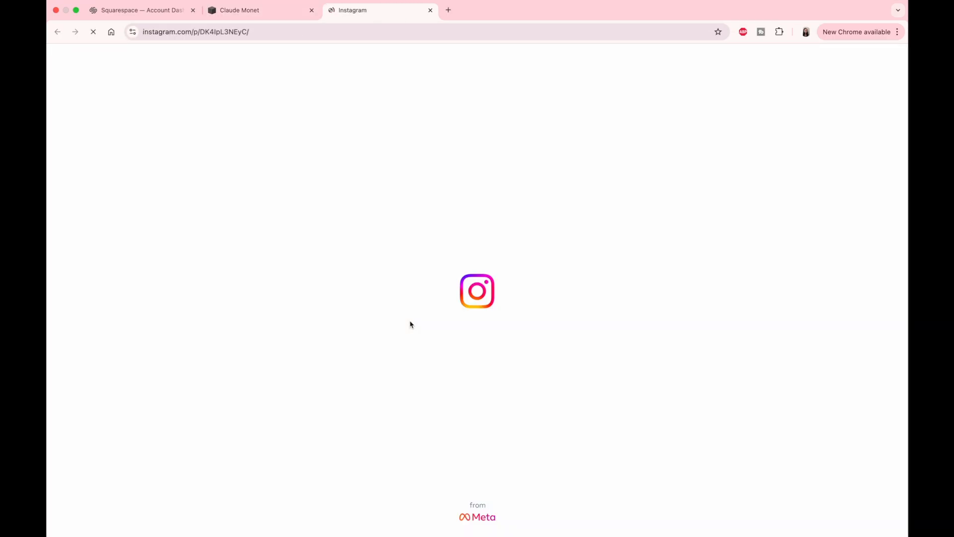
click(430, 10)
click(506, 322)
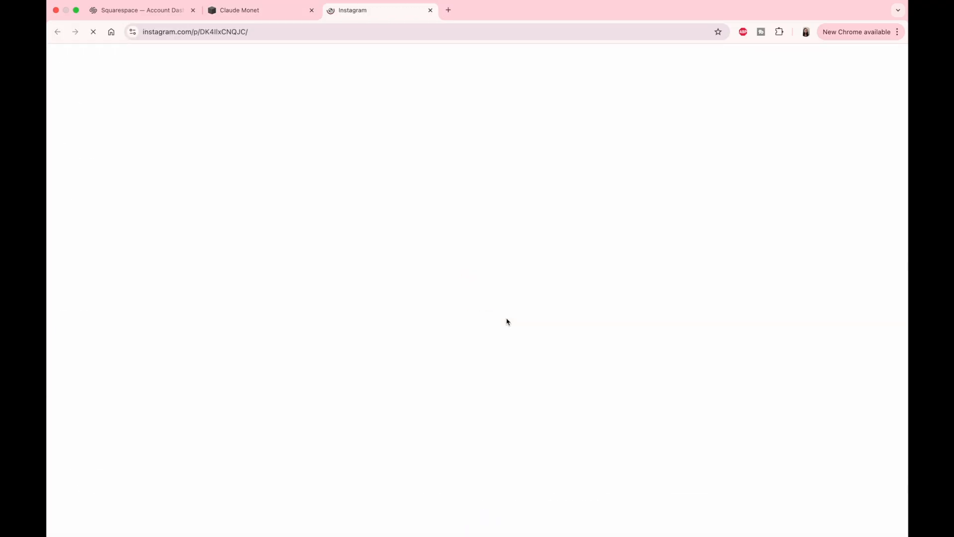
key(super+w)
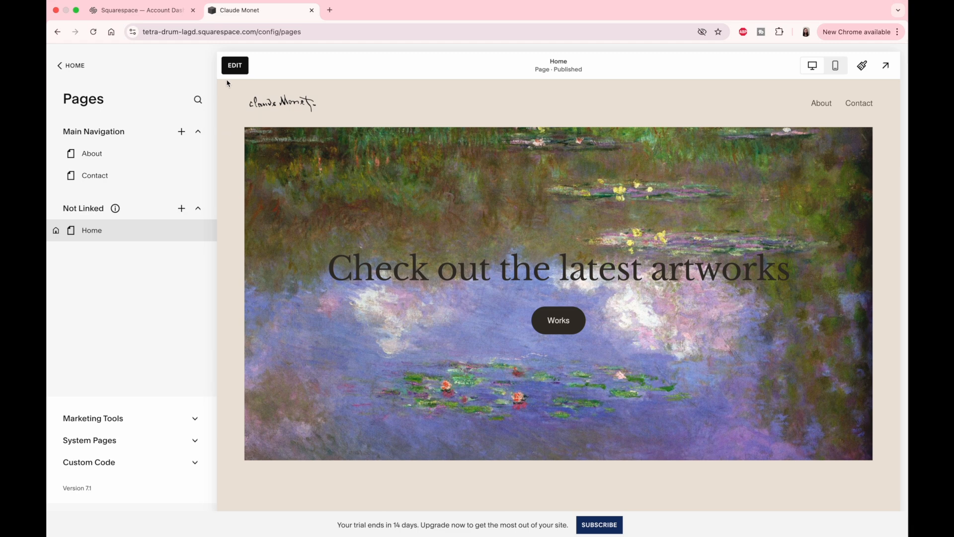
Step: Reopen the Home page for editing and add a Social Links block to the painting section
click(240, 65)
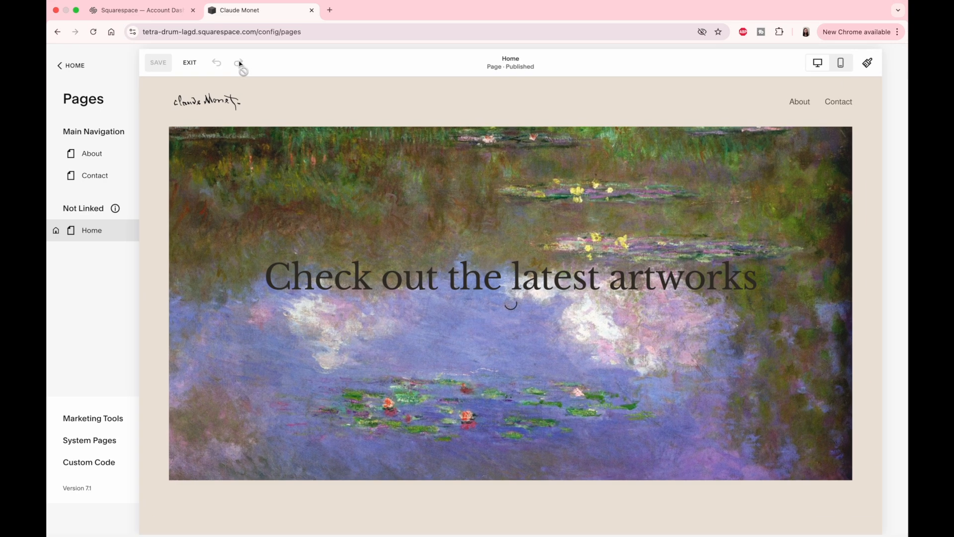
mouse_move(113, 157)
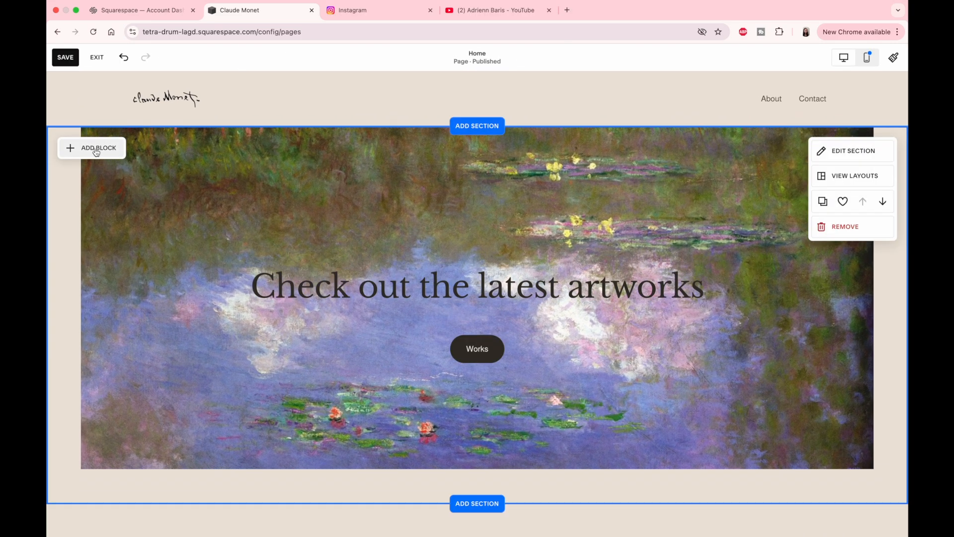
click(100, 148)
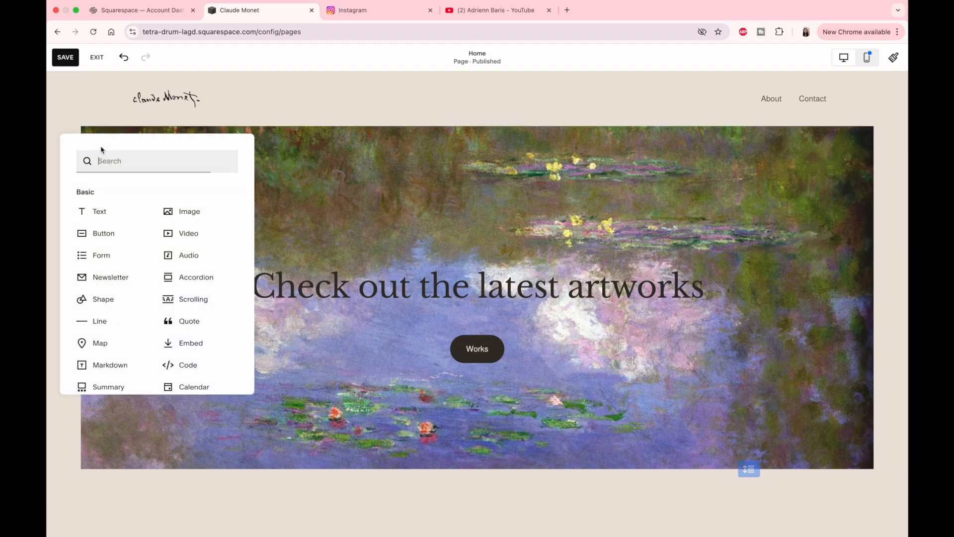
scroll(121, 282, down, 5)
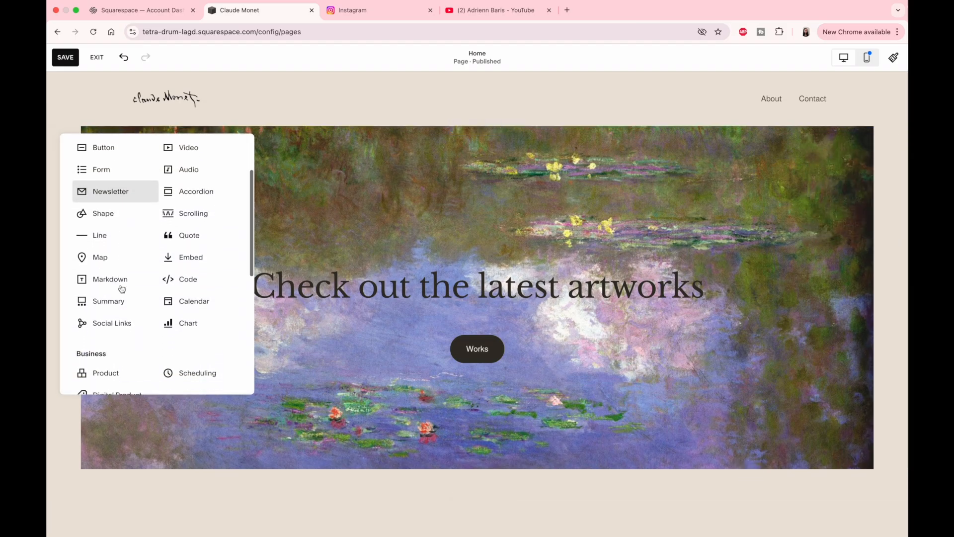
click(110, 316)
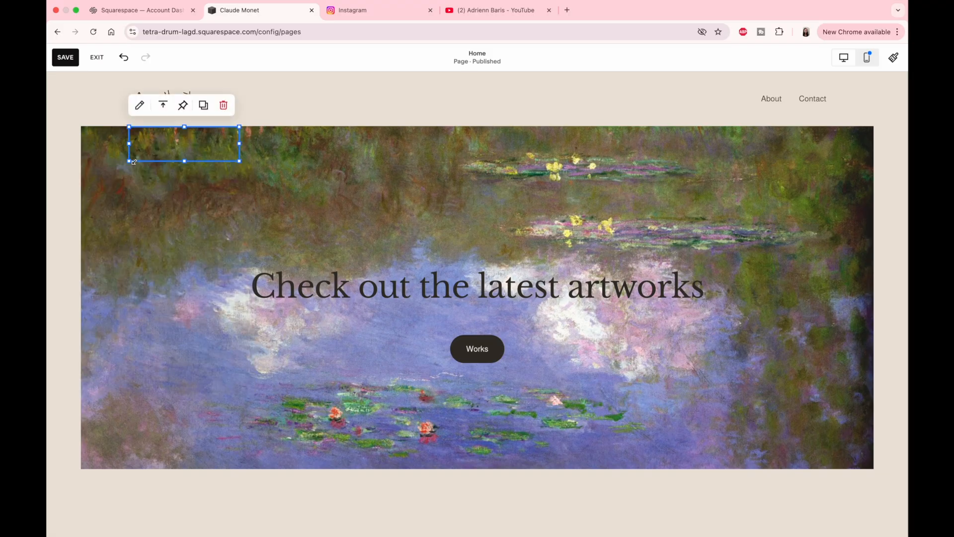
click(140, 105)
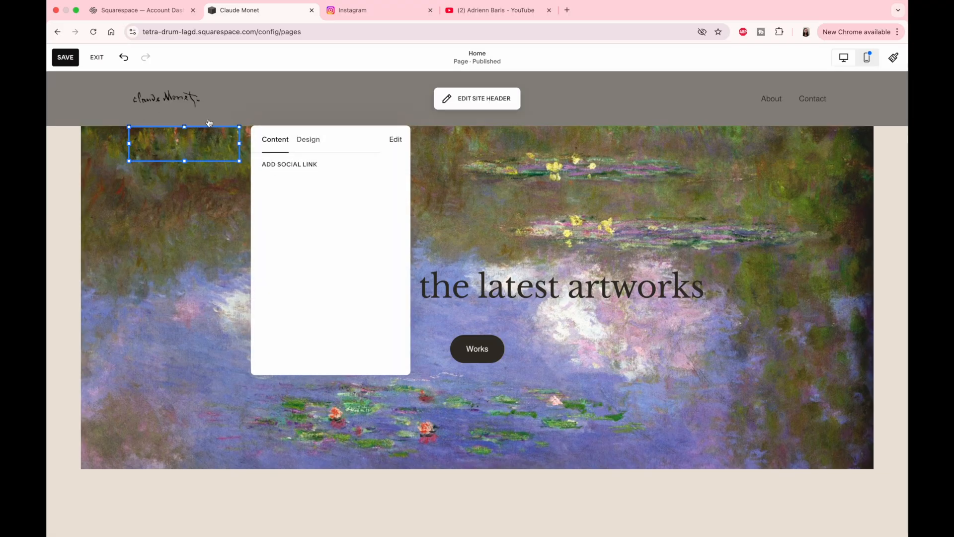
click(288, 168)
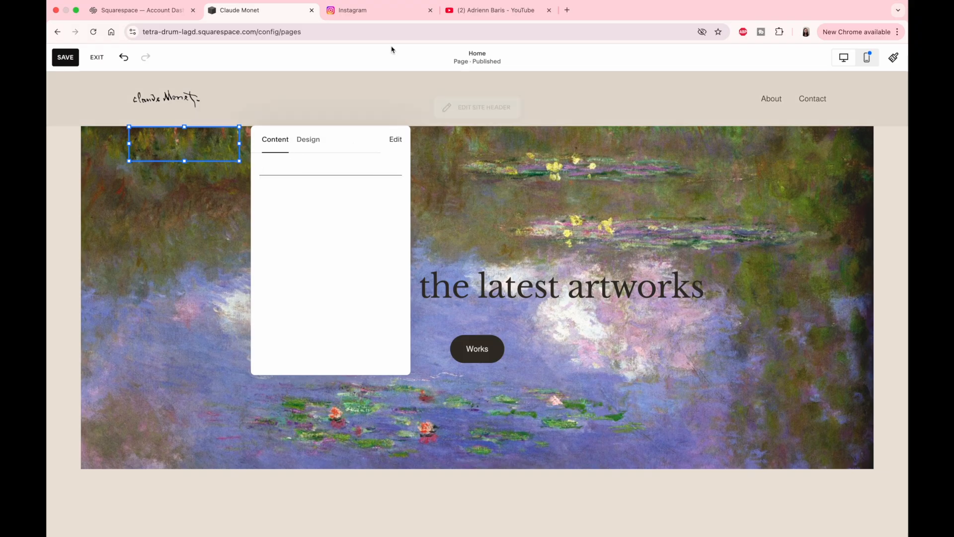
click(352, 10)
key(super+a)
key(super+c)
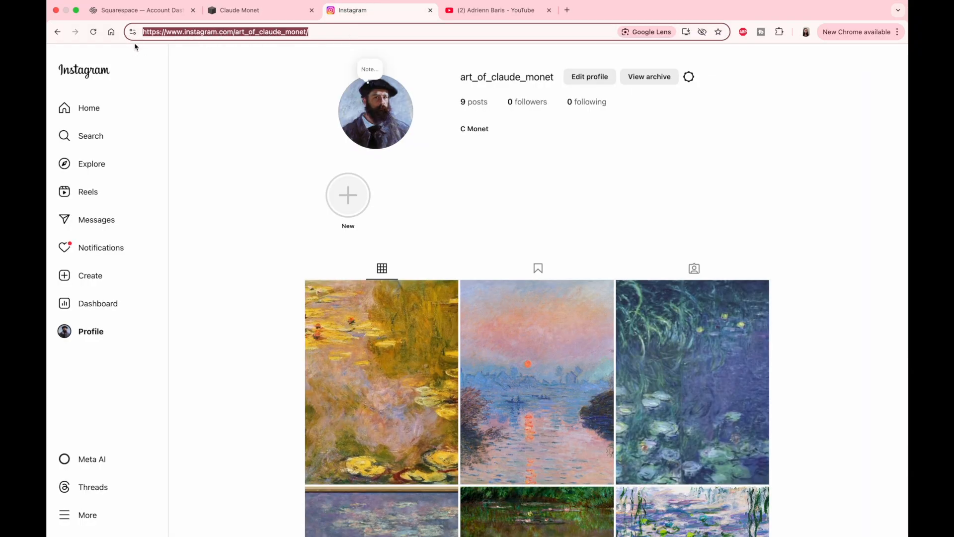
click(249, 10)
click(297, 166)
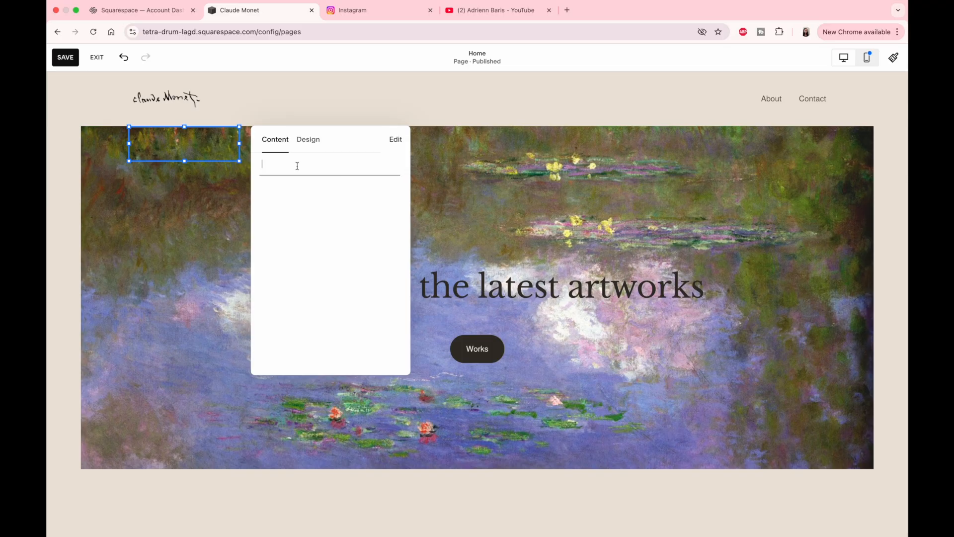
key(super+v)
click(315, 204)
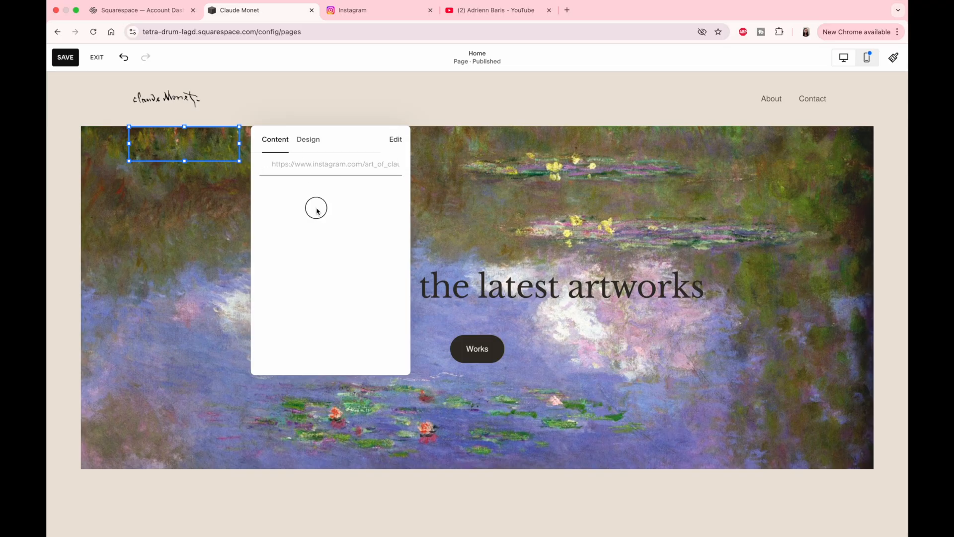
Step: Add the YouTube channel's address as a second link in the Social Links block
click(314, 198)
text(https://www.youtube.com/@adriennbaris)
click(316, 261)
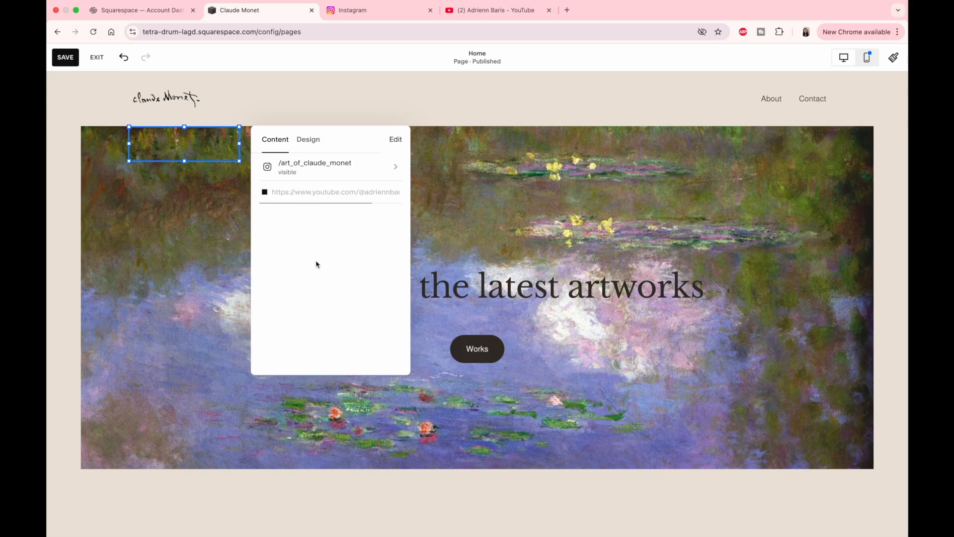
Step: Move the Social Links block to the lower-left area of the painting and set its icon size to L
click(198, 253)
drag(174, 137, 147, 442)
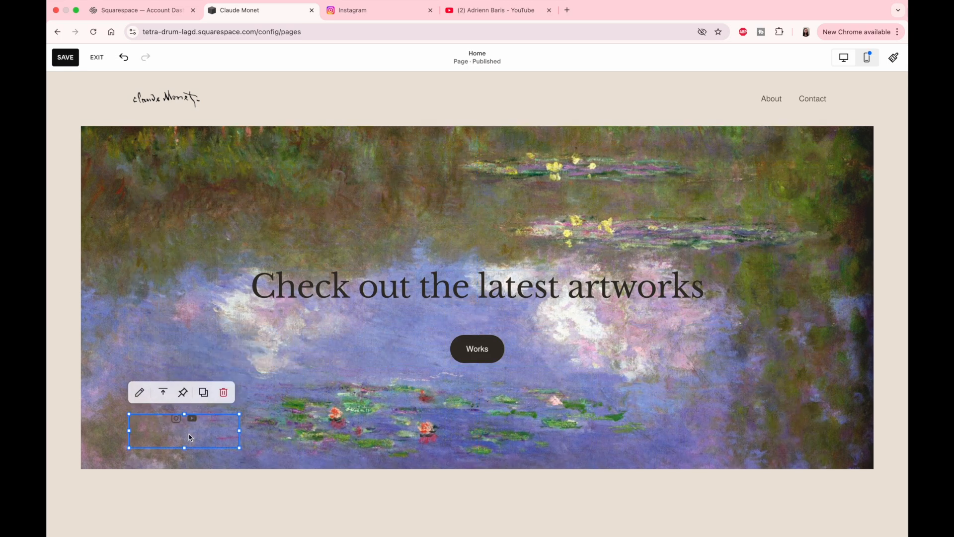
click(139, 392)
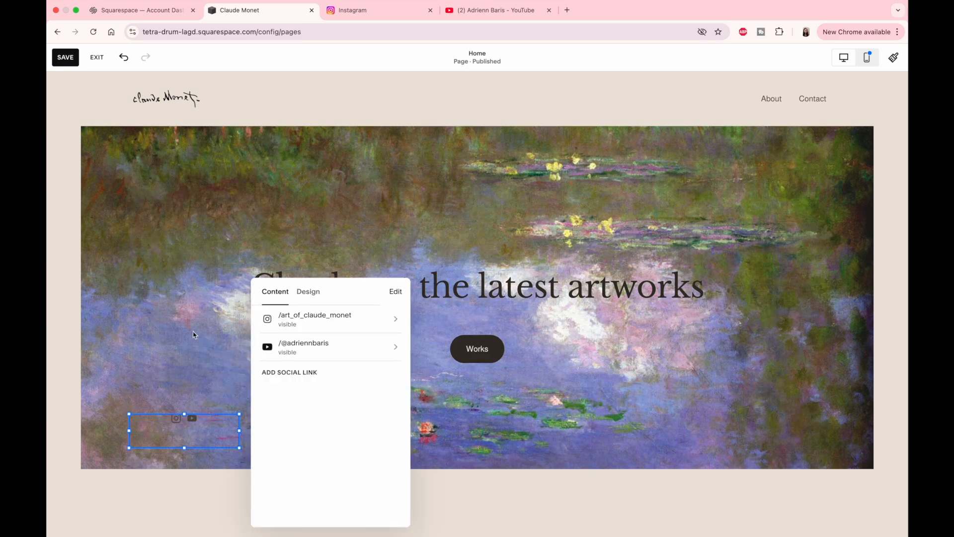
click(308, 291)
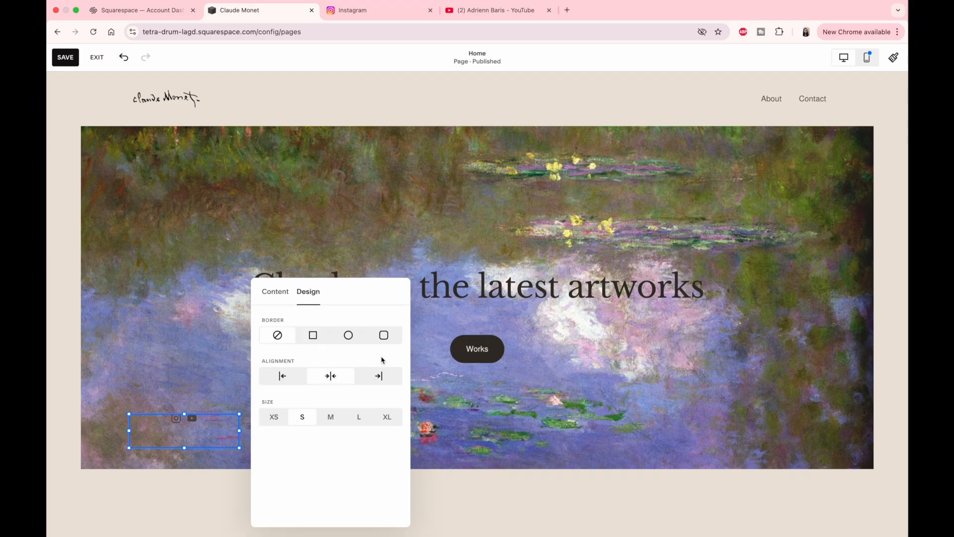
click(330, 412)
click(334, 423)
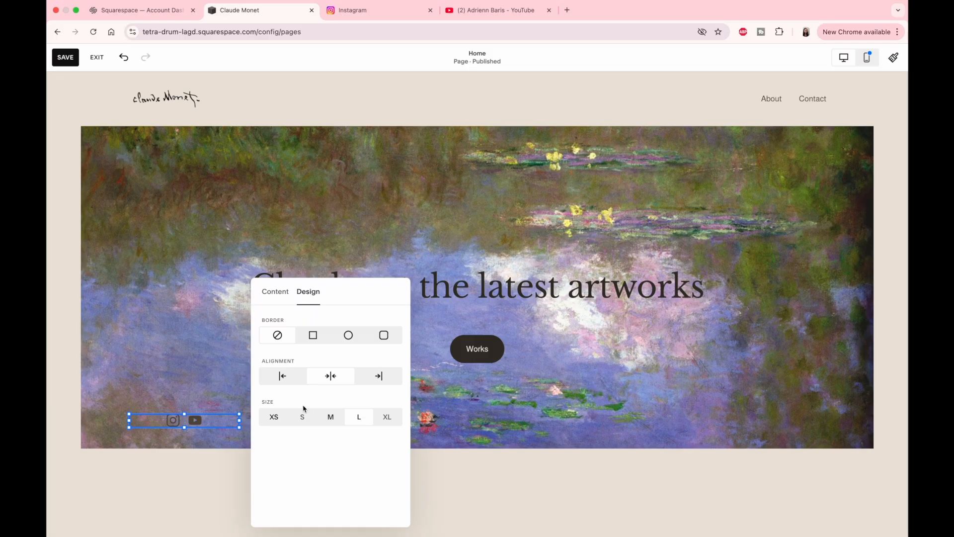
click(205, 352)
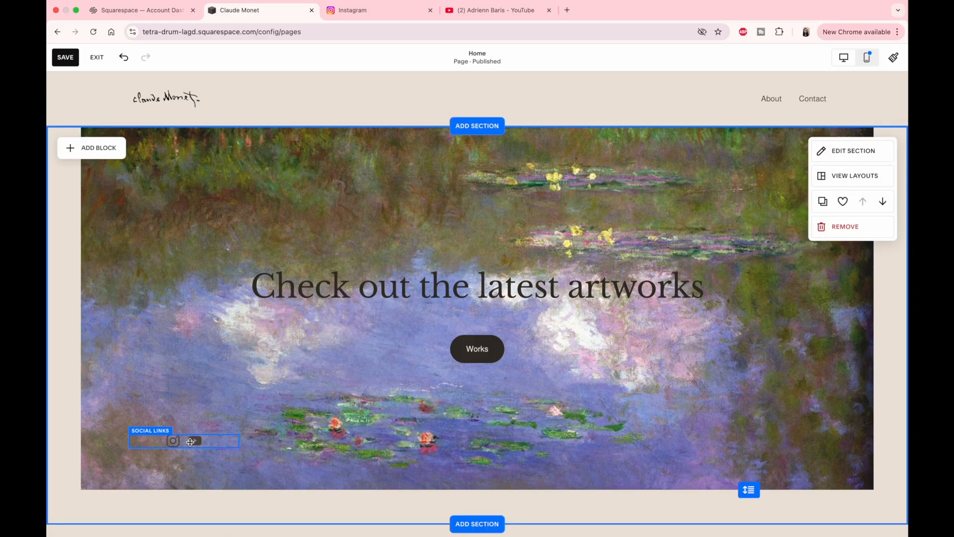
Step: Delete the Social Links block from the painting section
click(191, 442)
click(224, 413)
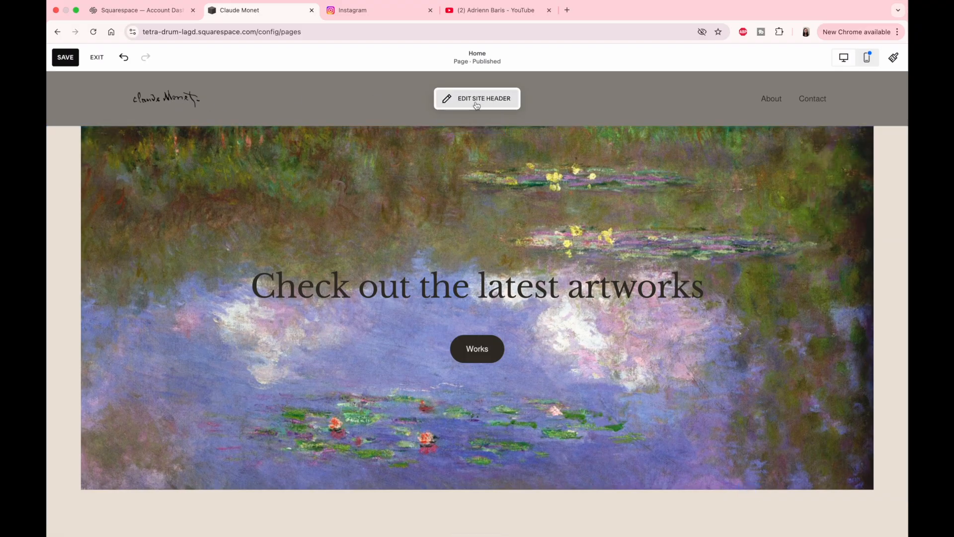
Step: Enable the Social Links element in the site header
click(476, 105)
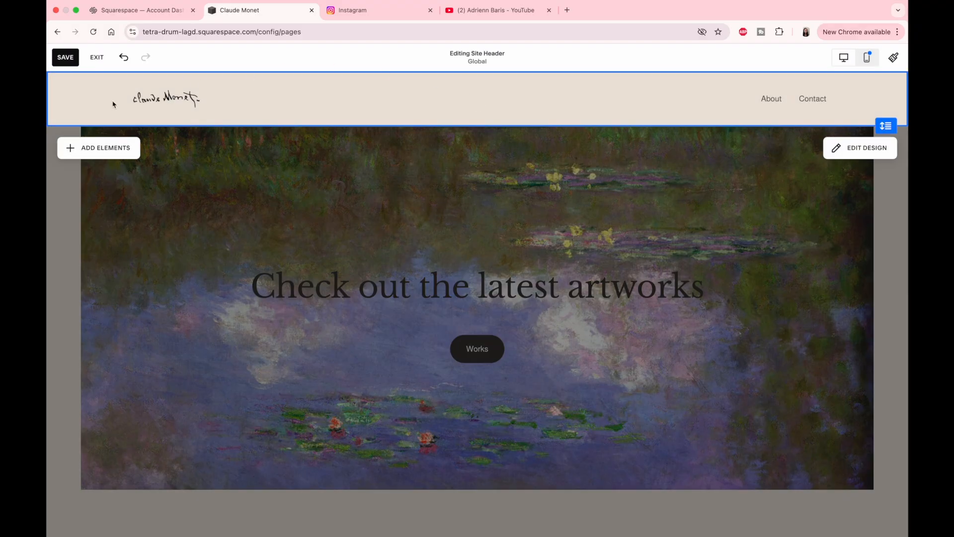
click(86, 147)
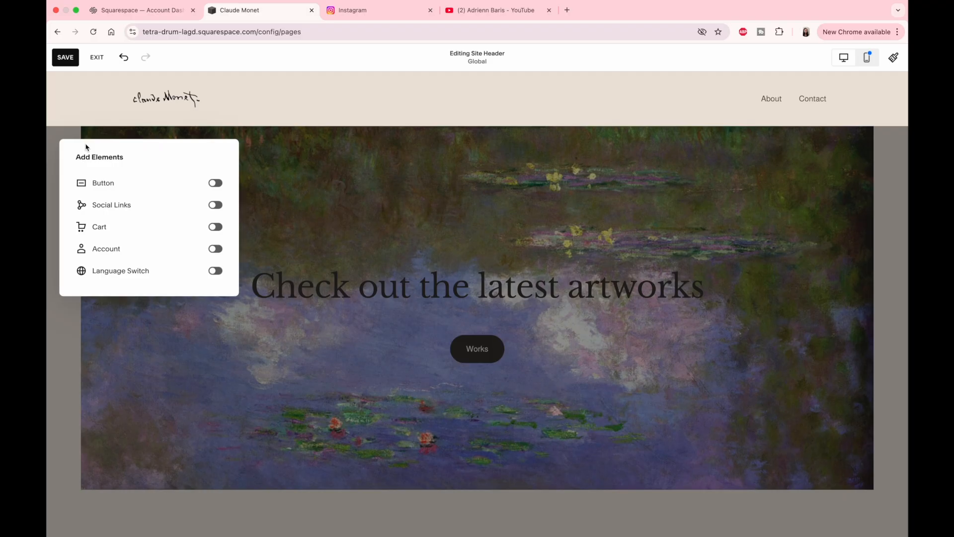
click(215, 205)
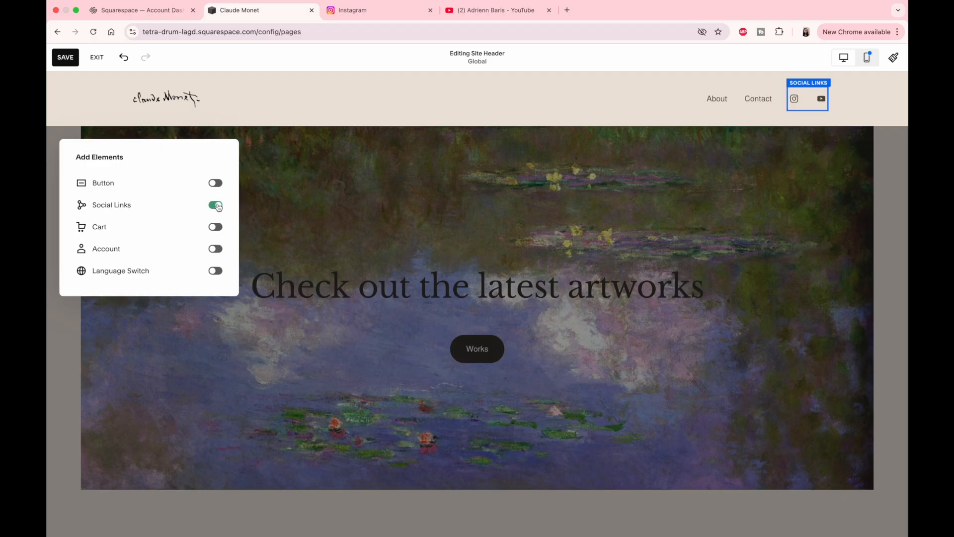
Step: Make the social icons in the site header slightly larger than 20px
click(864, 102)
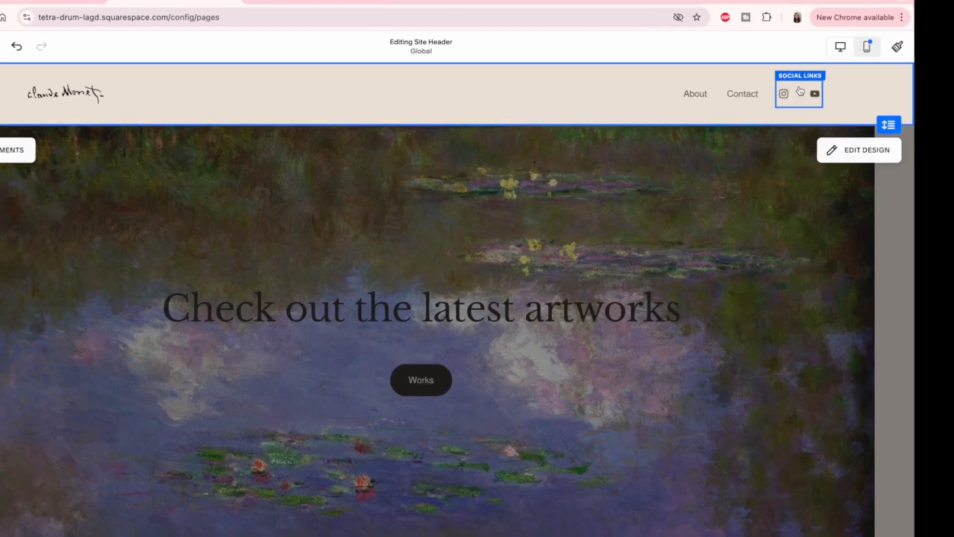
click(820, 97)
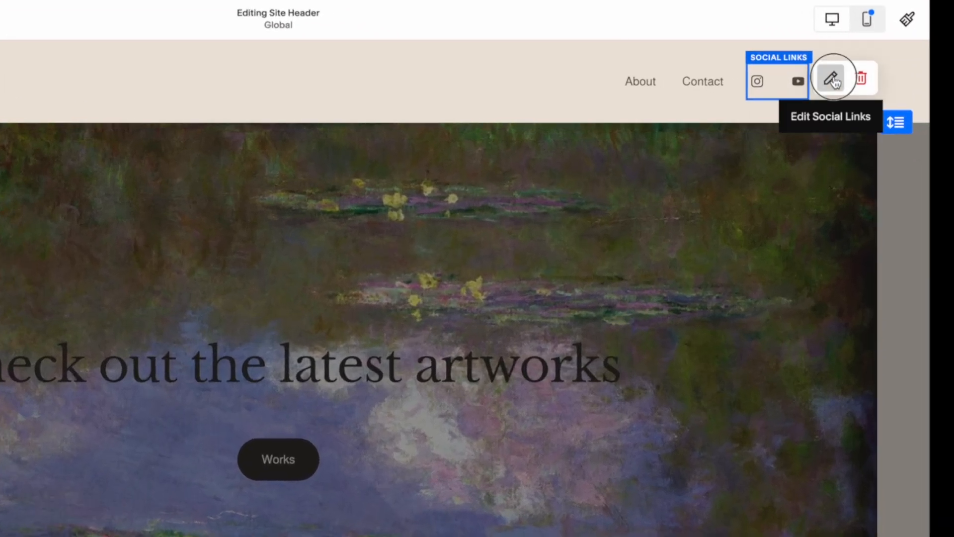
click(843, 97)
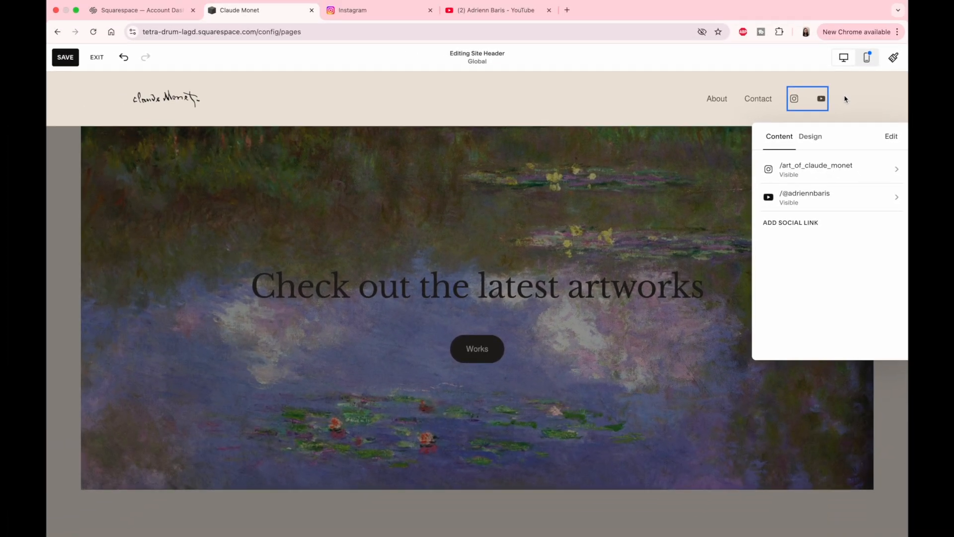
click(812, 138)
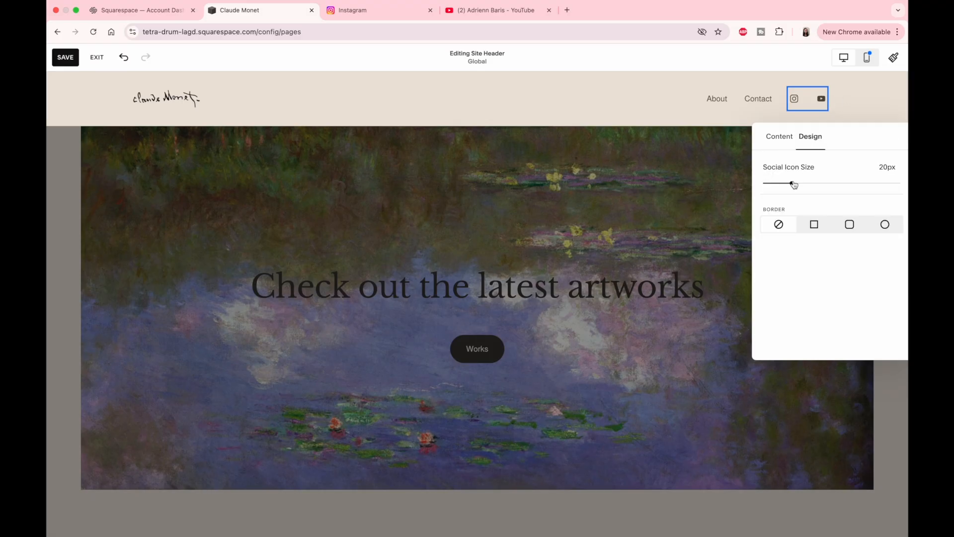
mouse_move(800, 180)
mouse_down()
mouse_move(792, 181)
mouse_move(871, 181)
mouse_move(800, 182)
mouse_move(813, 181)
mouse_up()
Step: Remove the Social Links element from the site header
click(821, 105)
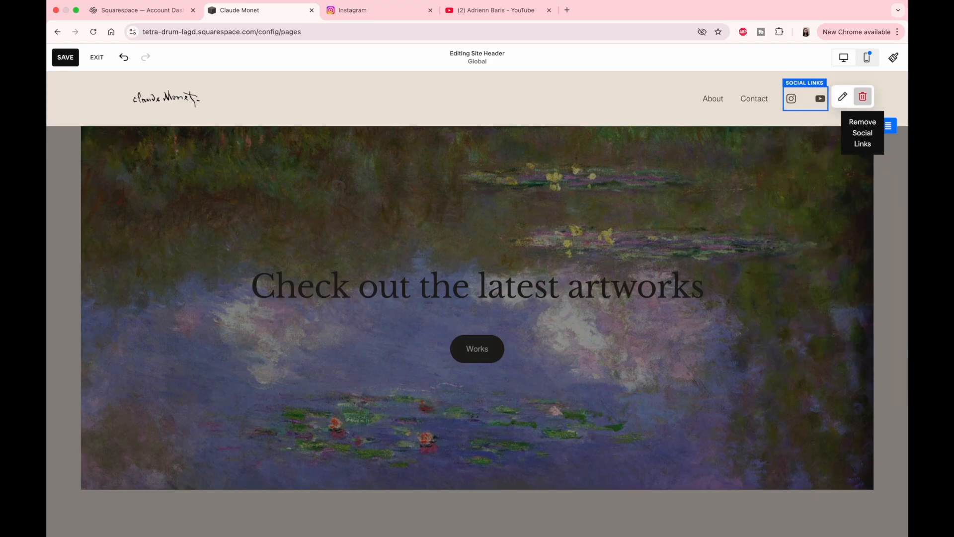
click(865, 103)
Step: Add a blank section as the site footer and insert a Newsletter block in it
scroll(499, 223, down, 10)
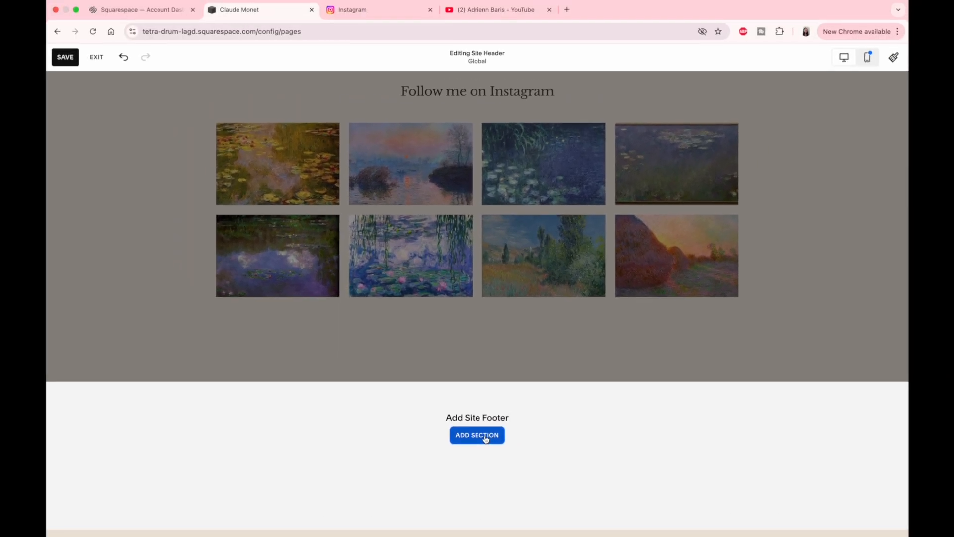
click(495, 429)
scroll(459, 213, down, 3)
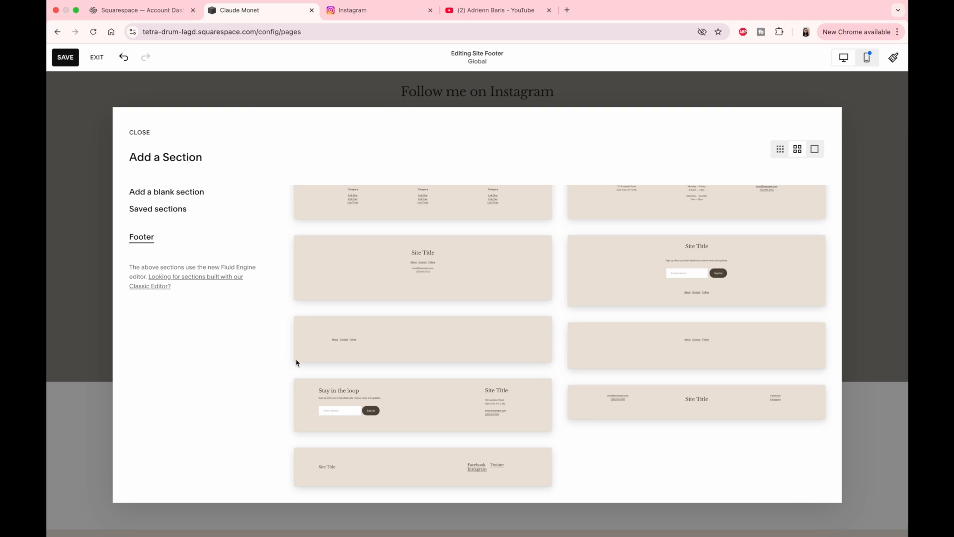
click(189, 197)
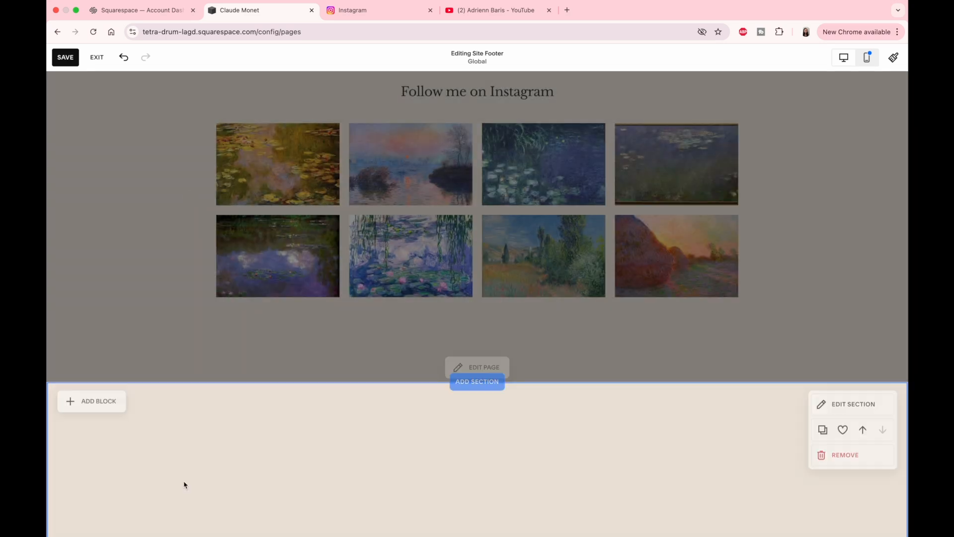
click(105, 410)
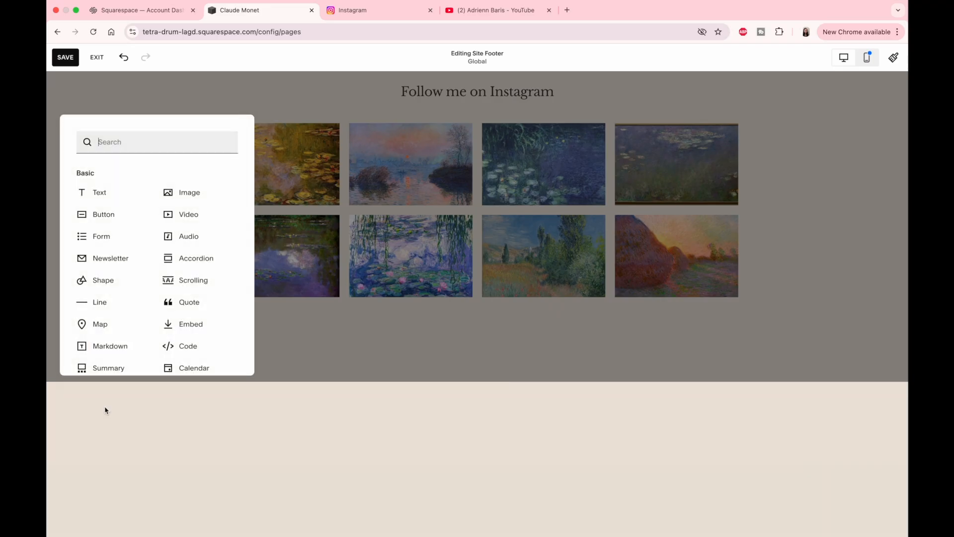
click(94, 264)
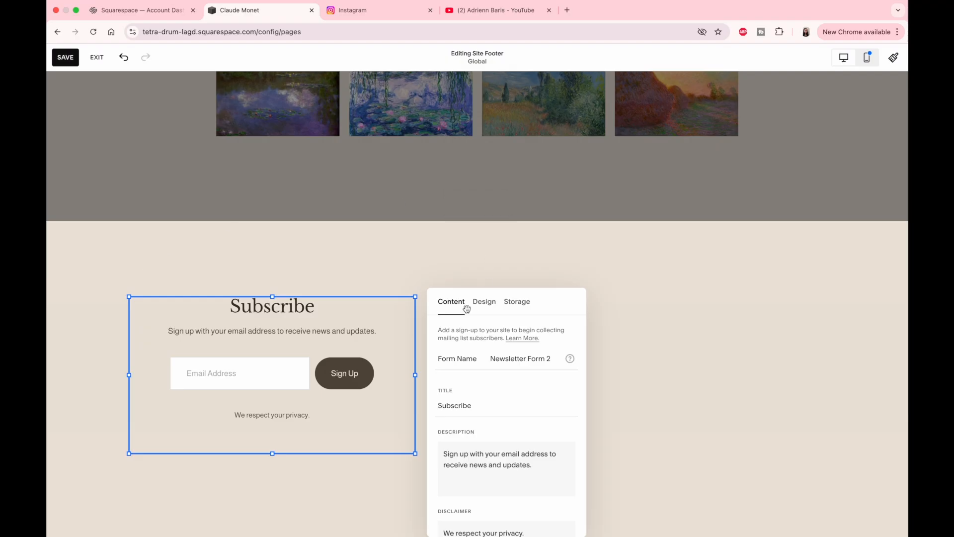
Step: Set the newsletter form's title to "Newsletter" and delete its privacy disclaimer text
scroll(494, 393, down, 1)
double_click(454, 369)
text(Newsletter)
scroll(525, 373, down, 2)
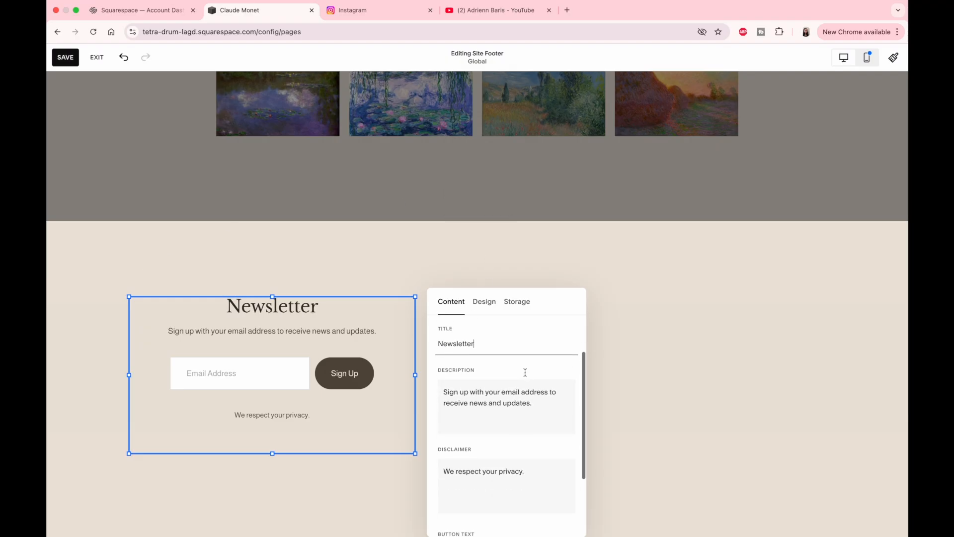
scroll(525, 372, down, 5)
triple_click(496, 373)
key(BackSpace)
Step: Turn on the newsletter form's Require Name Field option, and turn it off again
click(497, 449)
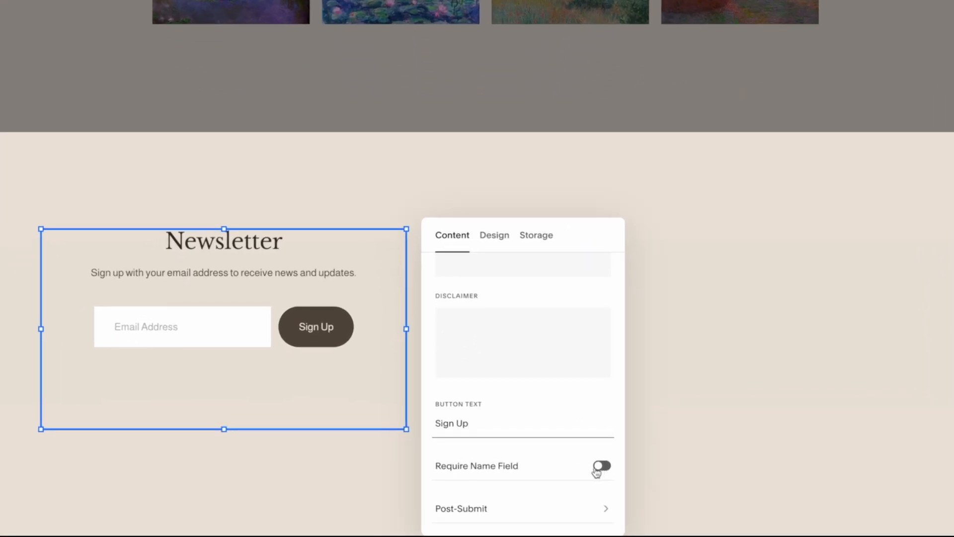
click(600, 471)
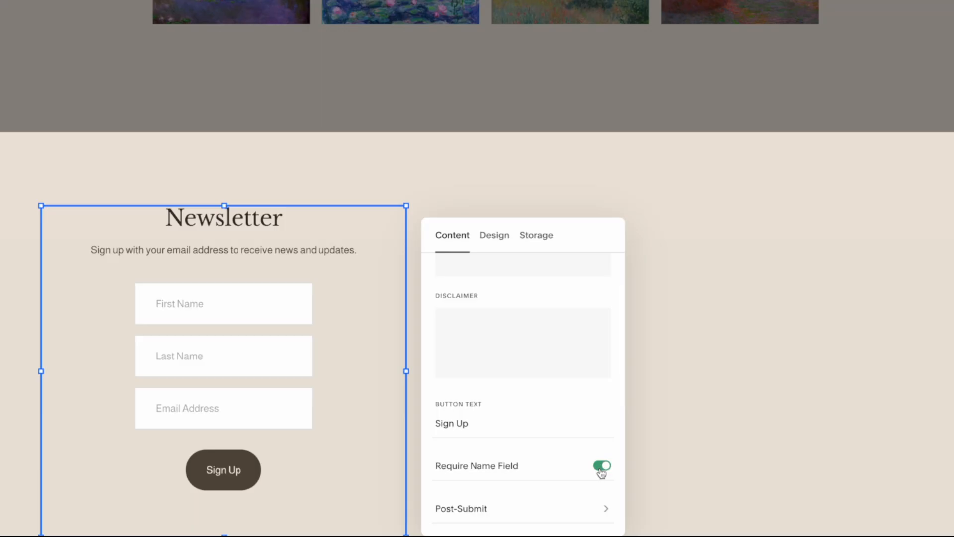
click(602, 466)
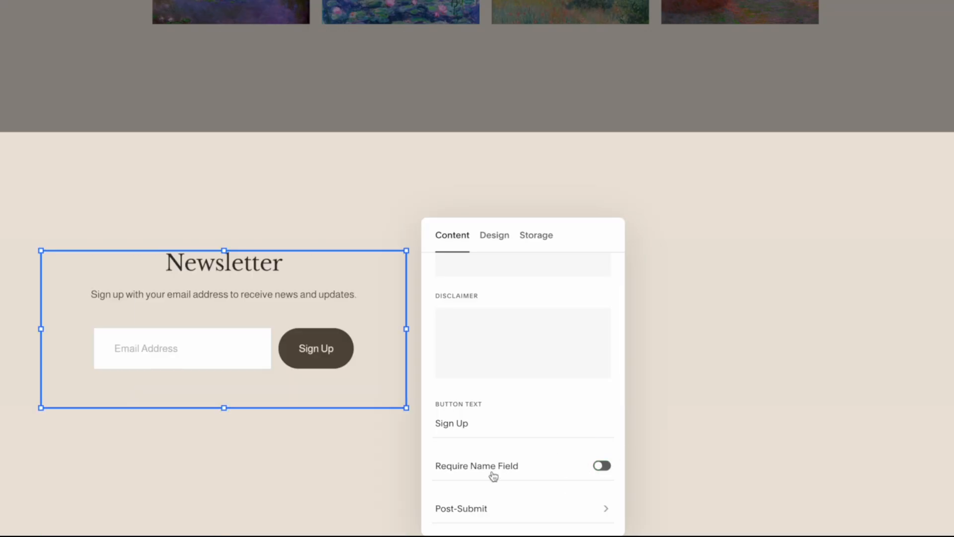
Step: Examine the newsletter form's post-submit message options and its Squarespace storage settings, including mailing list and verification
click(487, 512)
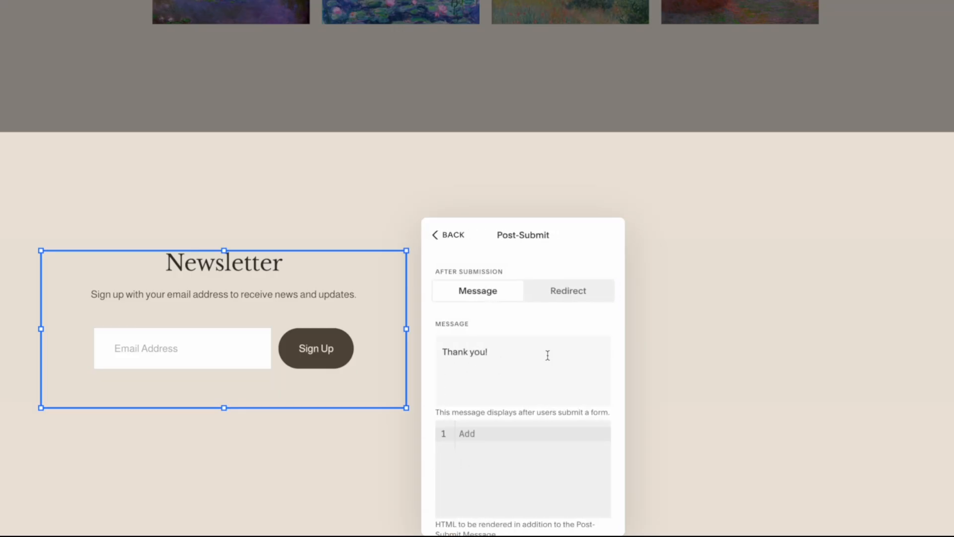
click(436, 237)
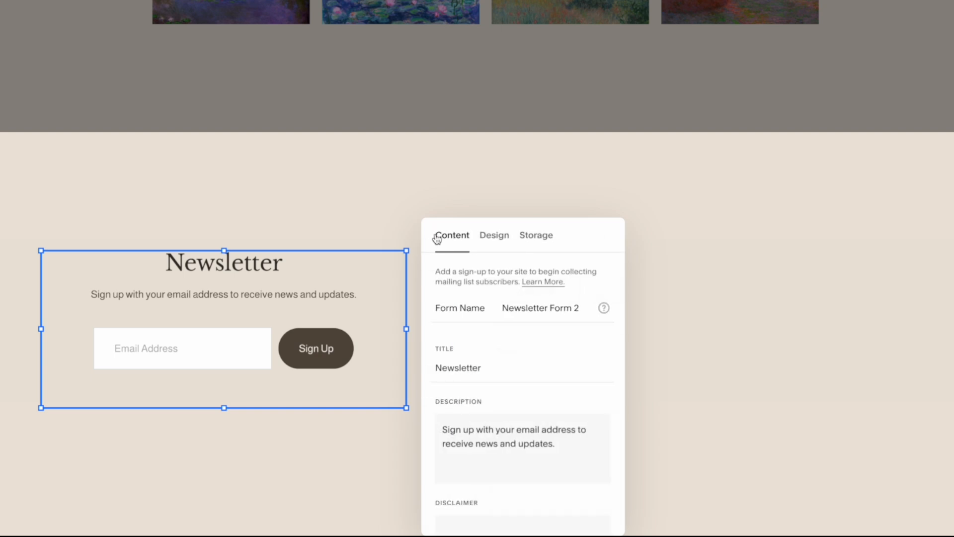
click(544, 239)
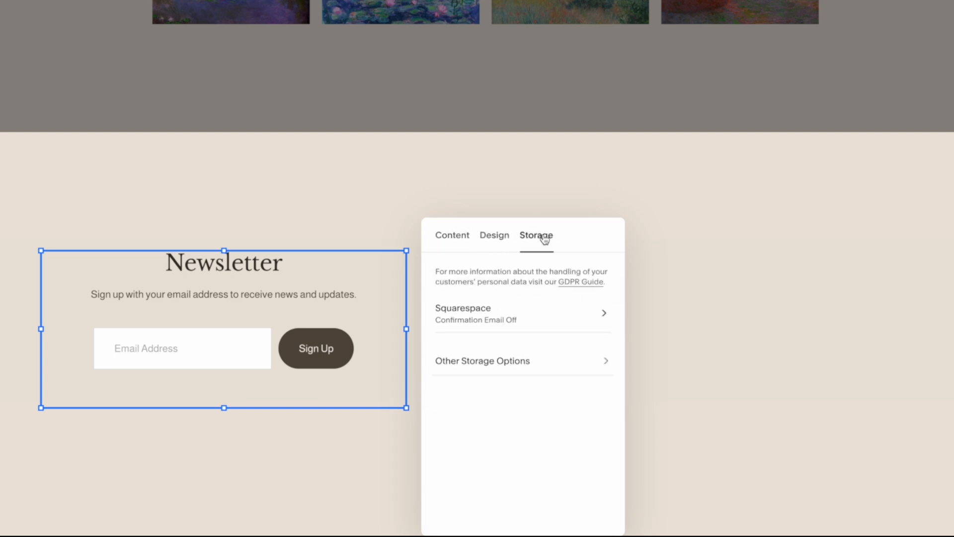
click(584, 321)
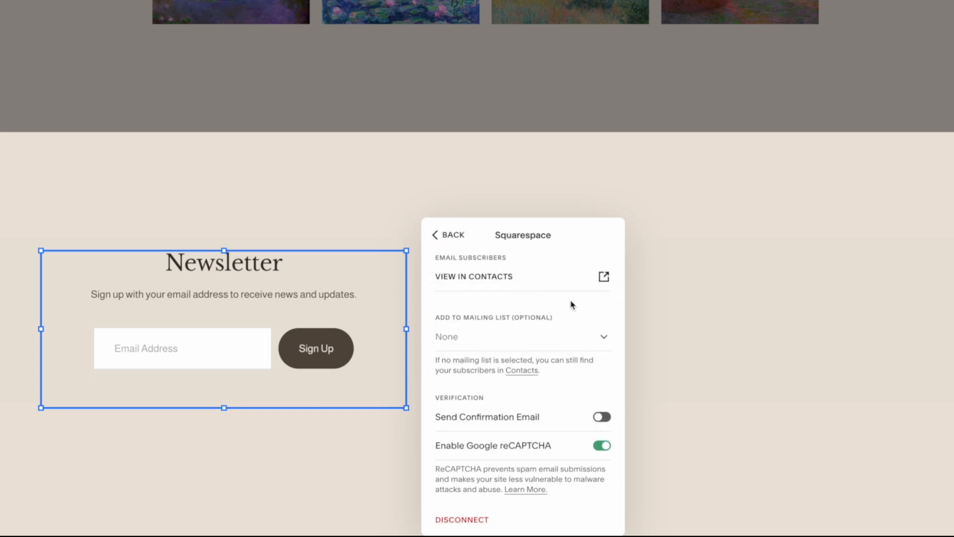
scroll(512, 337, down, 1)
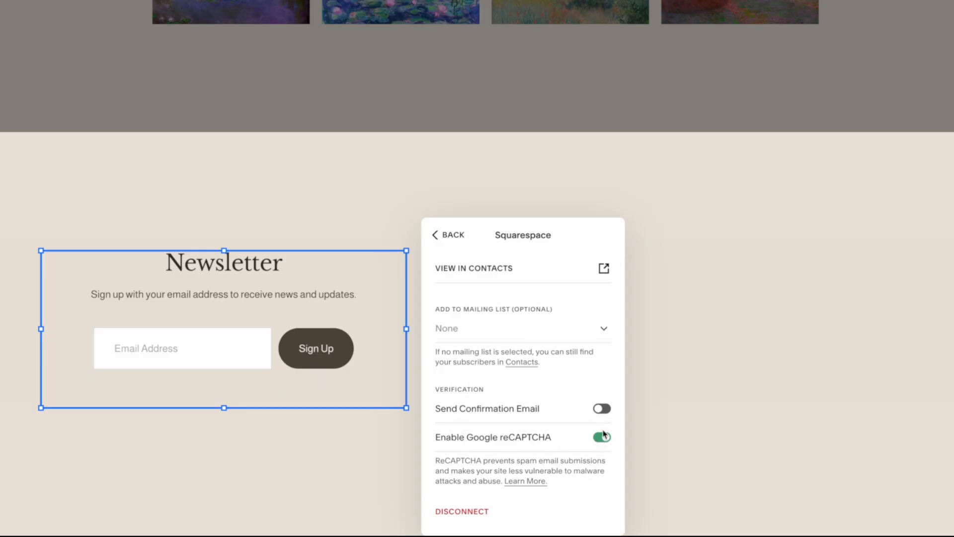
scroll(481, 401, up, 1)
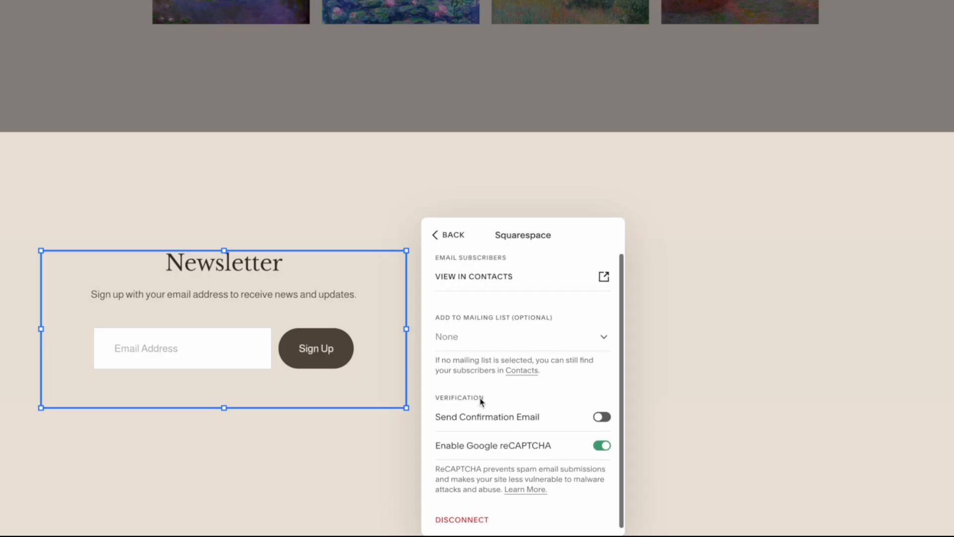
Step: Check which mailing lists can be chosen in the newsletter form's Squarespace storage settings and close the settings
click(511, 335)
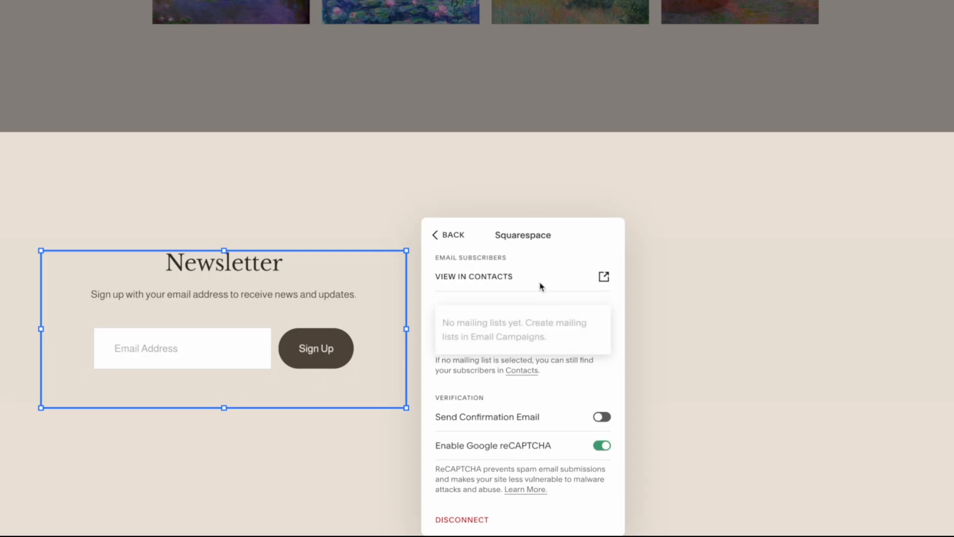
click(570, 242)
click(504, 196)
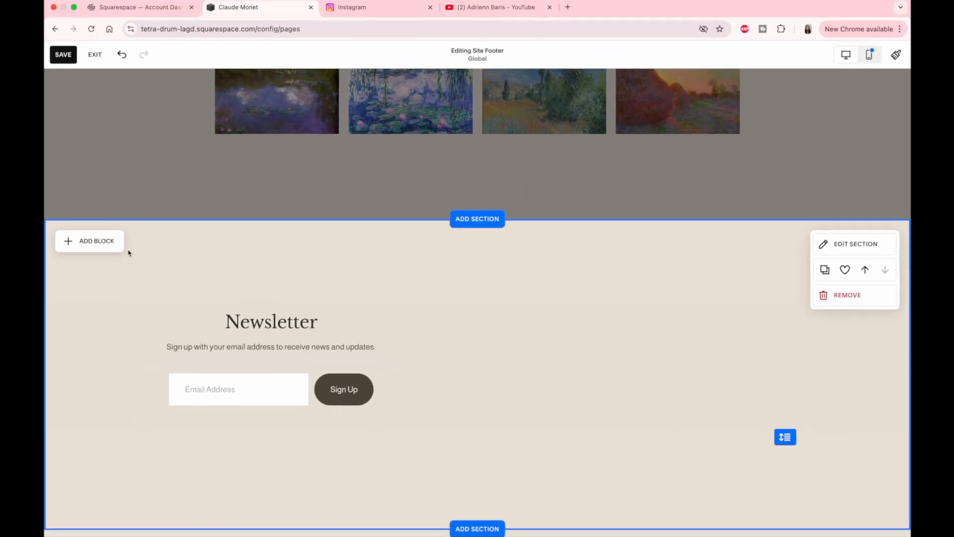
Step: Add an image block beside the footer's newsletter form and upload Monet_Self_portrait_1.jpg into it
click(101, 242)
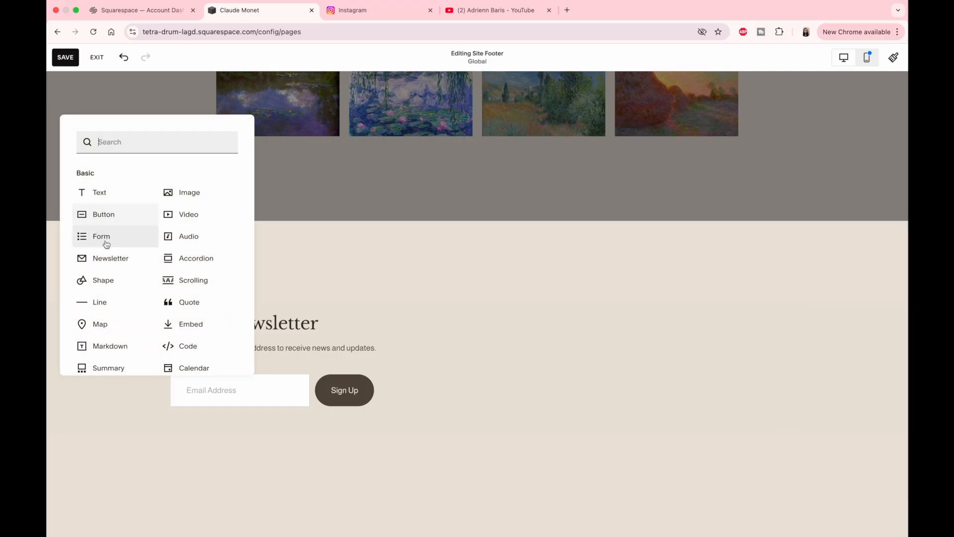
click(196, 196)
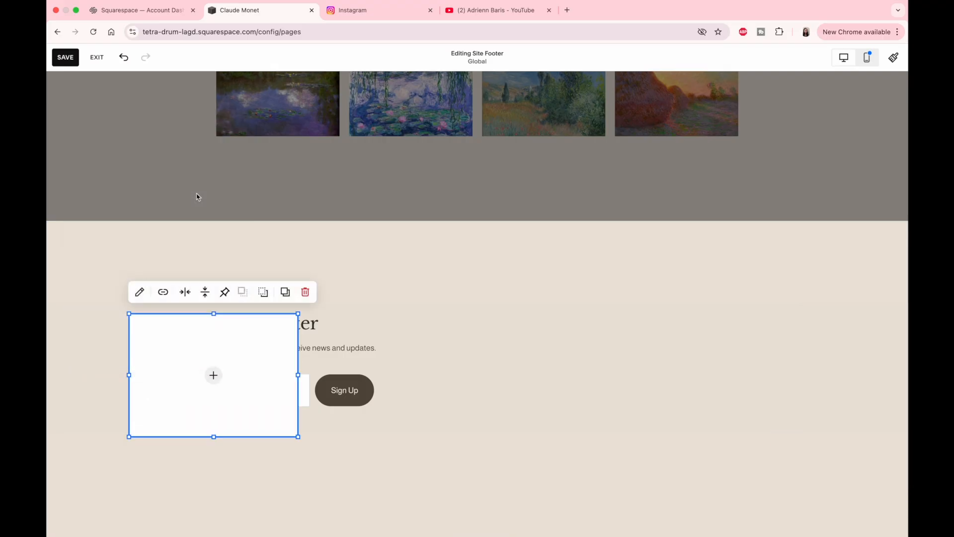
drag(180, 362, 521, 328)
click(564, 375)
click(538, 373)
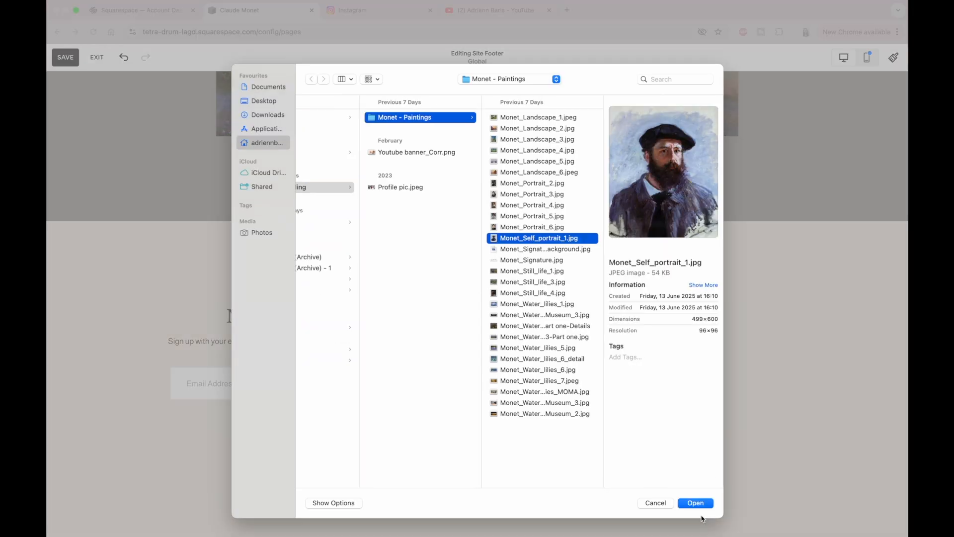
click(700, 503)
Step: Shift the self-portrait and the newsletter form toward the right so they sit side by side around the middle of the footer
drag(566, 354, 597, 355)
drag(262, 362, 350, 362)
click(661, 346)
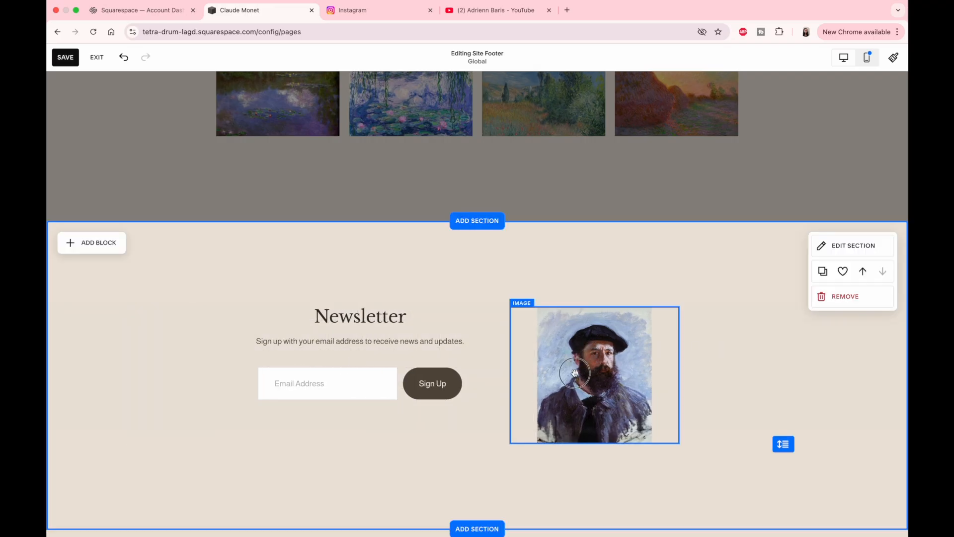
drag(579, 370, 600, 370)
drag(321, 368, 338, 367)
click(460, 284)
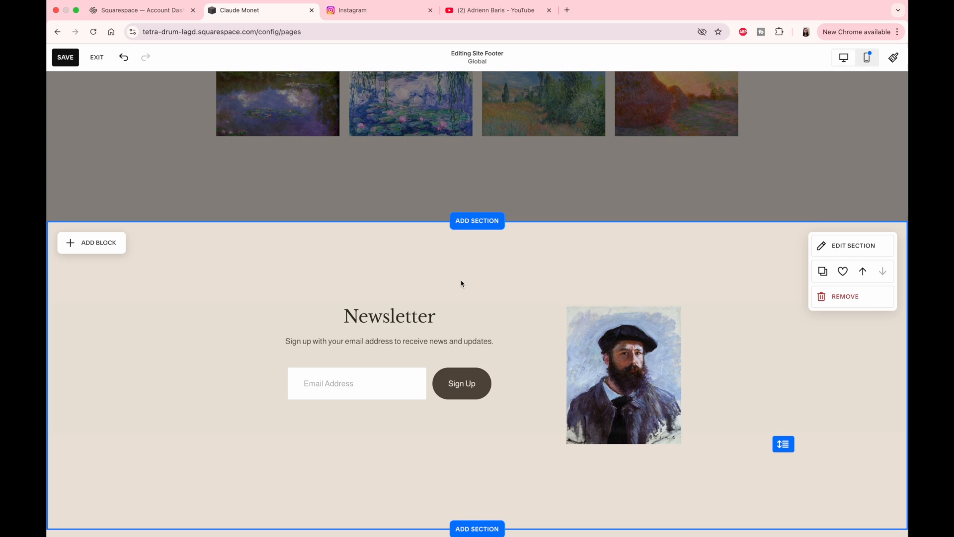
Step: Add a Social Links block to the right of the footer portrait, level with its lower edge, and center-align it vertically
click(82, 246)
scroll(119, 259, down, 3)
click(96, 313)
drag(203, 327, 774, 435)
click(749, 388)
click(749, 411)
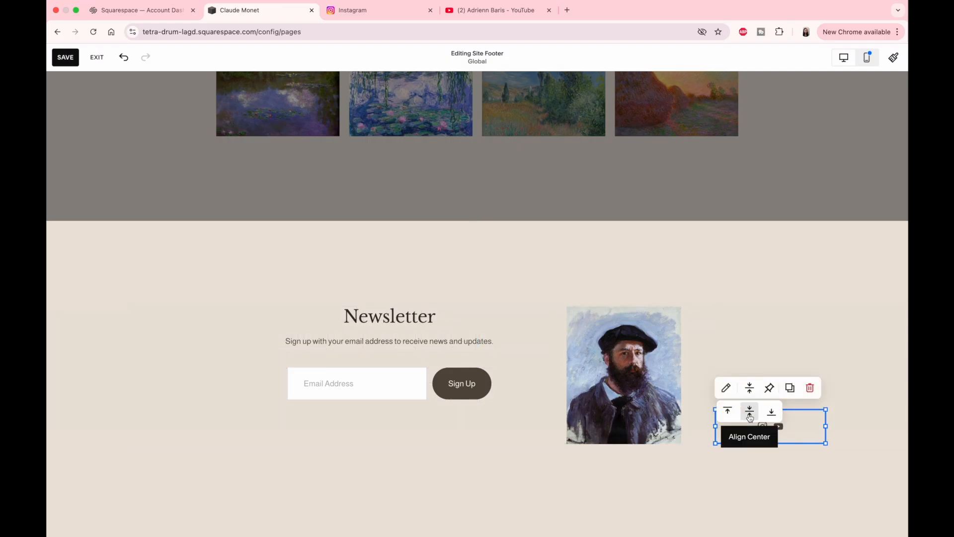
click(734, 439)
click(710, 426)
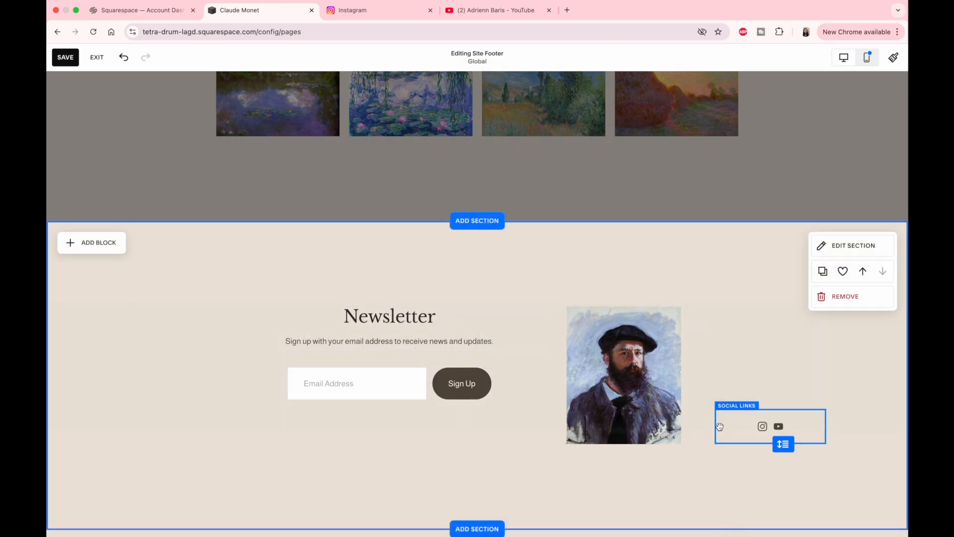
Step: Narrow the Social Links block so it fits closely around its two icons, and save the footer and exit editing
click(719, 426)
drag(720, 426, 777, 429)
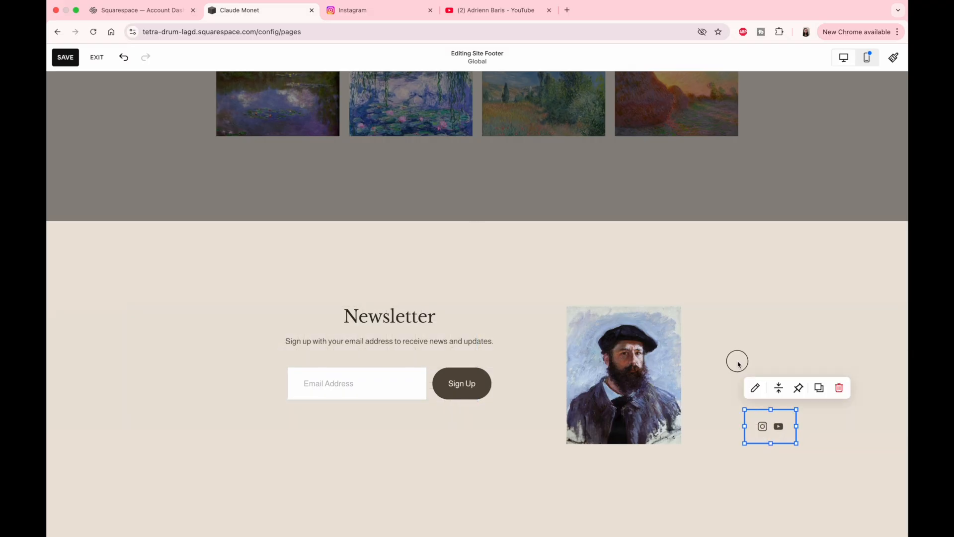
click(739, 364)
click(765, 425)
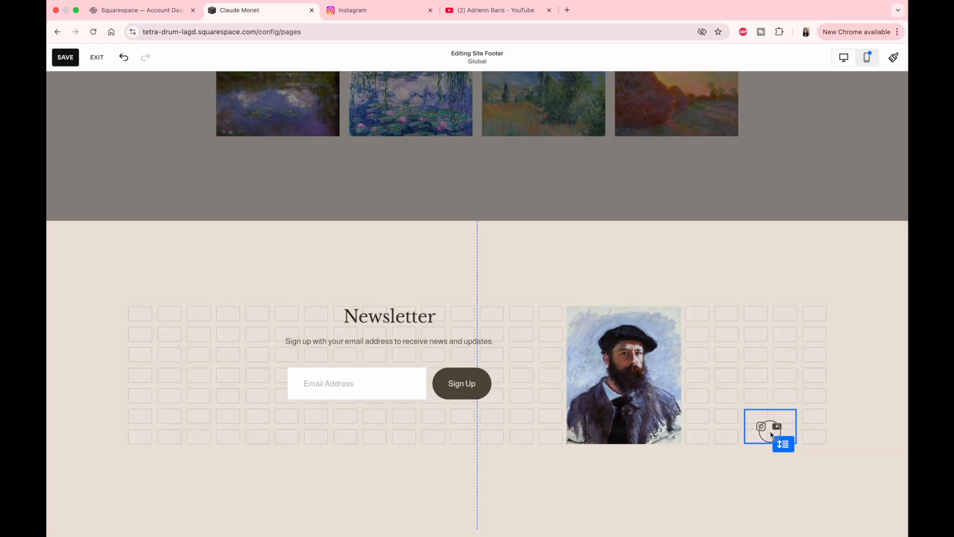
click(718, 283)
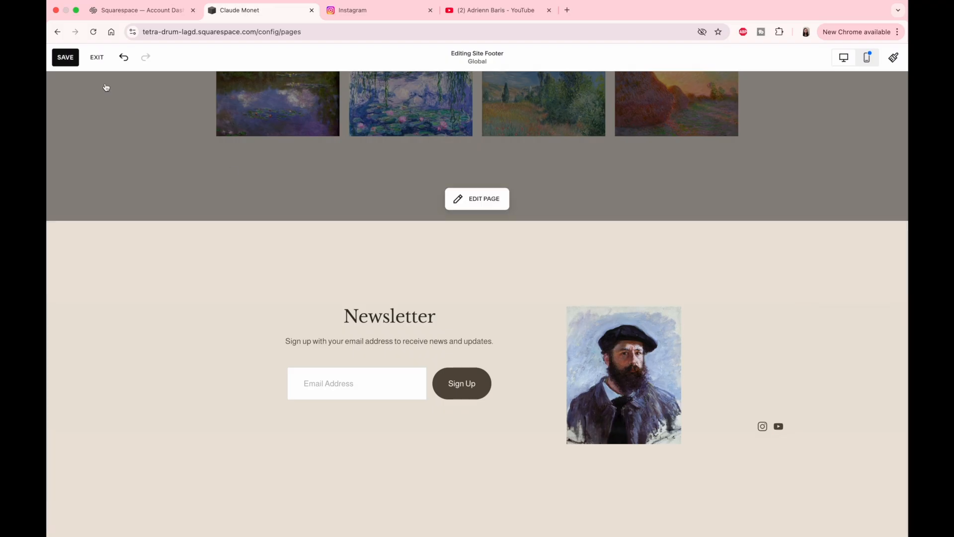
click(65, 57)
click(89, 58)
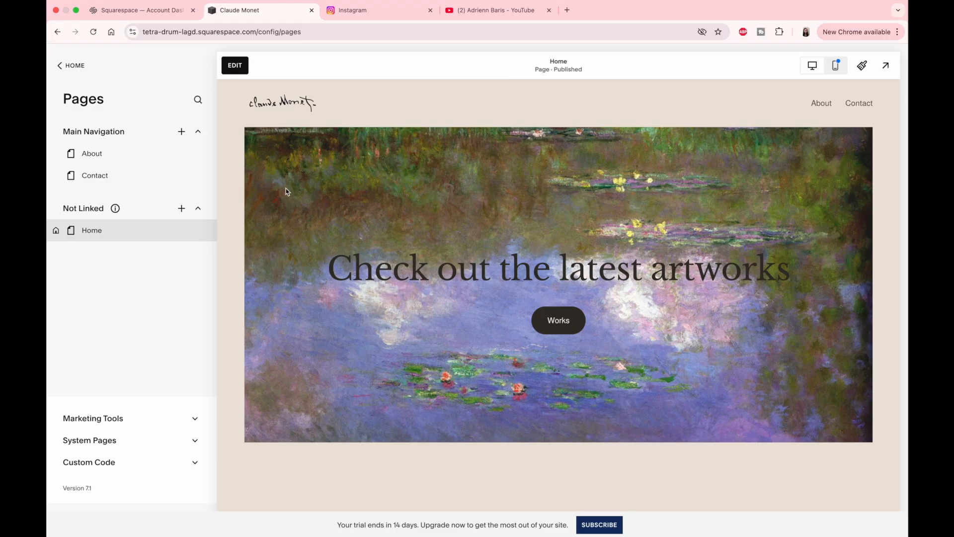
Step: Preview the home page full screen, examining the painting intro, Instagram grid and footer, and return to the page overview
click(885, 66)
scroll(827, 149, down, 6)
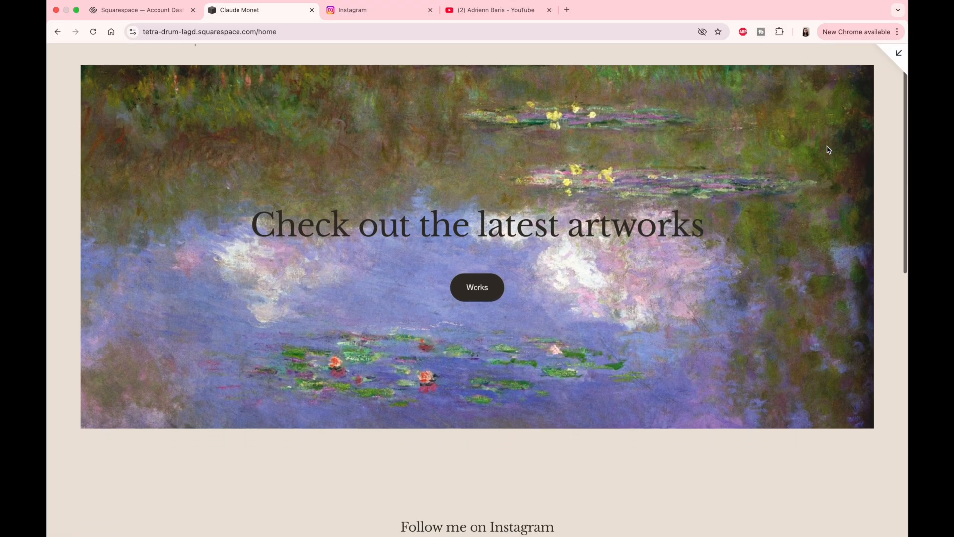
scroll(828, 149, down, 7)
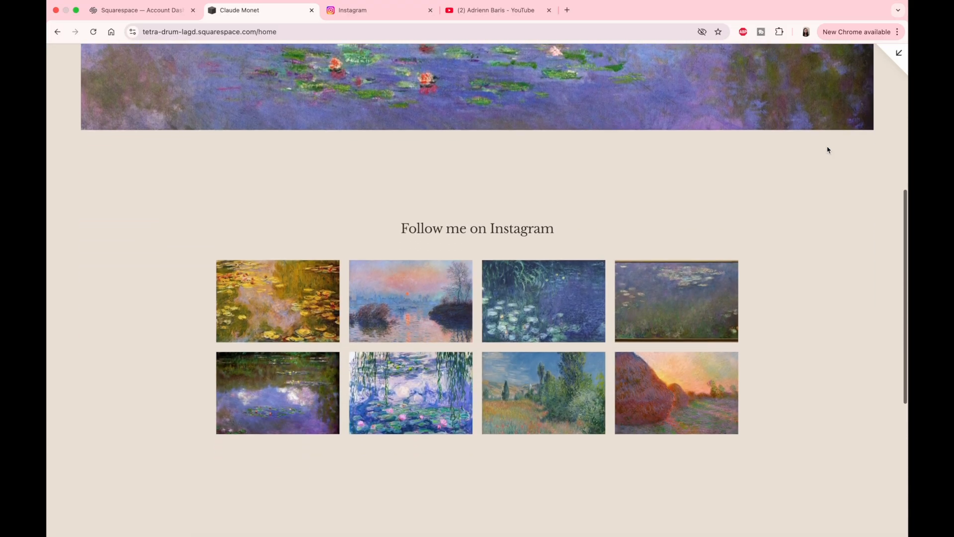
scroll(828, 149, down, 1)
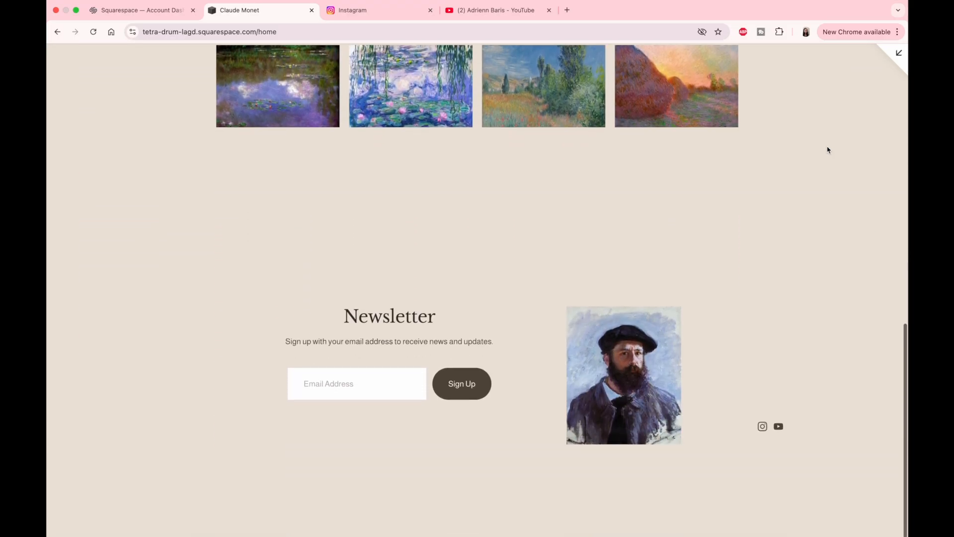
scroll(828, 149, up, 13)
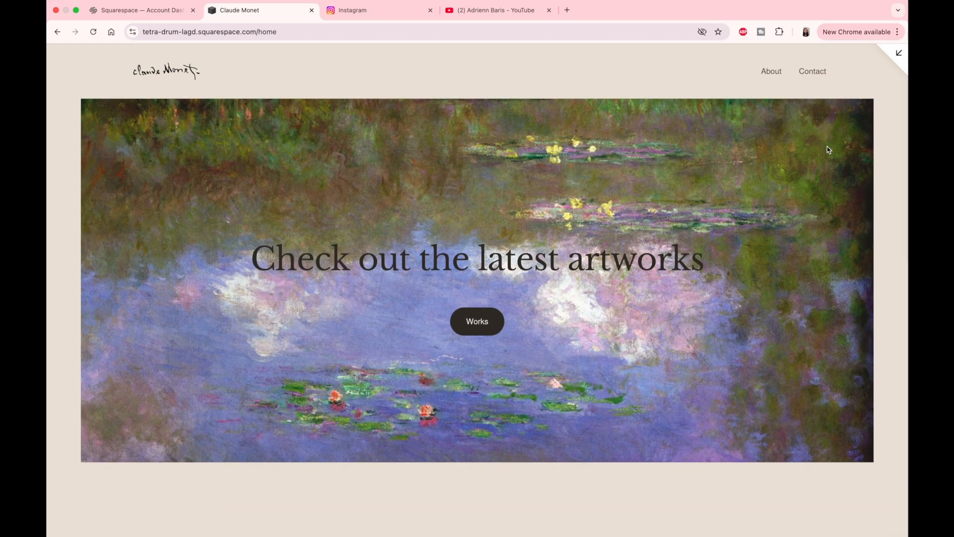
click(898, 58)
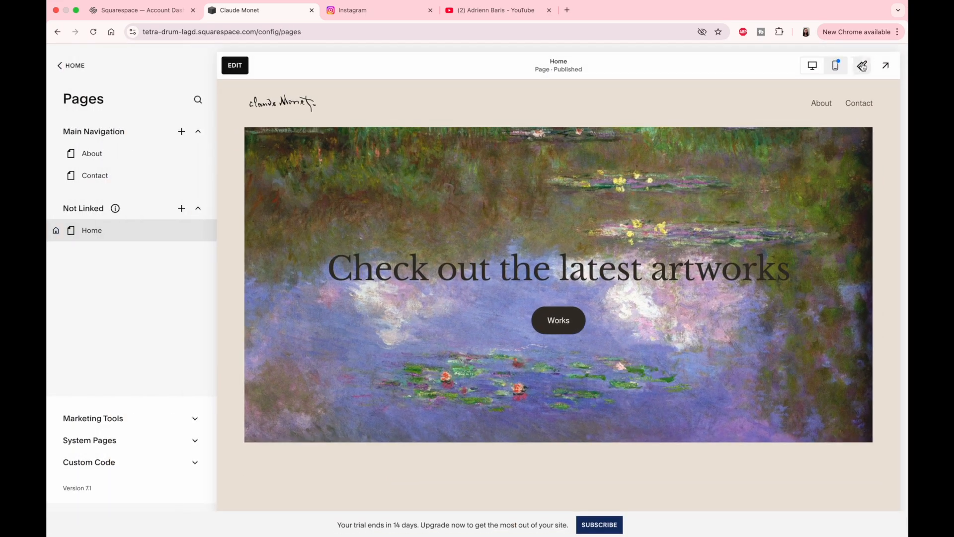
Step: Examine the whole home page in the mobile view and return to the desktop view
click(836, 65)
scroll(555, 215, down, 4)
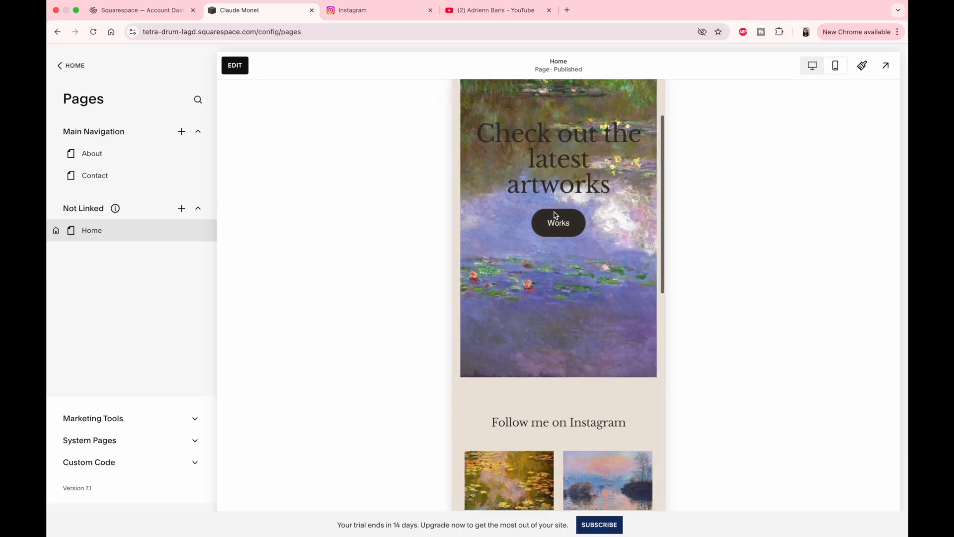
scroll(556, 215, down, 5)
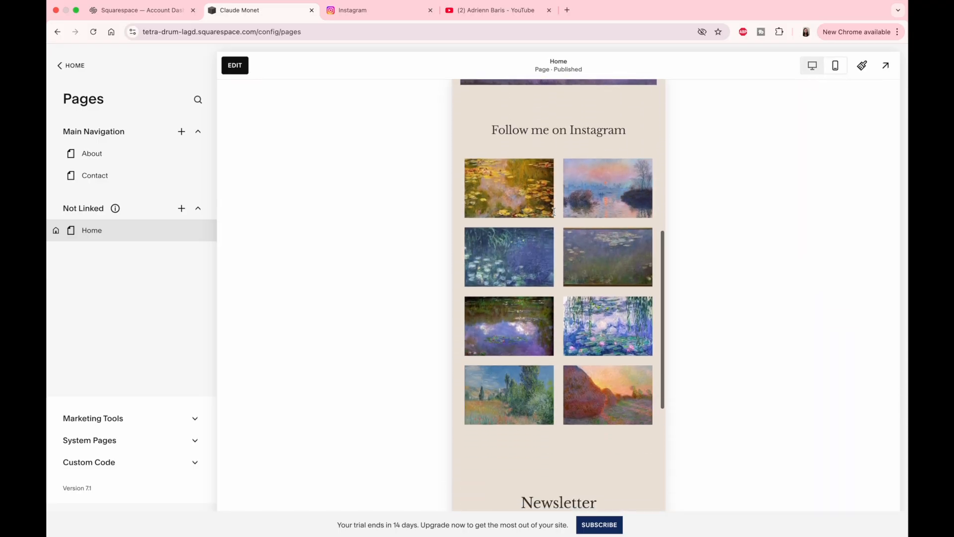
scroll(556, 214, down, 5)
scroll(556, 214, up, 3)
scroll(555, 215, up, 8)
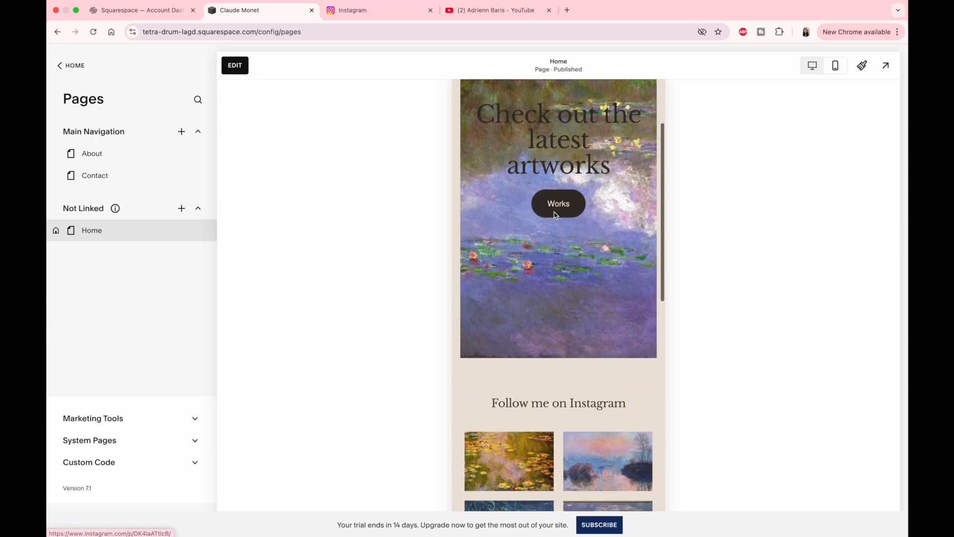
click(810, 68)
Step: Change the home page text "Check out the latest artworks" to the Heading 2 style
click(235, 65)
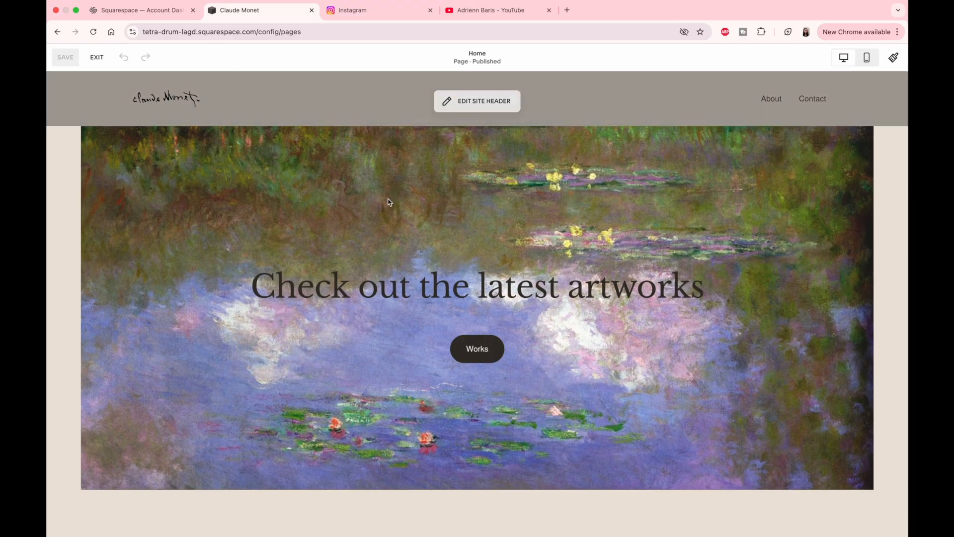
triple_click(443, 298)
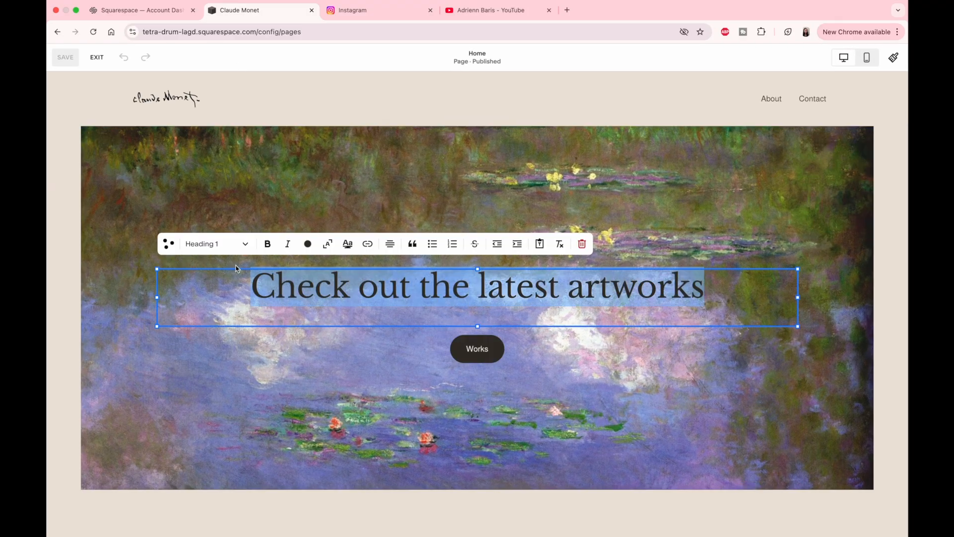
click(237, 246)
click(228, 288)
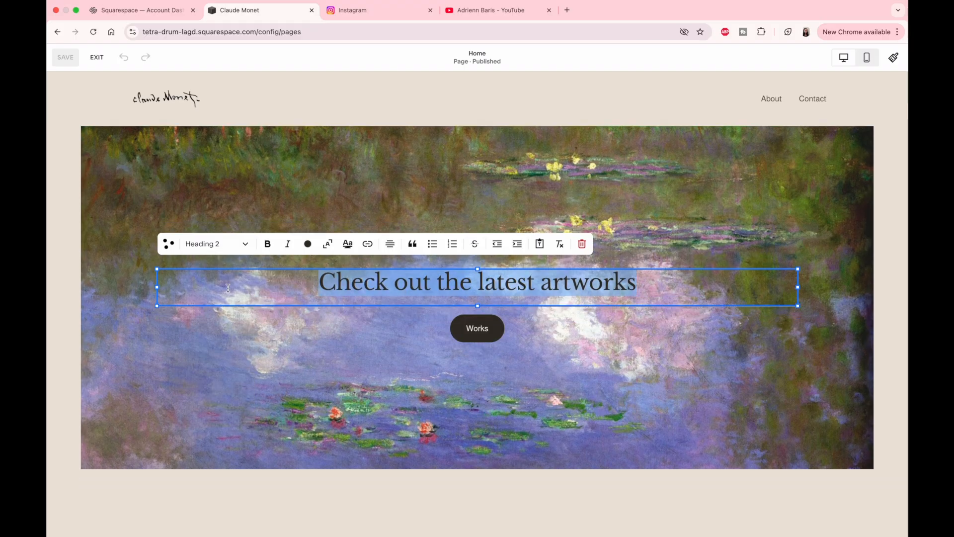
click(333, 383)
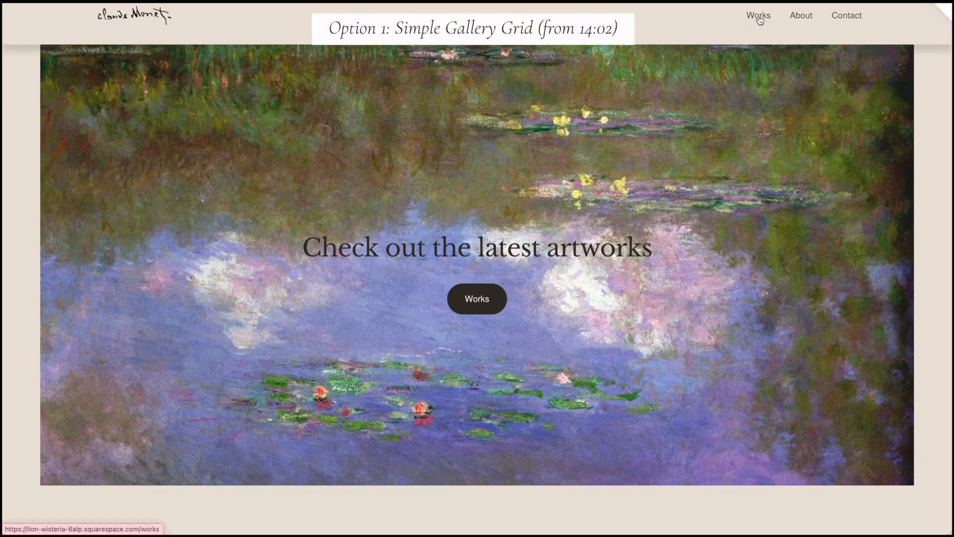
Step: Examine the sample site's Works page gallery grid and browse several paintings in the enlarged view
click(757, 16)
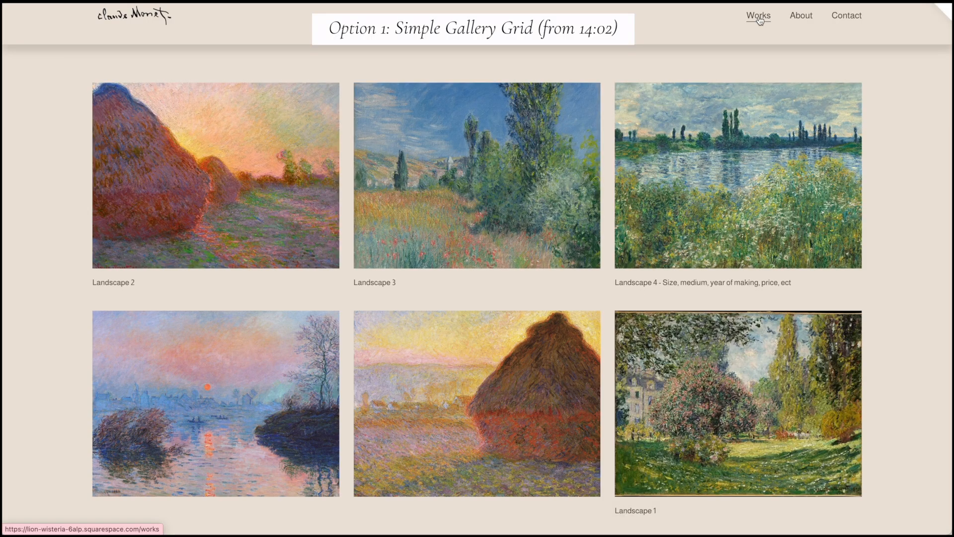
scroll(143, 176, down, 5)
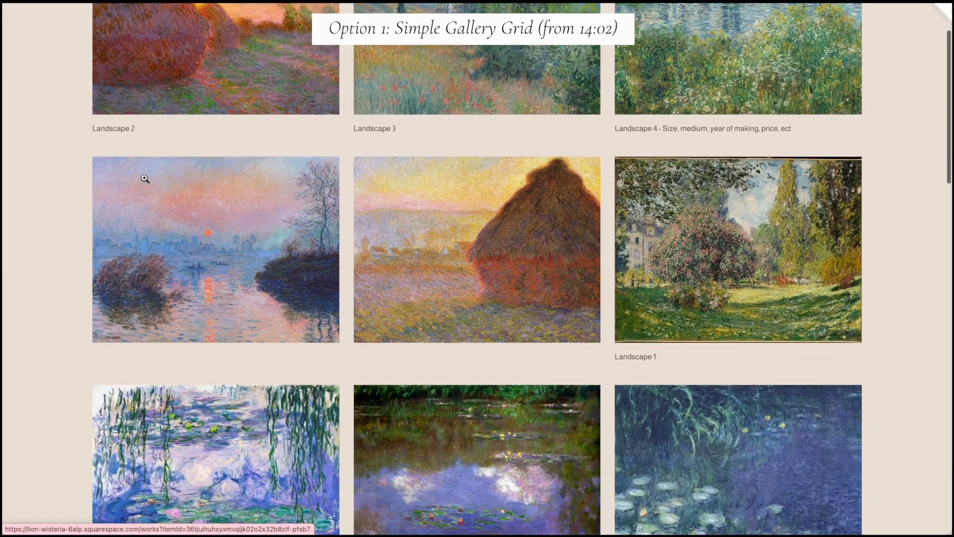
scroll(144, 178, down, 10)
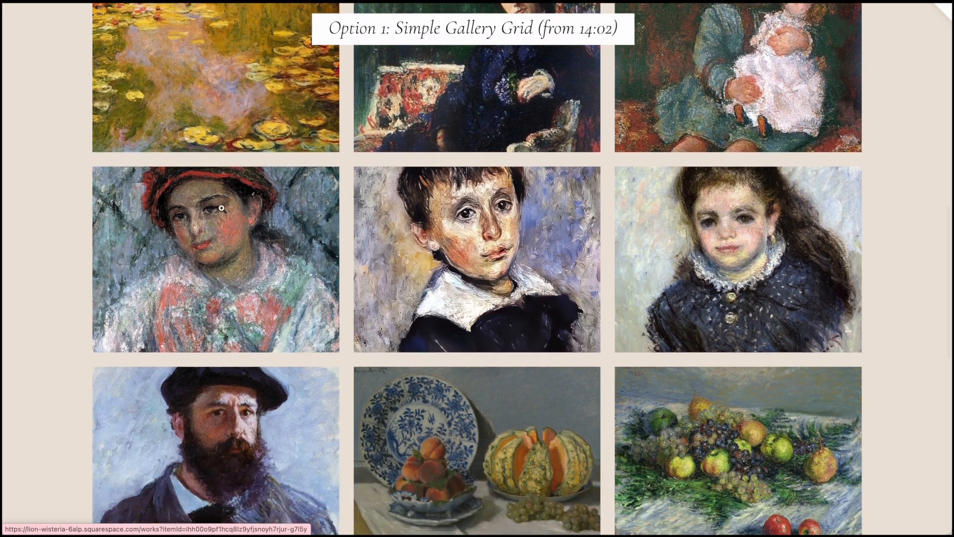
click(222, 208)
key(Right)
key(Right)
key(Right)
key(Right)
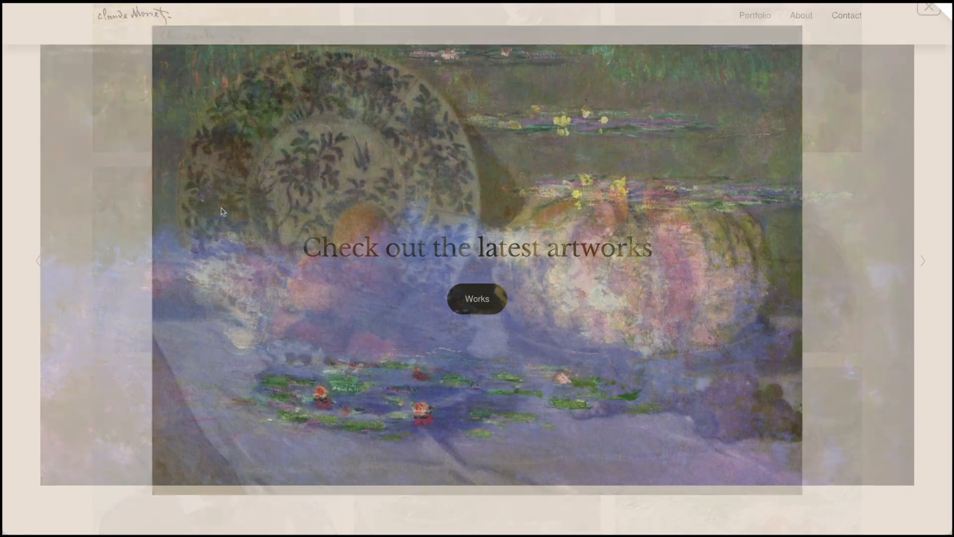
Step: Examine the sample site's Portfolio categories Landscapes, Water Lilies and Portraits, and view portraits enlarged
mouse_move(754, 18)
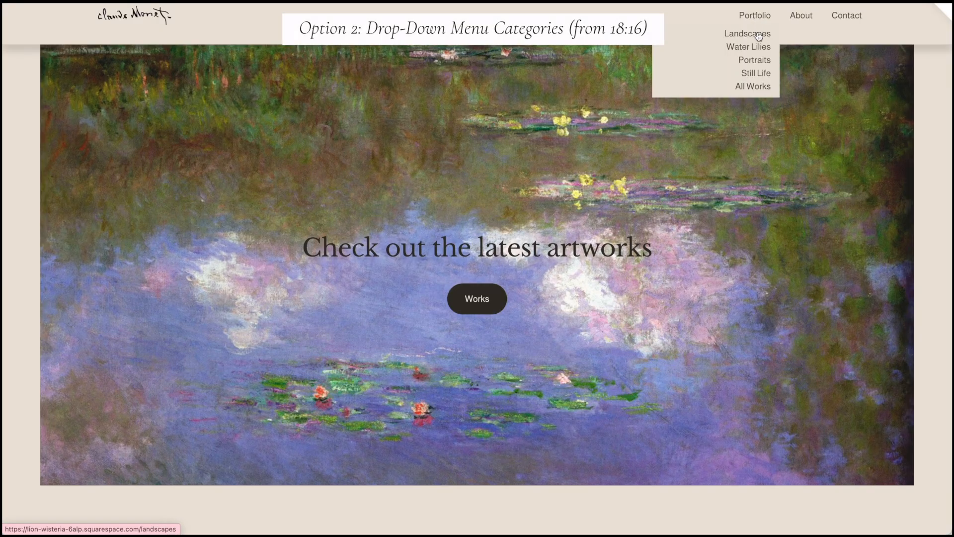
click(753, 35)
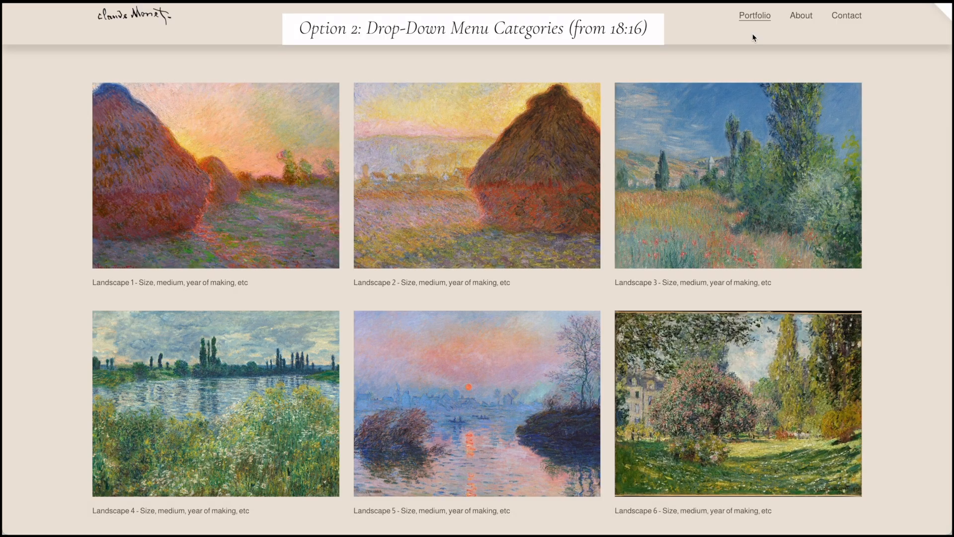
click(755, 47)
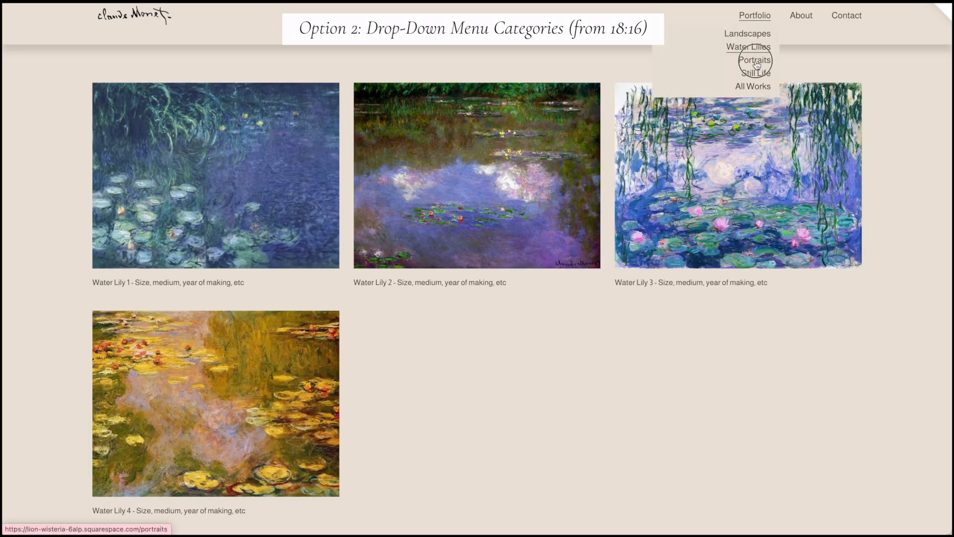
click(754, 61)
click(318, 156)
click(318, 156)
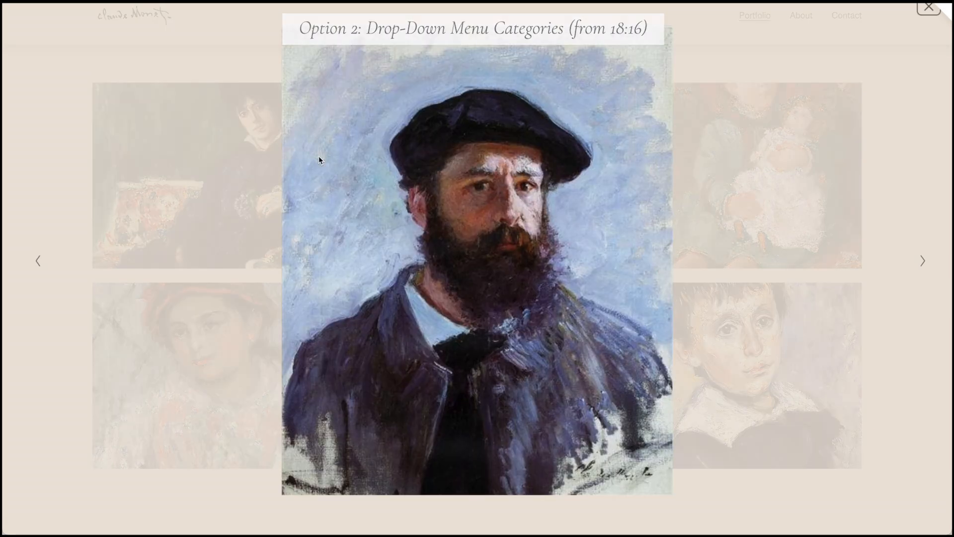
click(318, 156)
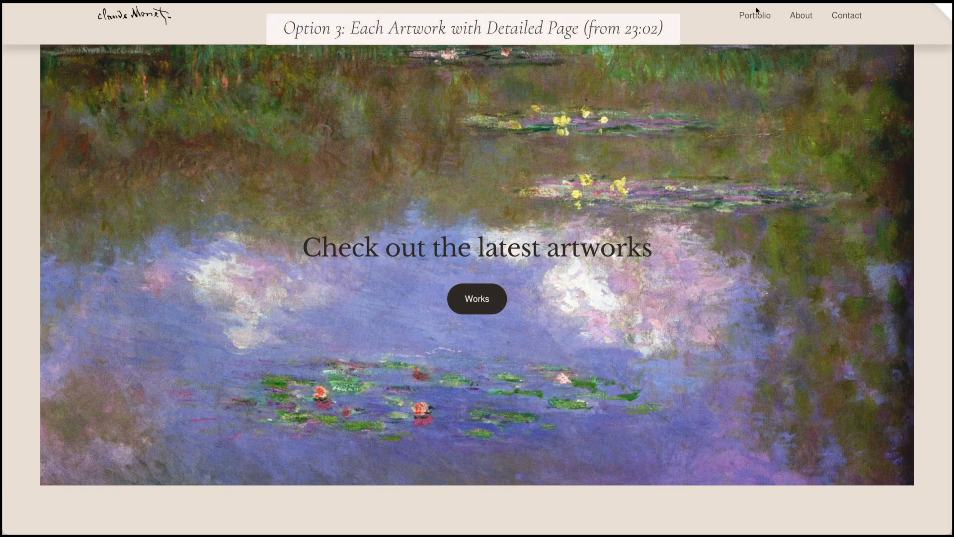
Step: Examine the sample site's Water Lilies category and browse the images on the Water lilies 1 detail page
mouse_move(759, 17)
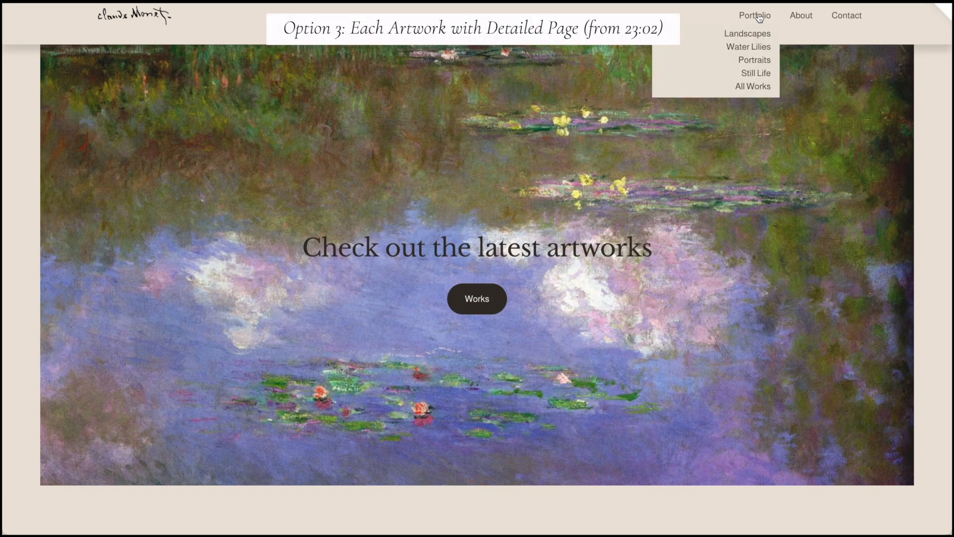
click(759, 50)
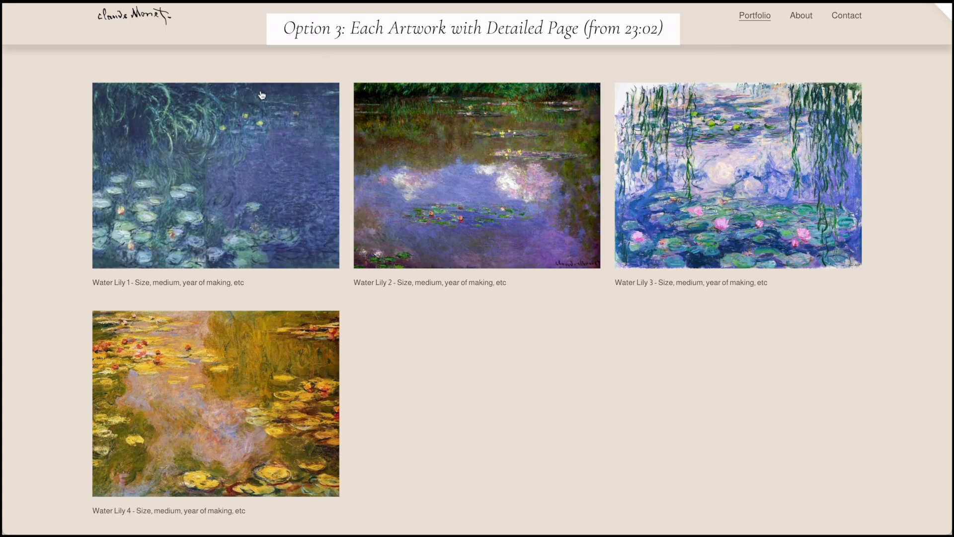
click(234, 164)
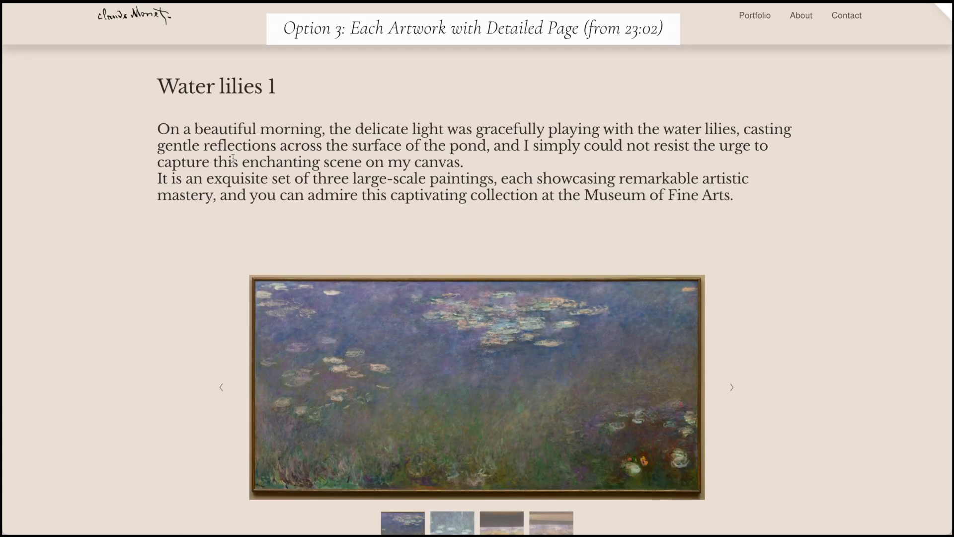
scroll(233, 159, down, 1)
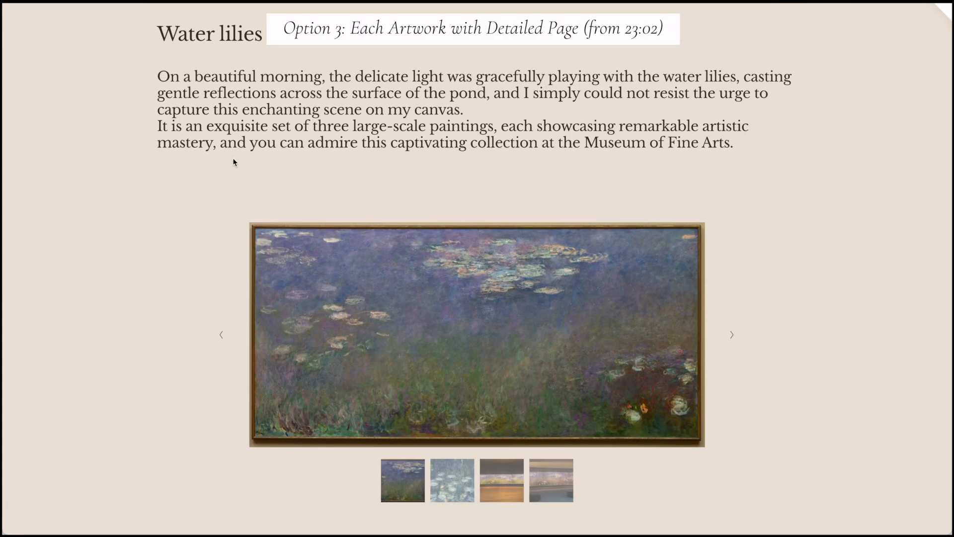
click(733, 336)
click(733, 336)
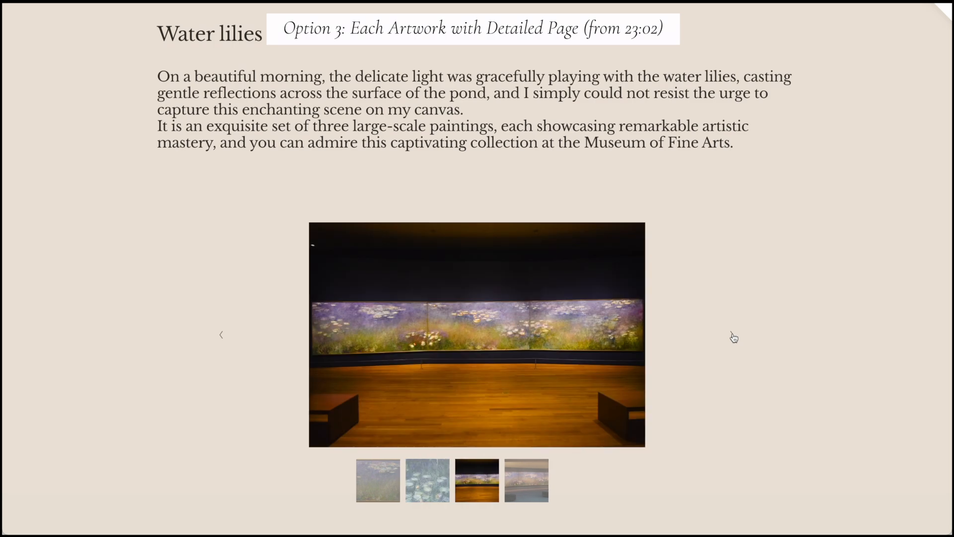
click(733, 336)
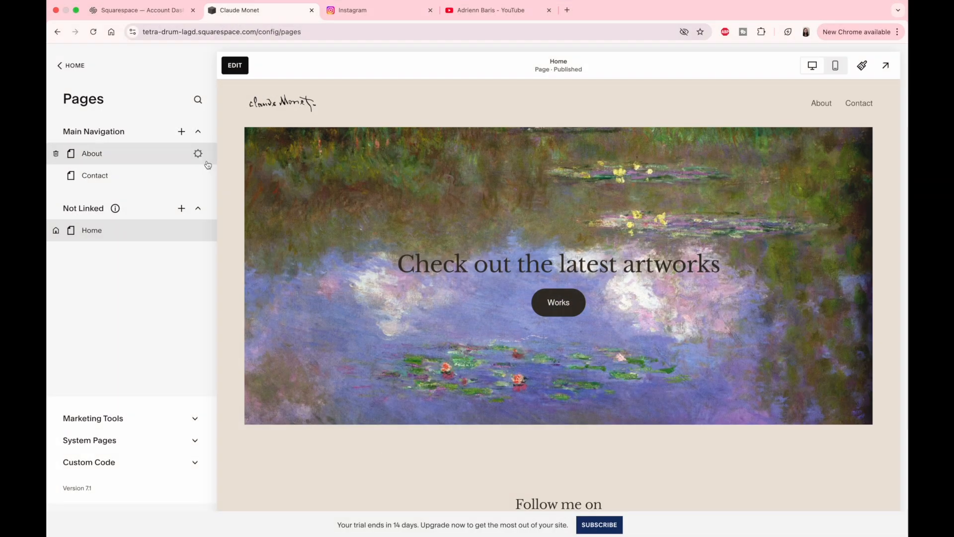
Step: Add a blank page named Works to the main navigation
click(182, 132)
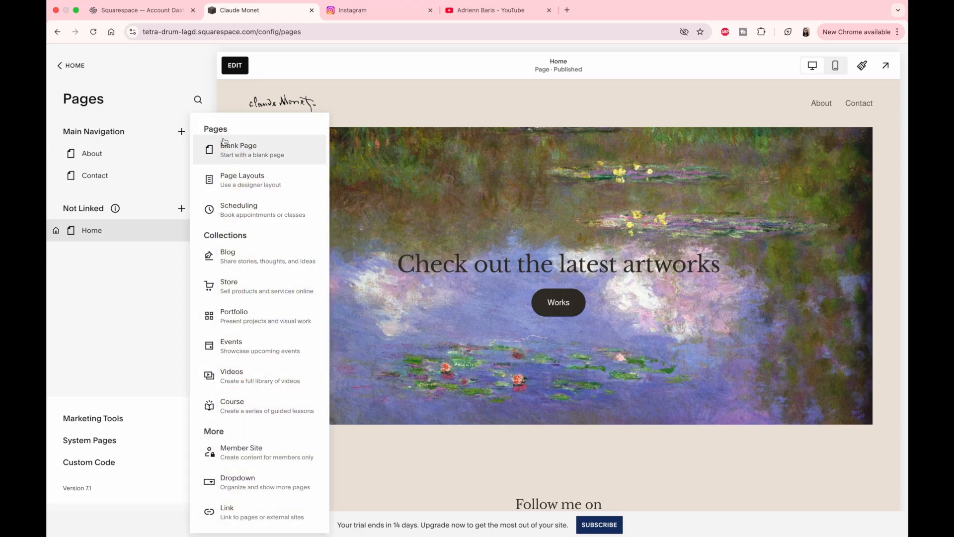
click(247, 150)
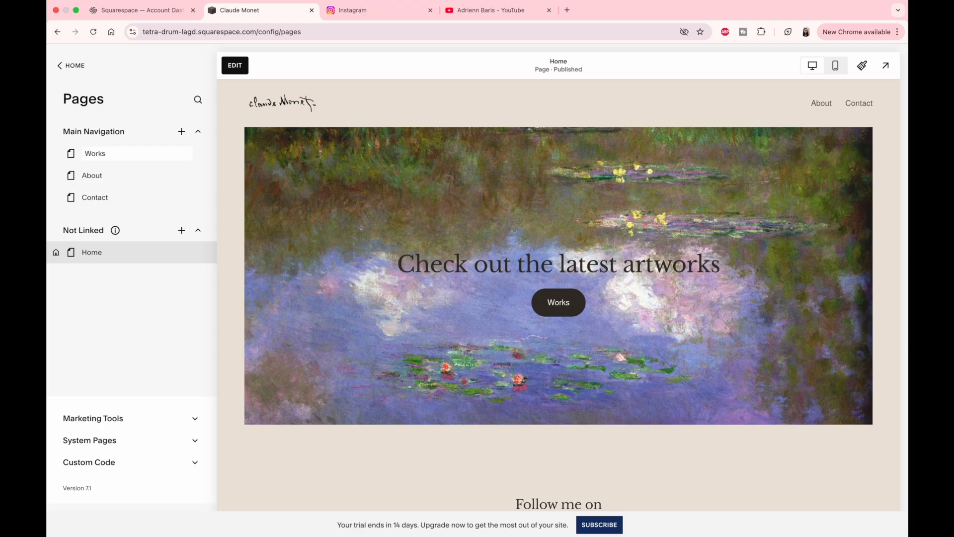
text(Works)
key(Return)
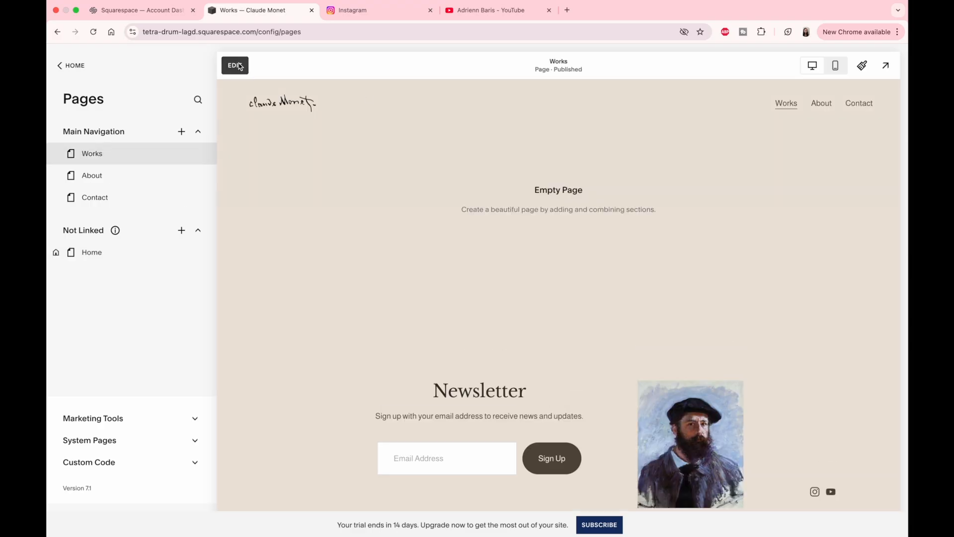
Step: Add a three-column image gallery section from the Images category to the empty Works page
click(235, 65)
click(461, 232)
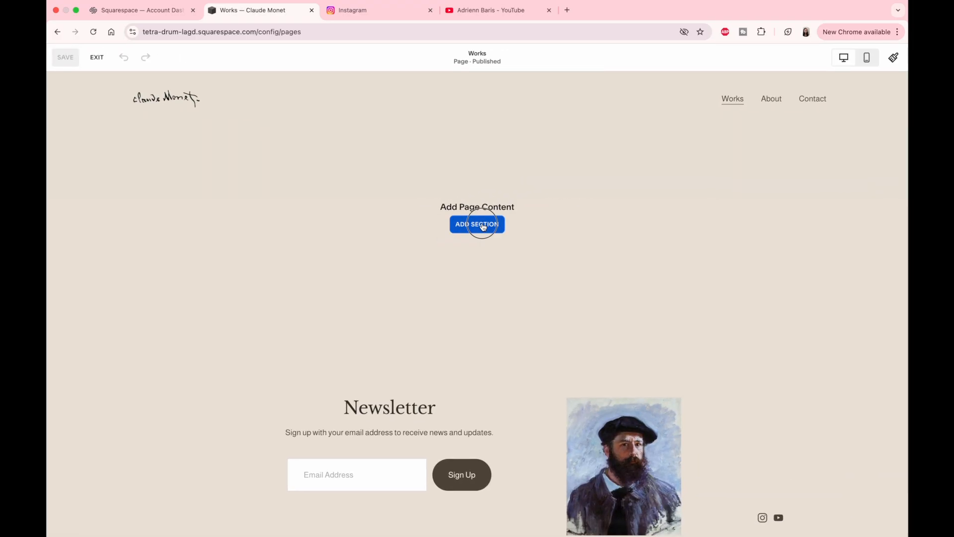
scroll(188, 390, down, 3)
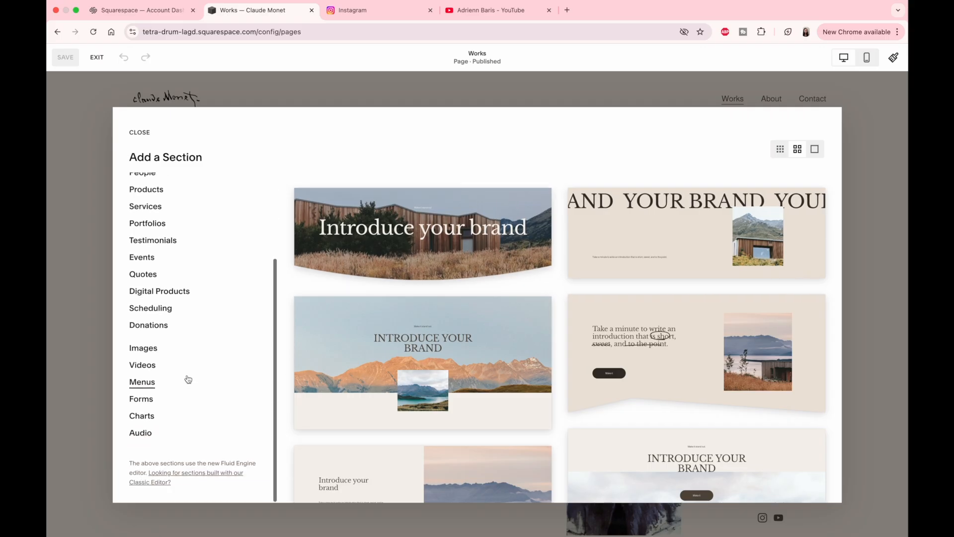
click(142, 347)
scroll(379, 246, down, 10)
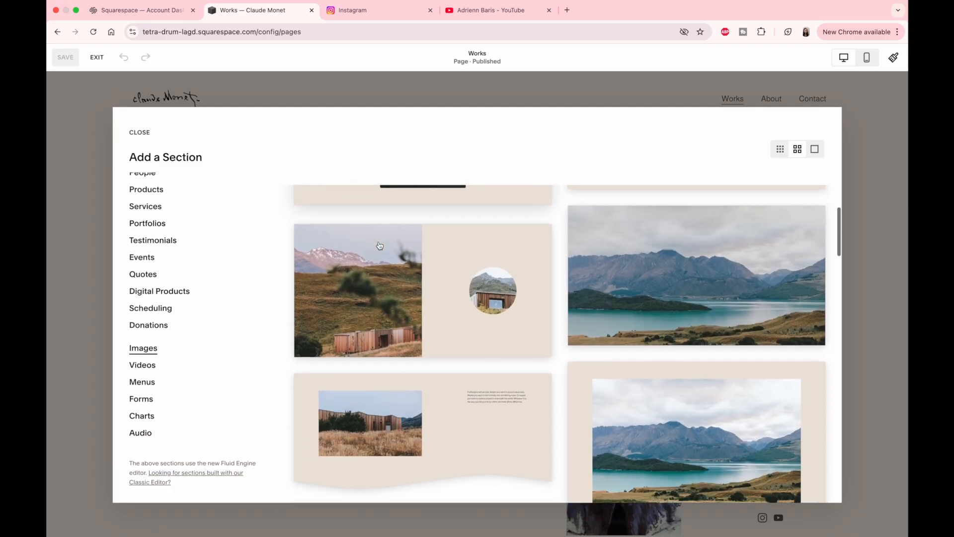
scroll(379, 245, down, 10)
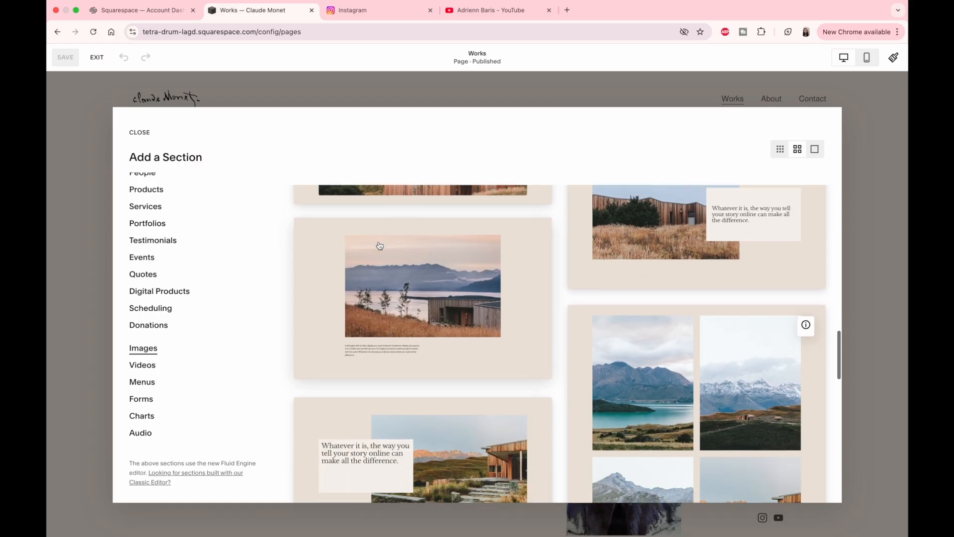
click(352, 297)
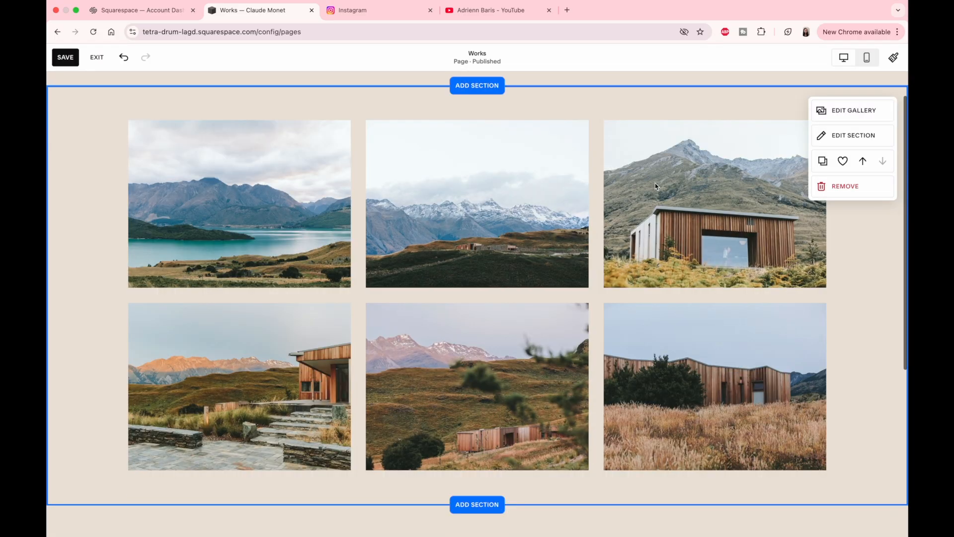
Step: Delete all six placeholder images from the Works page gallery
click(837, 116)
drag(315, 326, 444, 201)
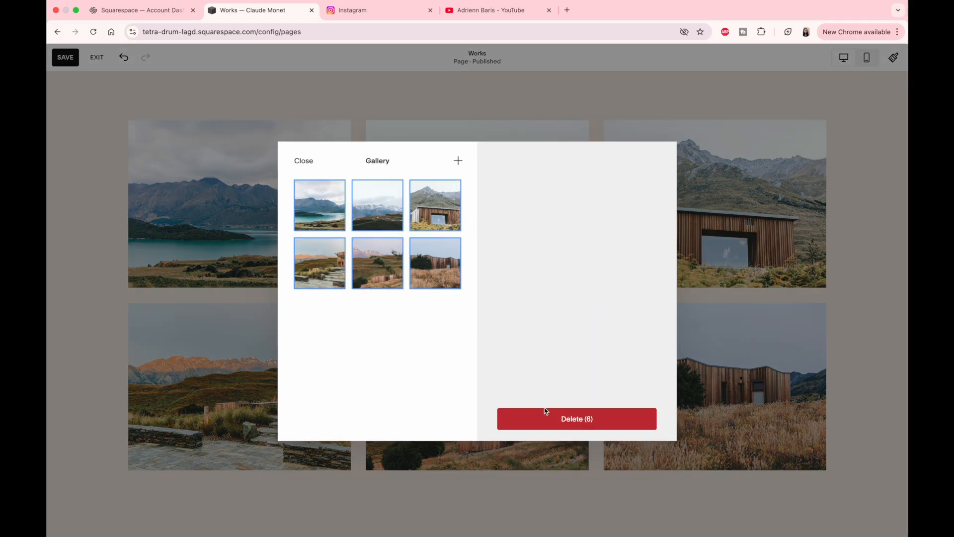
click(592, 419)
click(530, 316)
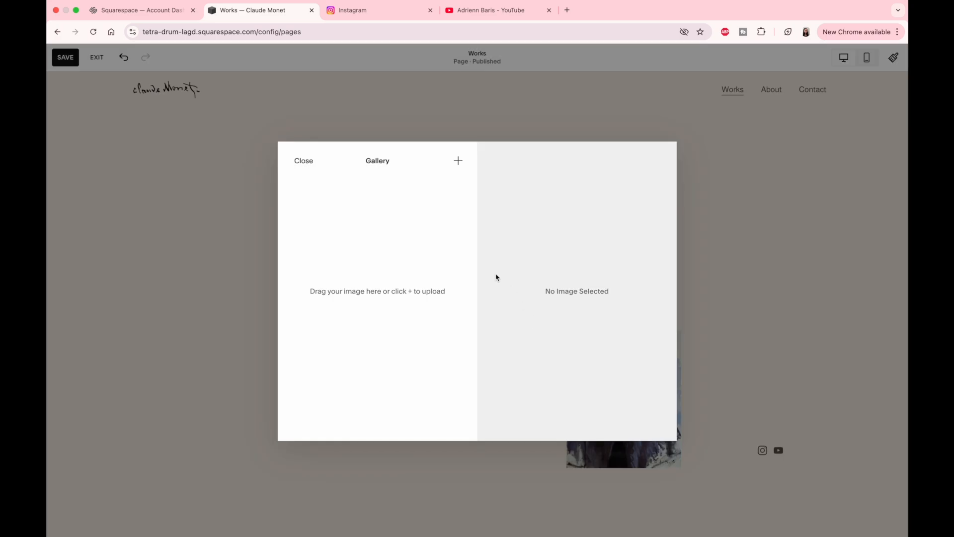
Step: Upload the landscape, portrait, still life and water lily paintings from the Monet - Paintings folder, excluding signature, detail and museum images
click(461, 206)
click(596, 117)
shift+click(536, 237)
super+click(536, 271)
super+click(536, 281)
shift+click(538, 303)
super+click(538, 348)
super+click(538, 370)
super+click(538, 380)
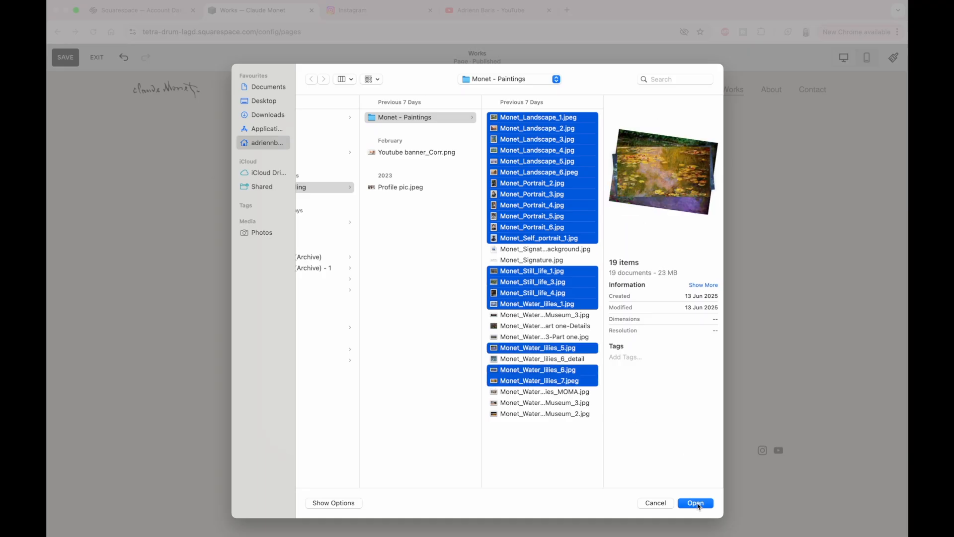
click(696, 503)
Step: Reorder the gallery: move the girl's portrait just before the self-portrait and the four water lily paintings directly after the landscapes
mouse_move(377, 316)
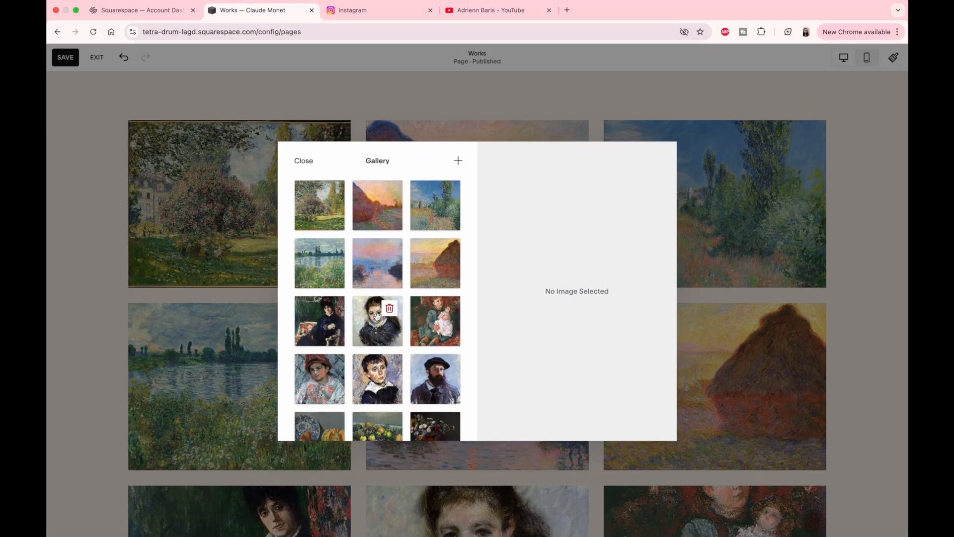
drag(368, 324, 357, 379)
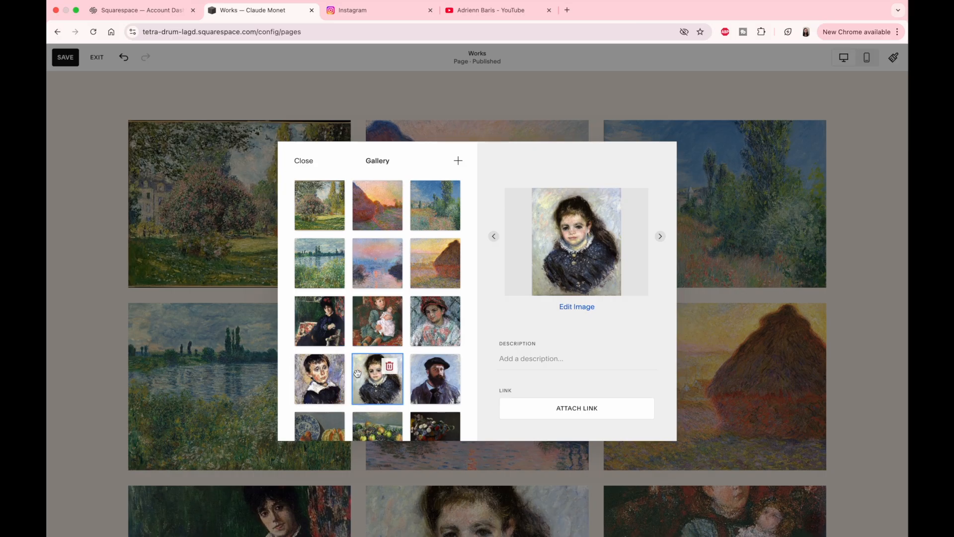
scroll(297, 345, down, 3)
drag(287, 342, 448, 416)
drag(318, 352, 323, 330)
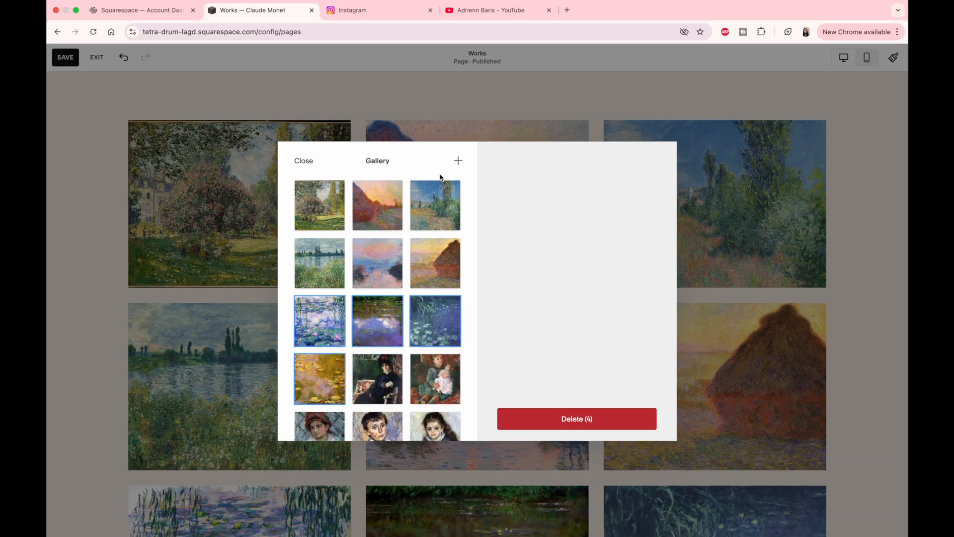
Step: Add numbered descriptions to the first three landscape images, using "Landscape 2" for the second and "Landscape 3" for the third
click(321, 203)
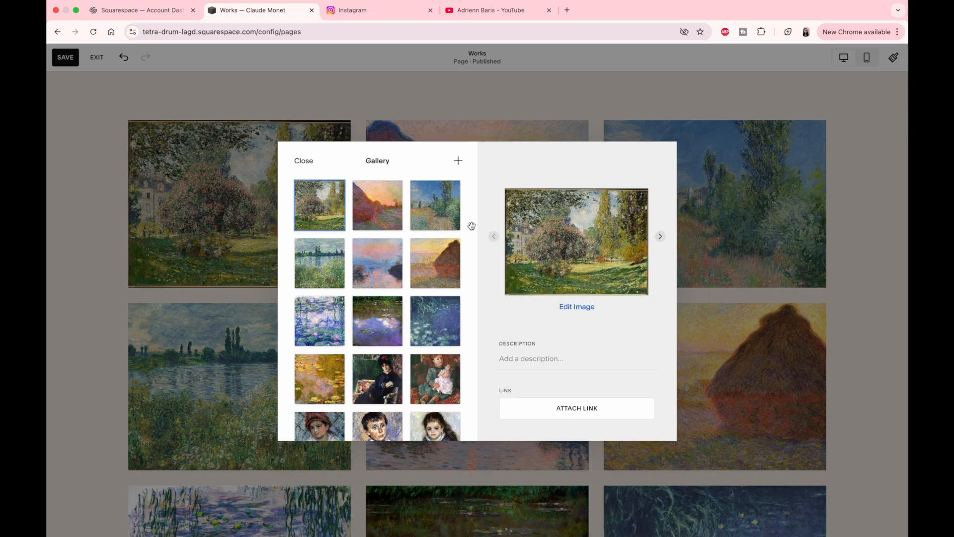
click(522, 358)
text(La)
triple_click(528, 359)
key(super+c)
click(380, 206)
click(582, 363)
key(super+v)
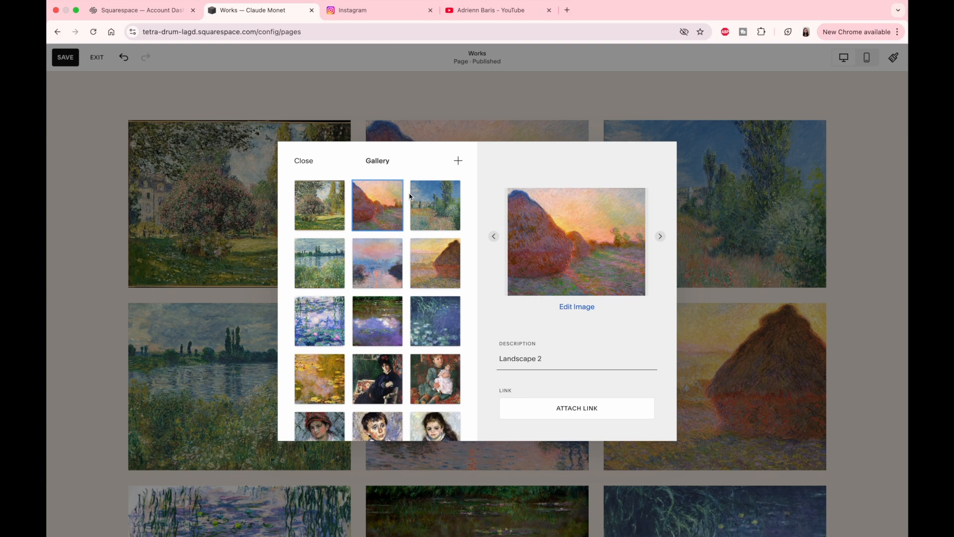
click(430, 202)
click(528, 358)
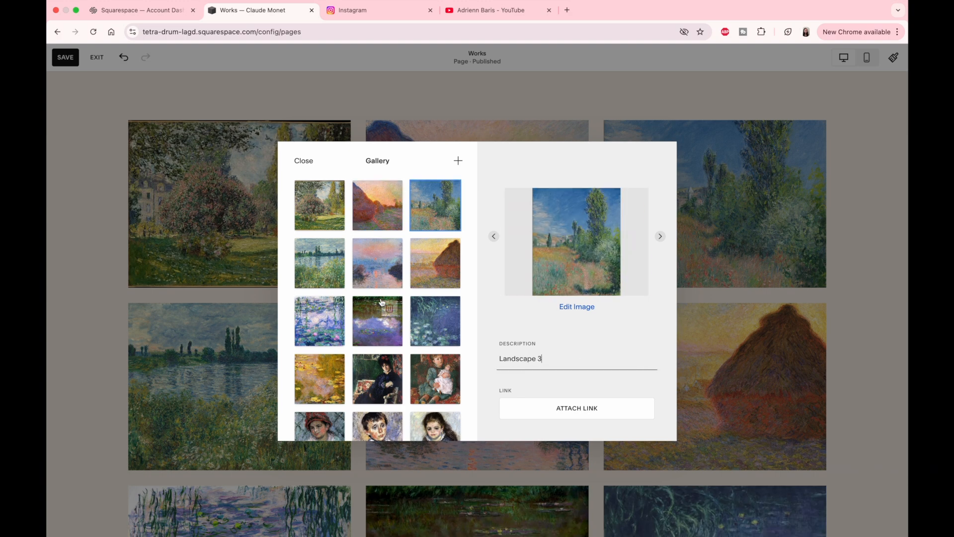
Step: Describe the fourth landscape image as "Landscape 4 - Size, medium, year of making, price, ect"
click(320, 262)
click(539, 357)
key(super+v)
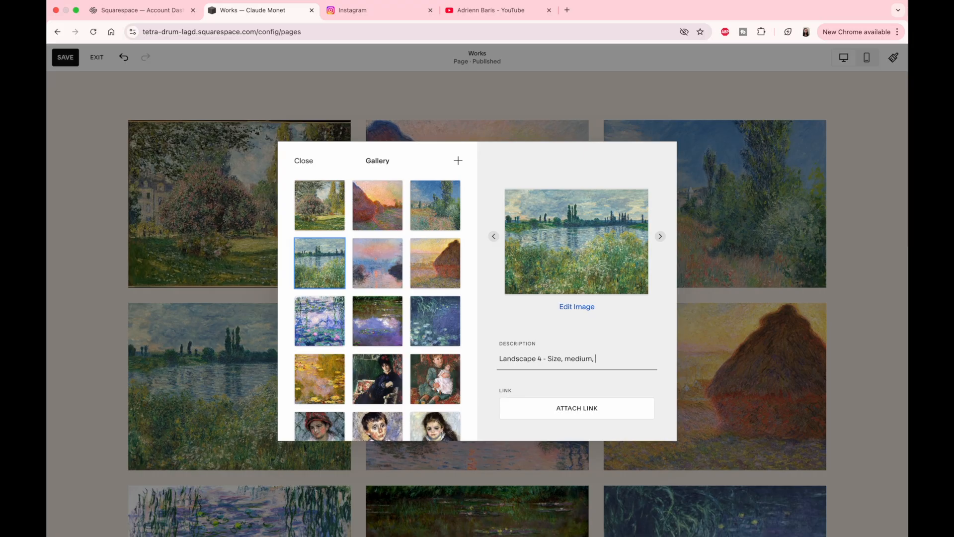
text(price, ect)
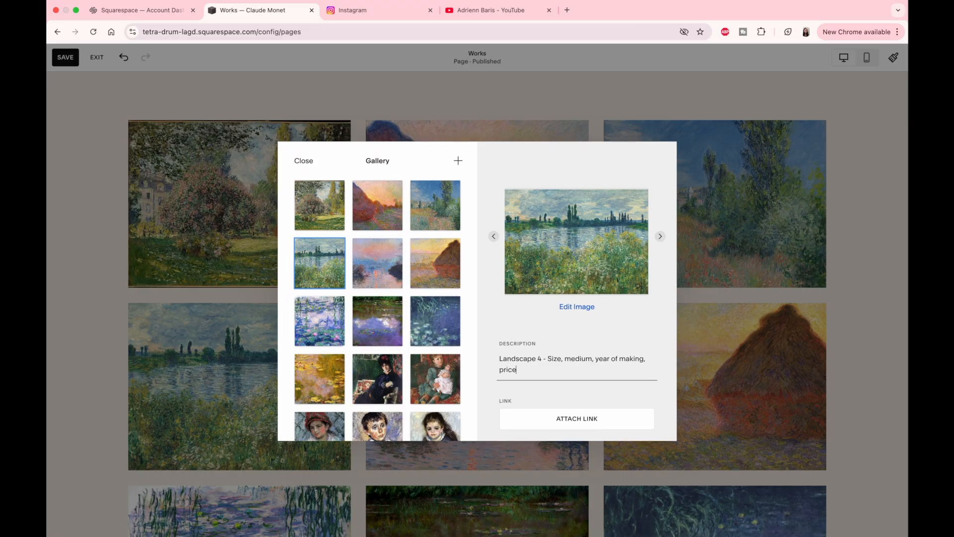
Step: Try brightness, contrast and crop edits on the fourth landscape in the image editor and discard the changes
click(582, 307)
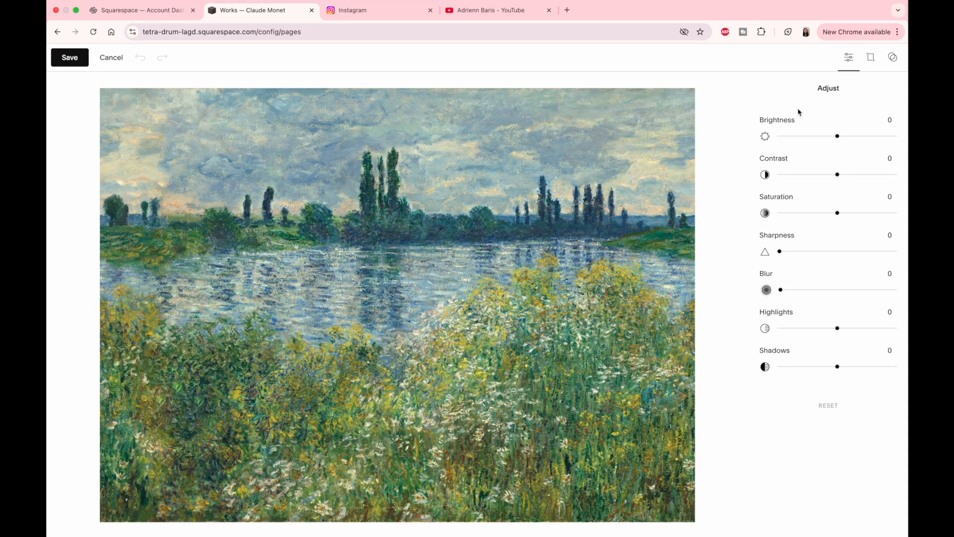
mouse_move(837, 136)
mouse_down()
mouse_move(817, 136)
mouse_move(833, 136)
mouse_up()
mouse_move(830, 174)
mouse_down()
mouse_move(816, 175)
mouse_move(847, 175)
mouse_move(839, 175)
mouse_up()
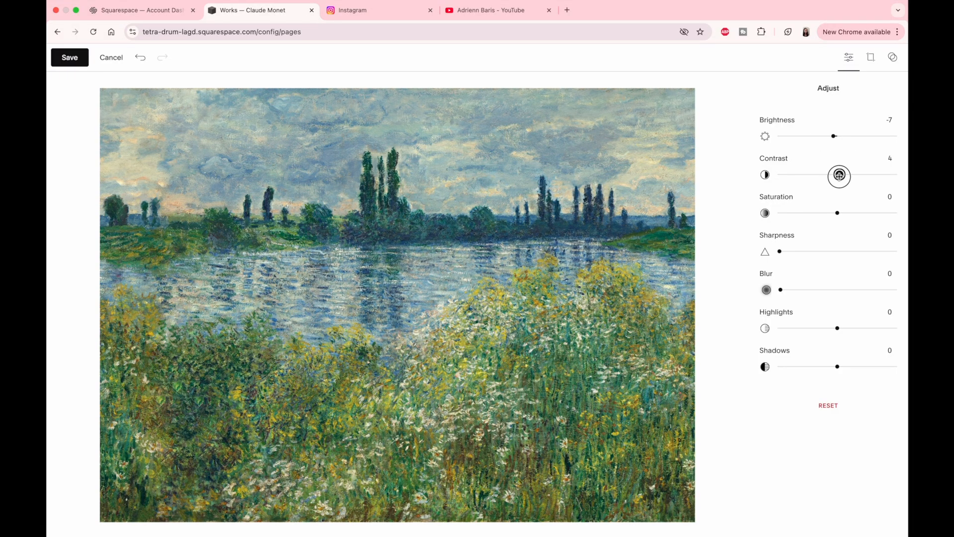
click(873, 59)
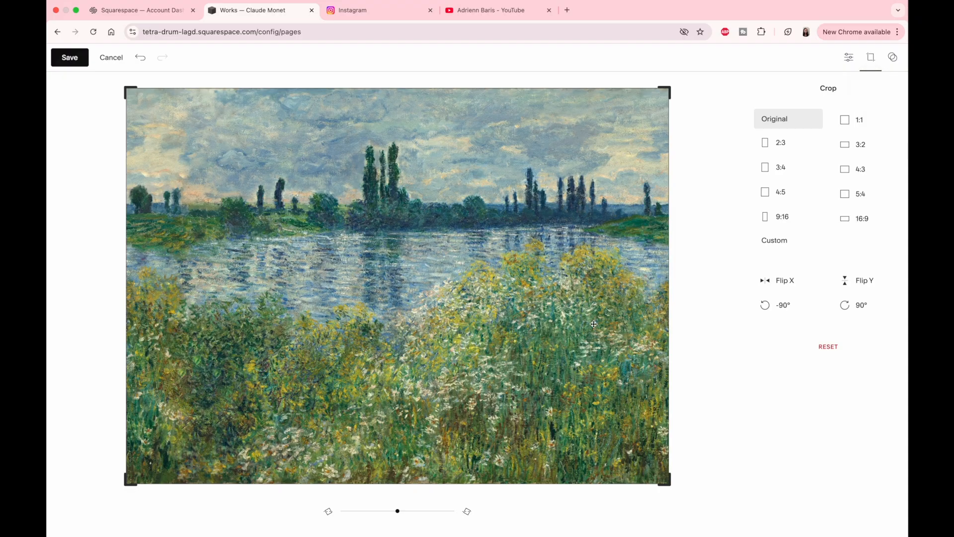
drag(670, 490, 465, 334)
drag(337, 258, 450, 281)
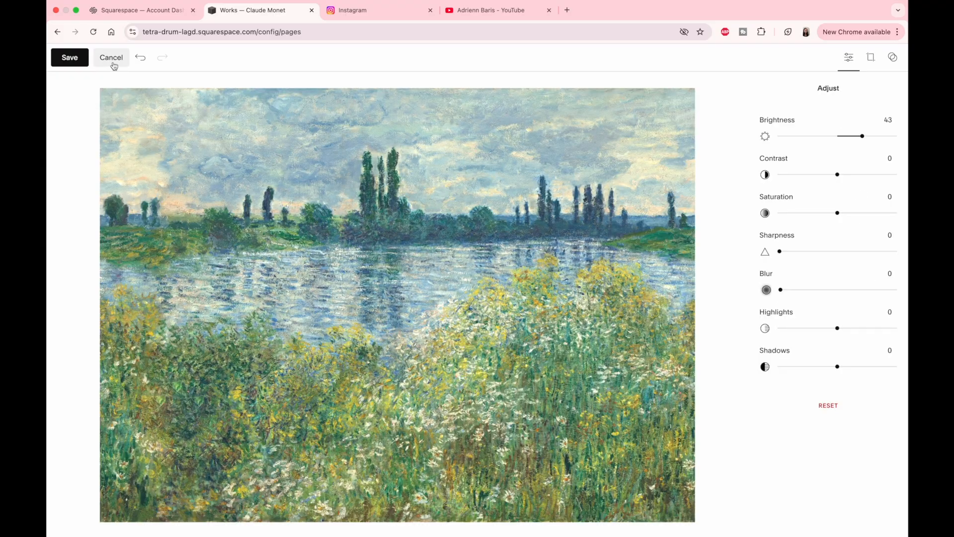
click(113, 65)
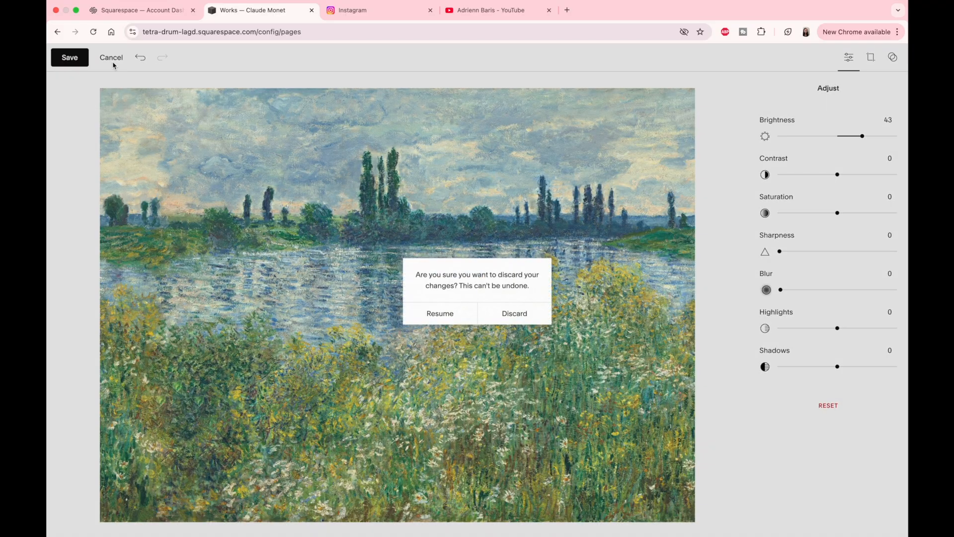
click(515, 314)
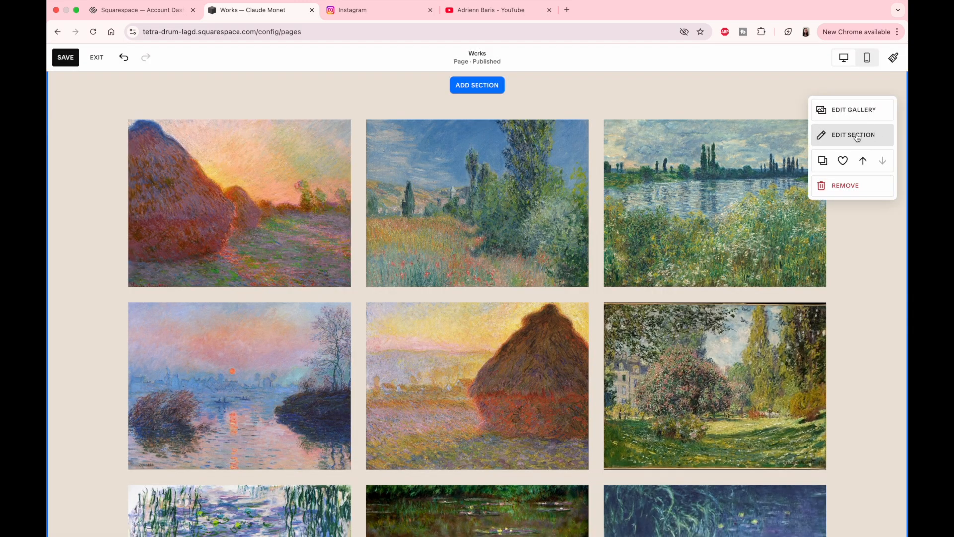
Step: Try the Grid: Strips gallery type on the Works page, and switch the gallery to Grid: Masonry
click(856, 137)
drag(750, 170, 791, 170)
click(841, 187)
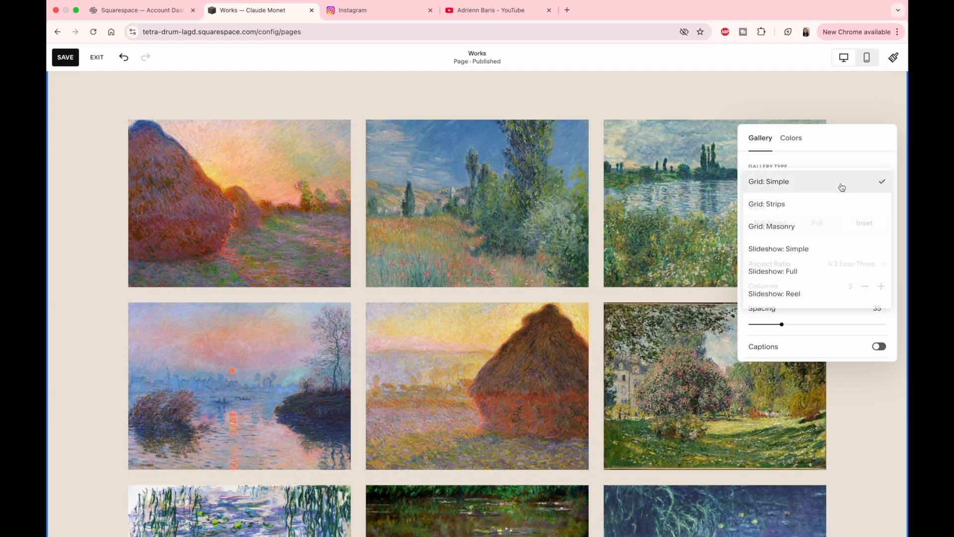
click(836, 202)
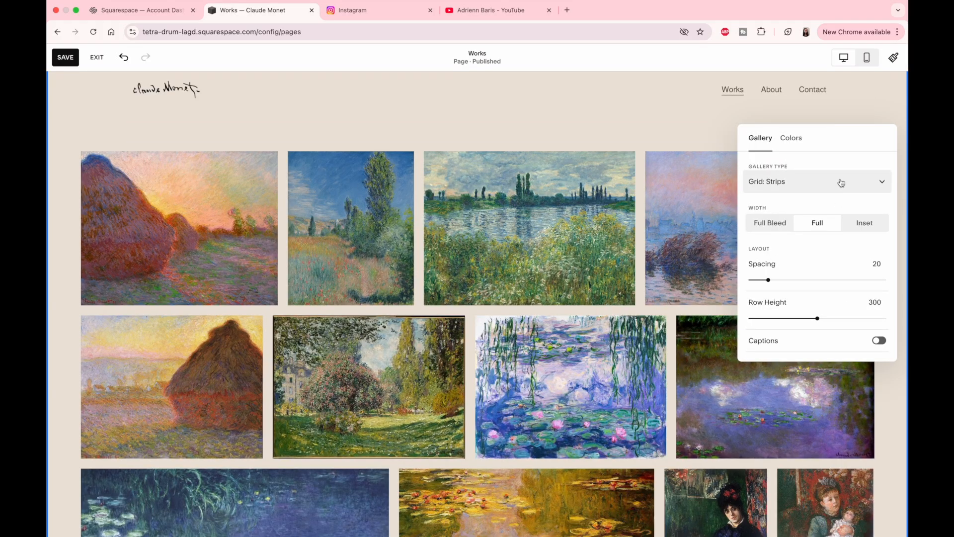
click(839, 182)
click(837, 213)
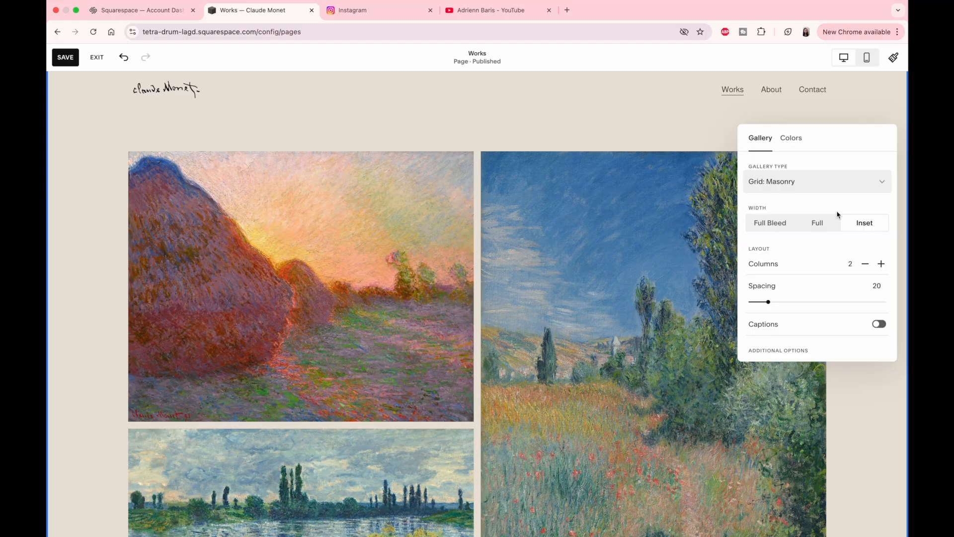
scroll(708, 278, down, 10)
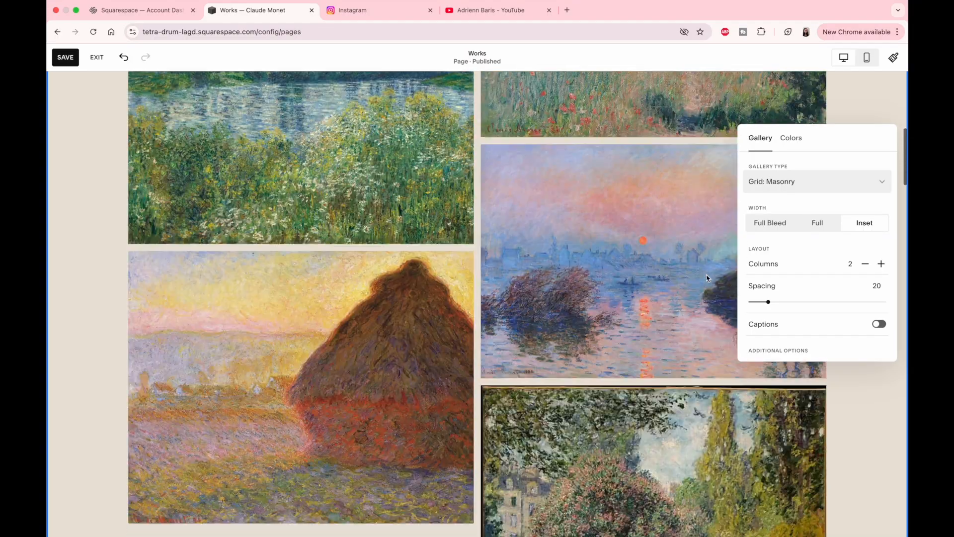
Step: Look over the masonry layout of the paintings and switch the gallery type to Grid: Simple
scroll(708, 278, down, 4)
scroll(708, 278, up, 10)
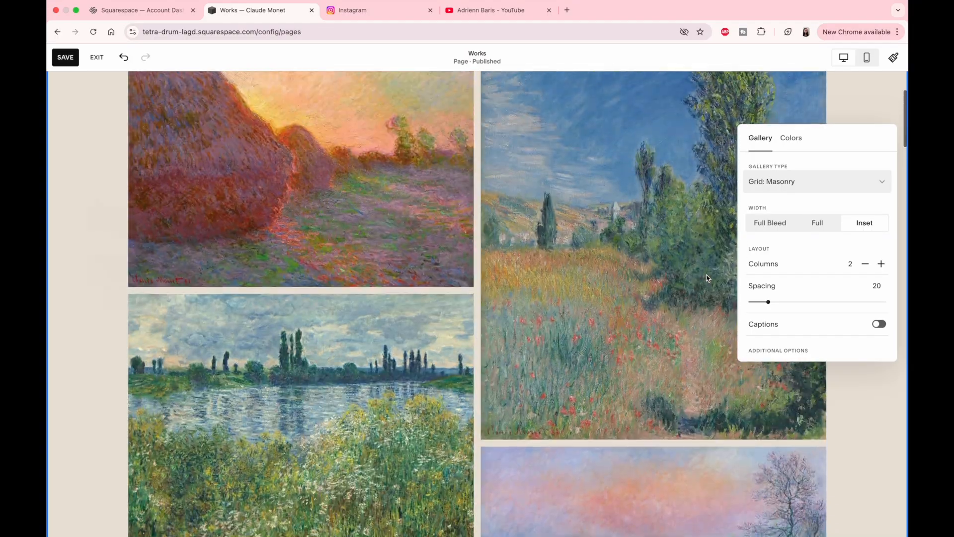
scroll(708, 279, up, 3)
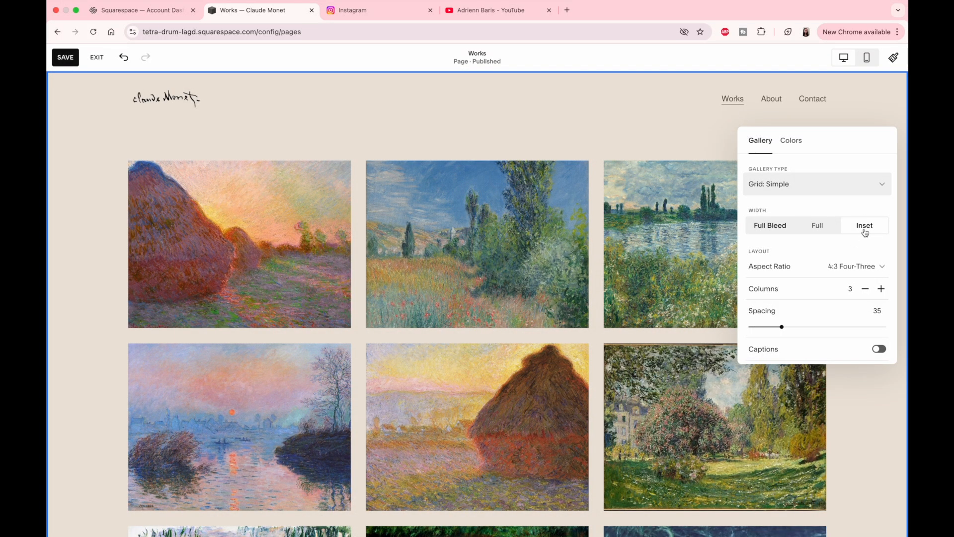
Step: Try the Full Bleed and Full widths for the Works gallery and return it to Inset
click(782, 228)
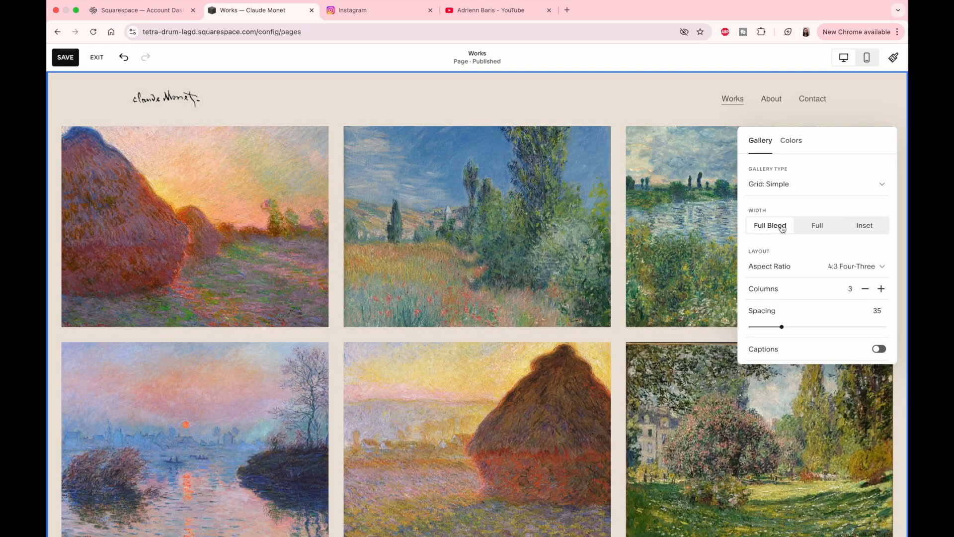
scroll(530, 353, down, 15)
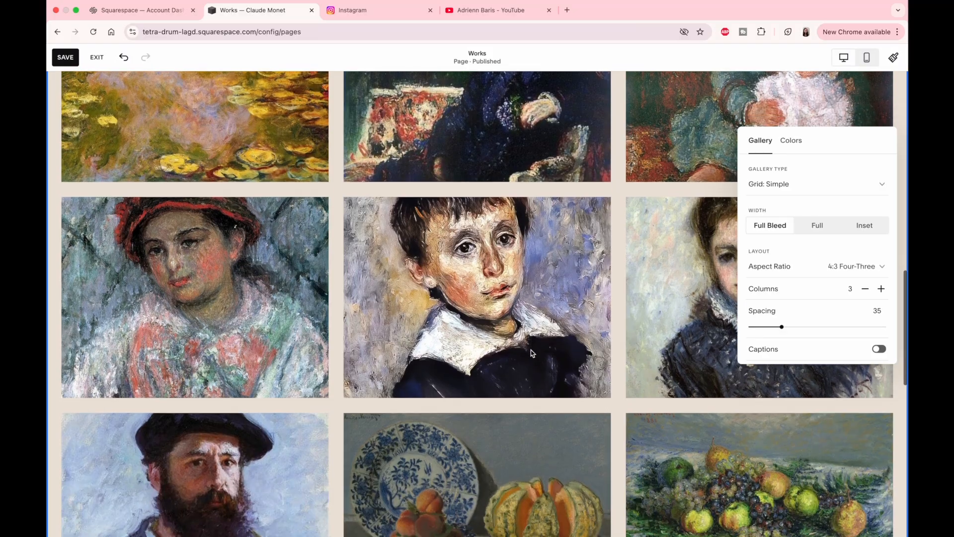
scroll(530, 352, up, 5)
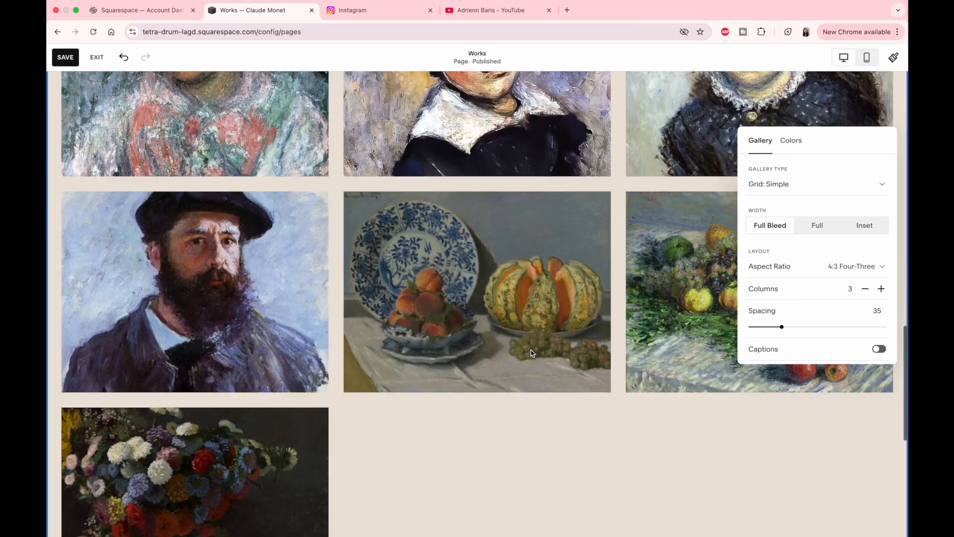
scroll(530, 353, up, 3)
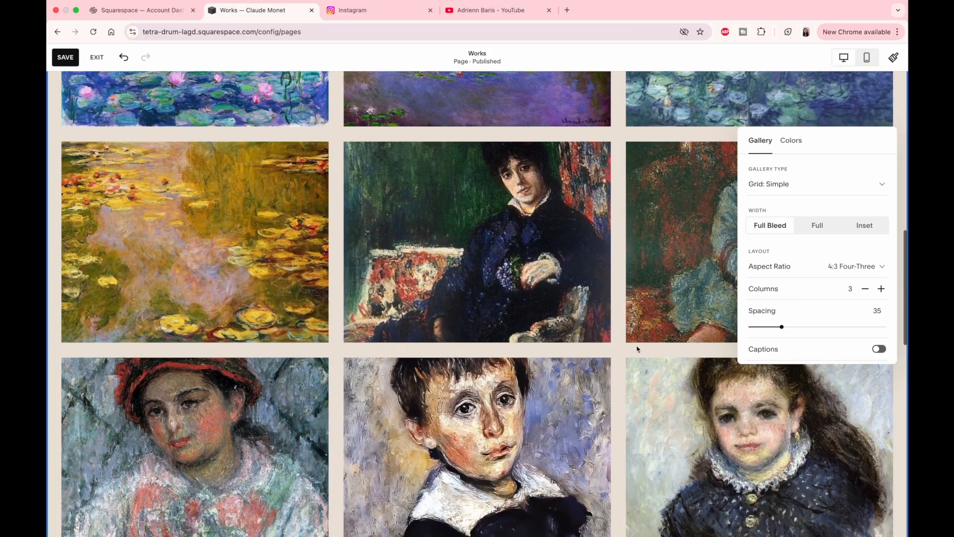
click(818, 233)
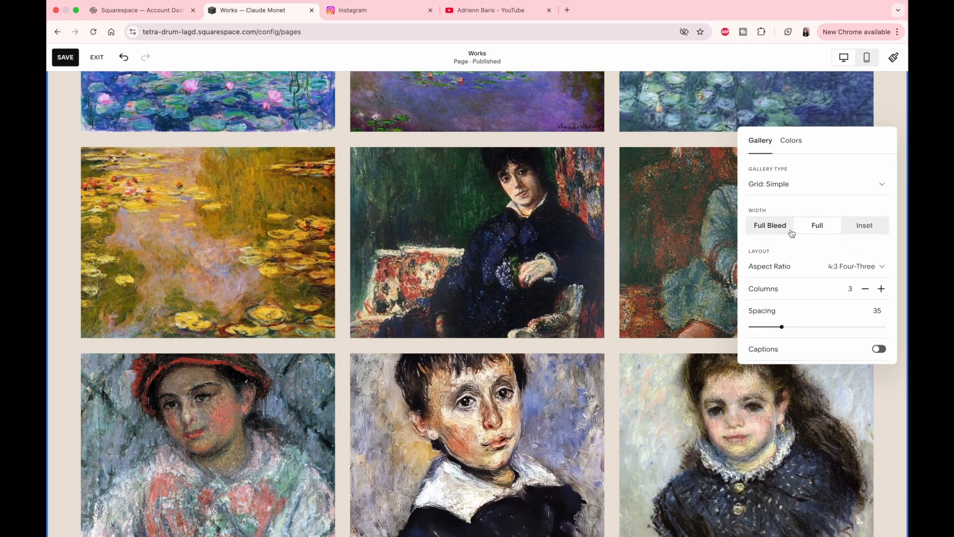
scroll(521, 244, up, 10)
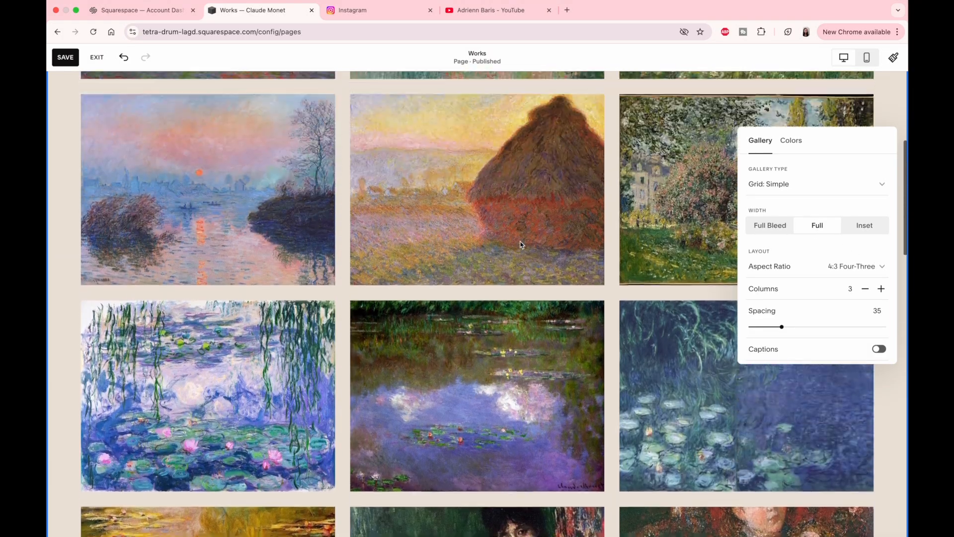
scroll(521, 244, up, 6)
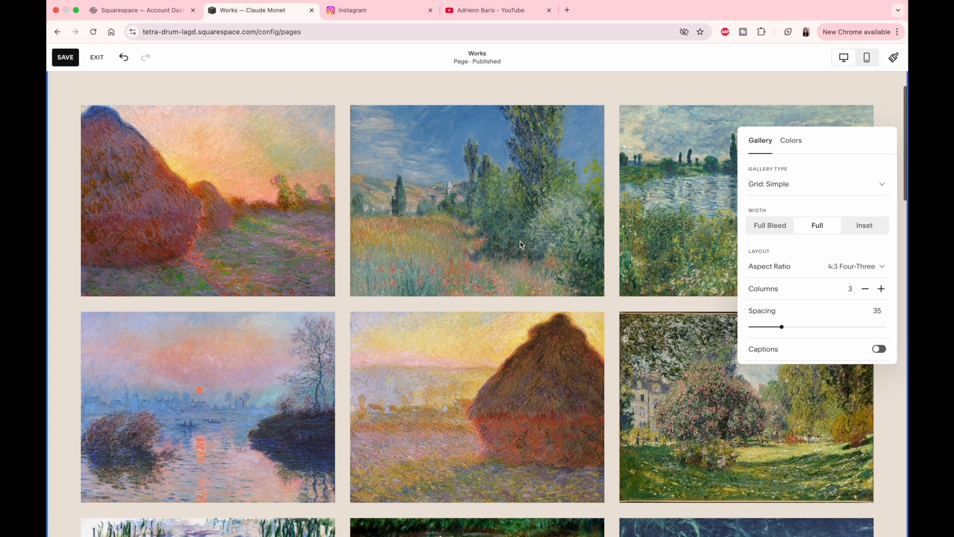
click(871, 225)
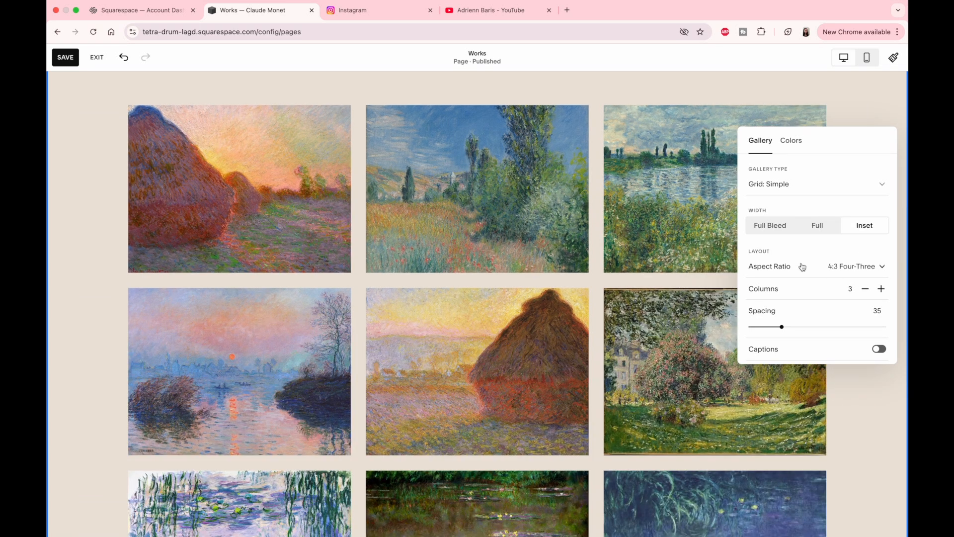
Step: Try the 1:1 Square, 3:2 Standard and 2:3 Standard (Vertical) aspect ratios on the gallery, and return to 4:3 Four-Three
click(871, 268)
click(815, 197)
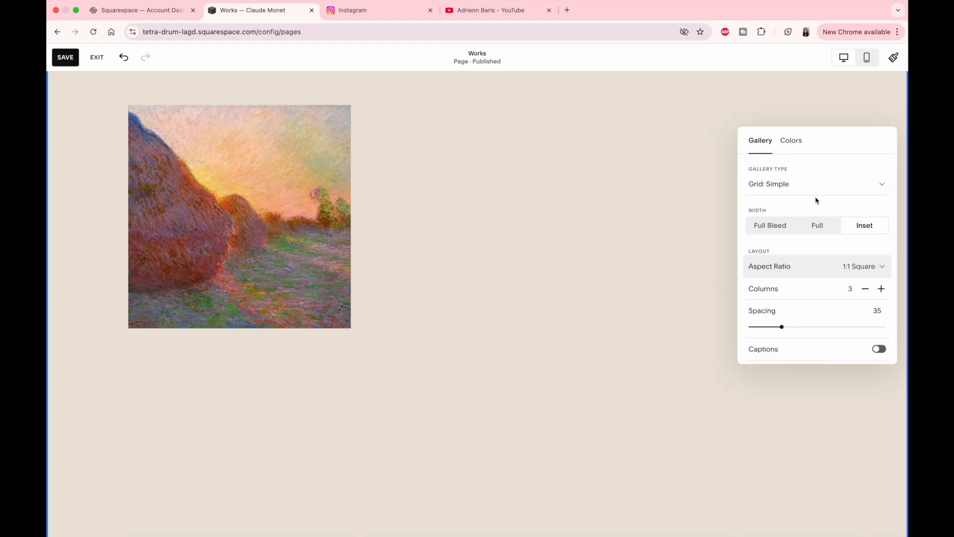
click(816, 270)
click(813, 284)
click(816, 268)
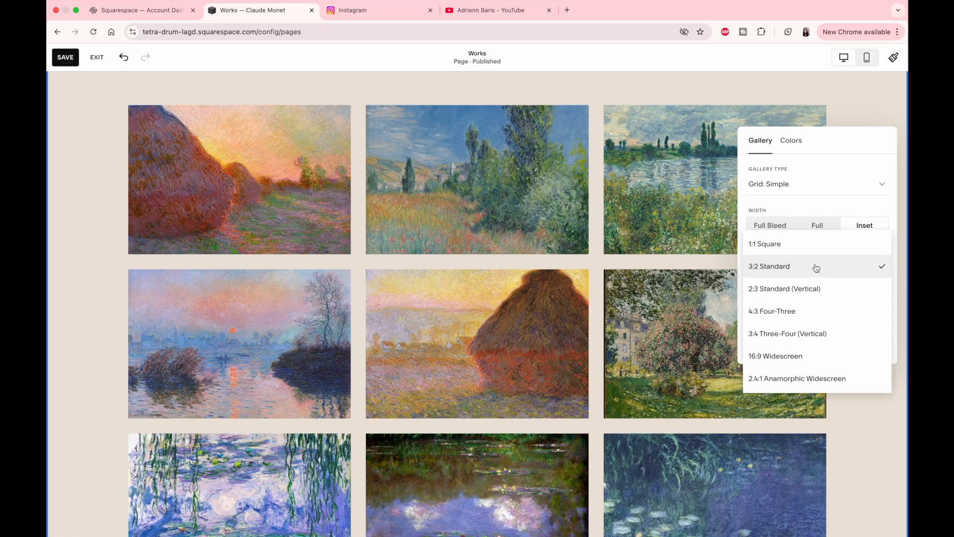
click(814, 288)
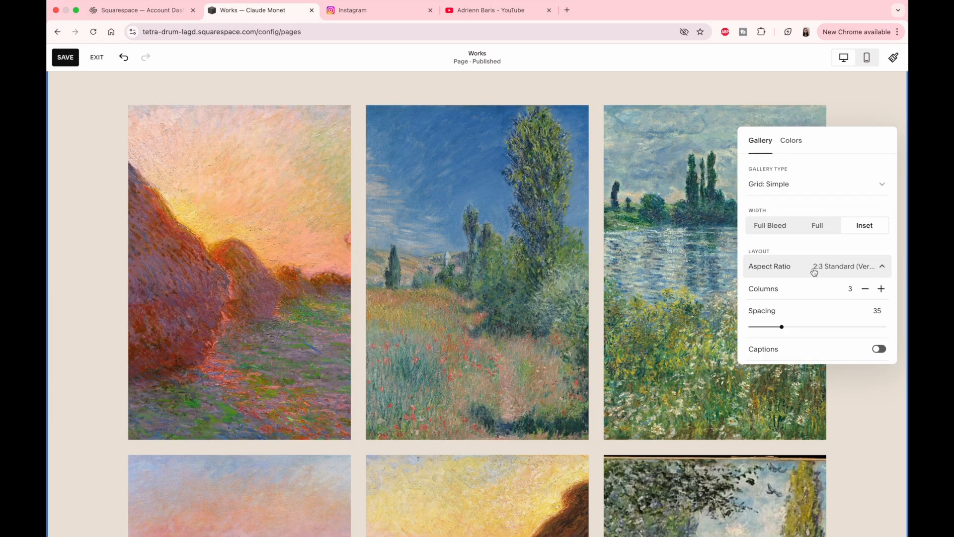
click(810, 288)
Step: Try other column counts for the gallery, return to three columns, and set the spacing to 30
scroll(840, 283, down, 1)
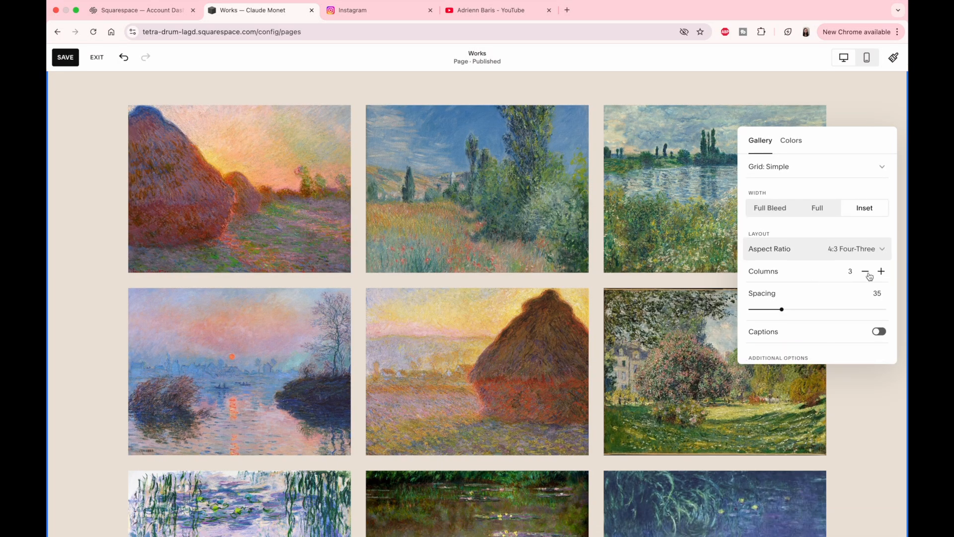
click(865, 272)
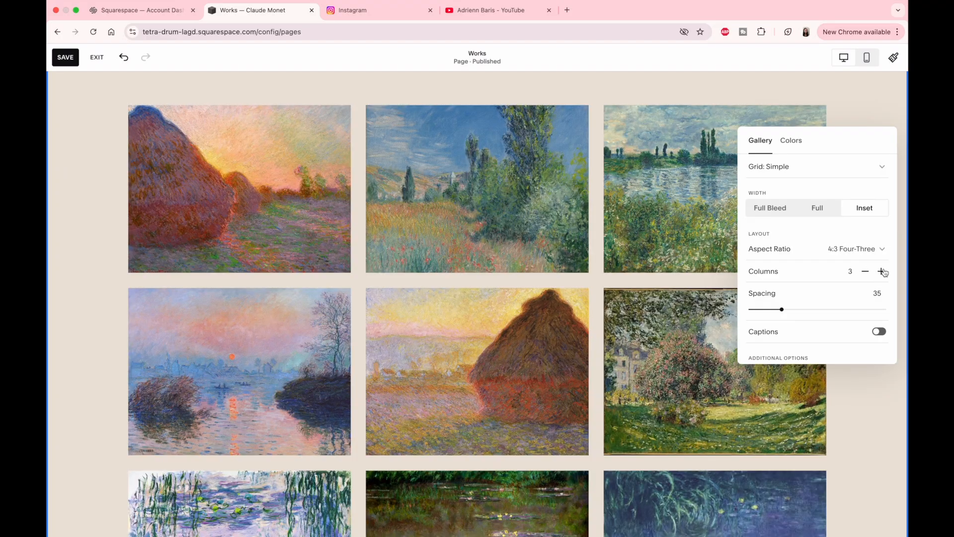
click(881, 272)
click(865, 272)
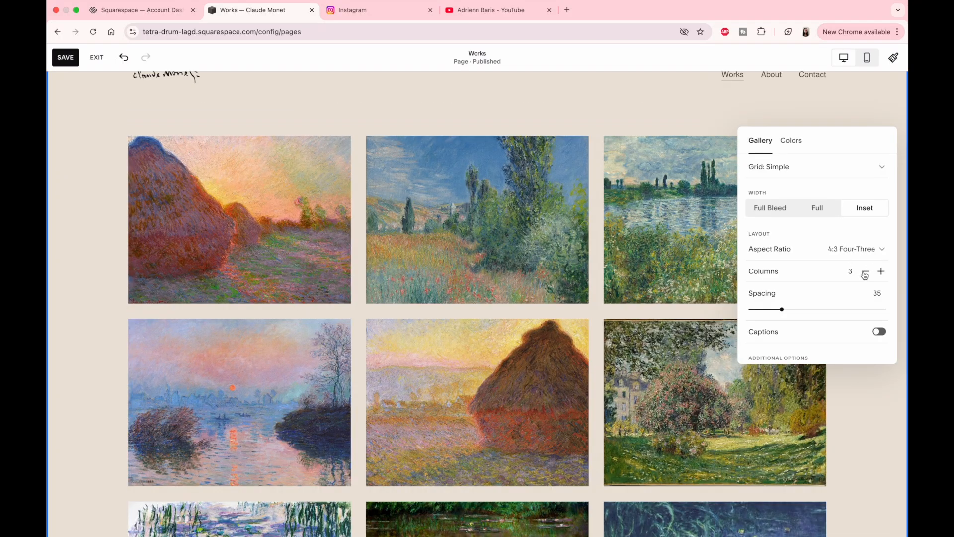
mouse_move(781, 309)
mouse_down()
mouse_move(765, 308)
mouse_move(848, 309)
mouse_move(778, 309)
mouse_up()
Step: Turn on captions and the lightbox for the Works gallery
scroll(883, 244, down, 3)
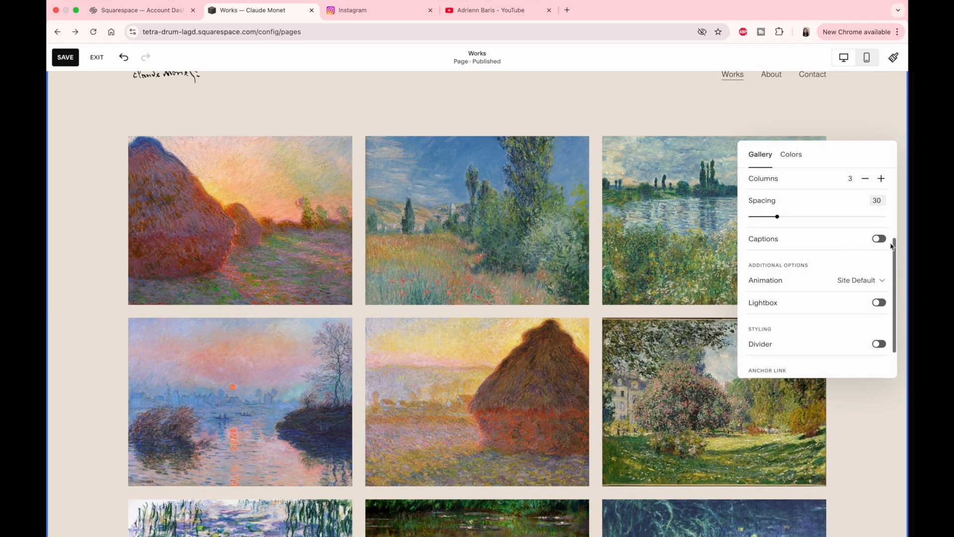
click(879, 240)
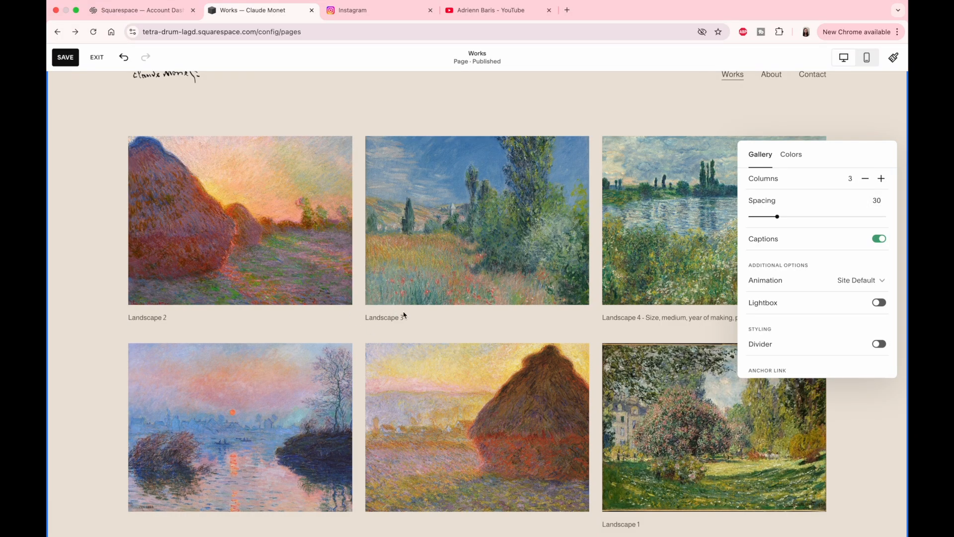
scroll(778, 282, down, 1)
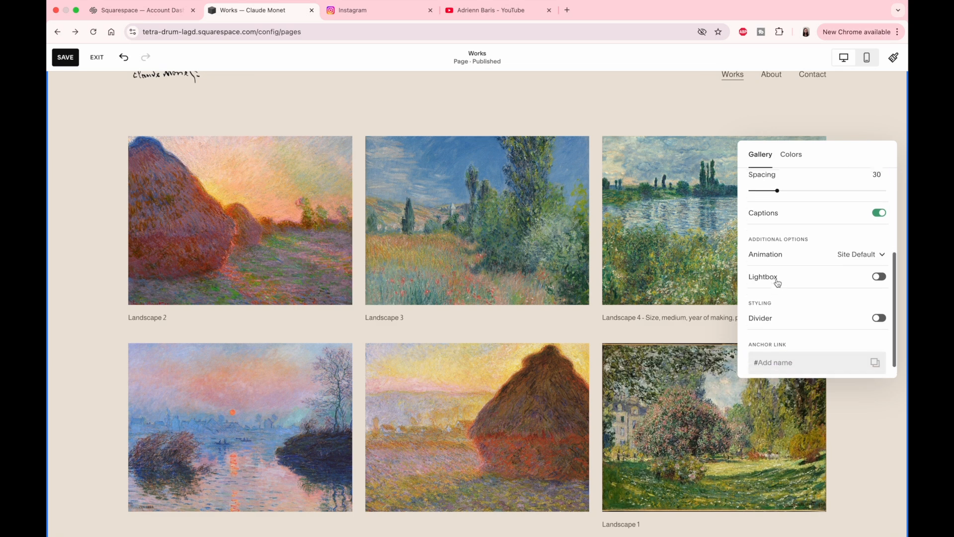
click(879, 273)
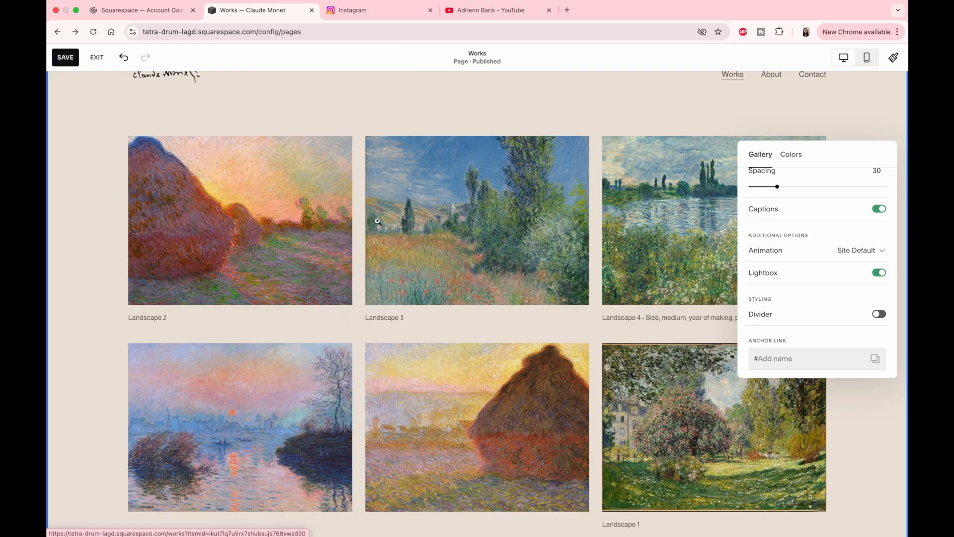
Step: Open the first painting in the lightbox, page forward through the next four paintings, and close the lightbox
click(295, 211)
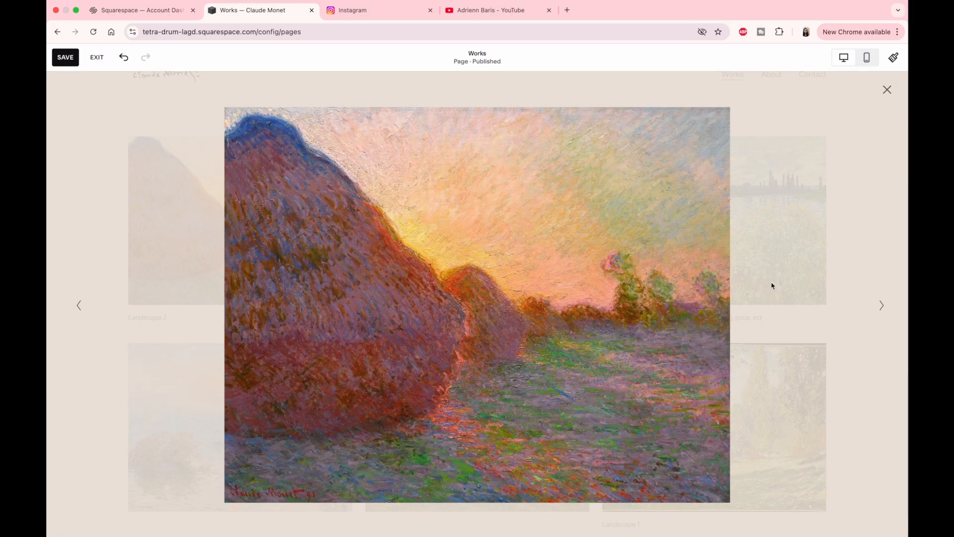
click(883, 307)
click(883, 306)
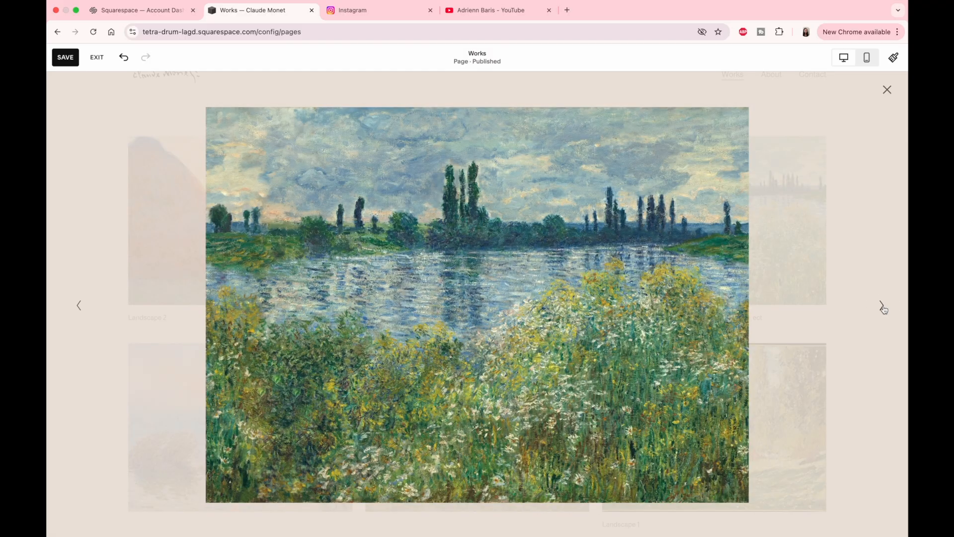
click(883, 306)
click(883, 306)
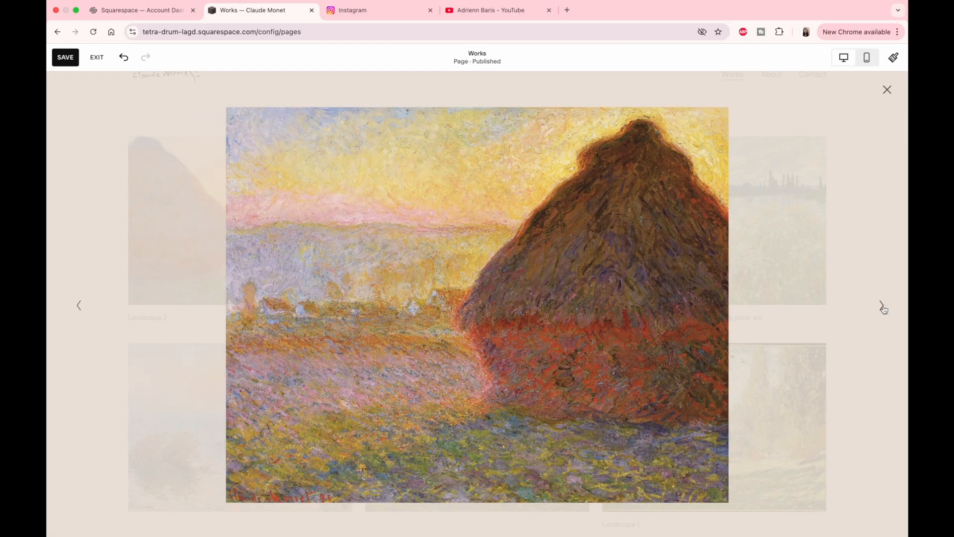
click(887, 92)
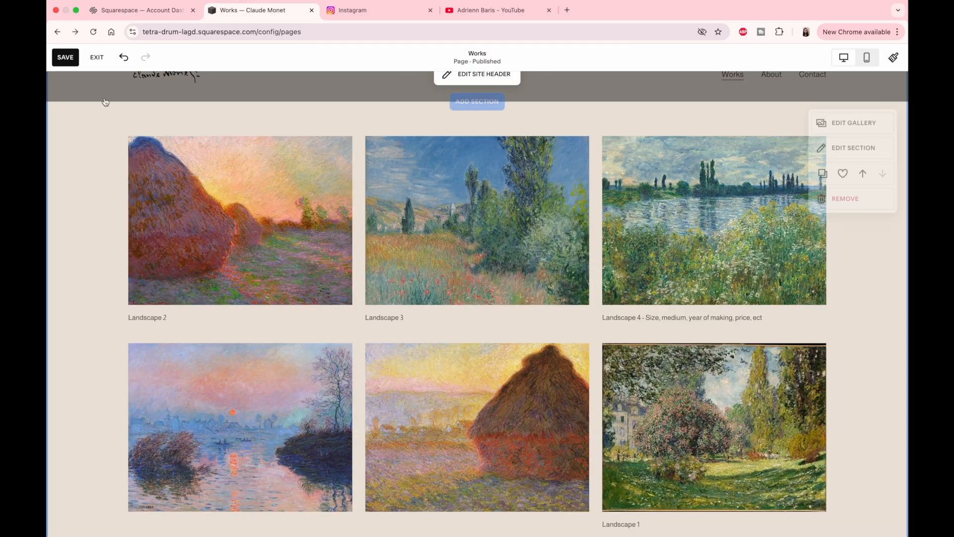
Step: Save the Works page changes and leave edit mode
click(66, 57)
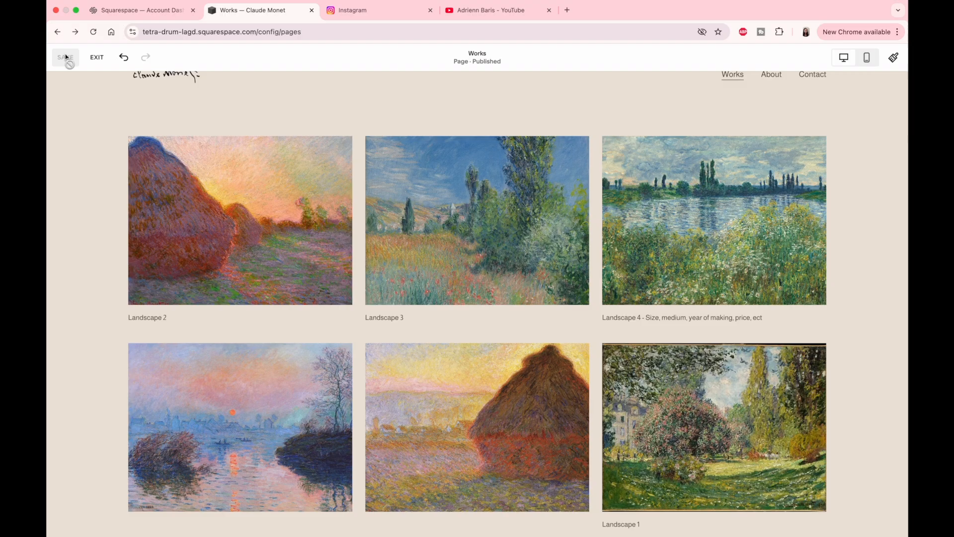
click(97, 58)
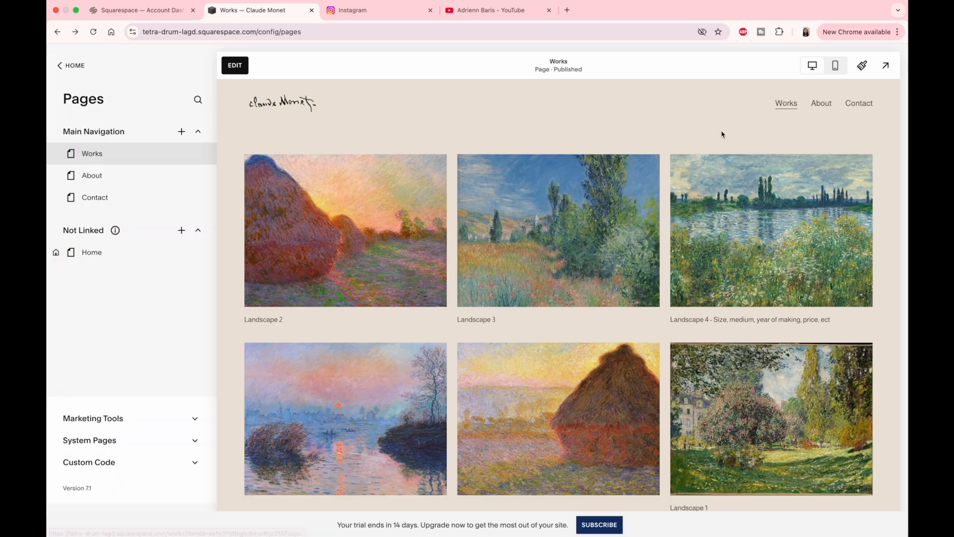
Step: Review the whole Works page in the full-screen preview, close it, and check the page in mobile view
click(889, 70)
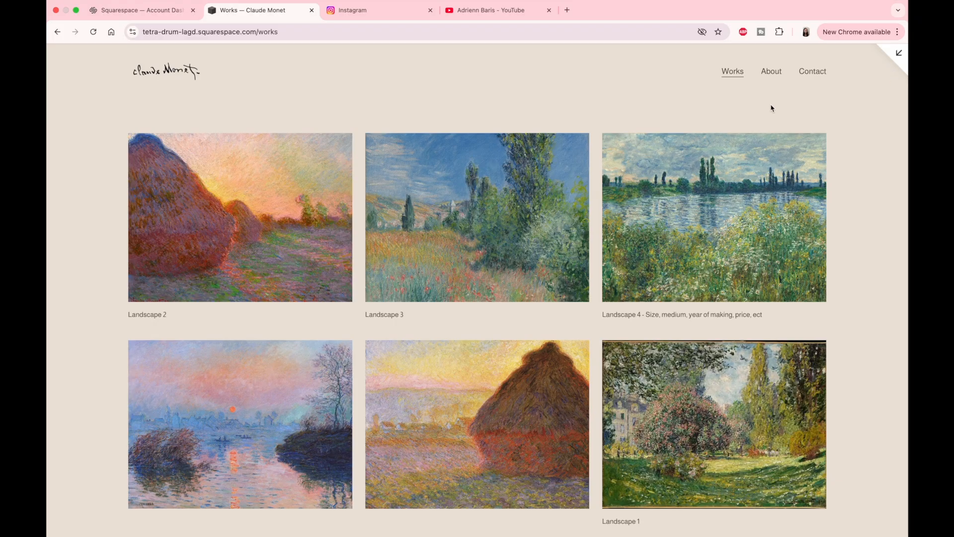
scroll(99, 212, down, 5)
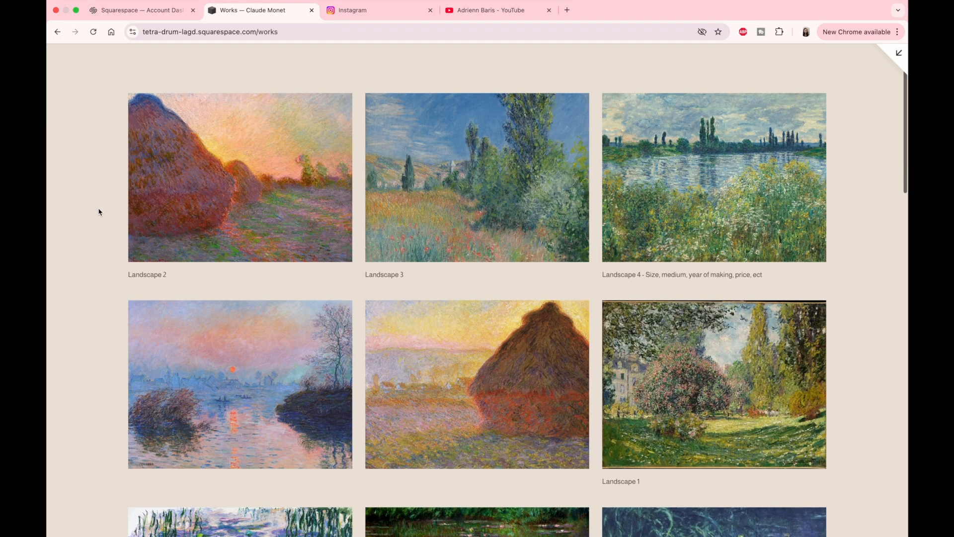
scroll(99, 212, down, 10)
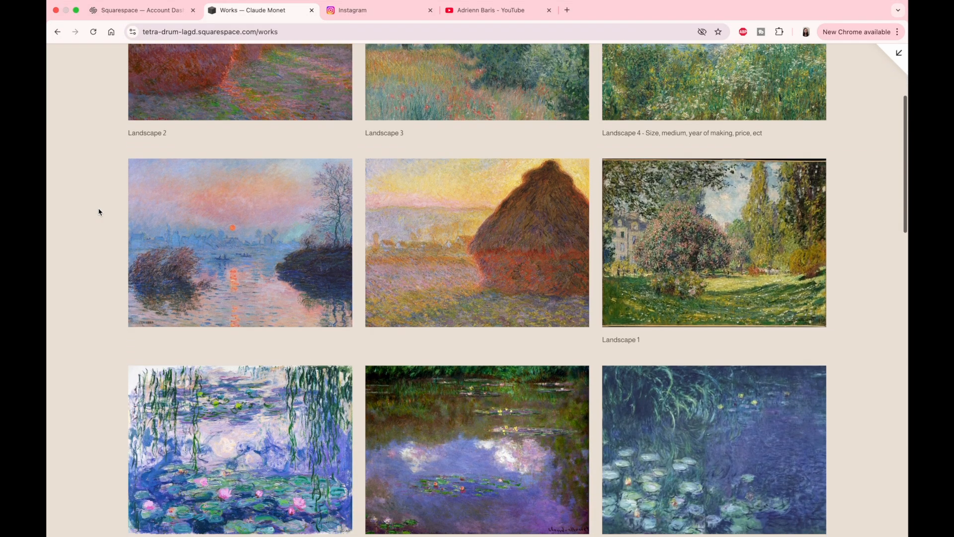
scroll(99, 212, down, 13)
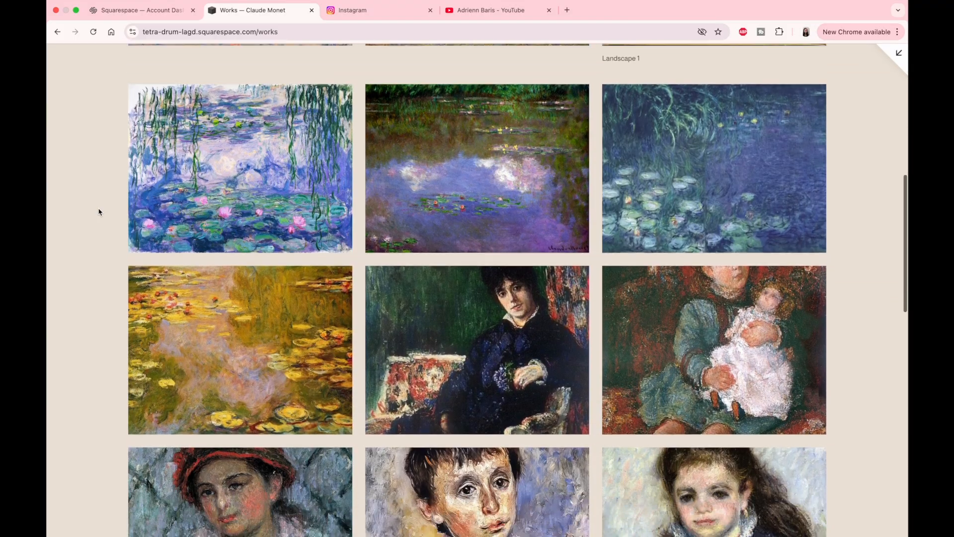
scroll(99, 212, down, 10)
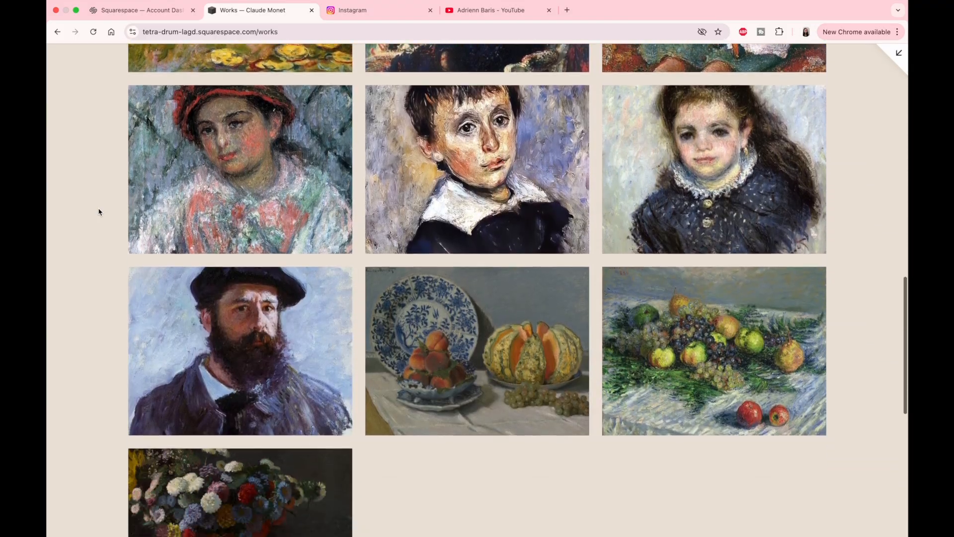
scroll(99, 212, down, 9)
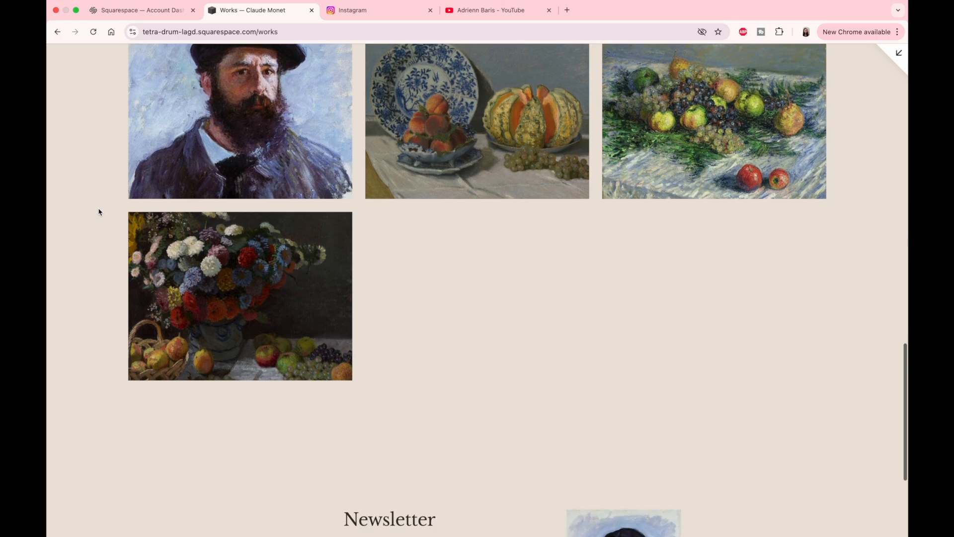
scroll(98, 213, up, 20)
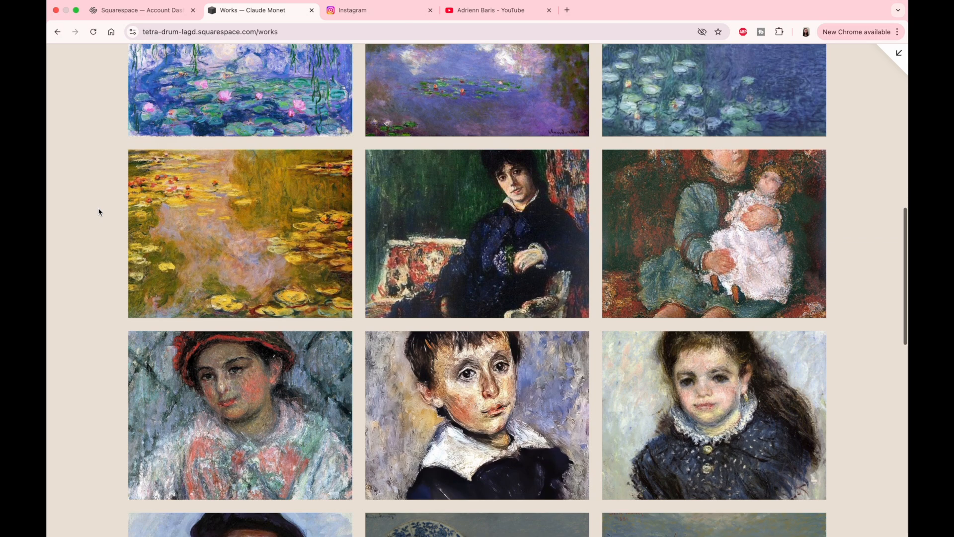
click(900, 57)
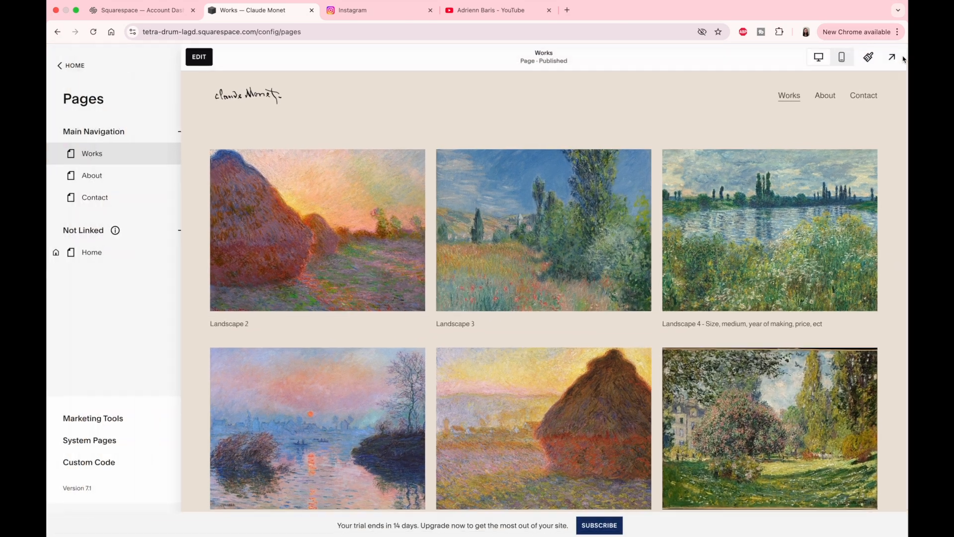
click(836, 66)
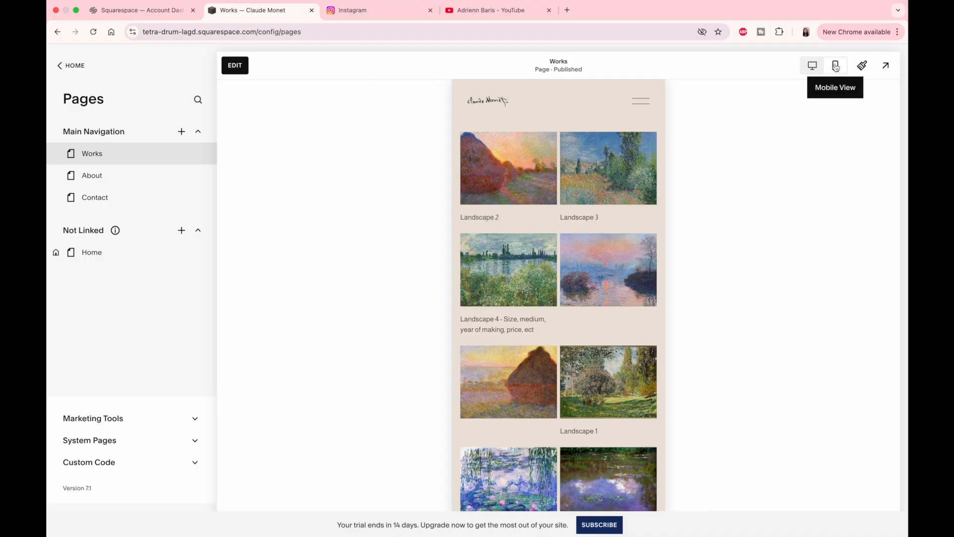
Step: Look over the Works gallery in mobile view, open the first painting in the lightbox, and page forward through the paintings
scroll(432, 294, down, 5)
scroll(431, 294, down, 3)
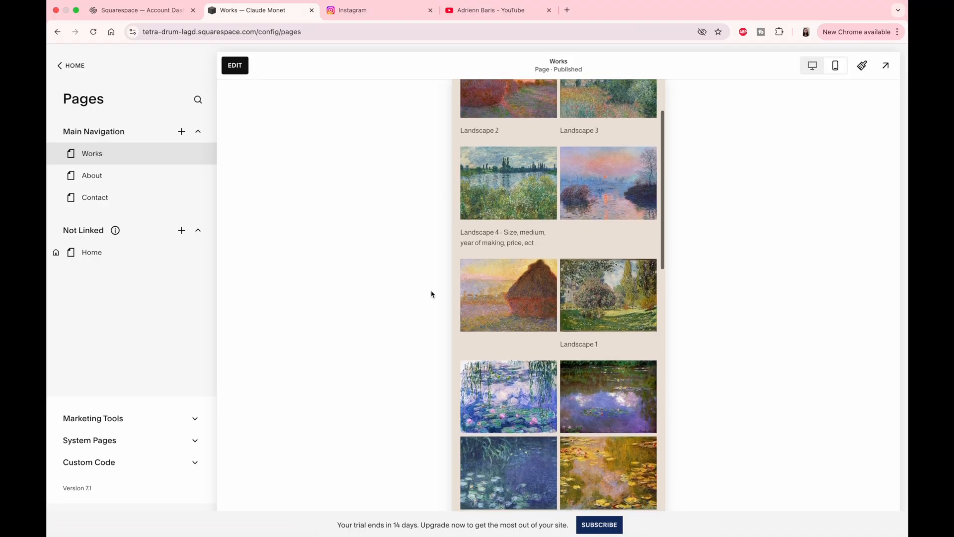
scroll(431, 294, up, 4)
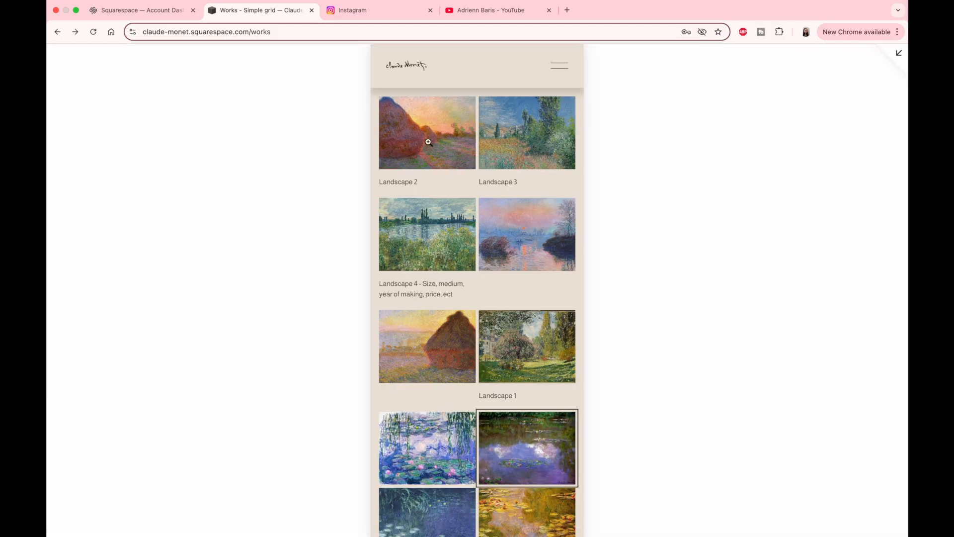
click(429, 142)
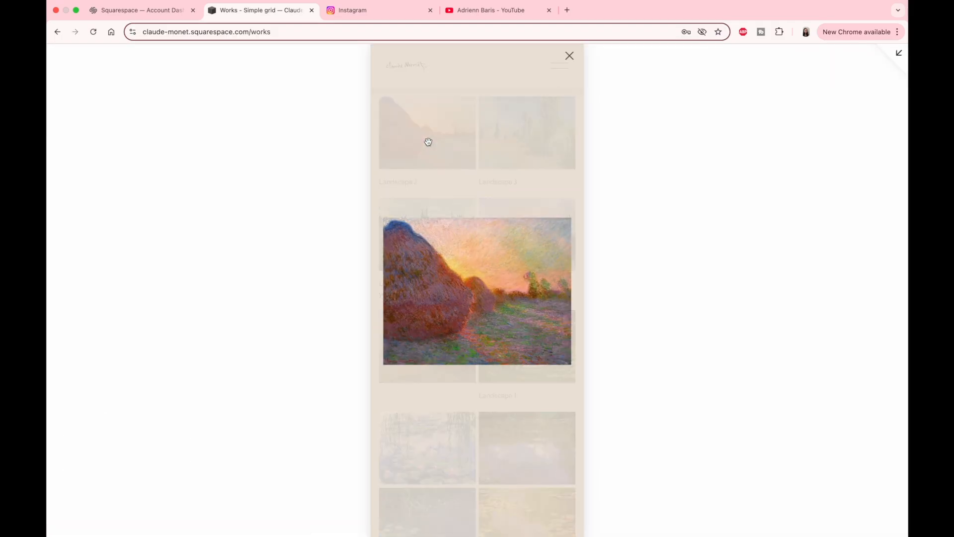
key(Right)
key(Right)
key(Right)
key(Right)
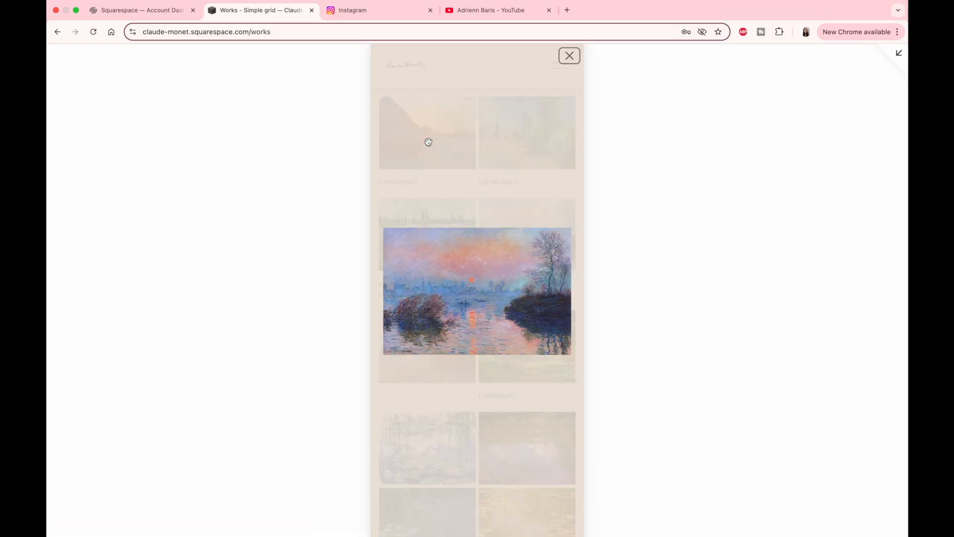
key(Right)
key(Right)
key(Right)
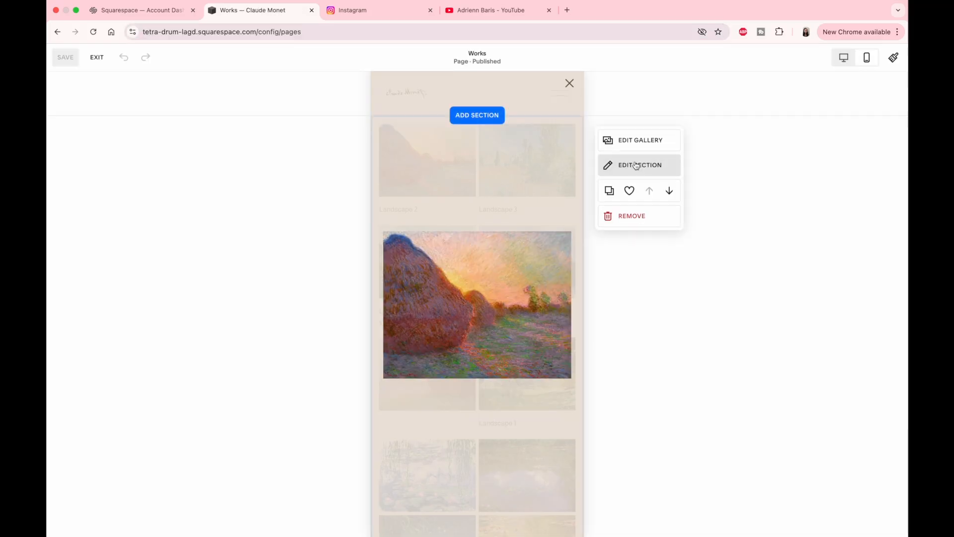
Step: Turn off captions for the Works gallery section, close the lightbox, and save the page
click(636, 166)
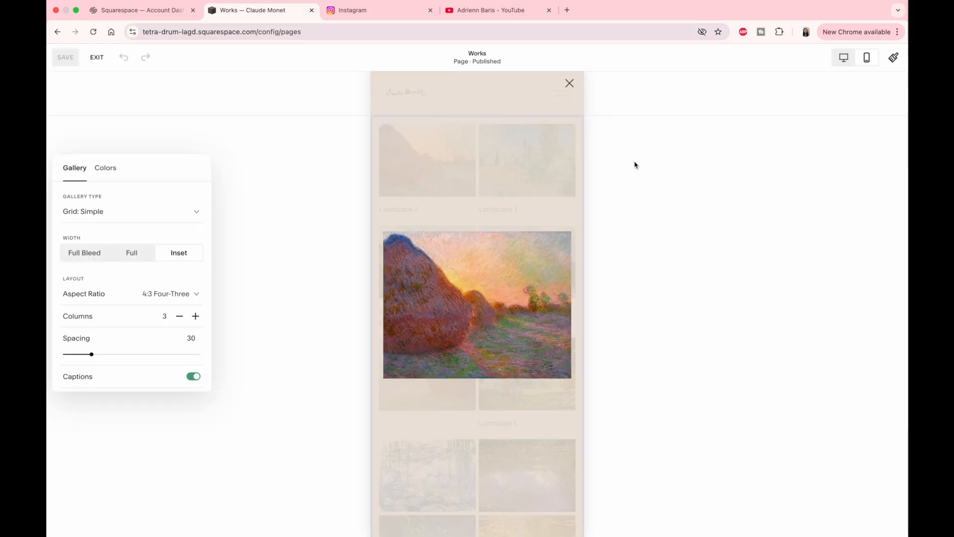
scroll(132, 335, down, 3)
scroll(133, 337, down, 1)
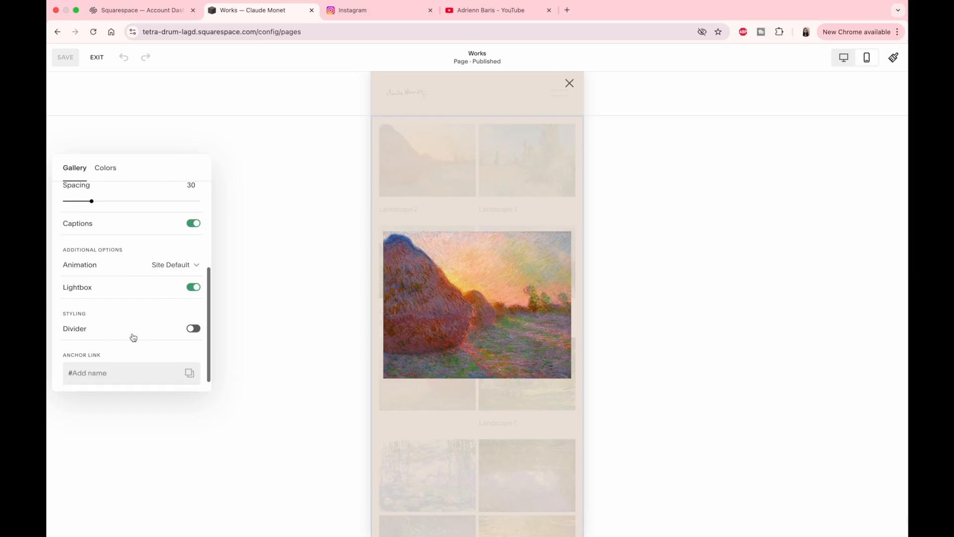
click(194, 224)
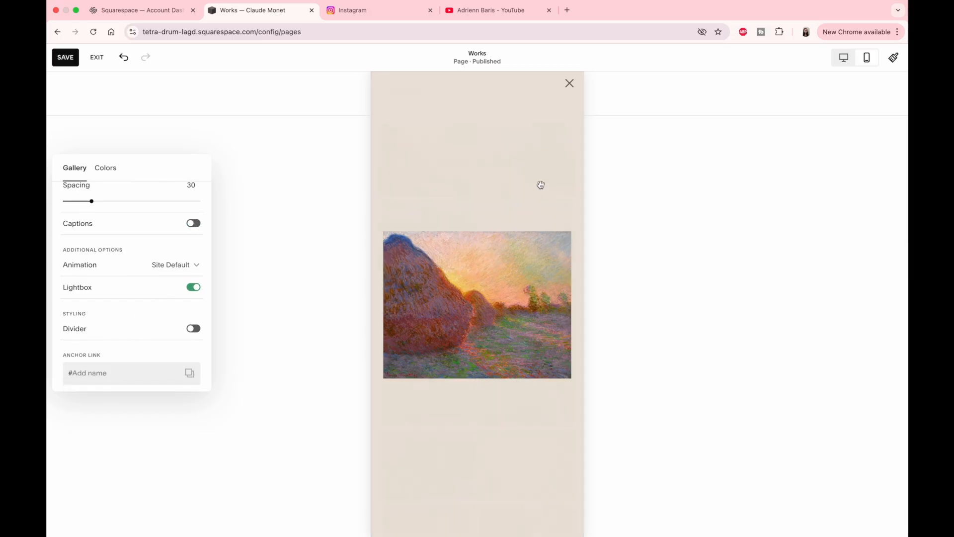
click(568, 85)
click(67, 59)
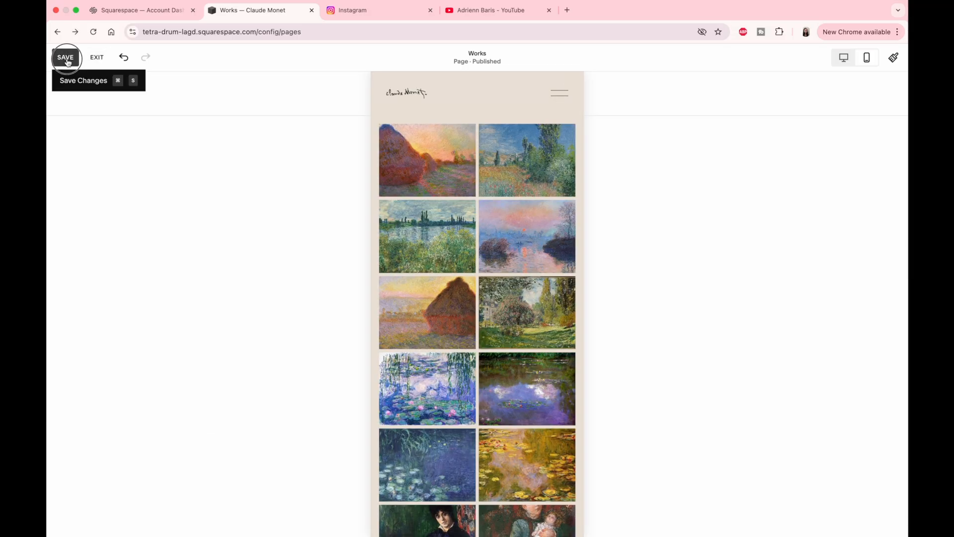
Step: Review the whole Works gallery in desktop view and leave edit mode
click(844, 58)
scroll(453, 301, down, 2)
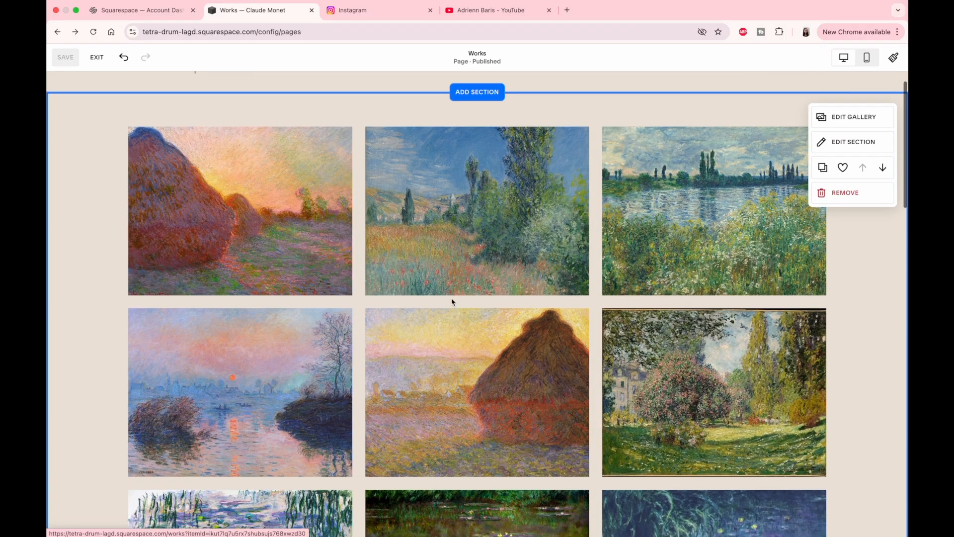
scroll(453, 301, down, 5)
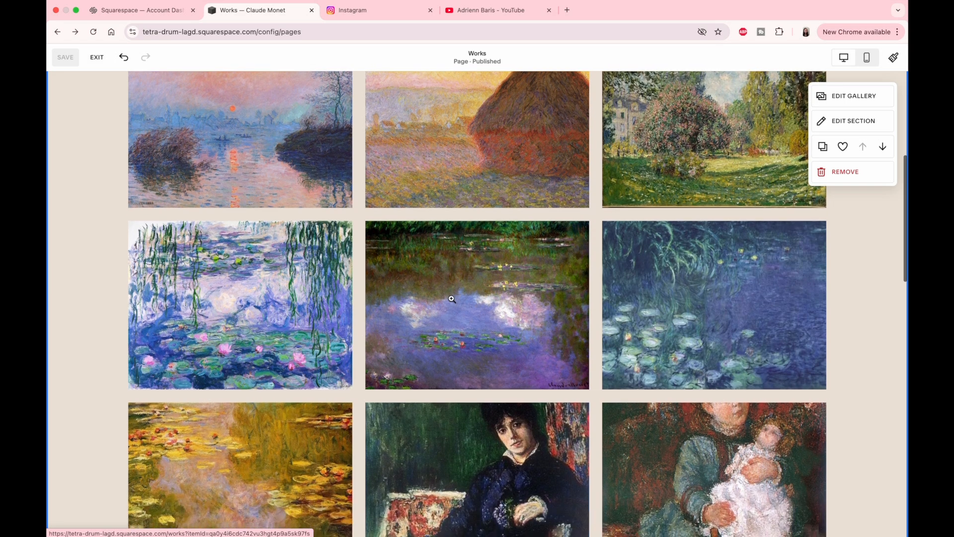
scroll(452, 299, down, 8)
scroll(451, 298, down, 4)
scroll(451, 298, up, 9)
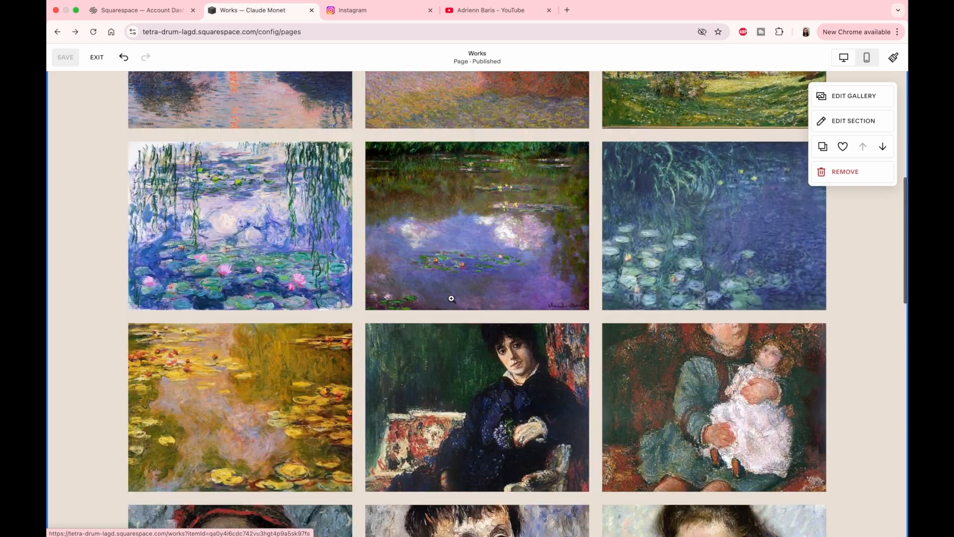
scroll(451, 299, up, 10)
click(97, 58)
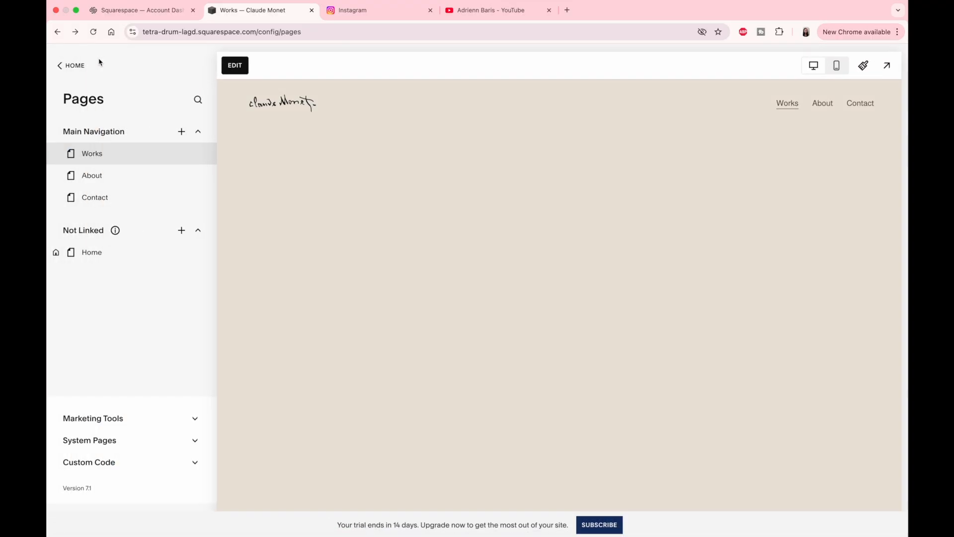
Step: Open the Home page for editing and bring up the link options of the banner's Works button
click(100, 254)
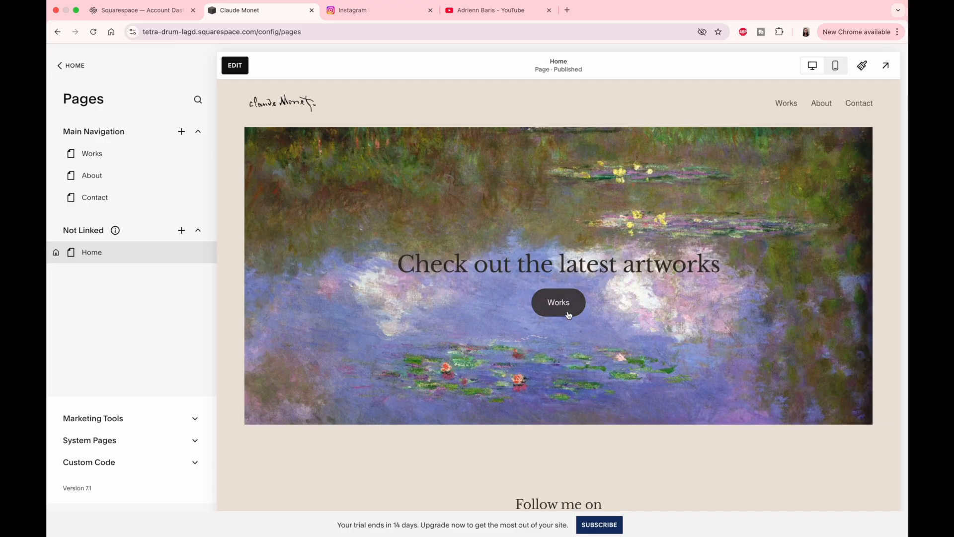
click(559, 308)
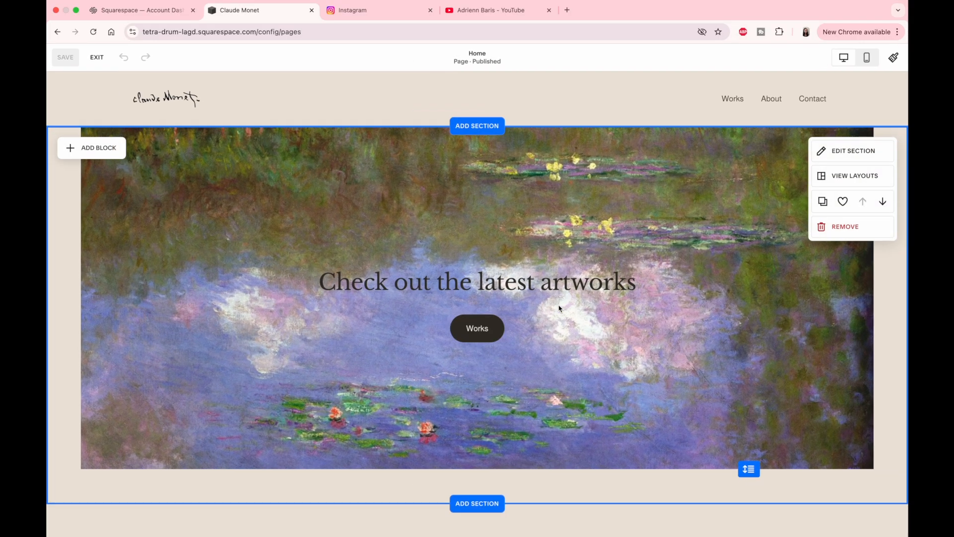
click(478, 330)
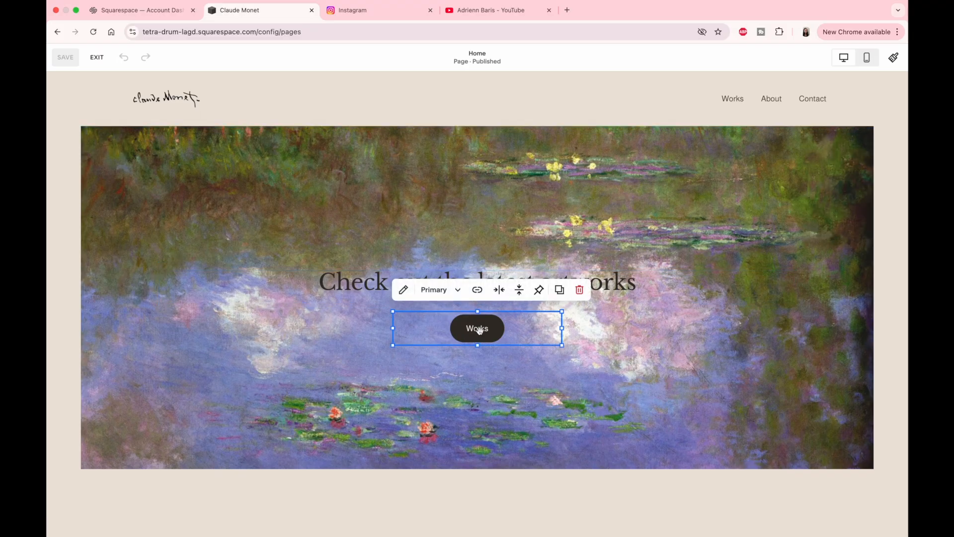
click(477, 290)
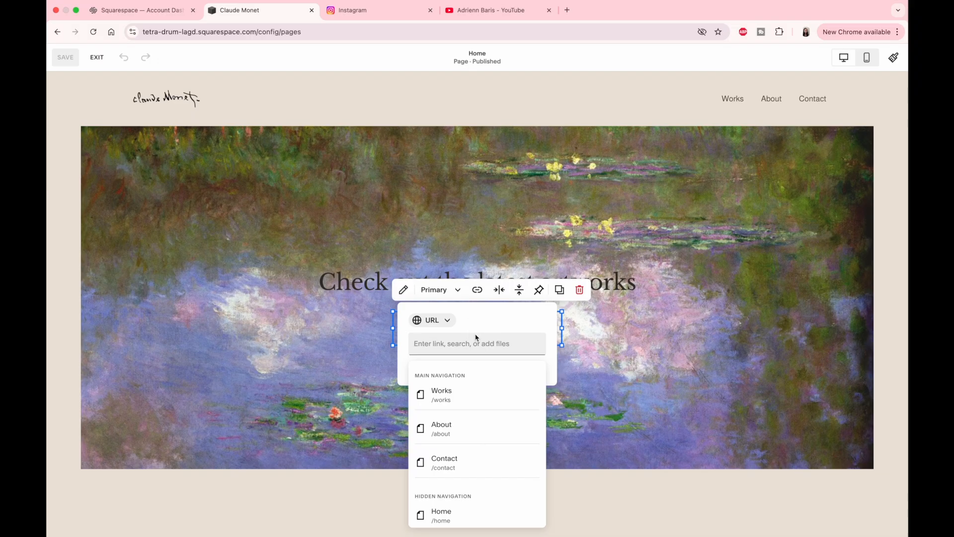
Step: Link the Works button on the Home page to the /works page, then save and leave page editing
click(458, 398)
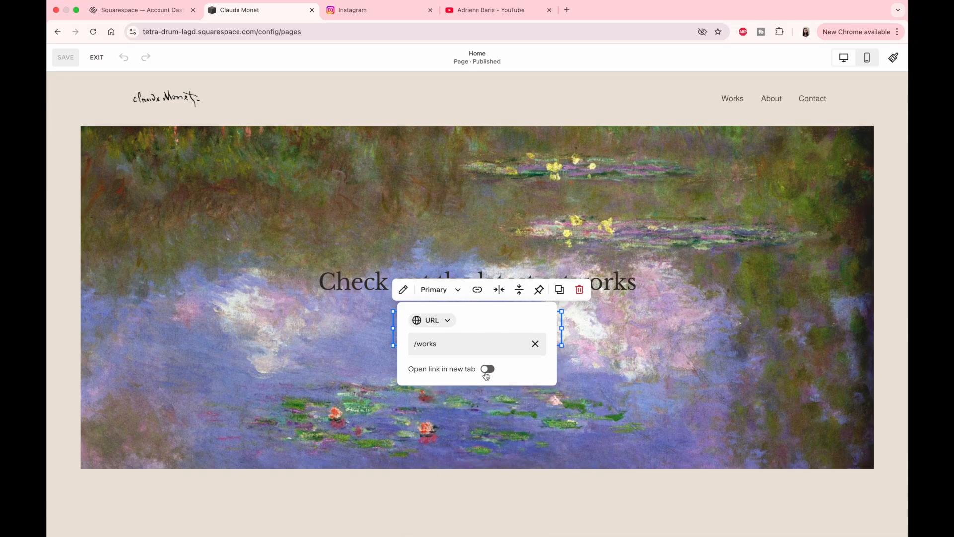
click(671, 311)
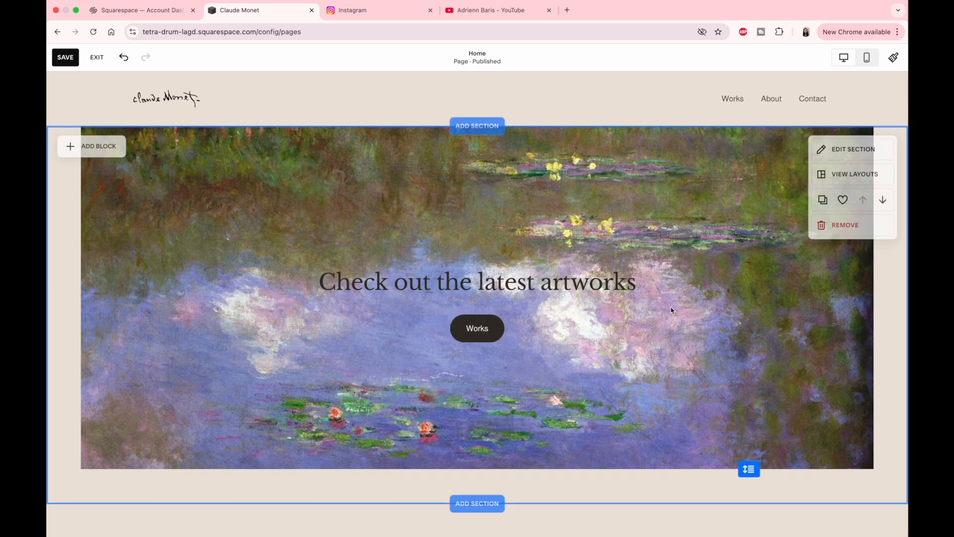
click(66, 57)
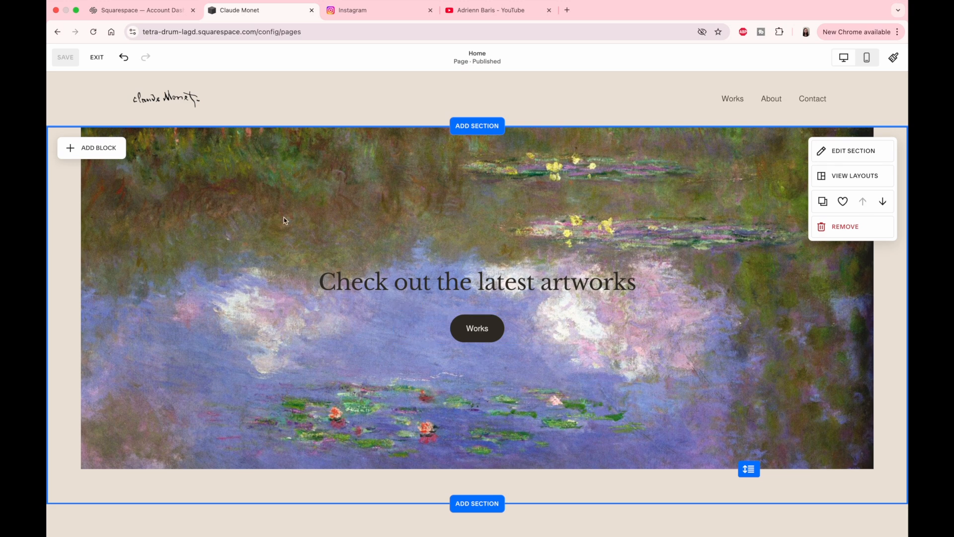
click(98, 57)
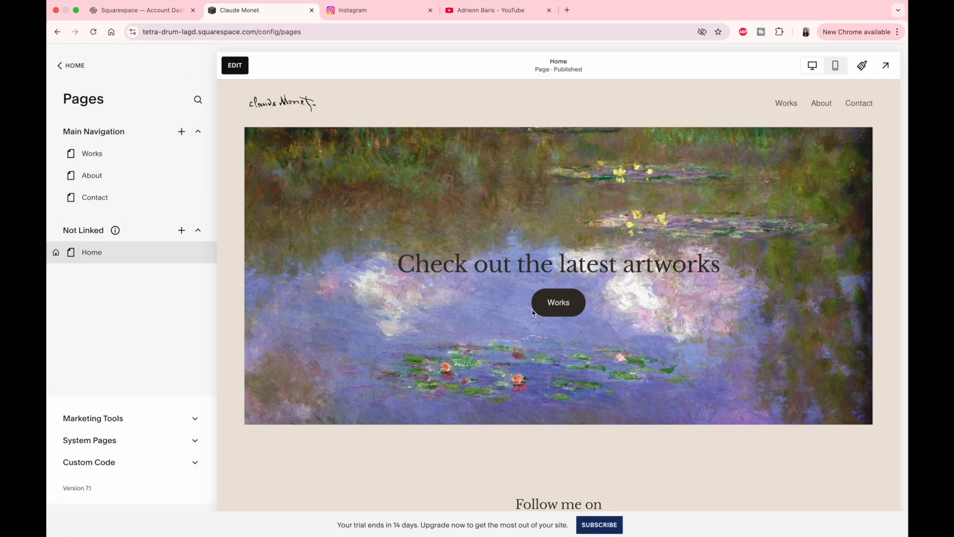
Step: Follow the Works button to the Works page and move that page from Main Navigation to Not Linked
click(568, 311)
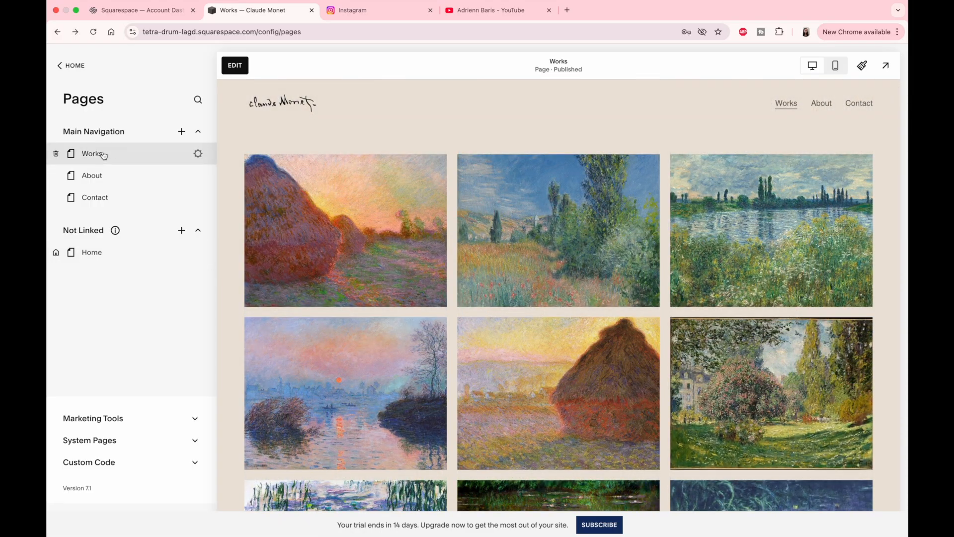
drag(143, 154, 143, 255)
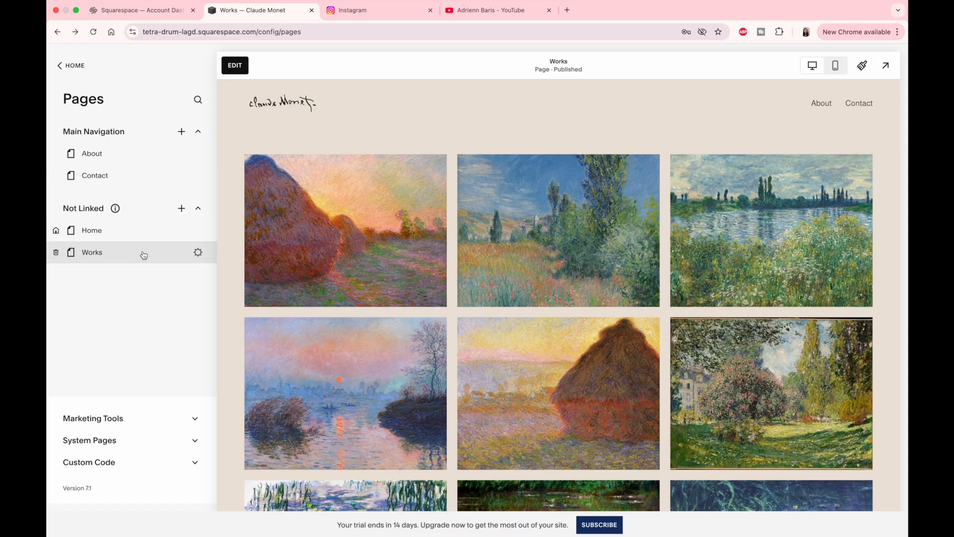
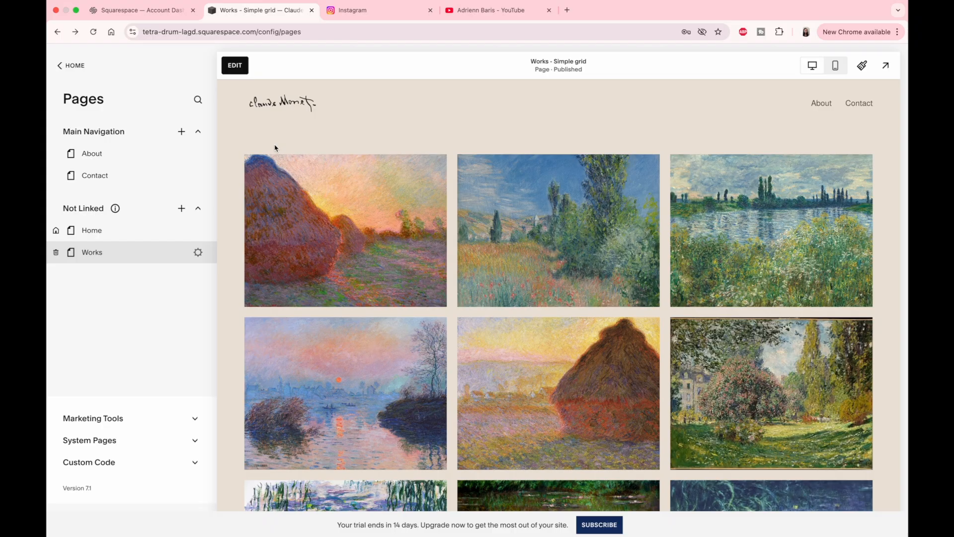
Step: Add a dropdown named Portfolio to the Main Navigation
click(181, 131)
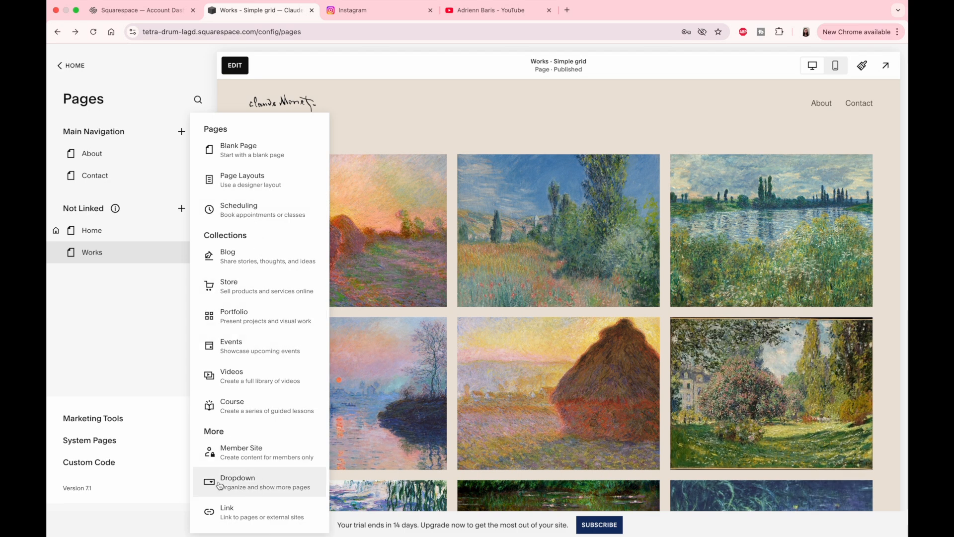
click(250, 485)
text(Portfolio)
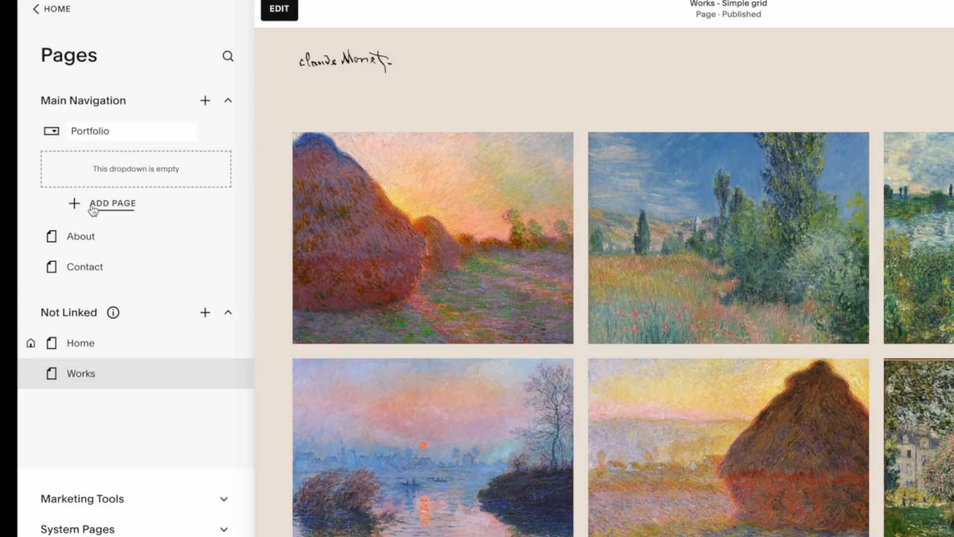
Step: Add a blank page named Landscapes inside the Portfolio dropdown
click(75, 205)
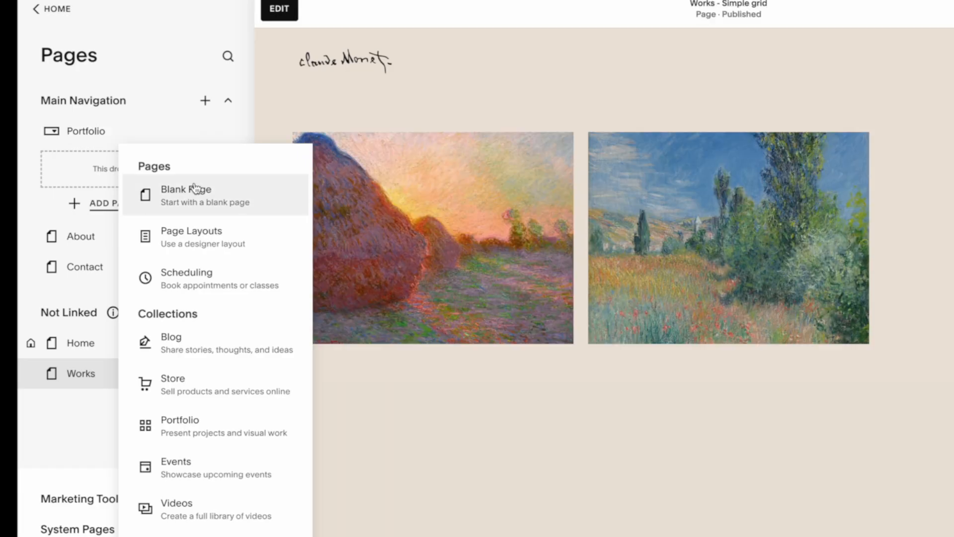
click(198, 190)
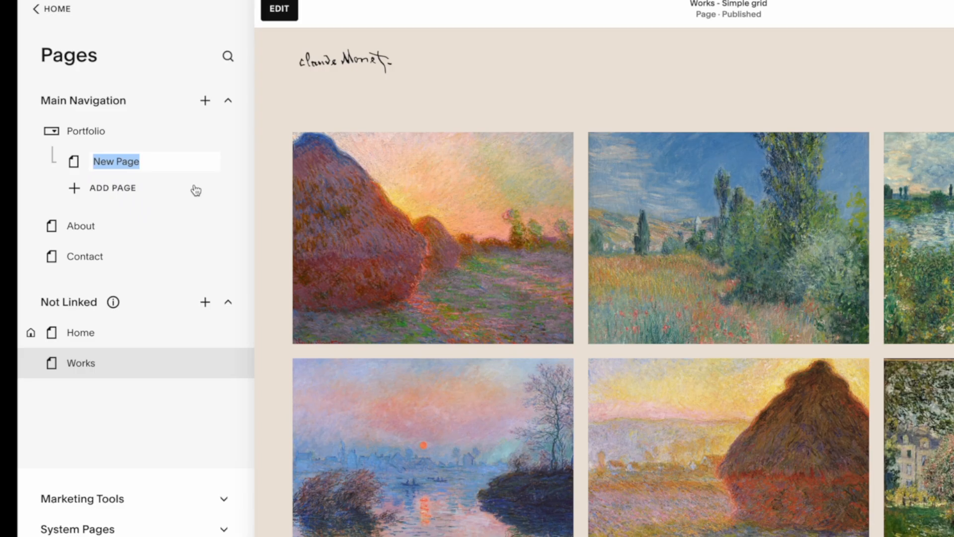
text(Landscapes)
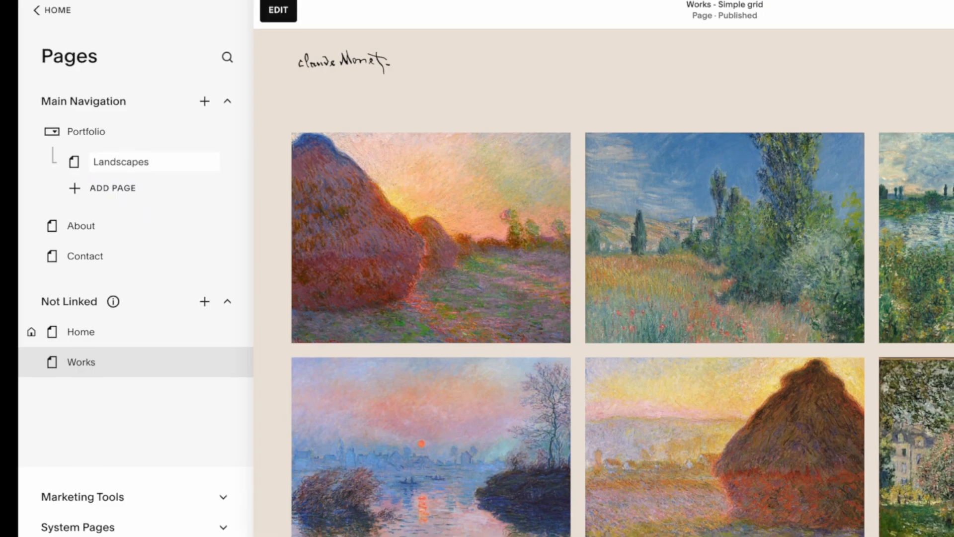
key(Return)
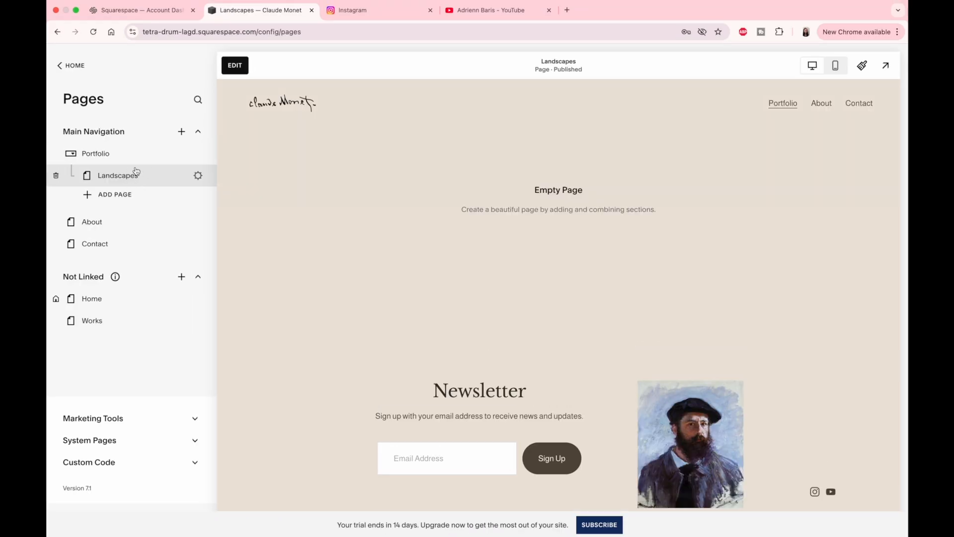
Step: Add an Images section to the empty Landscapes page, using the gallery grid of two rows of three pictures
click(241, 66)
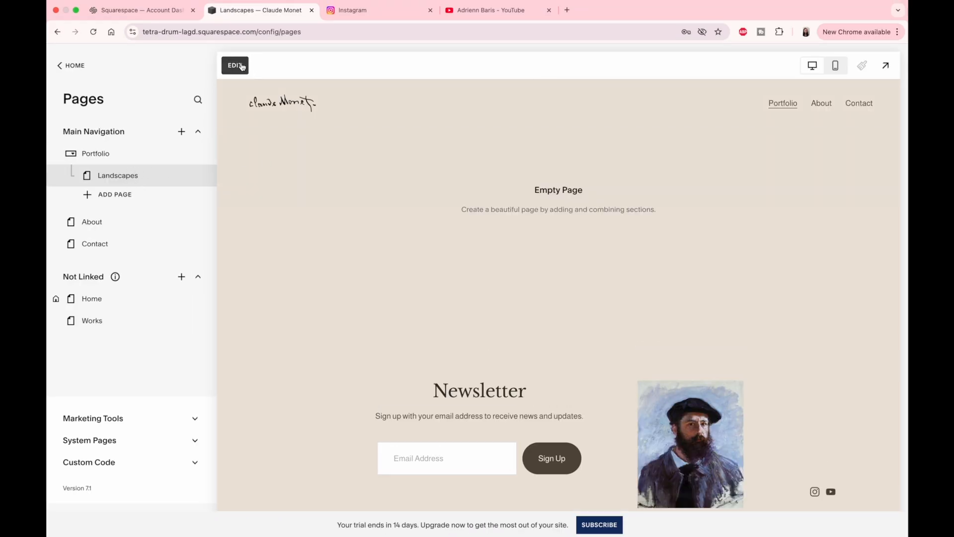
click(476, 224)
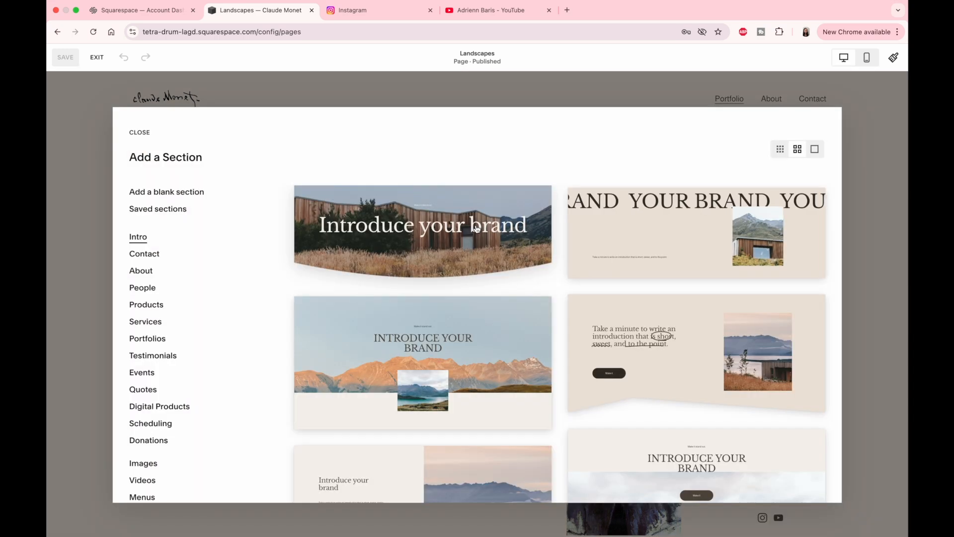
scroll(177, 268, down, 3)
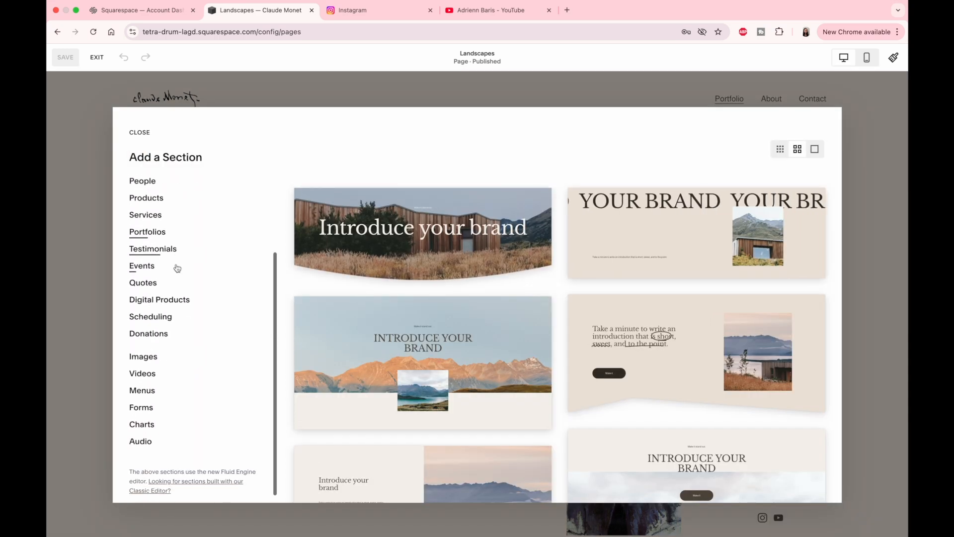
click(143, 356)
scroll(449, 346, down, 15)
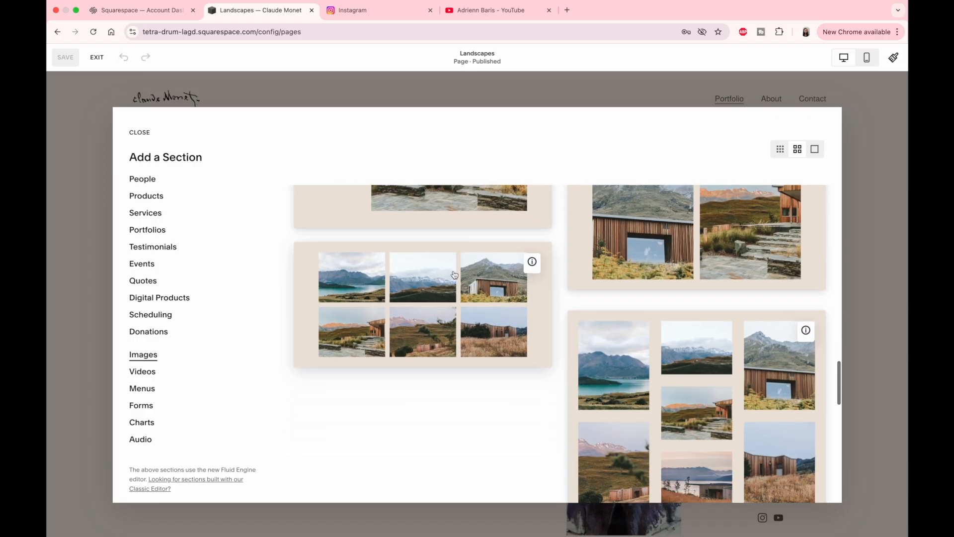
click(421, 298)
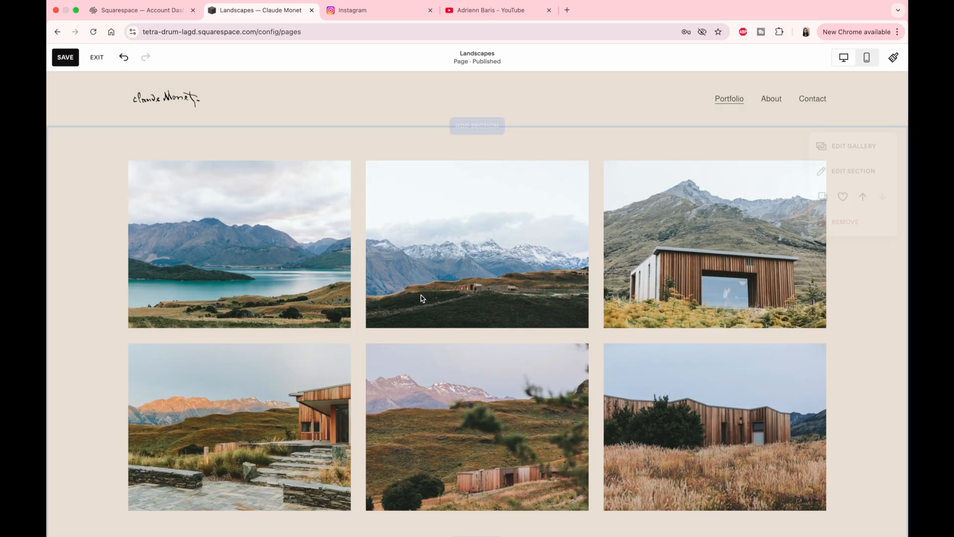
Step: Delete all six placeholder images from the new gallery
click(864, 155)
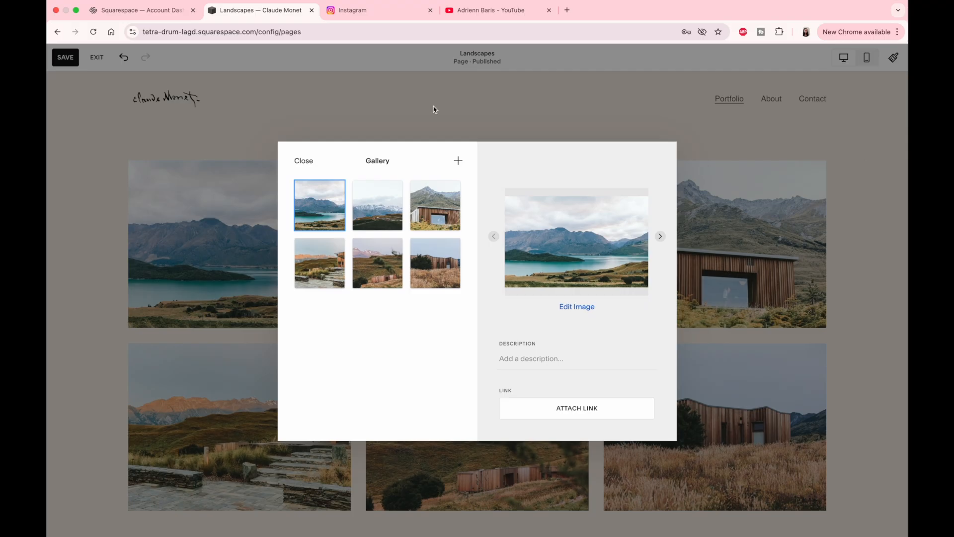
drag(329, 336, 442, 189)
click(610, 417)
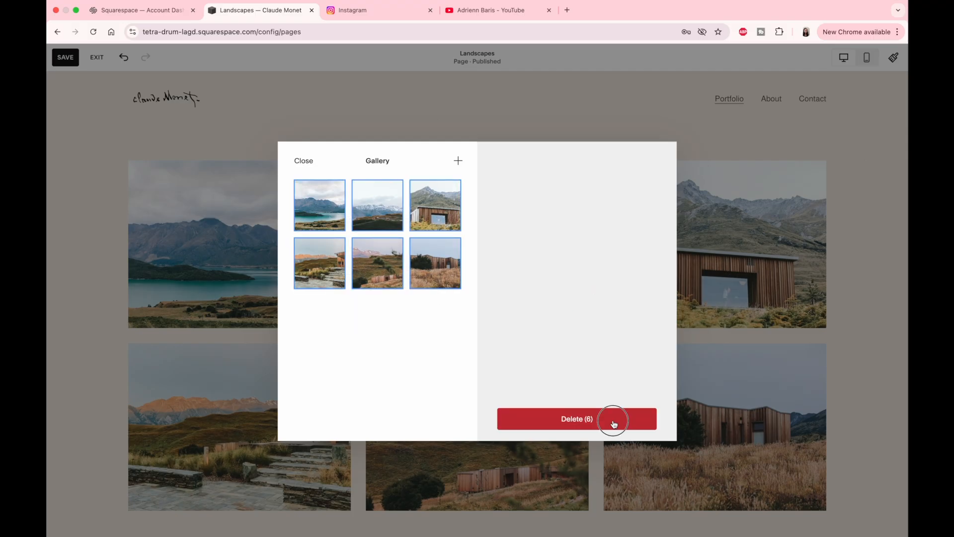
click(530, 316)
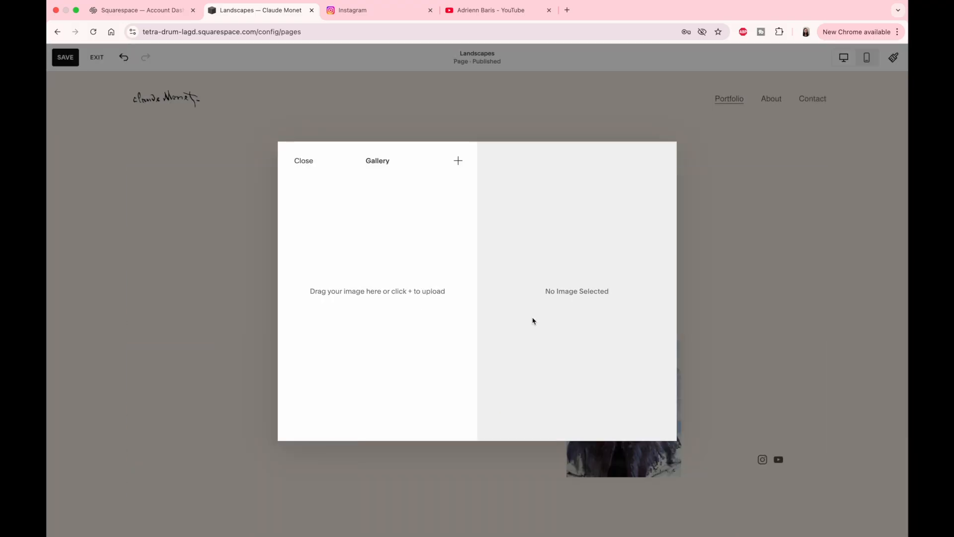
Step: Upload the six files Monet_Landscape_1 to Monet_Landscape_6 from the Monet - Paintings folder into the gallery
click(458, 160)
click(451, 205)
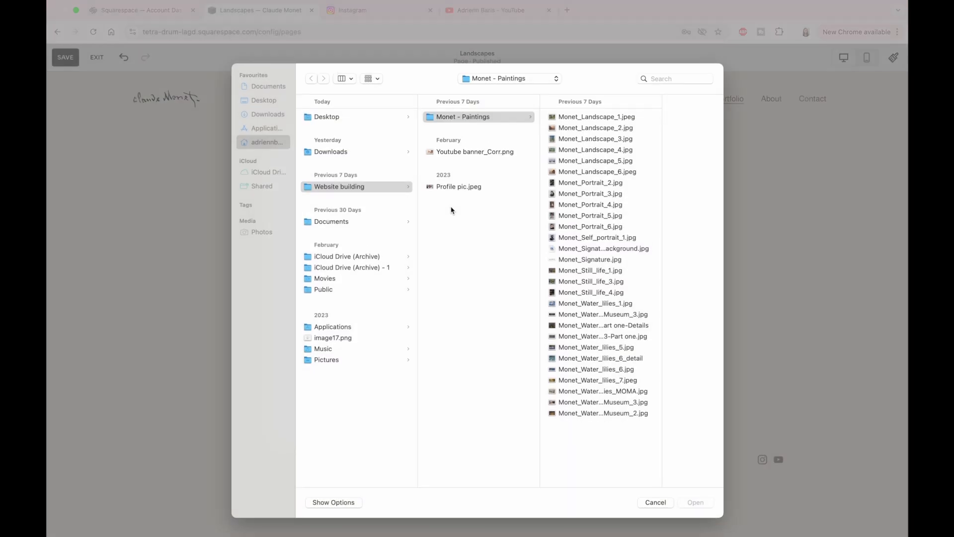
click(537, 117)
shift+click(582, 172)
click(703, 503)
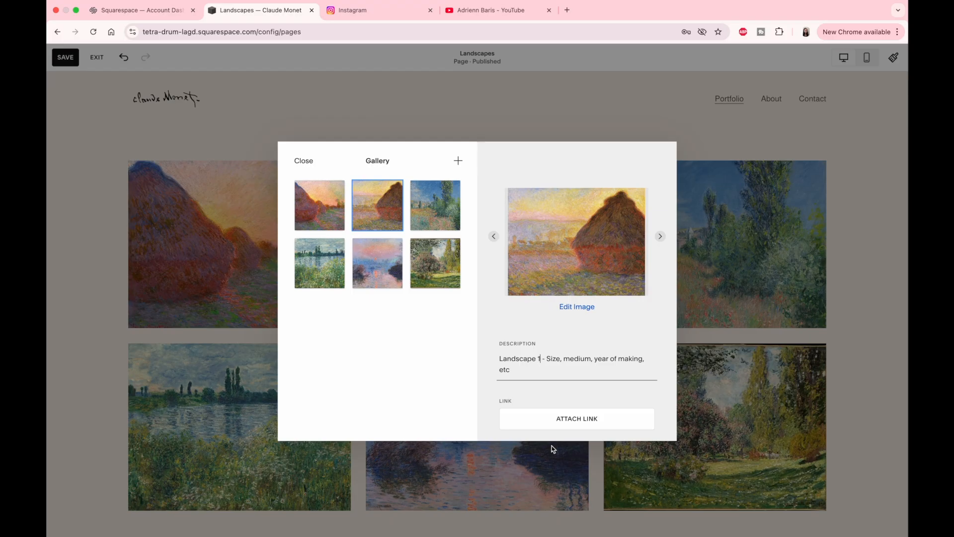
Step: Describe the gallery images as "Landscape 1 - Size, medium, year of making, etc", numbering each image in order, and close the gallery editor
click(434, 218)
click(543, 358)
text(Landscape 1 Size, medium, year of making, etc)
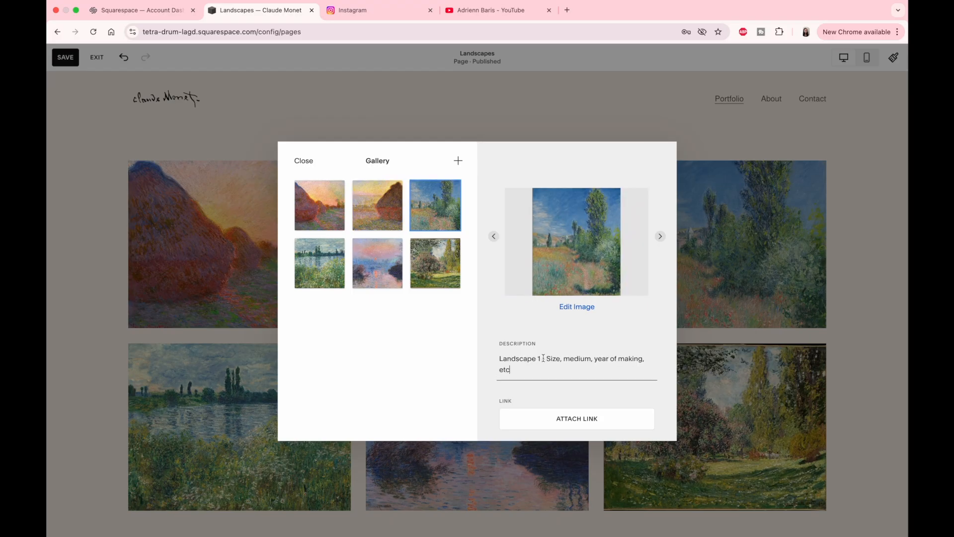
click(308, 168)
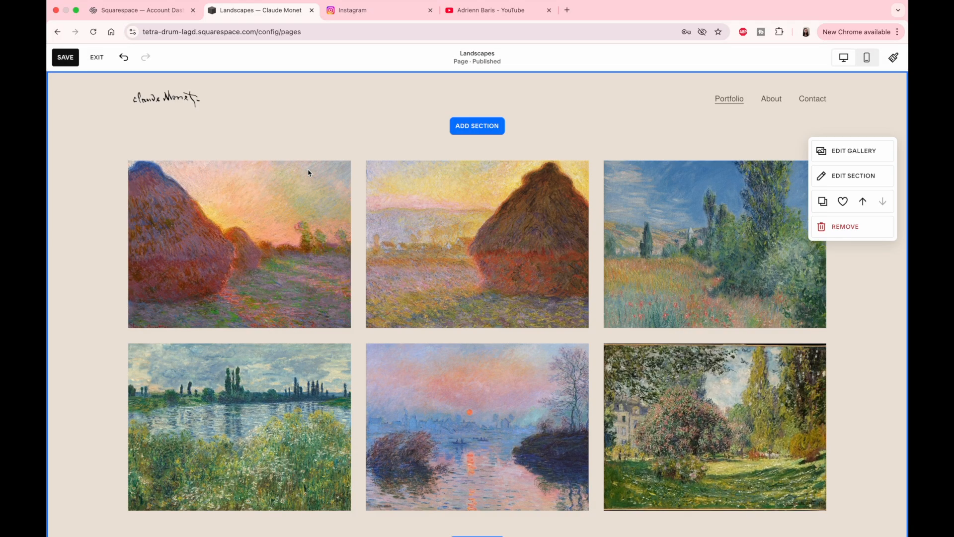
Step: Set the Landscapes gallery section to 3 columns with a spacing of 30
click(850, 175)
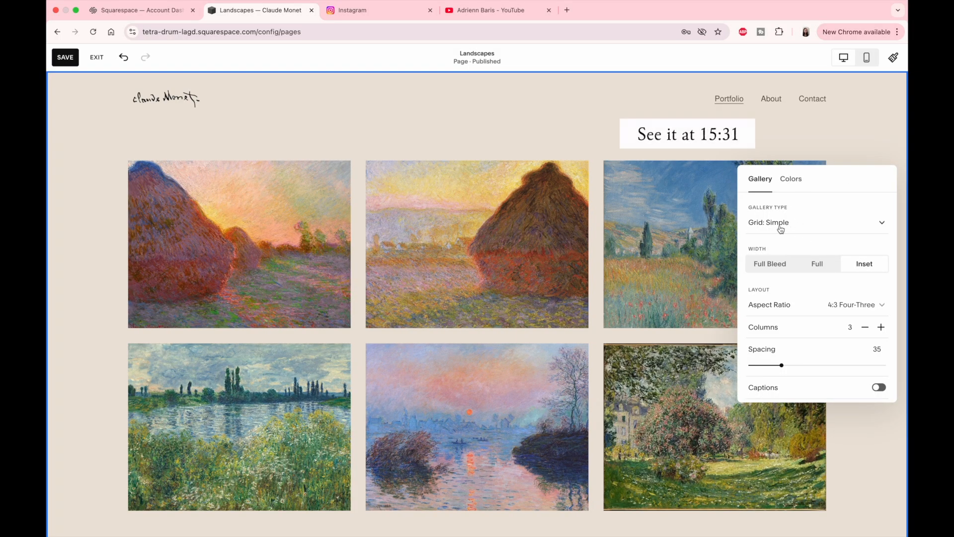
scroll(781, 229, down, 2)
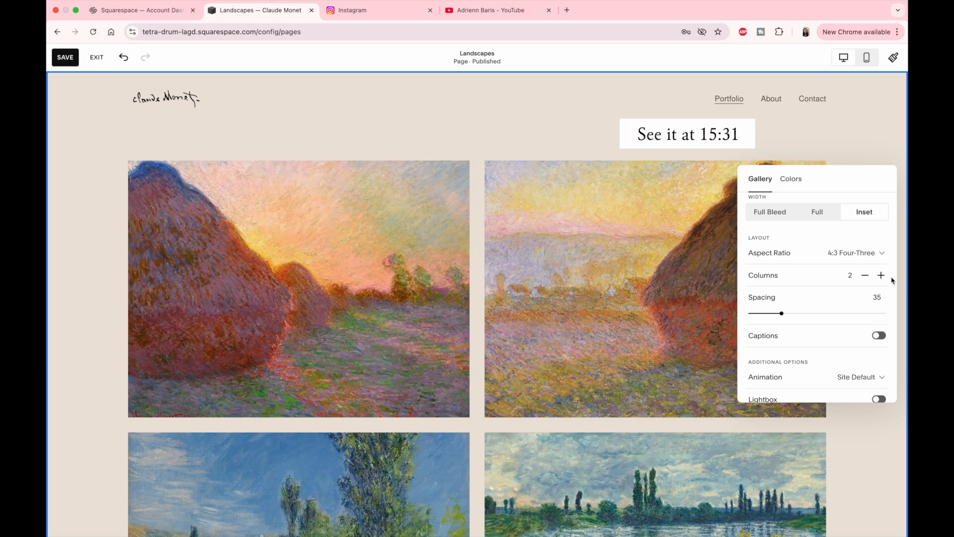
click(882, 277)
double_click(880, 294)
text(30)
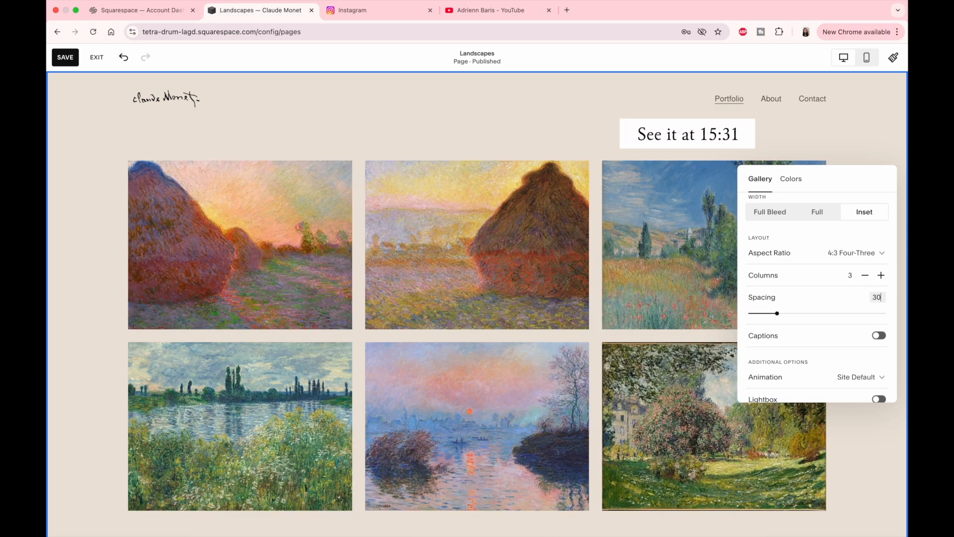
Step: Turn on captions and the lightbox for the gallery section and save the page
scroll(816, 332, down, 2)
click(879, 298)
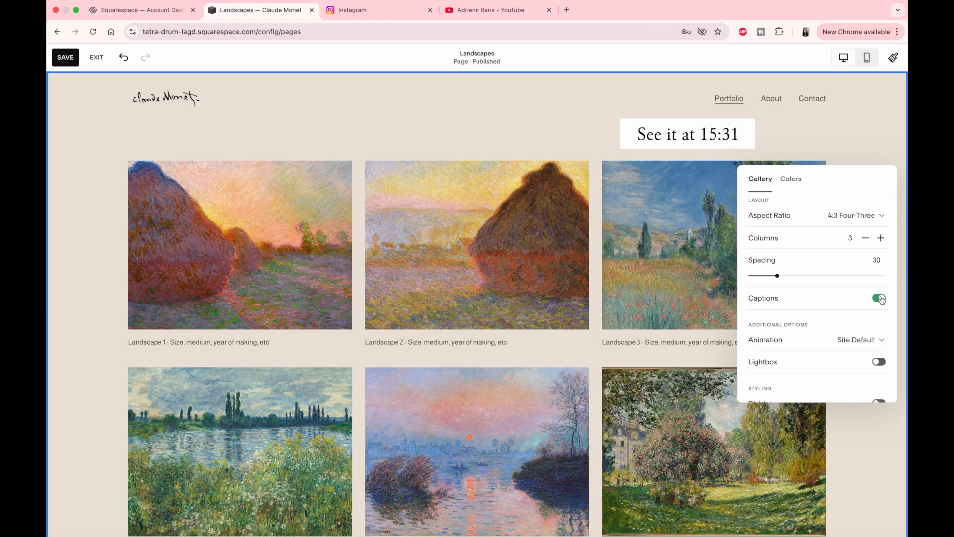
scroll(820, 325, down, 4)
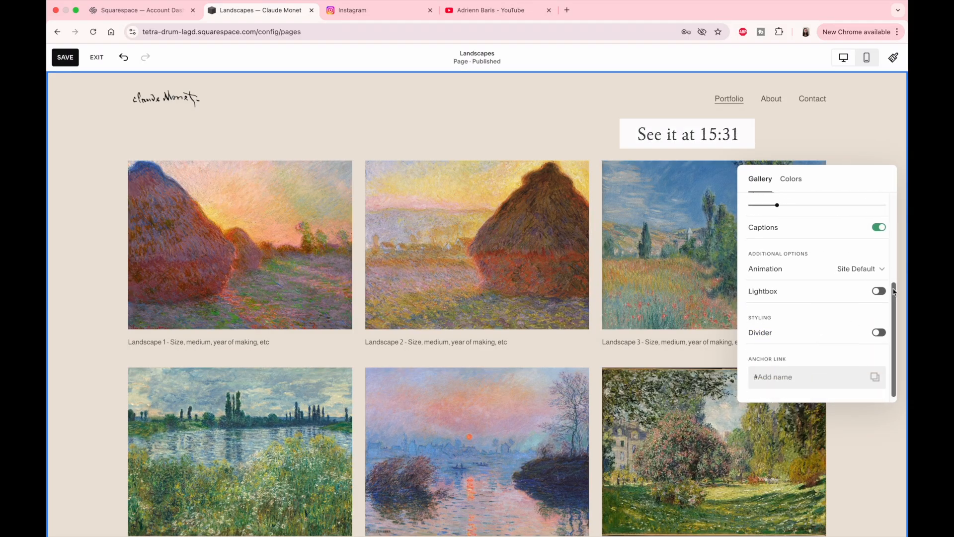
click(879, 292)
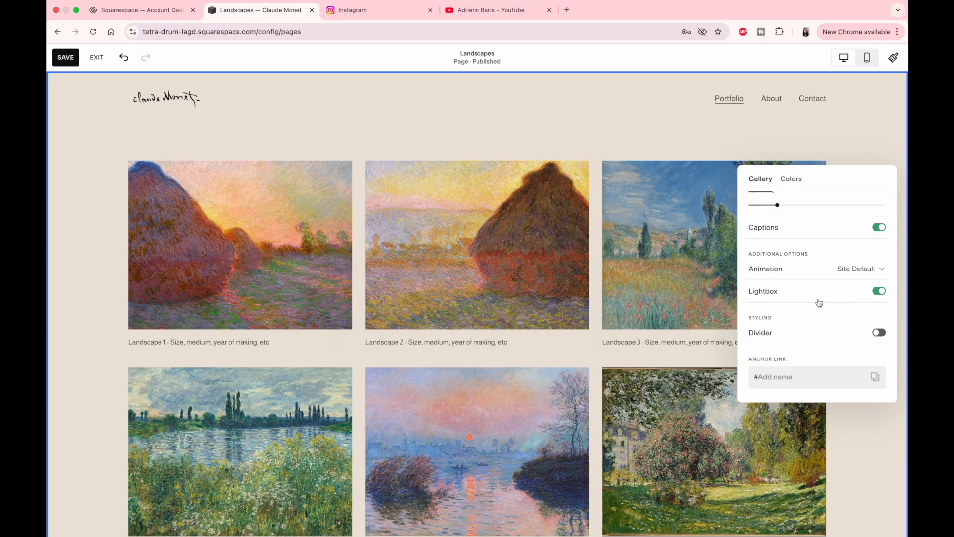
click(703, 294)
click(66, 58)
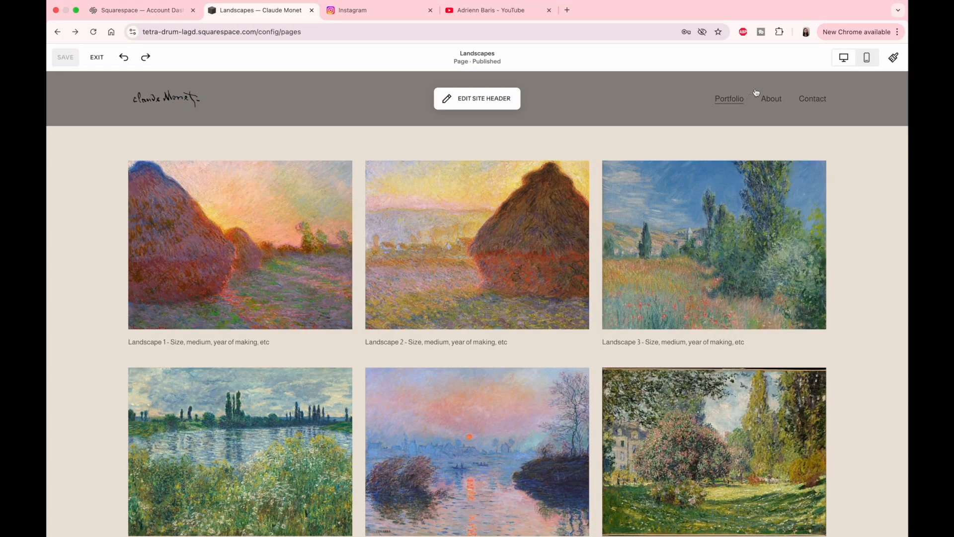
Step: Check the Landscapes page in mobile view and leave page editing
click(866, 59)
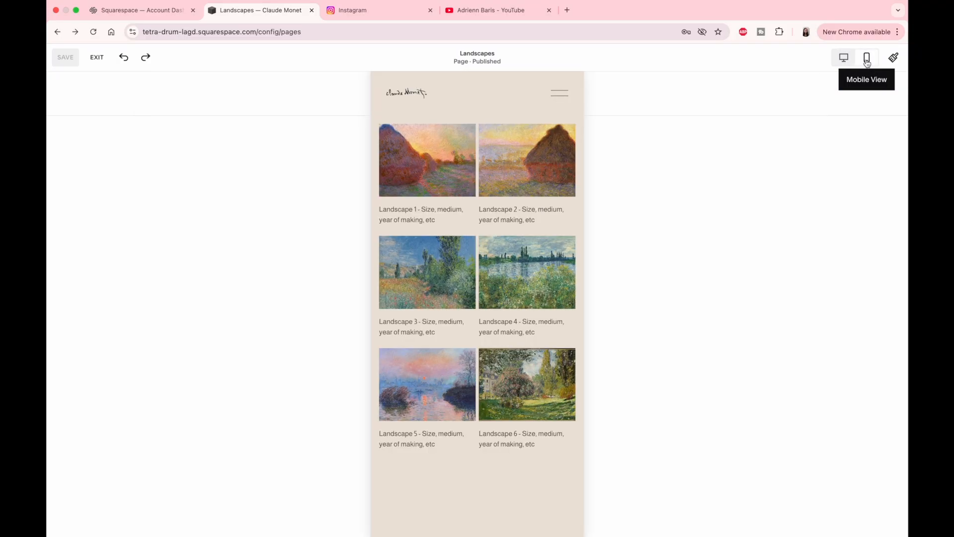
click(97, 58)
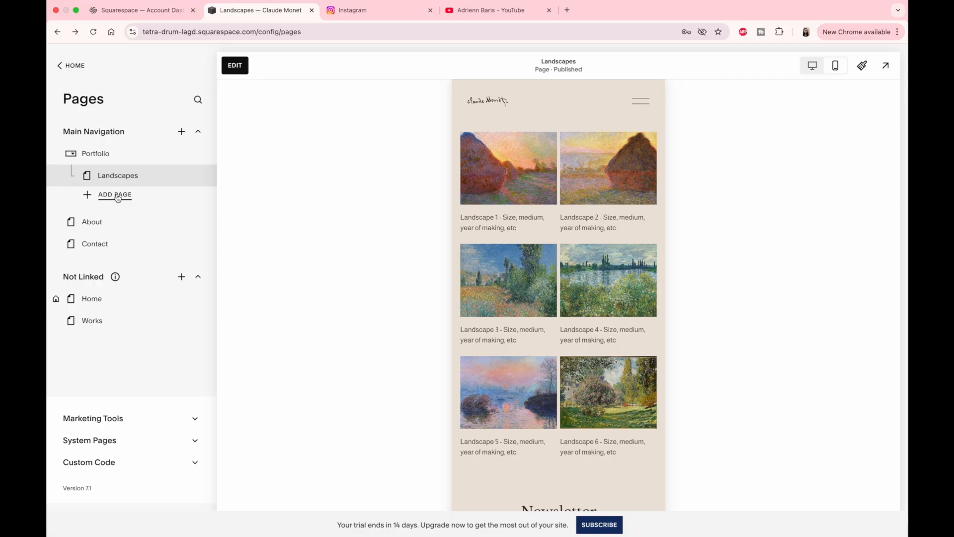
Step: Duplicate the Landscapes page from its page settings and confirm making the copy
click(199, 176)
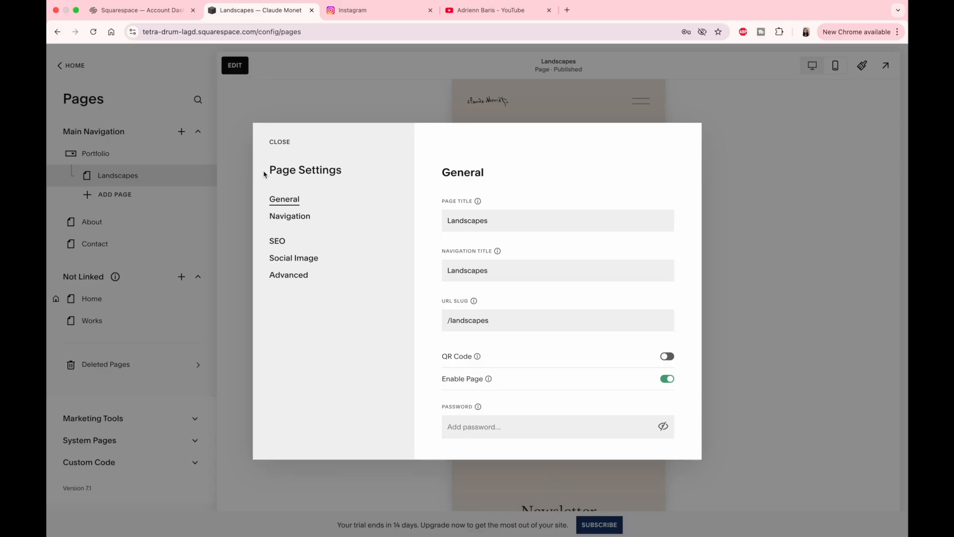
scroll(588, 205, down, 2)
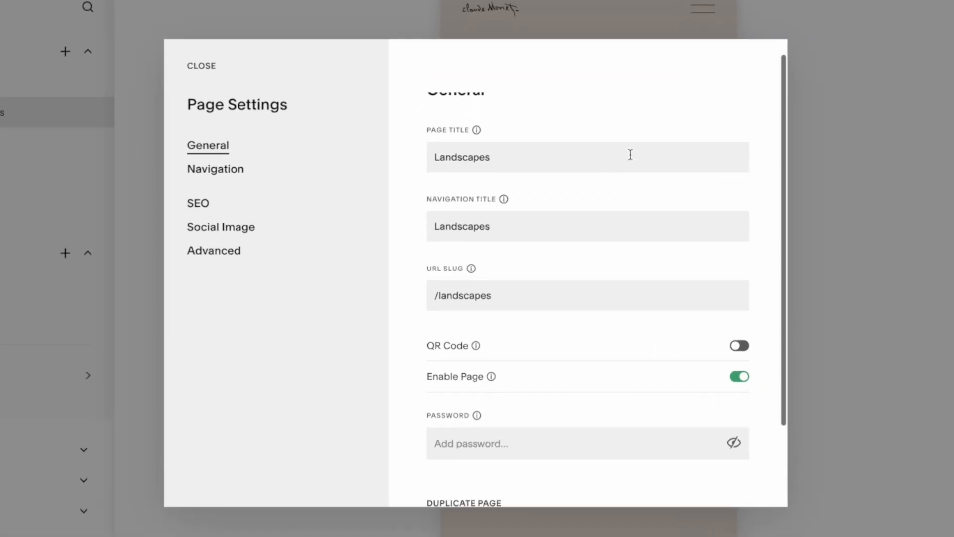
scroll(630, 154, down, 2)
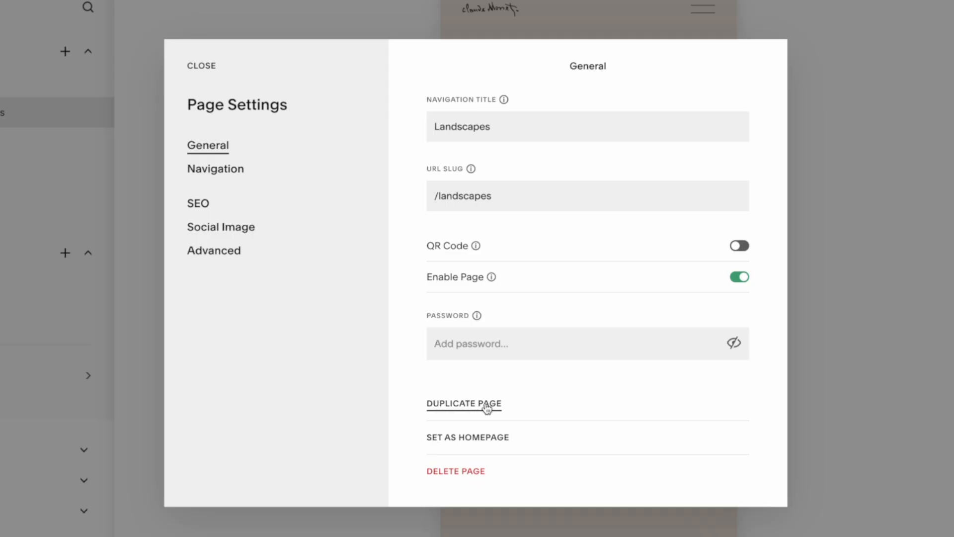
click(448, 409)
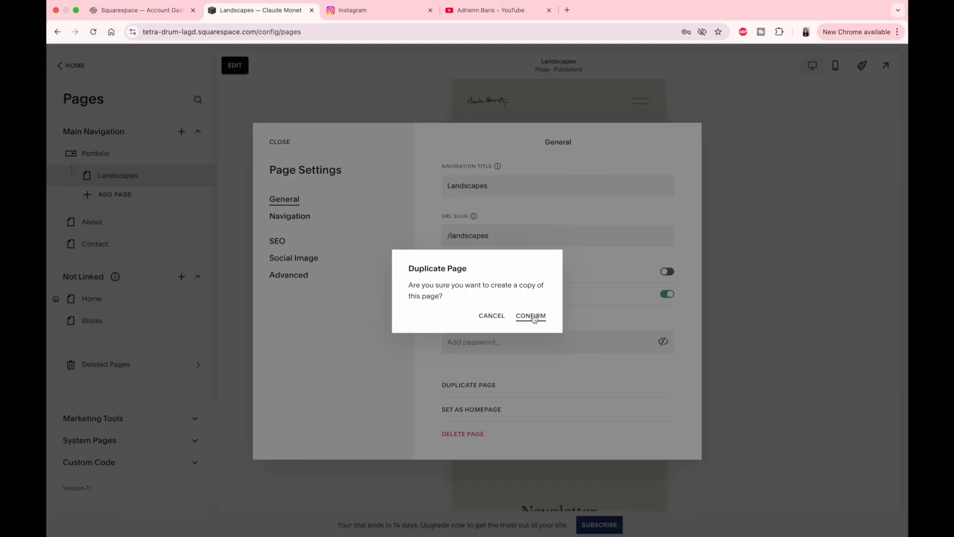
click(531, 316)
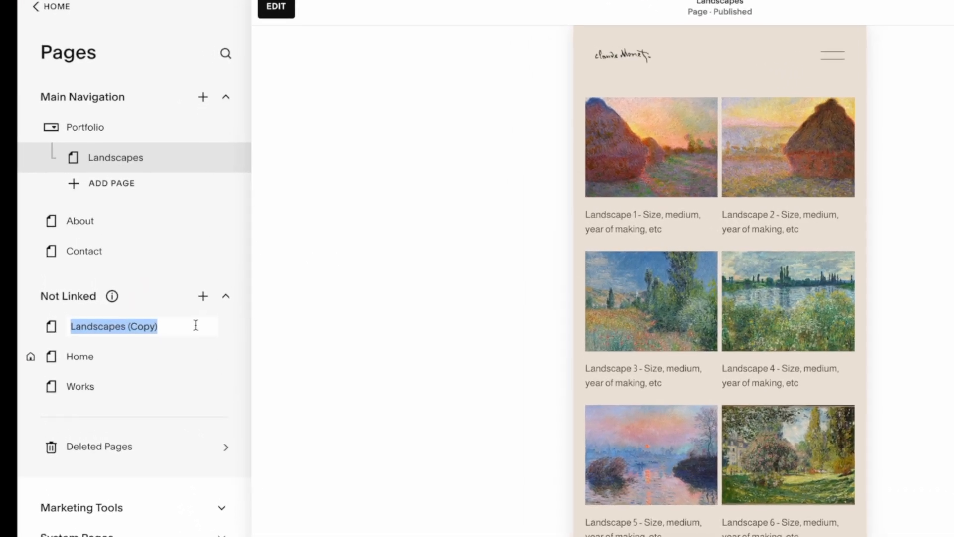
Step: Rename the Landscapes copy as Water Lilies and move it into the Portfolio dropdown beneath Landscapes
text(W)
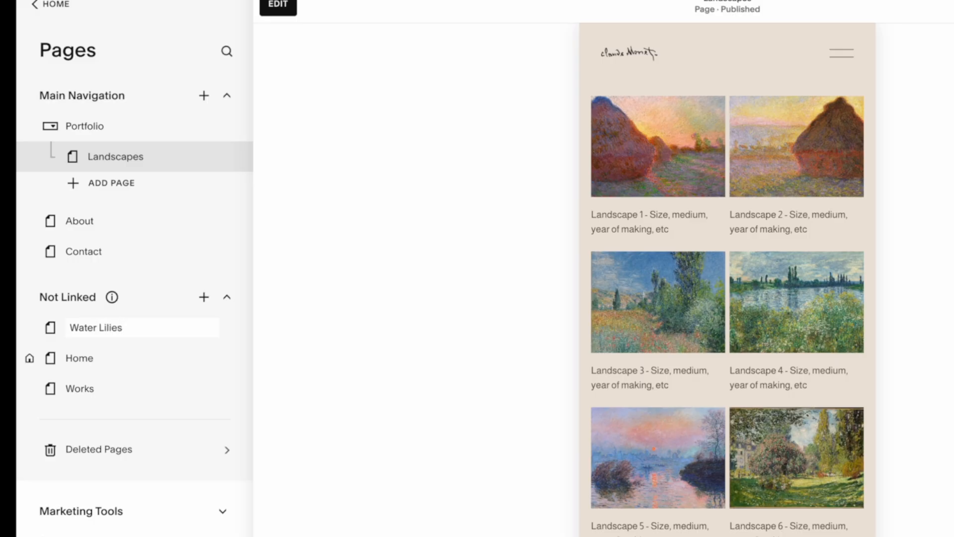
text(ater Lilies)
key(Return)
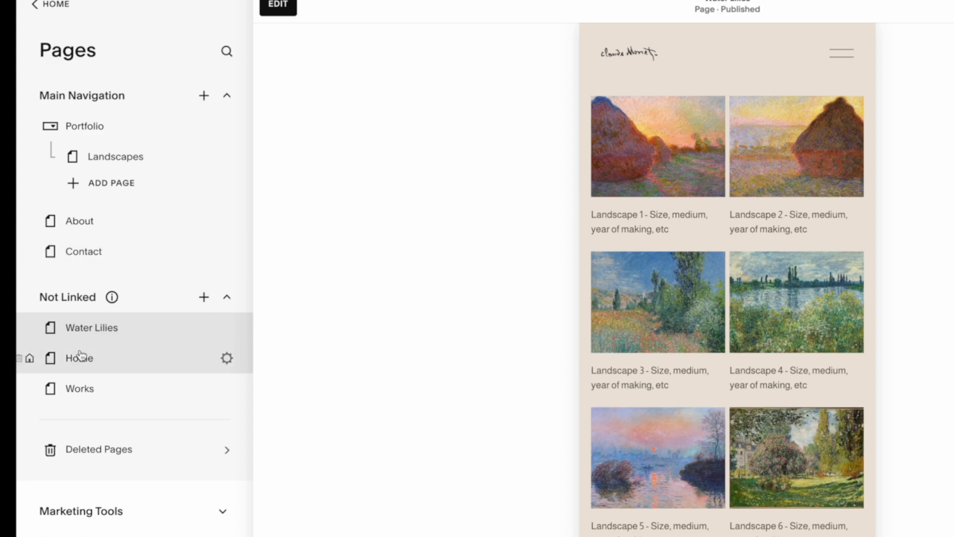
drag(107, 331, 130, 188)
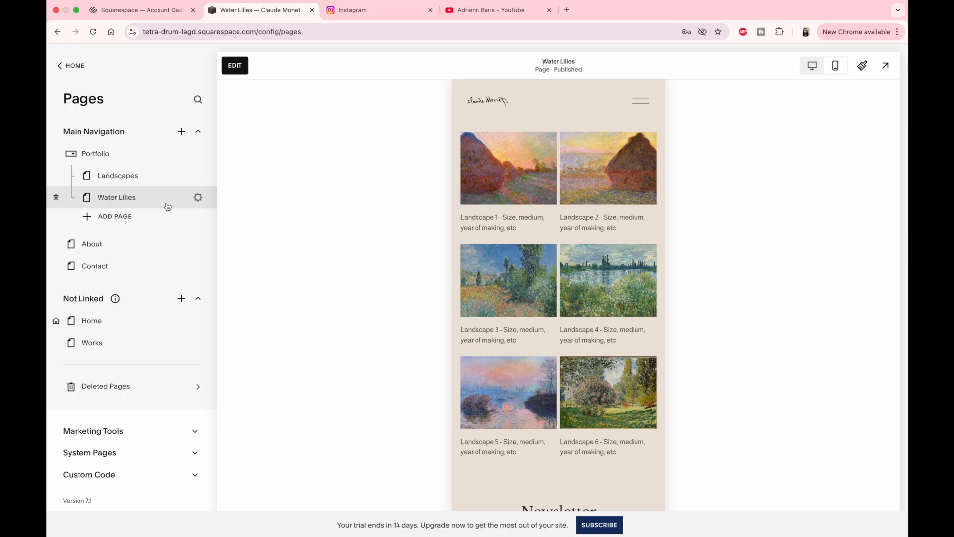
Step: Edit the gallery on the Water Lilies page and delete all six landscape images from it
click(234, 65)
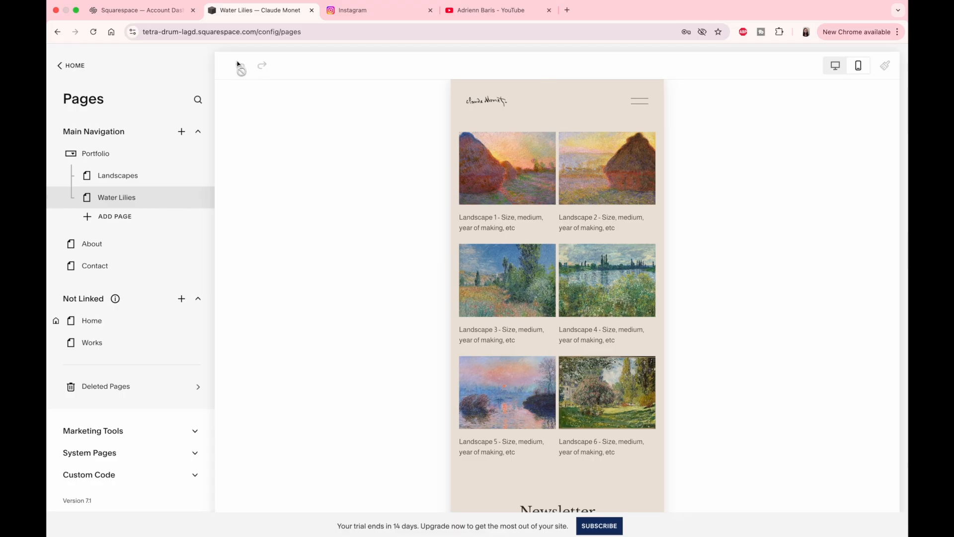
click(644, 141)
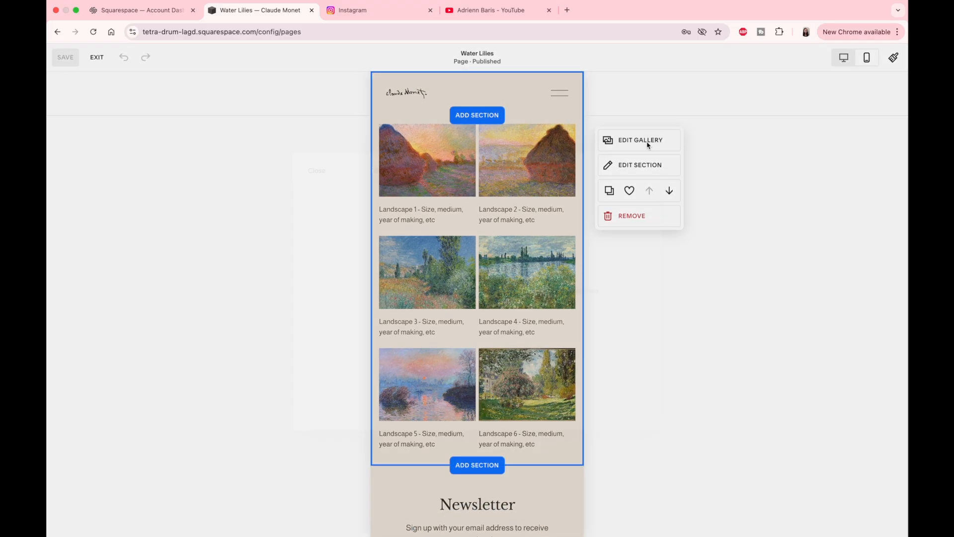
drag(423, 328, 433, 202)
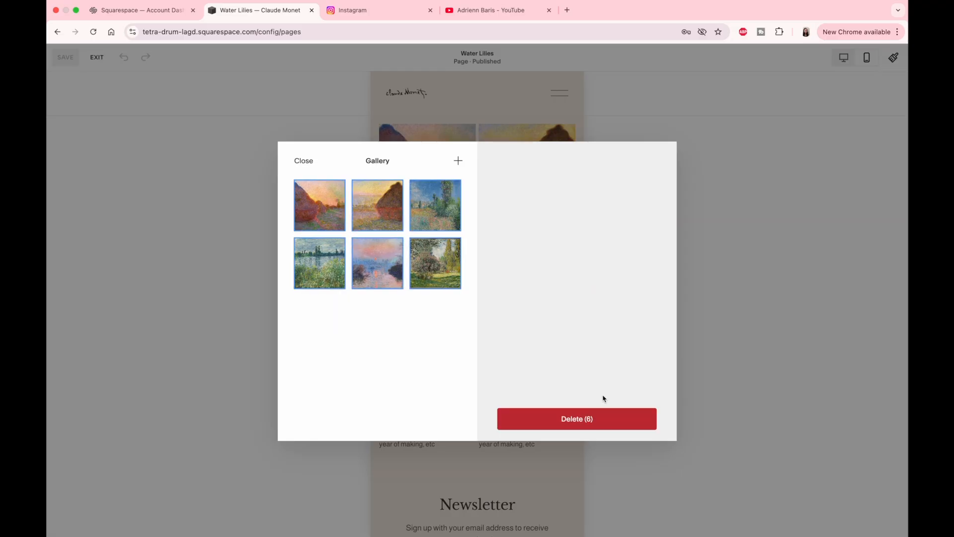
click(601, 419)
click(535, 316)
Step: Upload Monet_Water_lilies_1, 5, 6 and 7 to the gallery and describe them as "Water Lily 1 - Size, medium, year of making, etc", numbered in order
click(457, 160)
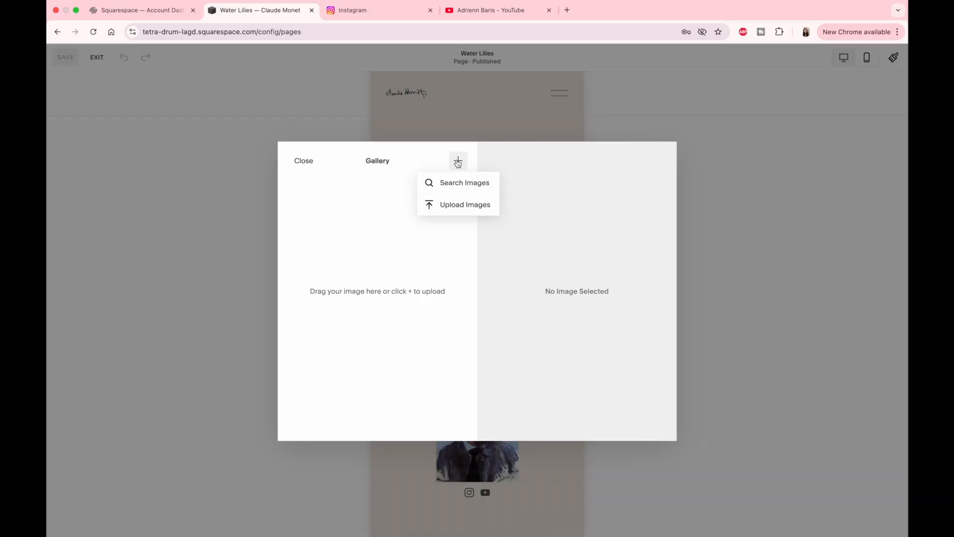
click(461, 203)
click(572, 304)
super+click(571, 347)
super+click(570, 369)
super+click(569, 383)
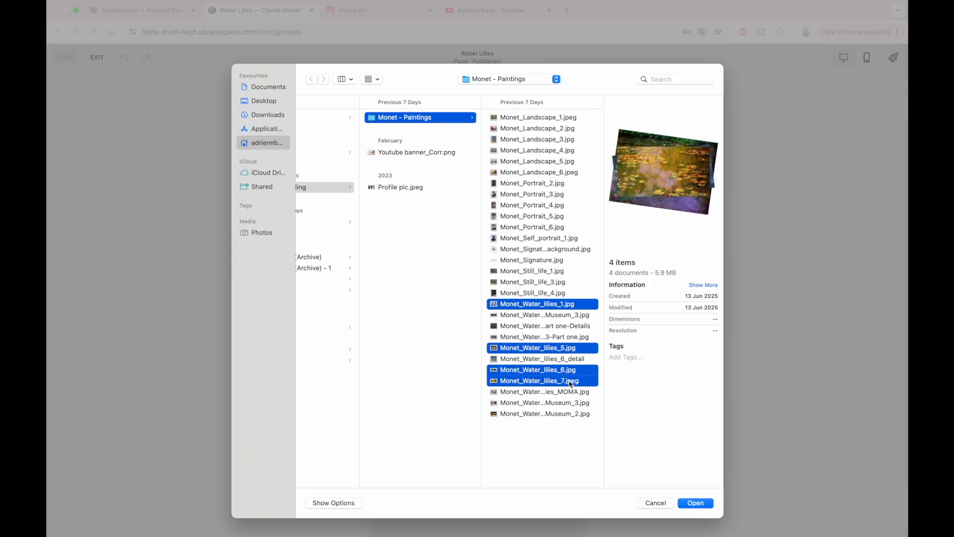
click(698, 502)
text(ily)
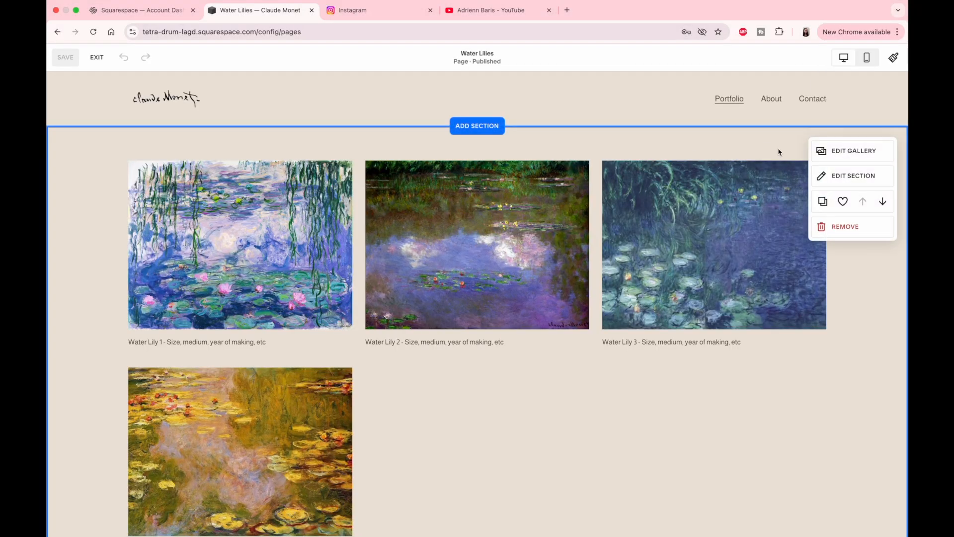
scroll(625, 312, down, 1)
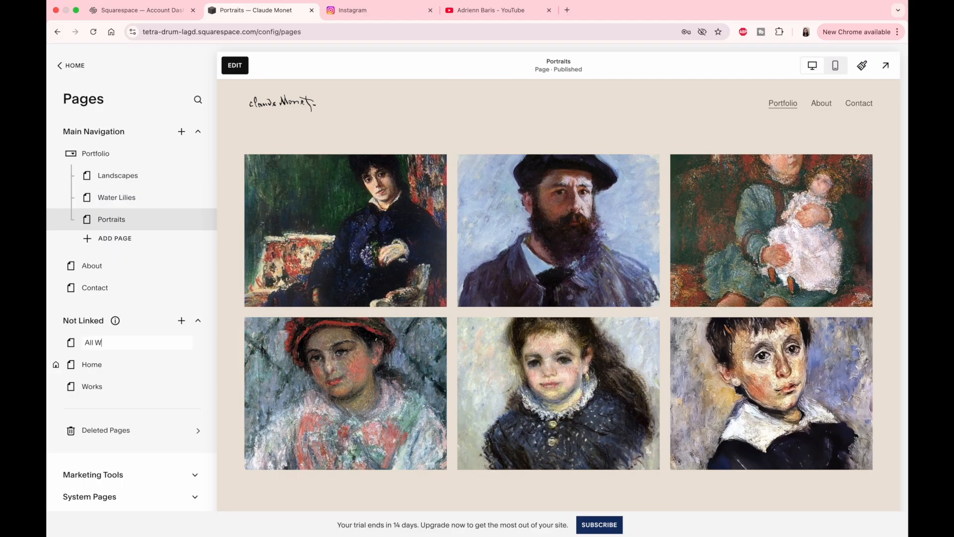
Step: Name the newly duplicated page All Works and move it into the Portfolio dropdown beneath Portraits
key(Return)
drag(94, 343, 119, 241)
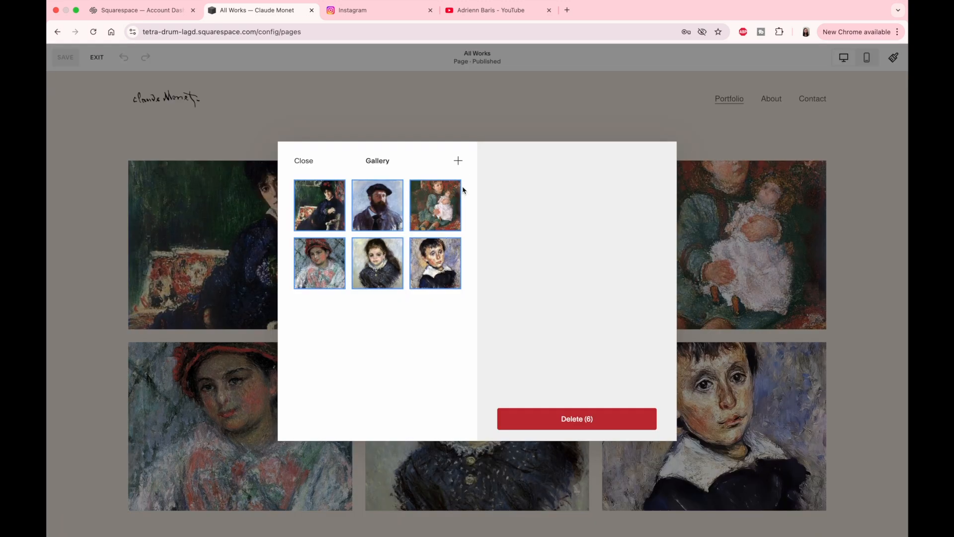
Step: Replace the All Works gallery's portraits with the landscape, portrait, still life and selected water lilies files, and look through the full page
click(581, 422)
click(541, 315)
click(458, 160)
click(539, 104)
shift+click(538, 225)
click(695, 490)
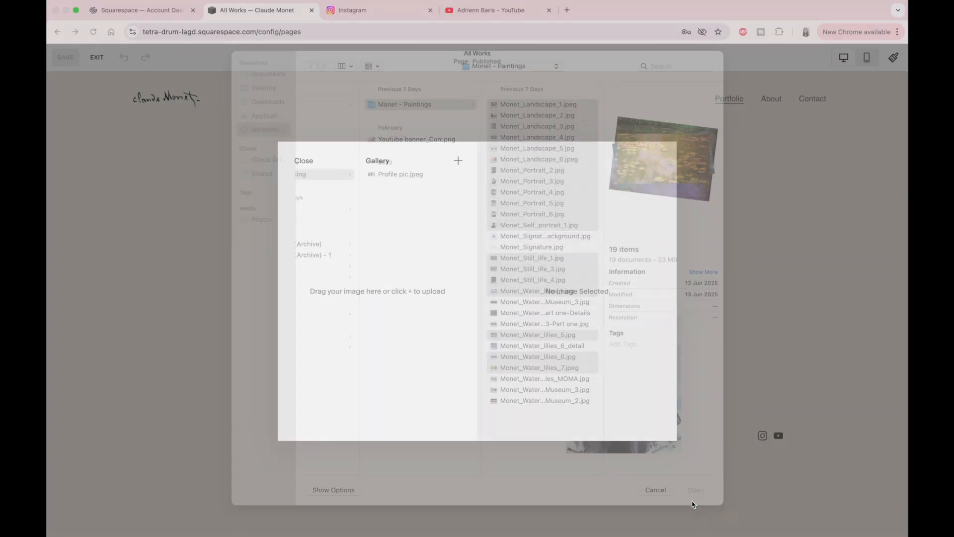
click(302, 160)
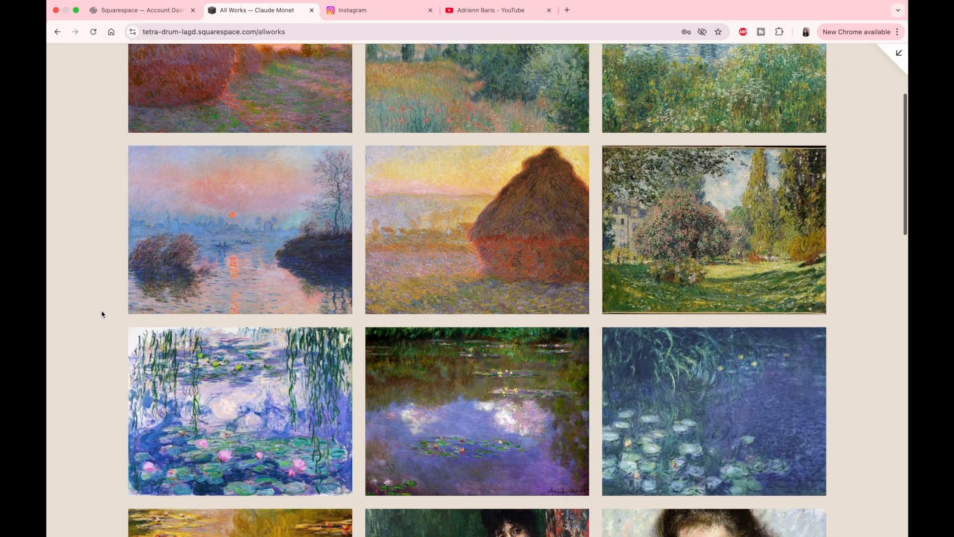
scroll(102, 314, down, 4)
scroll(102, 314, down, 4)
scroll(102, 314, up, 4)
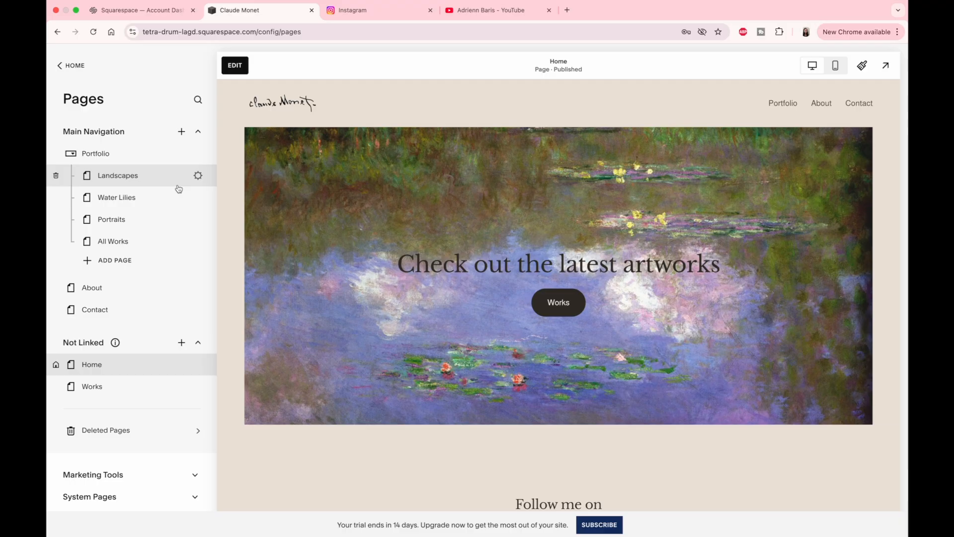
Step: Set the Water Lilies page's URL slug to /waterlilies and save its page settings
click(198, 198)
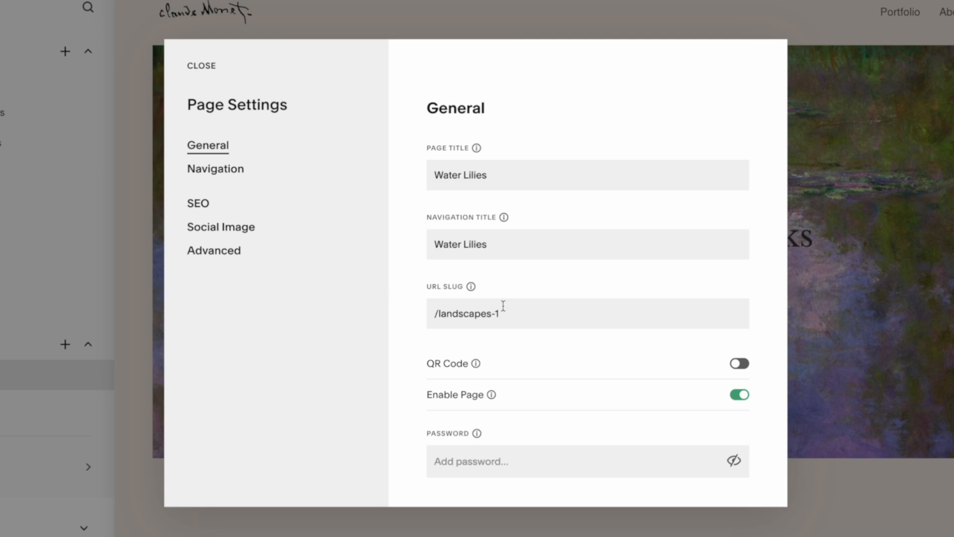
click(551, 322)
key(BackSpace)
key(BackSpace)
key(BackSpace)
key(BackSpace)
key(BackSpace)
key(BackSpace)
key(BackSpace)
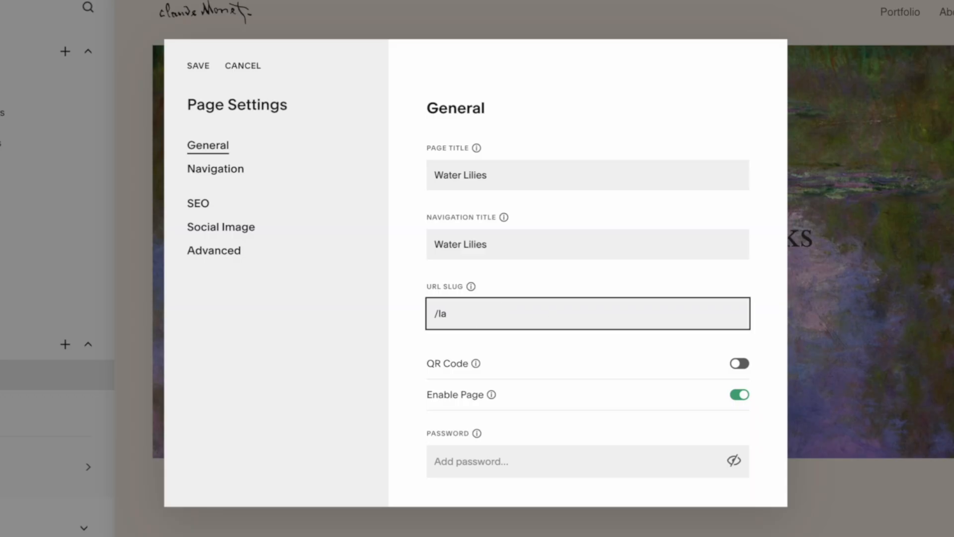
key(BackSpace)
text(waterlilies)
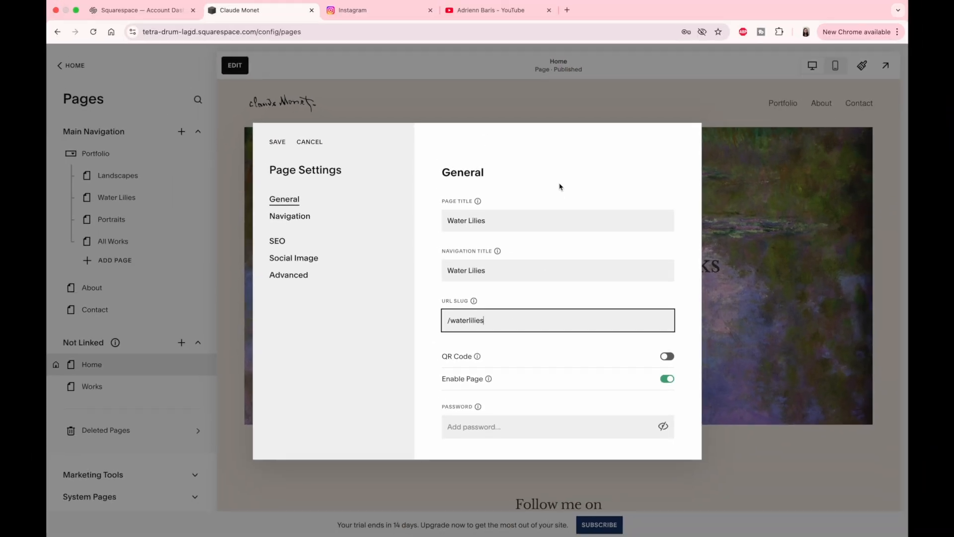
click(277, 143)
Step: Set the Portraits page's URL slug to /portraits and save its page settings
click(198, 219)
click(522, 321)
key(BackSpace)
key(BackSpace)
key(BackSpace)
key(BackSpace)
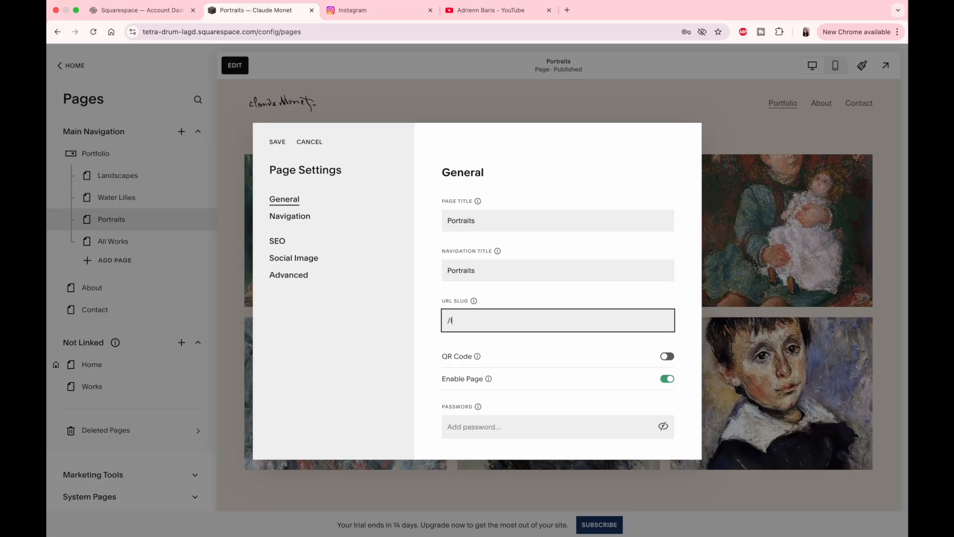
text(portraits)
click(278, 143)
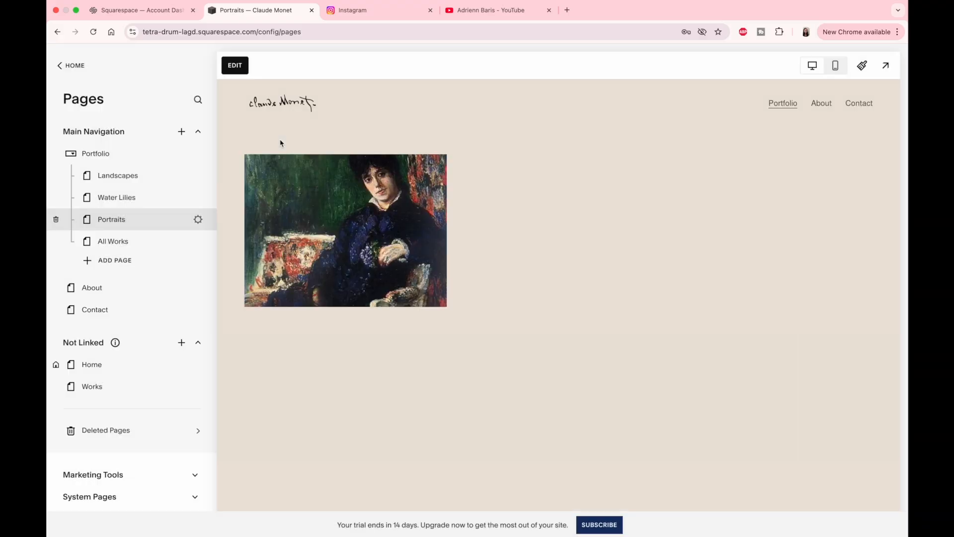
Step: Set the All Works page's URL slug to /allworks in its page settings
click(198, 241)
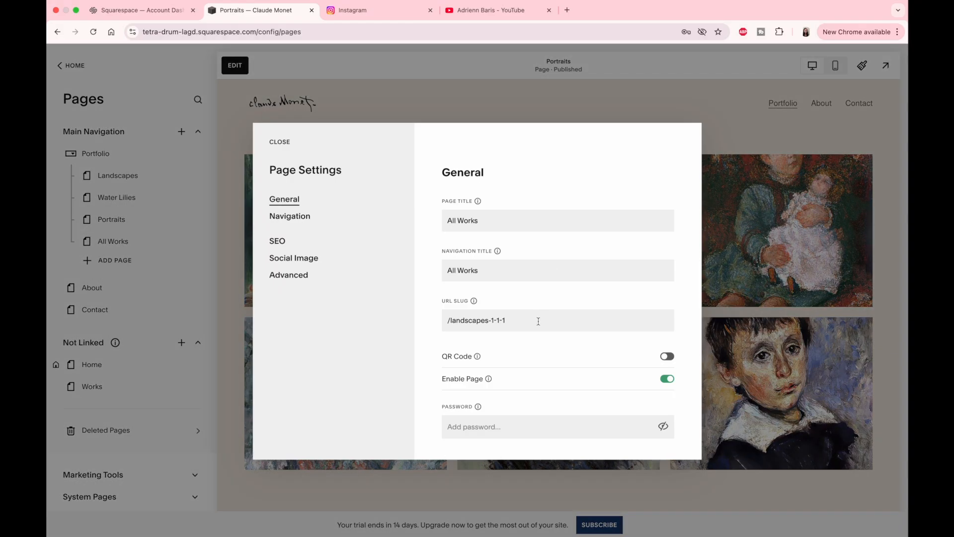
drag(531, 321, 452, 320)
text(all)
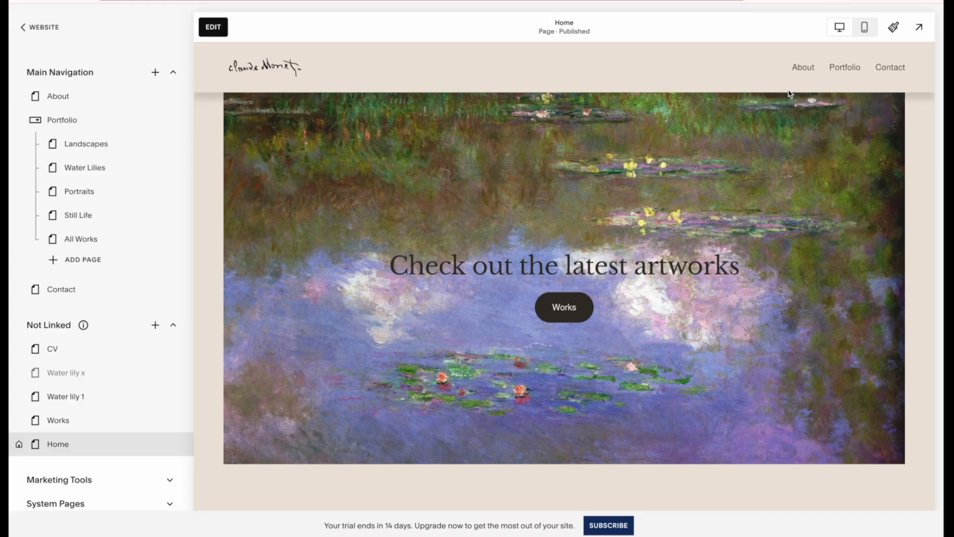
Step: Link the Works button on the Home page banner to the All Works page
mouse_move(851, 69)
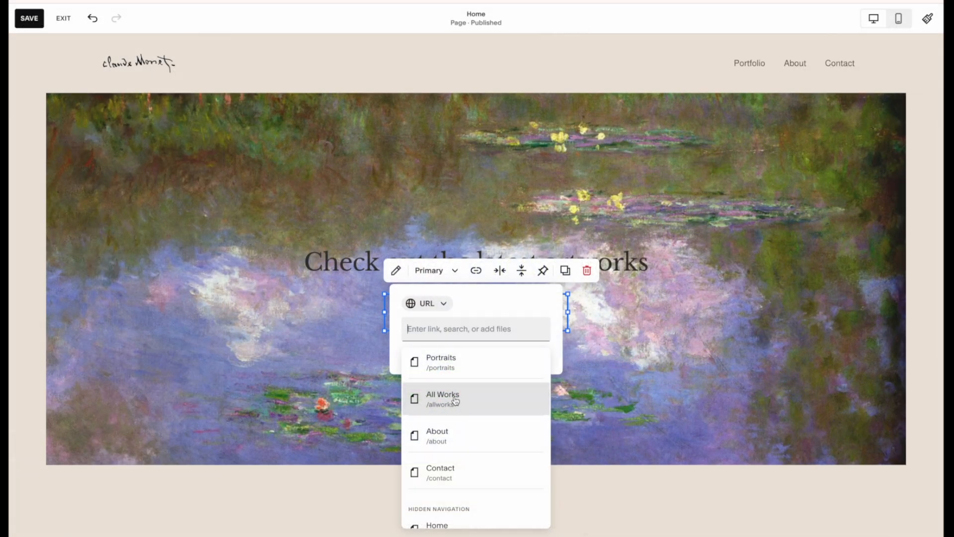
click(446, 400)
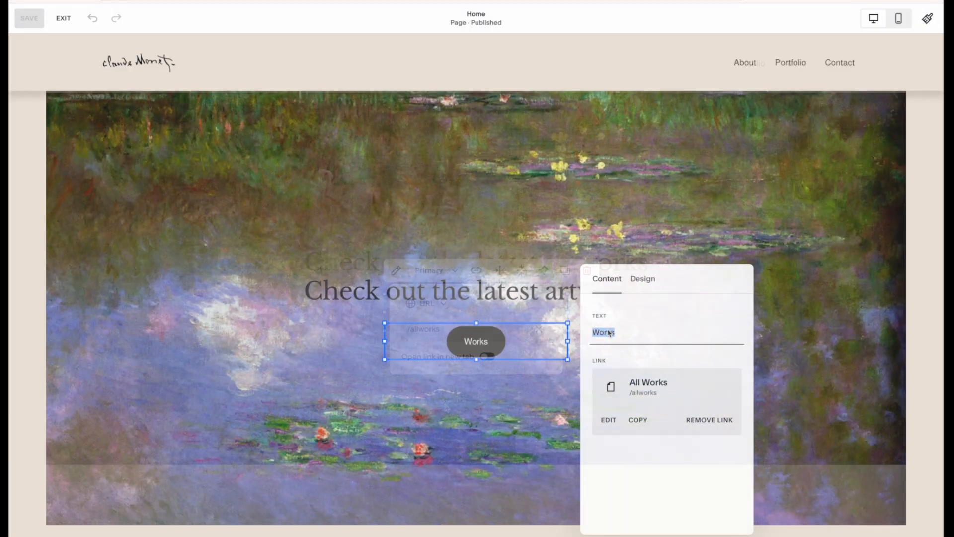
Step: Change the text of the Home page banner button to "Water lilies"
text(Water lily)
key(BackSpace)
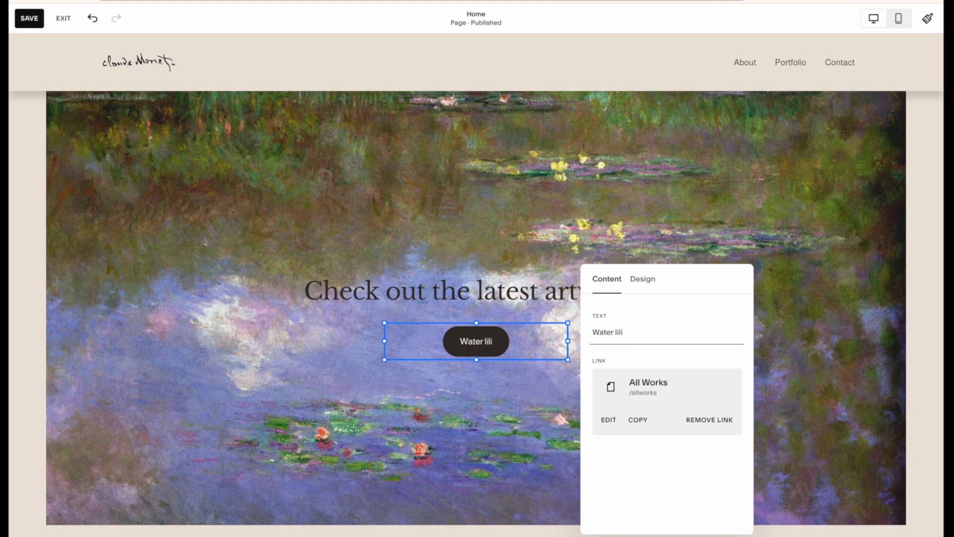
text(ies)
Step: Reword the banner heading to "Check out the latest Water Lily paintings!"
double_click(563, 292)
double_click(562, 292)
text(Water L)
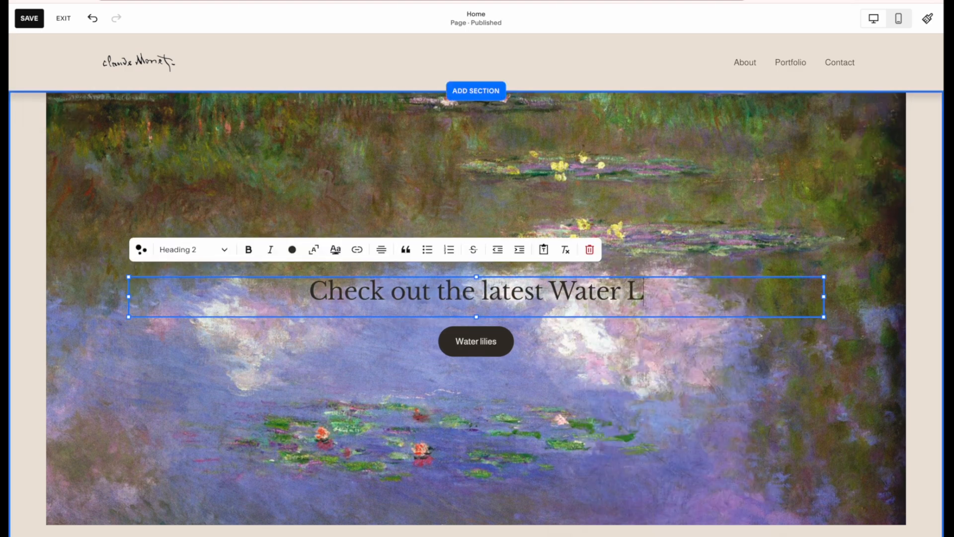
text(ily paintings!)
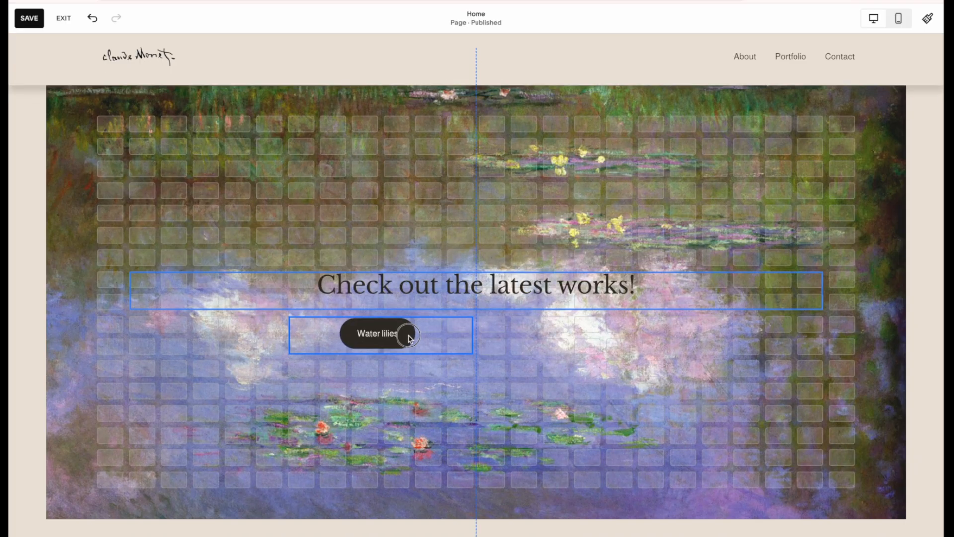
Step: Shift the Water lilies button left of the banner's centre, add duplicate buttons labelled Landscapes and Portraits, and open the Portraits button's link for editing
drag(405, 334, 391, 331)
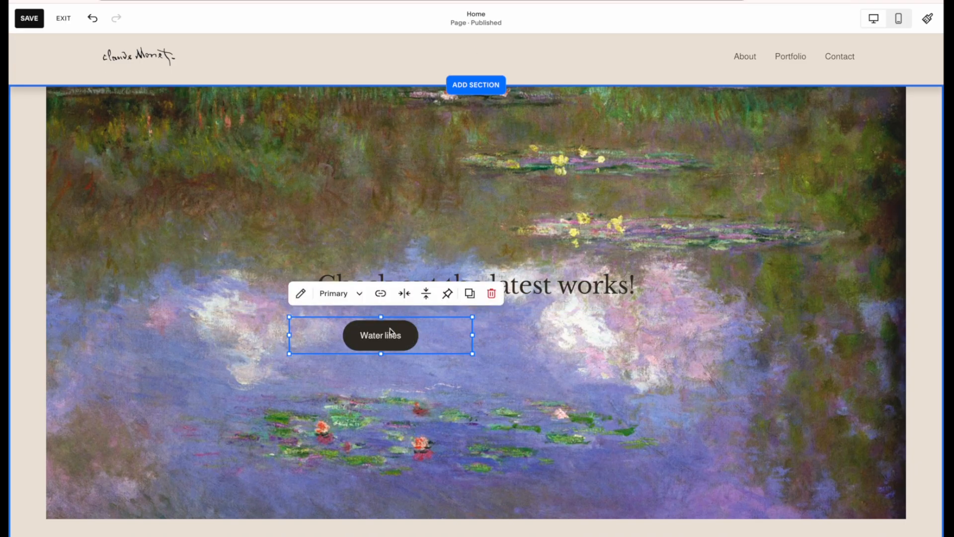
click(469, 294)
text(Landscapes)
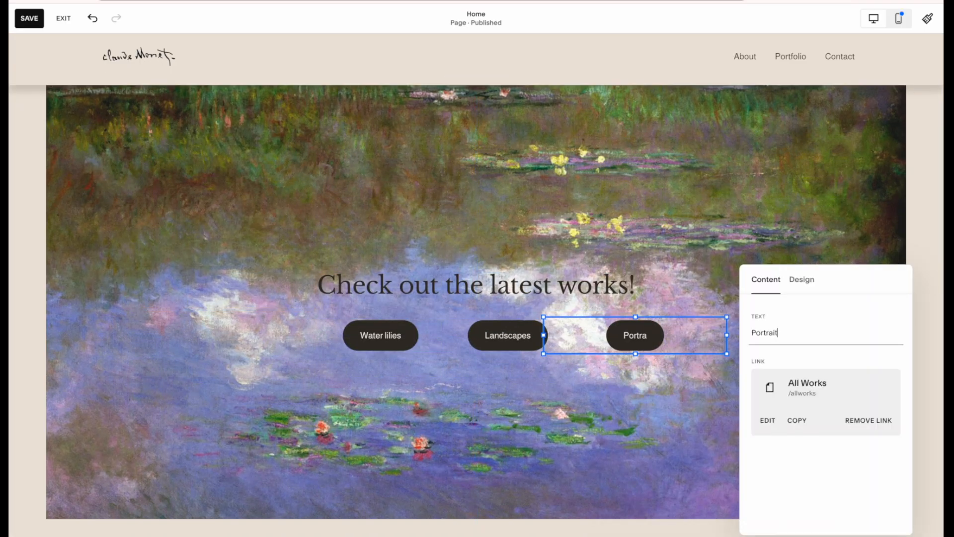
text(s)
click(763, 420)
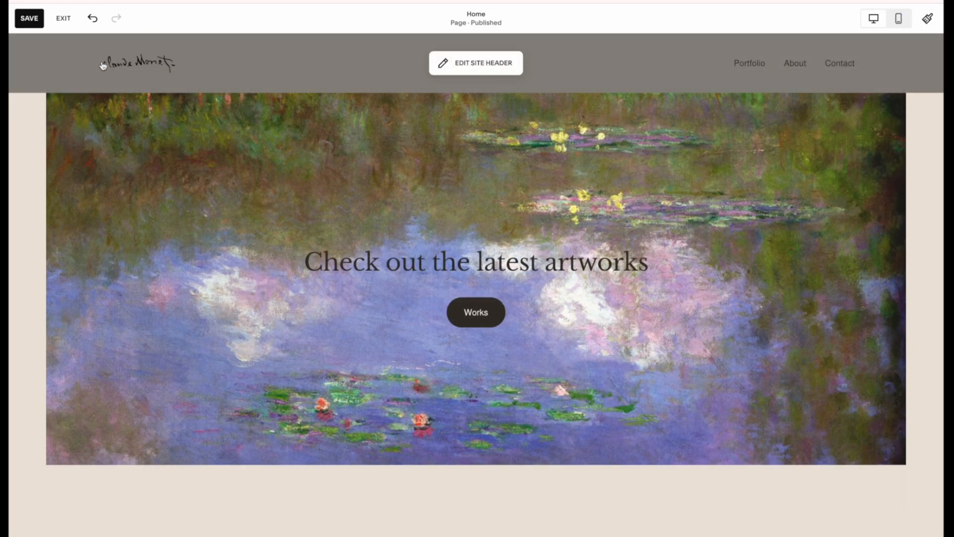
Step: Save the Home page with the Works button linked to All Works
click(26, 20)
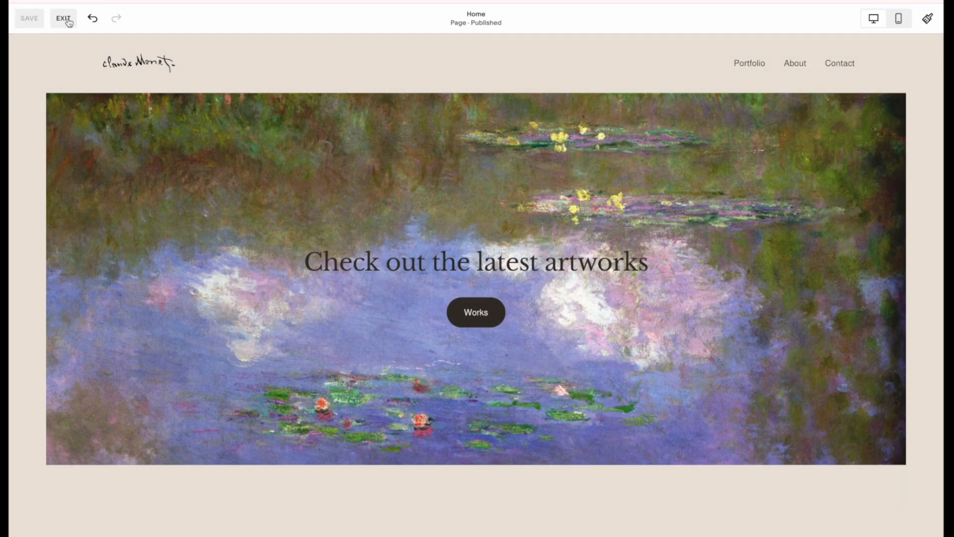
Step: Preview the published Home page, follow the Works button to the All Works gallery and inspect the Portfolio dropdown
click(67, 19)
click(476, 282)
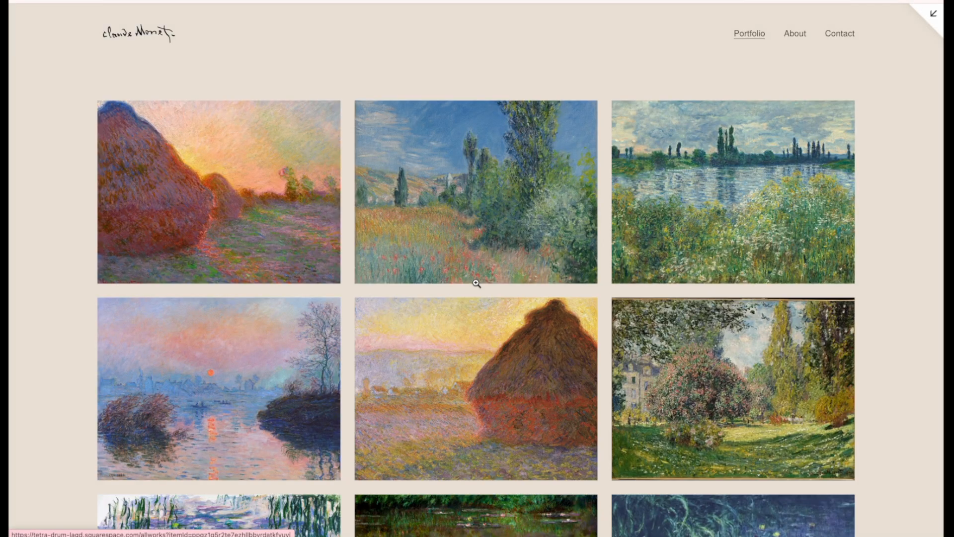
scroll(70, 298, down, 5)
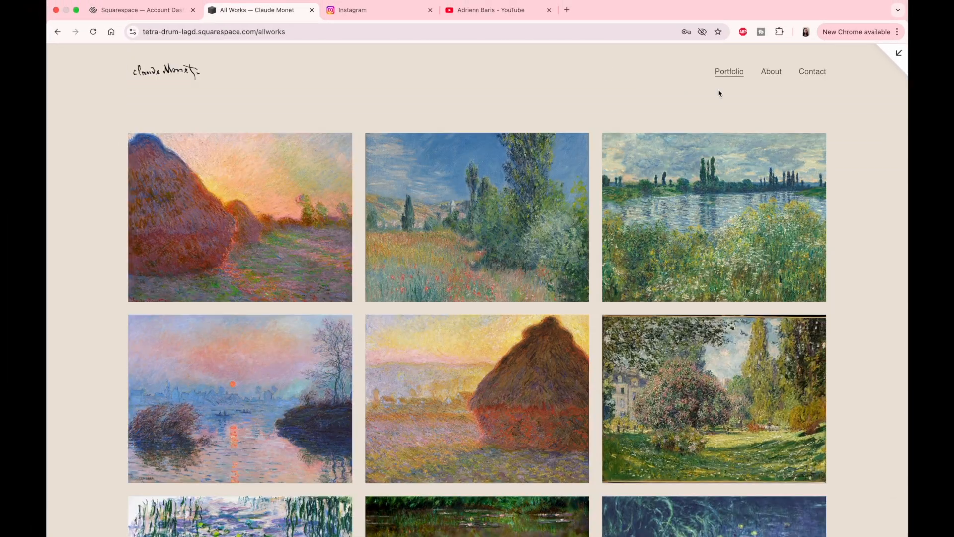
click(723, 88)
click(723, 104)
mouse_move(729, 80)
click(729, 112)
Step: Check the site in mobile view, following the Works button to All Works and opening the Portfolio entry of the navigation menu
click(898, 53)
click(836, 68)
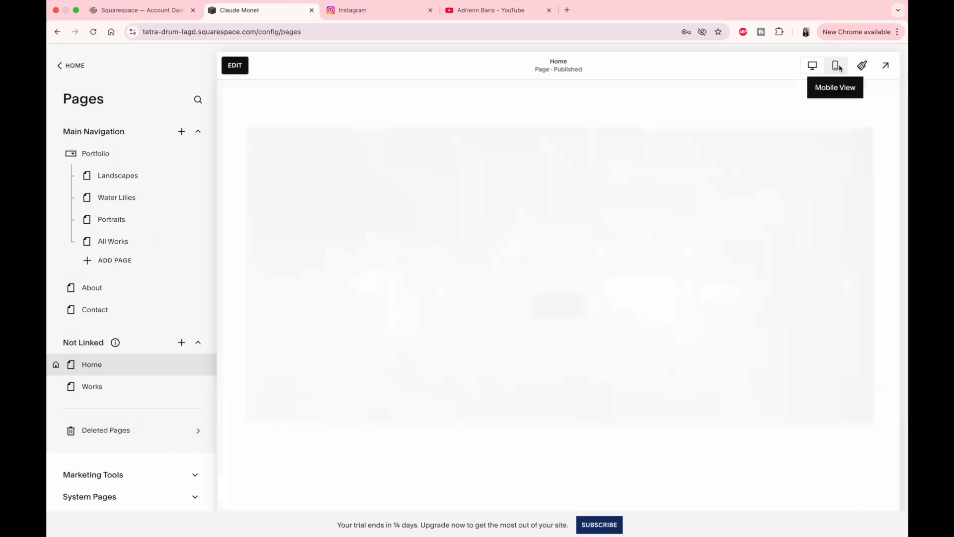
click(474, 278)
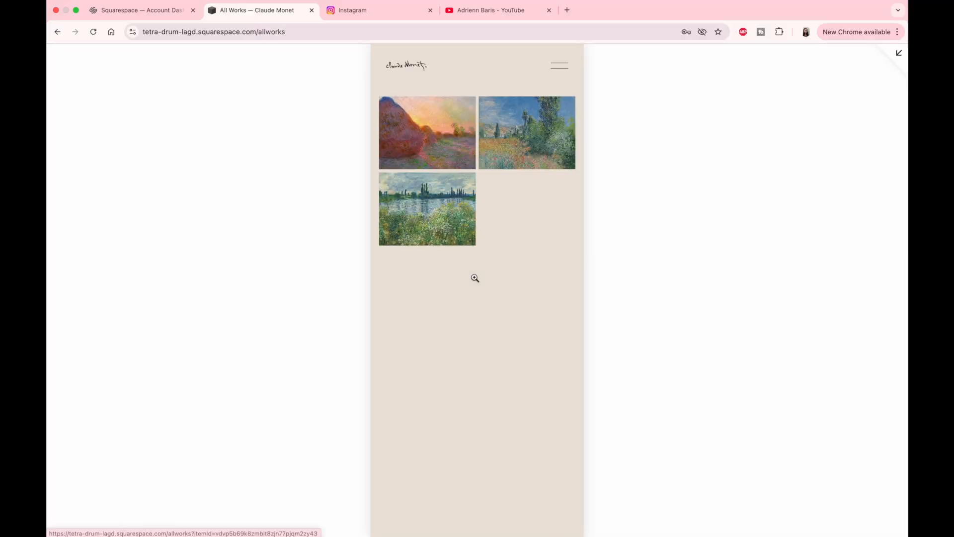
click(559, 67)
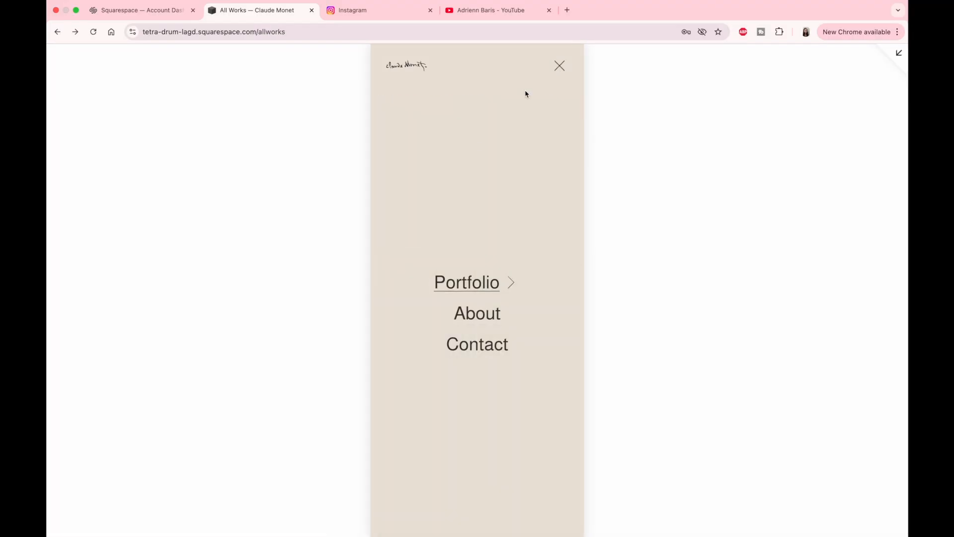
click(468, 286)
click(472, 290)
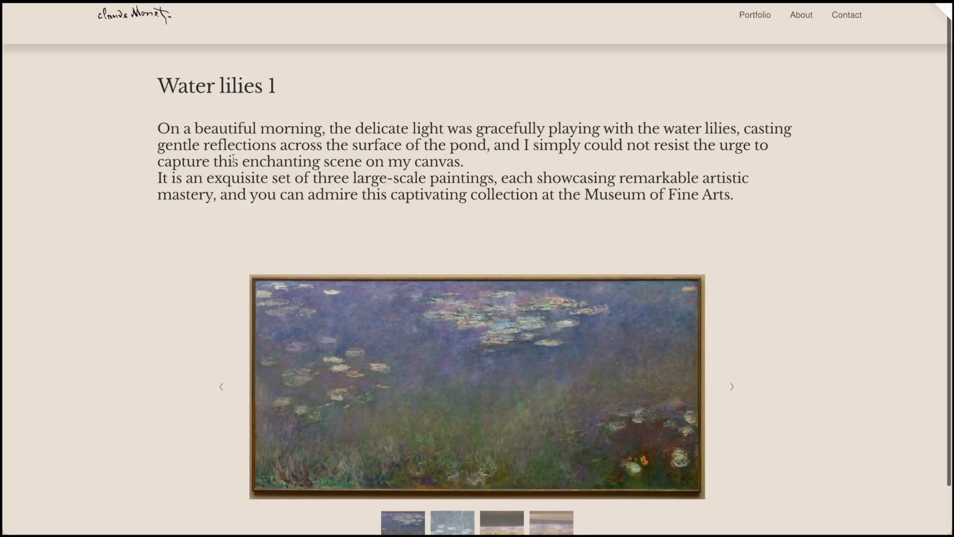
Step: Look through the Water lilies 1 example page and step through the images in its slideshow
scroll(233, 159, down, 1)
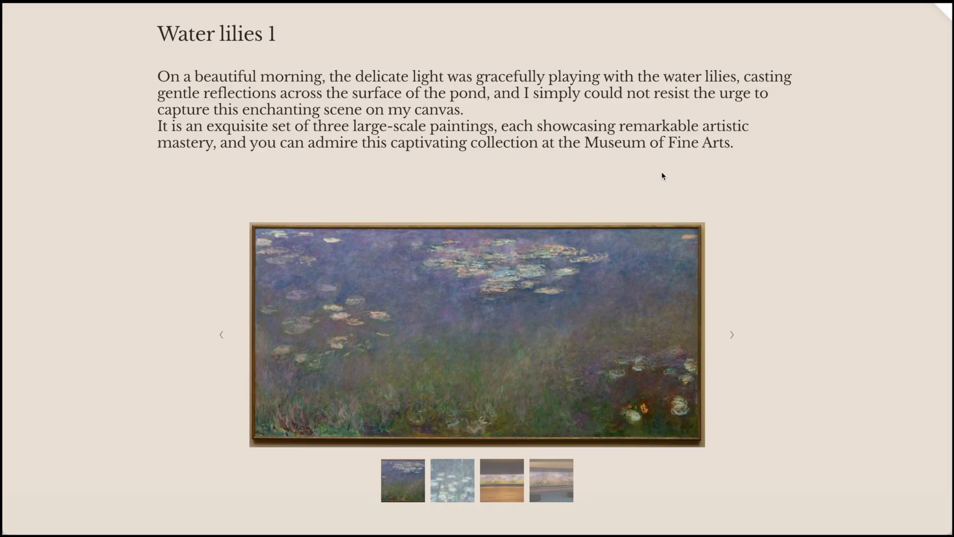
click(733, 335)
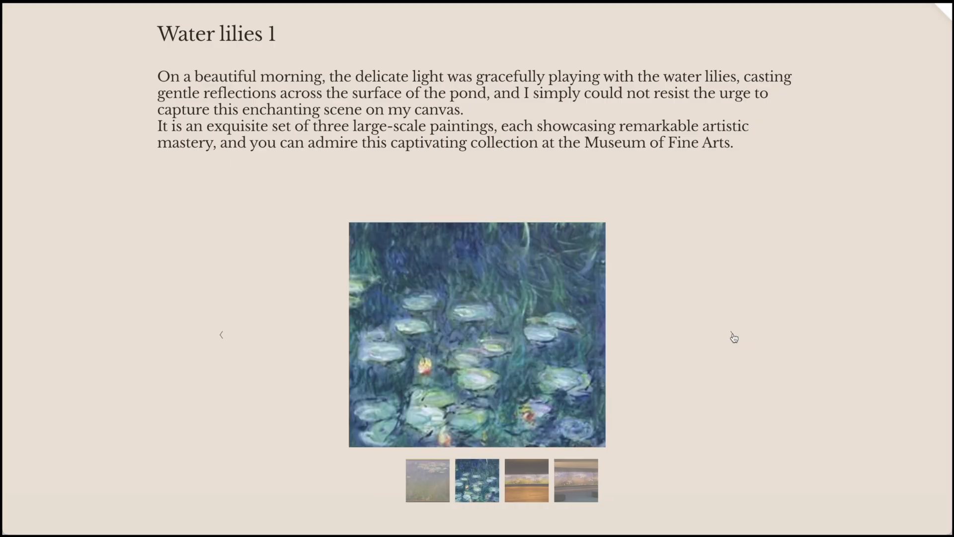
click(733, 337)
click(734, 337)
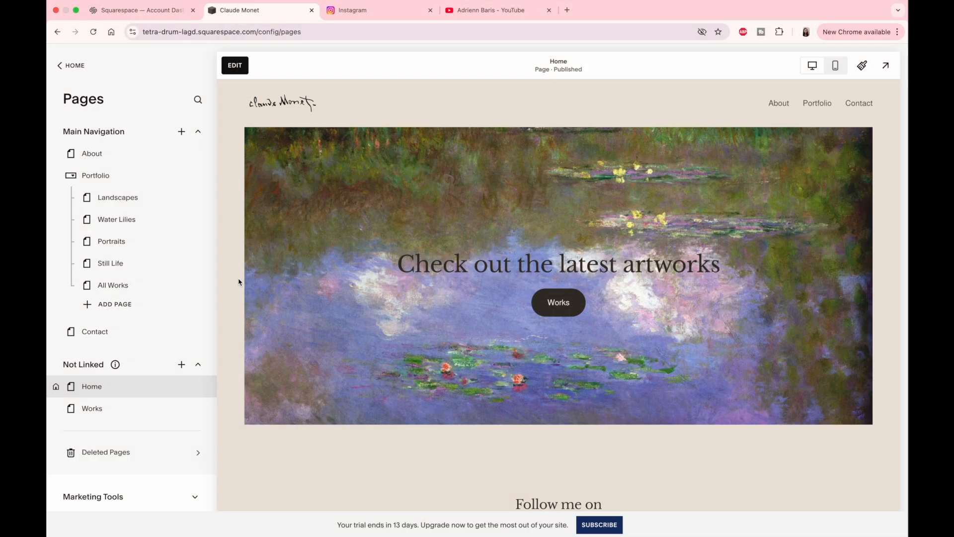
Step: Add a blank page named "Water lily 1" to the Not Linked pages
click(181, 364)
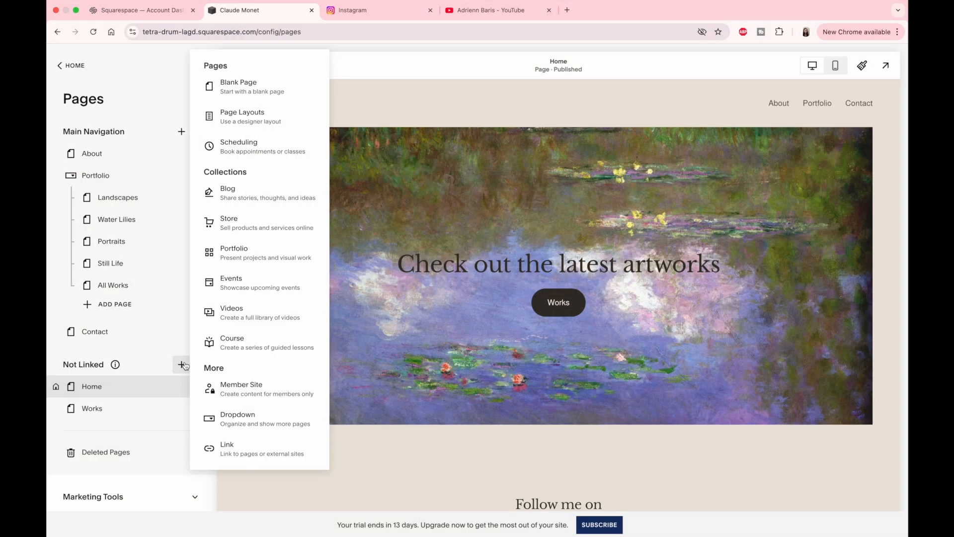
click(253, 87)
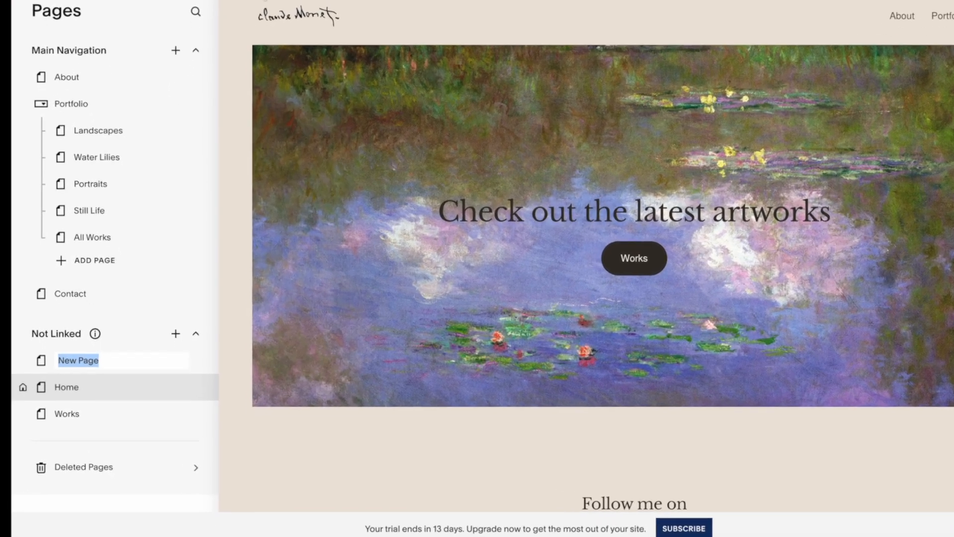
text(Water lily 1)
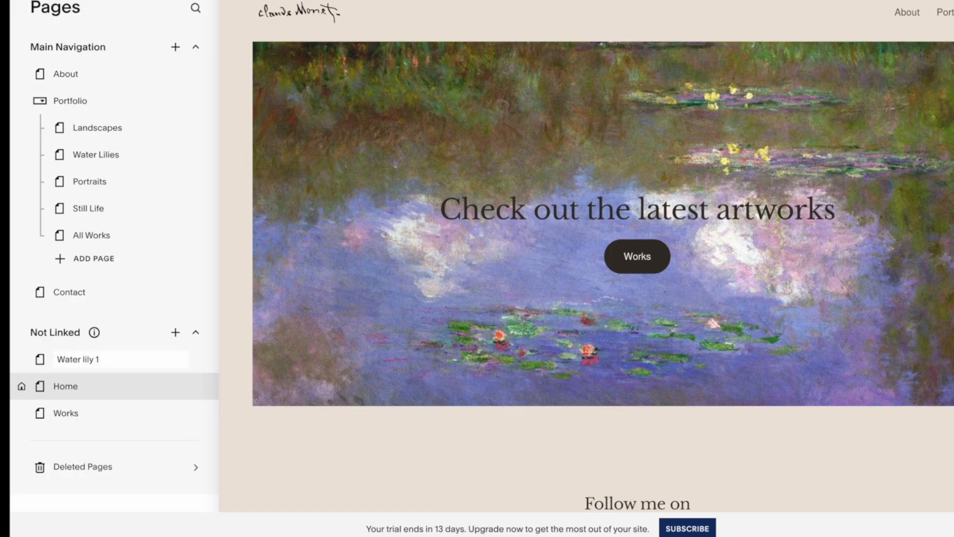
key(Return)
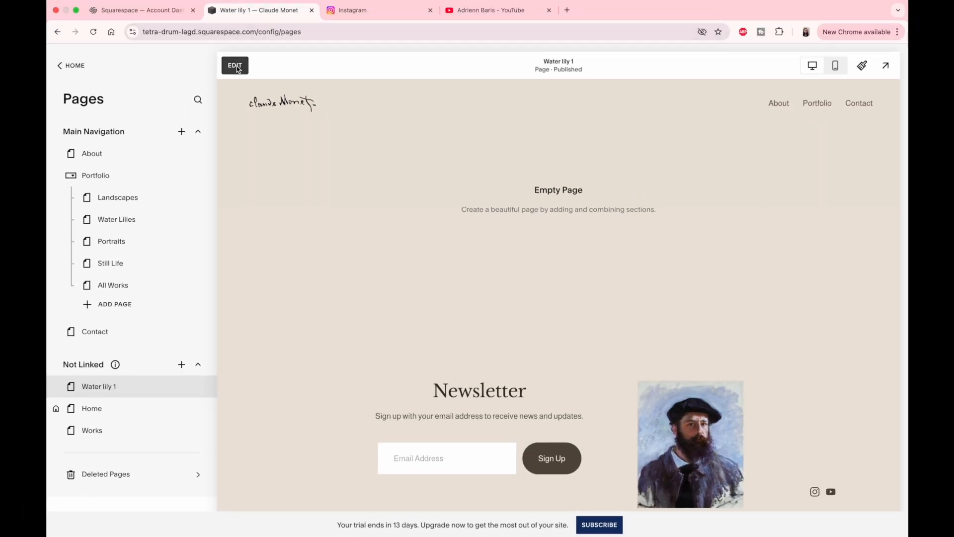
Step: Start editing the Water lily 1 page and add an image grid gallery section from the Images layouts
click(235, 66)
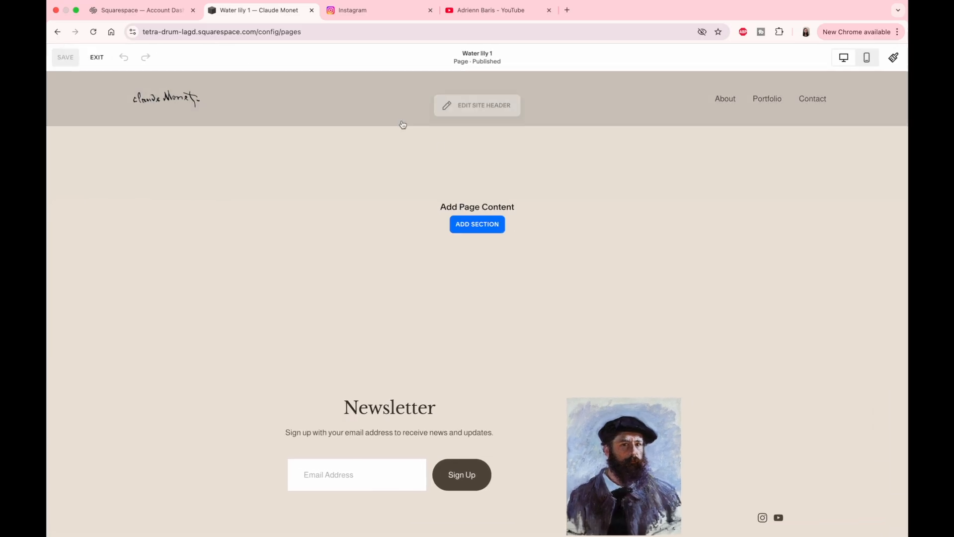
click(477, 225)
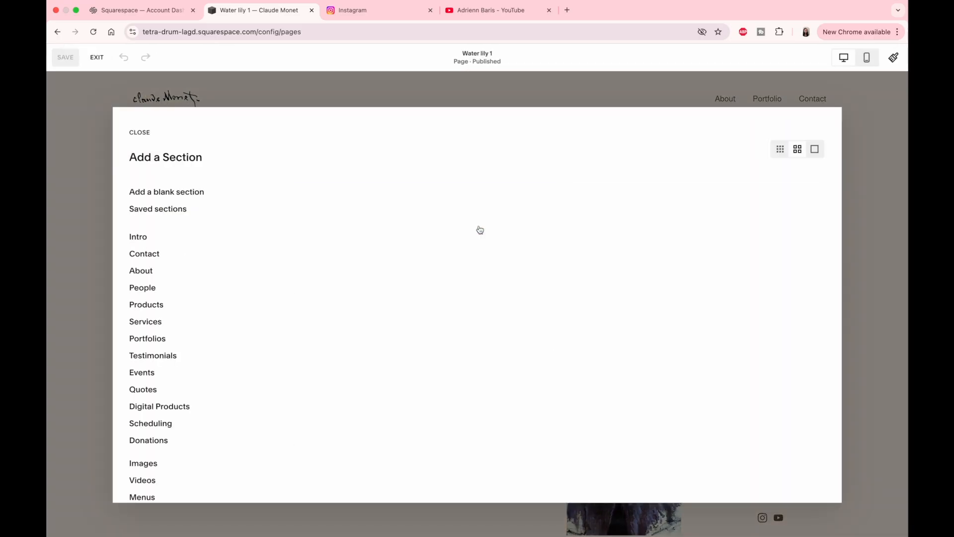
scroll(144, 462, down, 3)
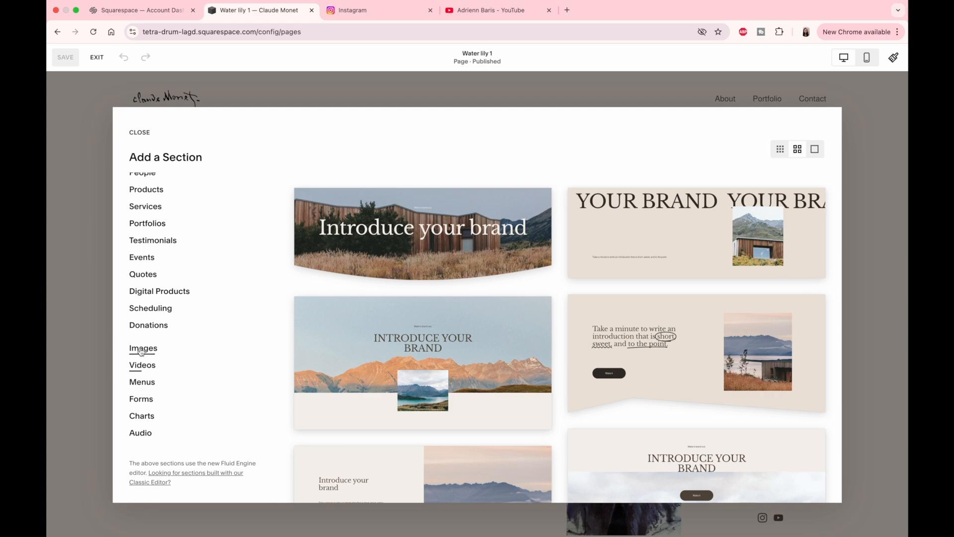
click(146, 348)
scroll(397, 294, down, 15)
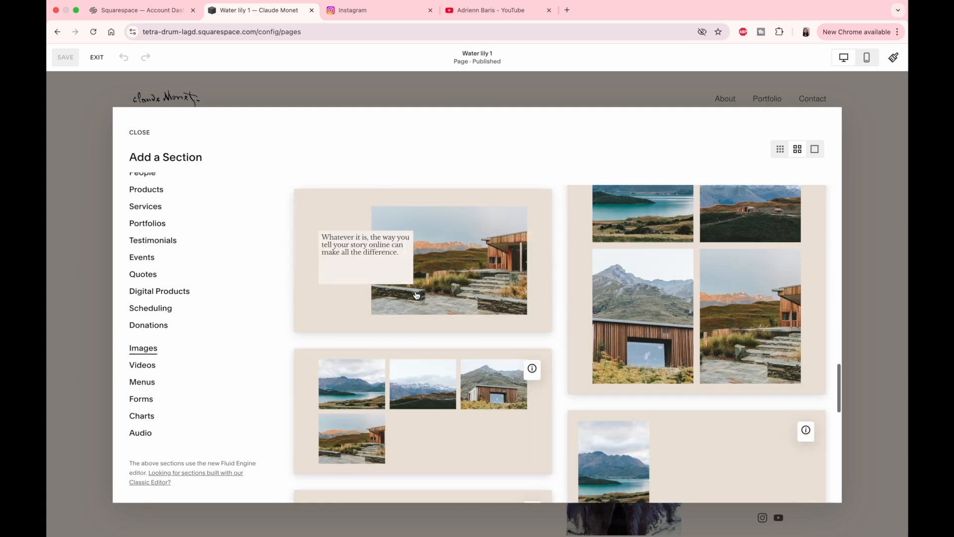
click(437, 293)
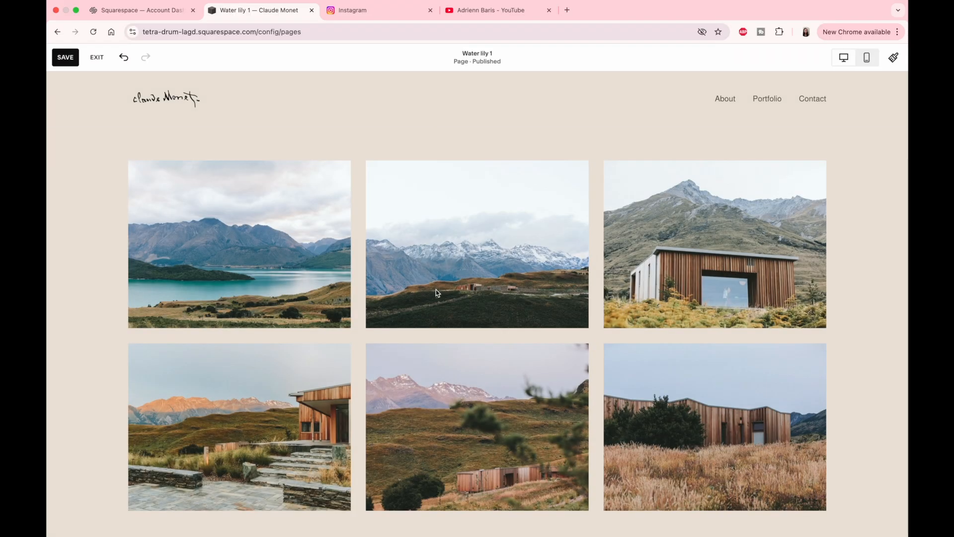
Step: Replace the gallery's placeholder images with Monet_Water_lilies_1_detail, the framed water lily painting and two museum views from the Monet - Paintings folder
click(876, 157)
drag(306, 306, 451, 195)
click(577, 419)
click(530, 315)
click(458, 161)
click(454, 209)
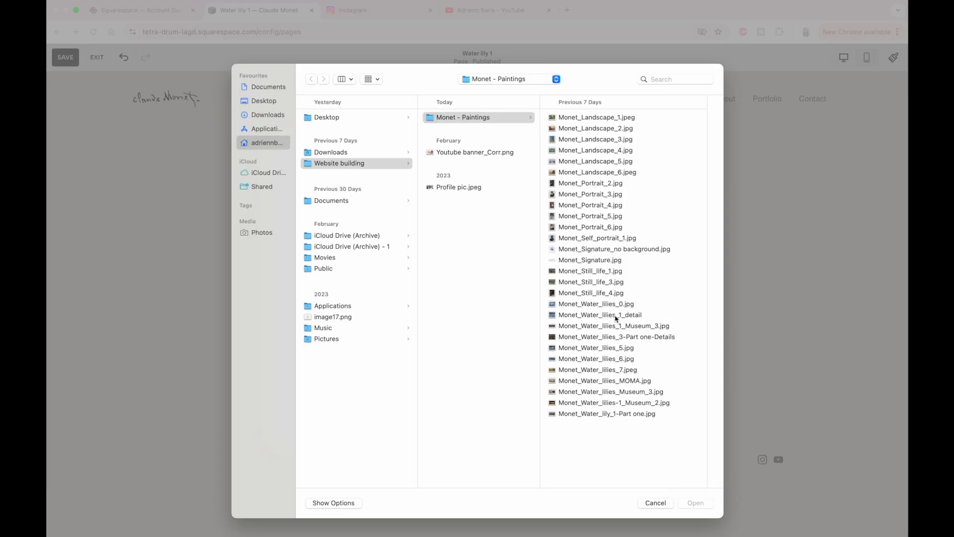
click(616, 316)
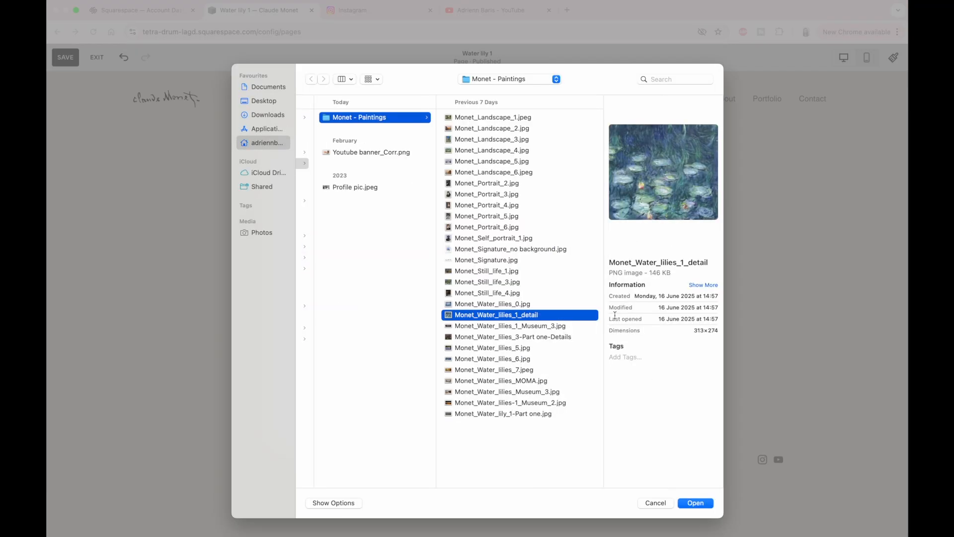
click(701, 503)
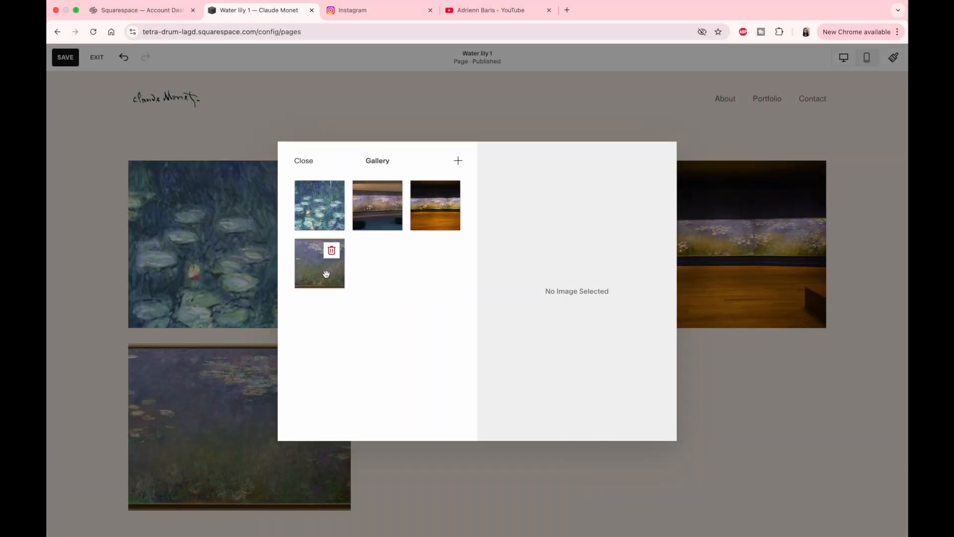
Step: Reorder the gallery images as full painting, water lily detail, empty museum room, then the museum view with a visitor
drag(322, 275, 317, 216)
mouse_move(449, 215)
mouse_down()
mouse_move(417, 277)
mouse_move(337, 275)
mouse_move(458, 221)
mouse_move(442, 214)
mouse_up()
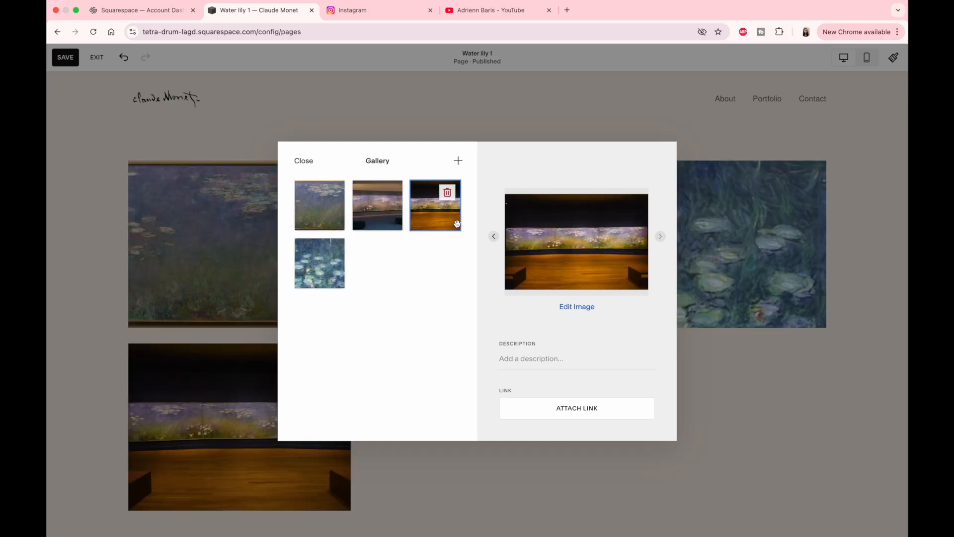
drag(383, 216, 434, 211)
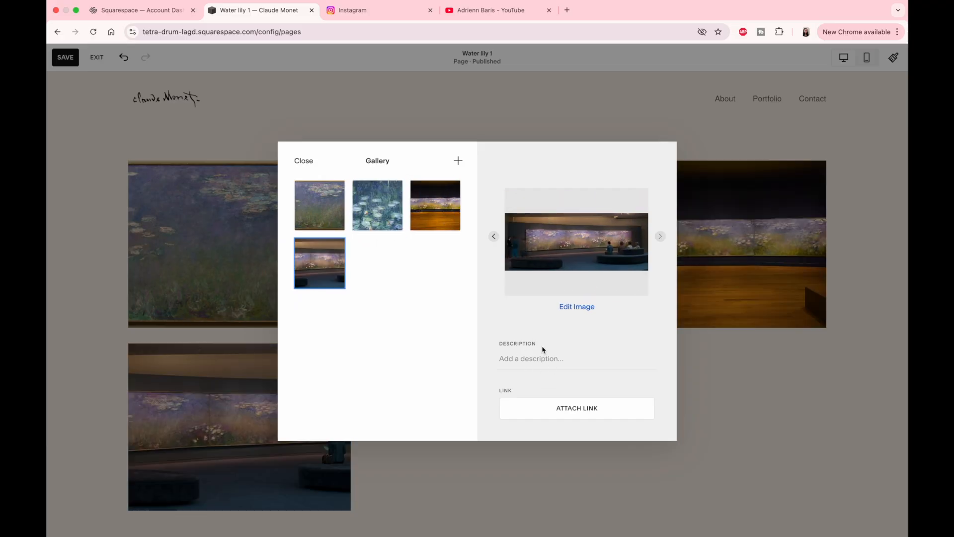
click(304, 160)
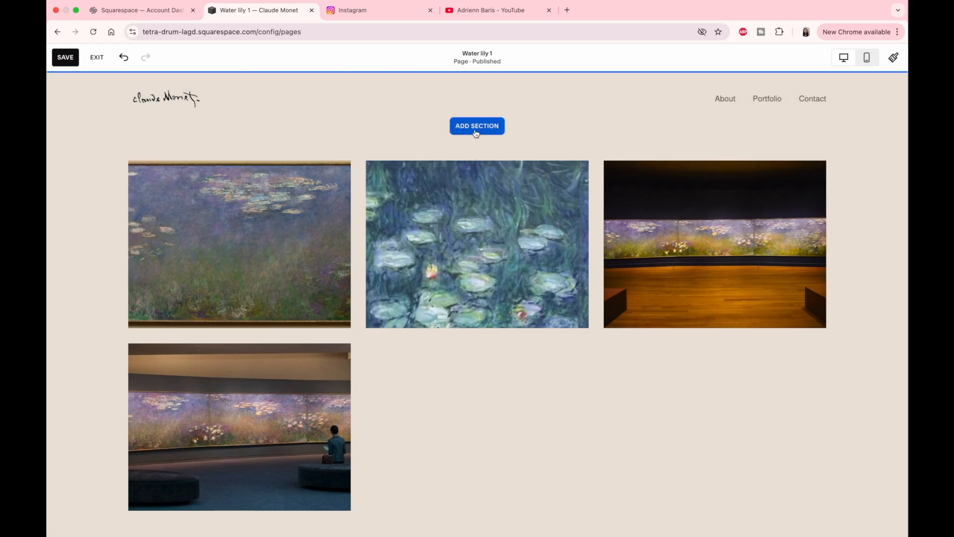
Step: Change the gallery type to Slideshow: Simple with thumbnails enabled and the height set to S
click(855, 155)
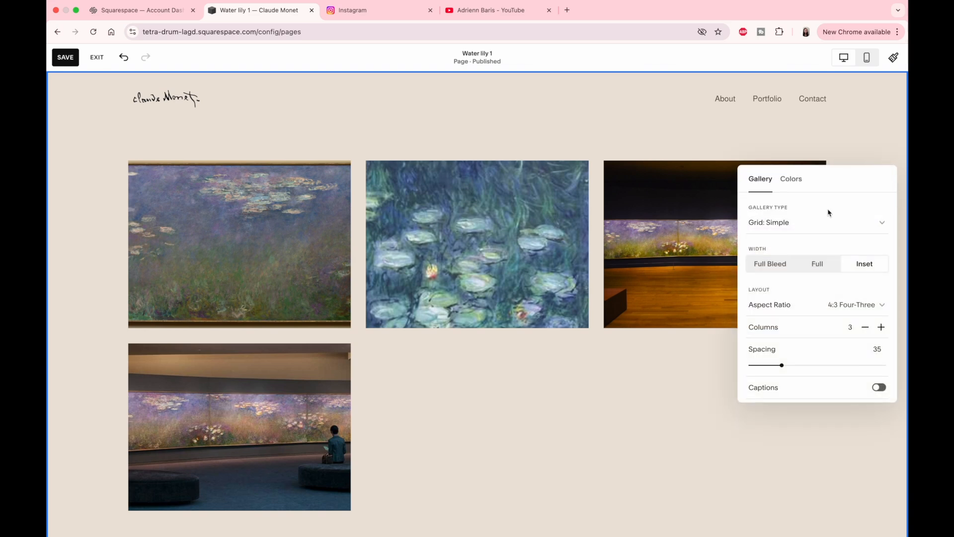
click(774, 223)
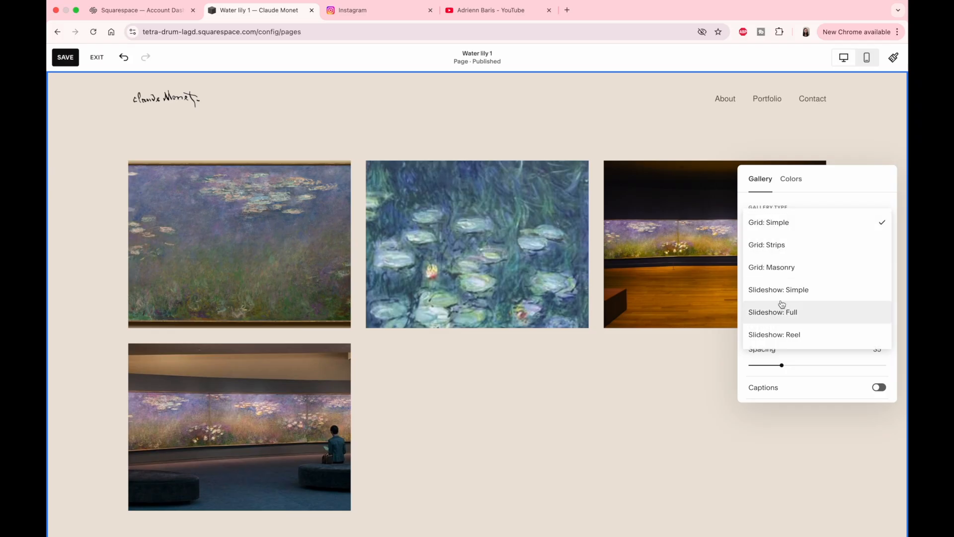
click(792, 291)
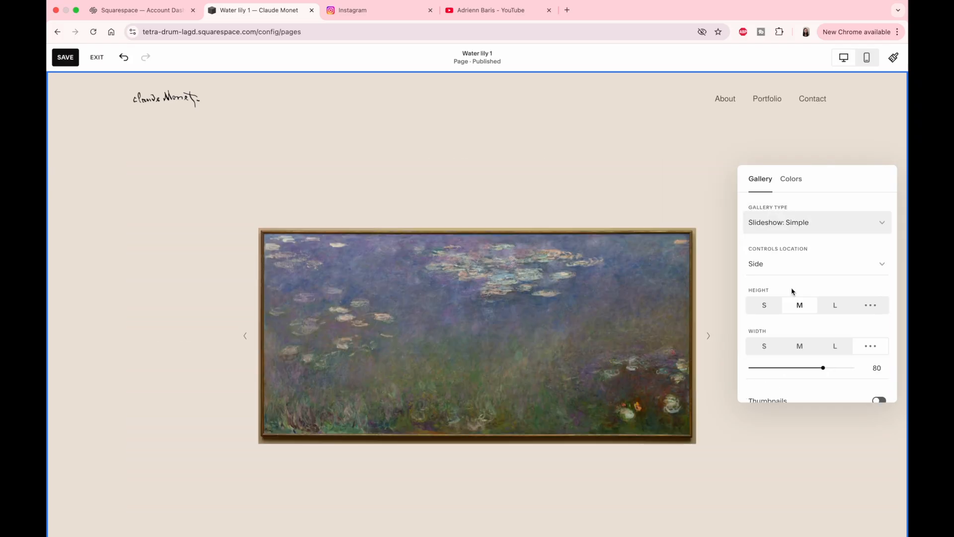
scroll(792, 291, down, 3)
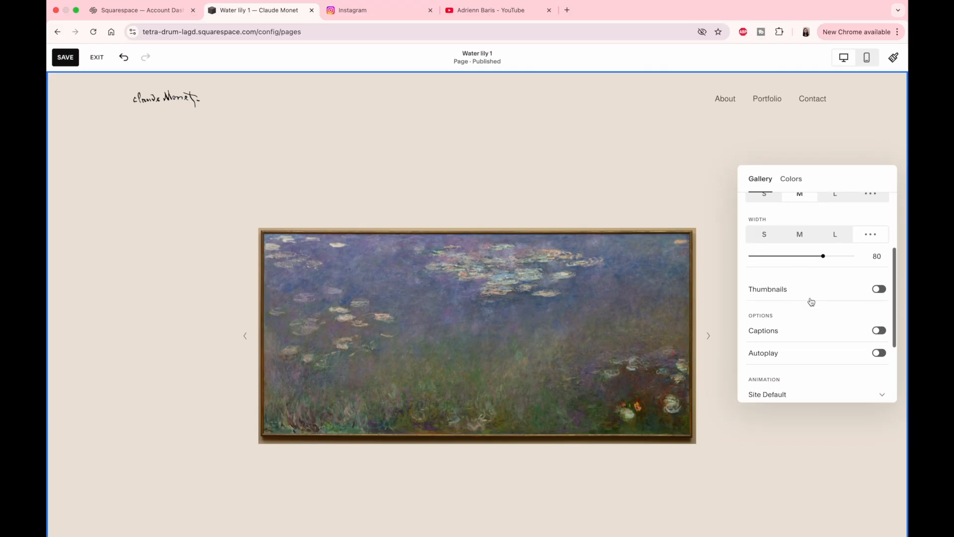
click(879, 289)
scroll(788, 248, up, 2)
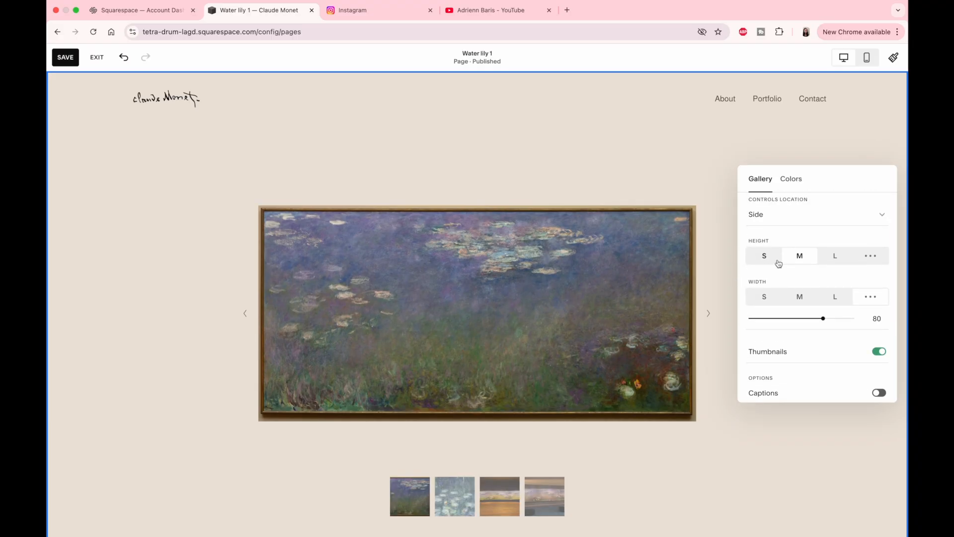
click(765, 257)
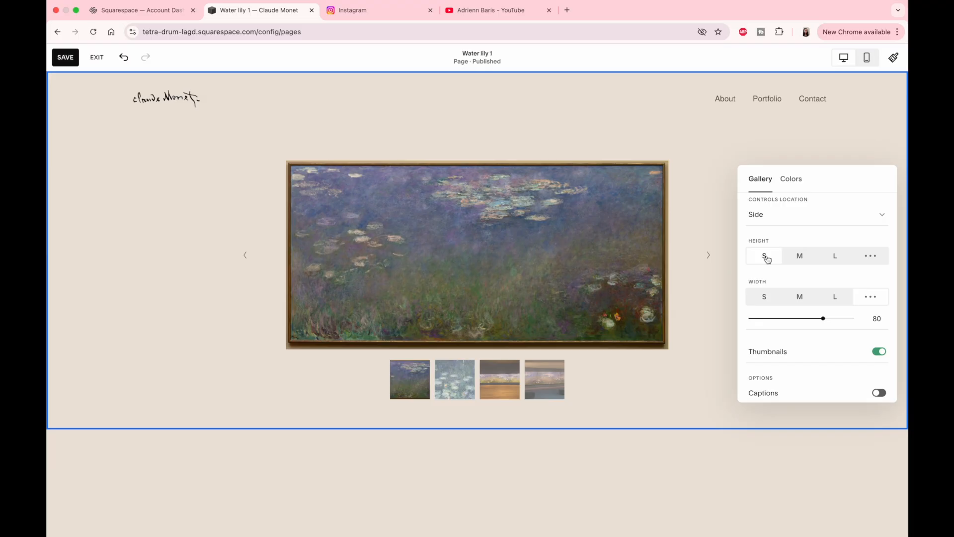
click(727, 140)
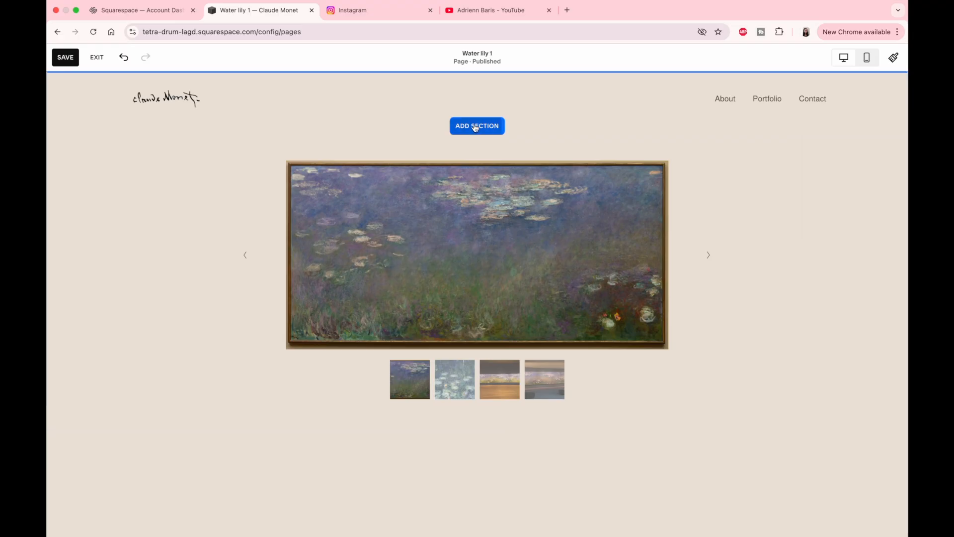
Step: Add a blank section above the slideshow and insert a text block in it
click(481, 128)
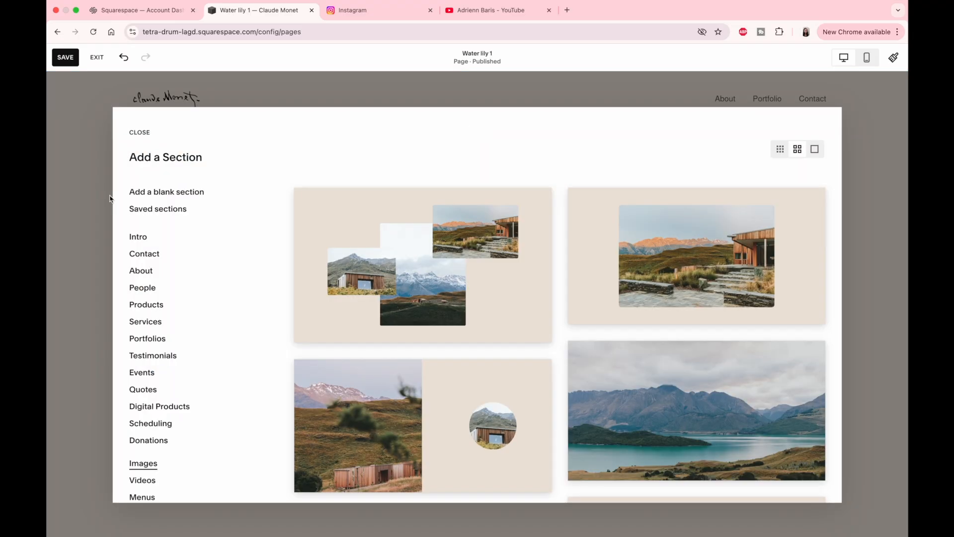
click(155, 192)
click(110, 157)
click(98, 212)
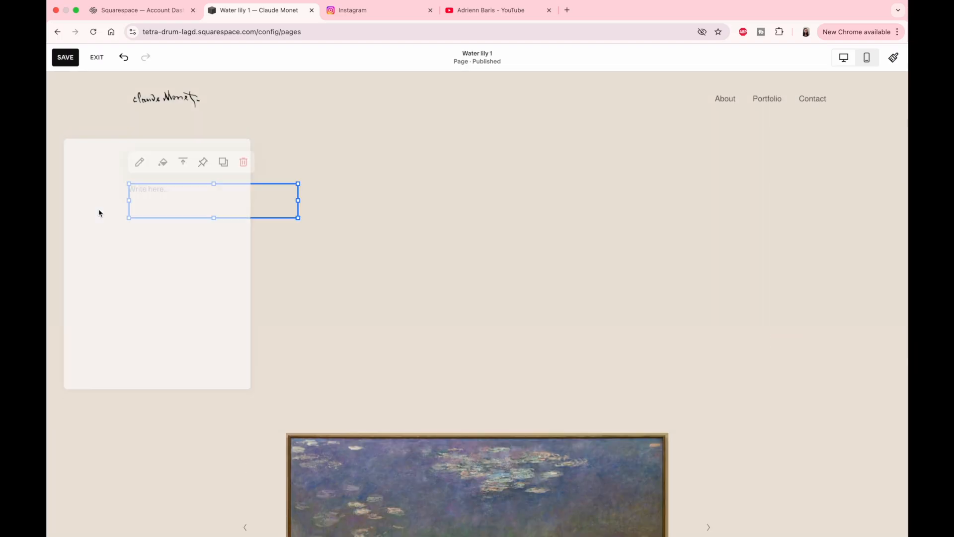
Step: Enter "Water lilies 1" in the new text block and format it as a heading
click(173, 196)
text(Water lilies 1)
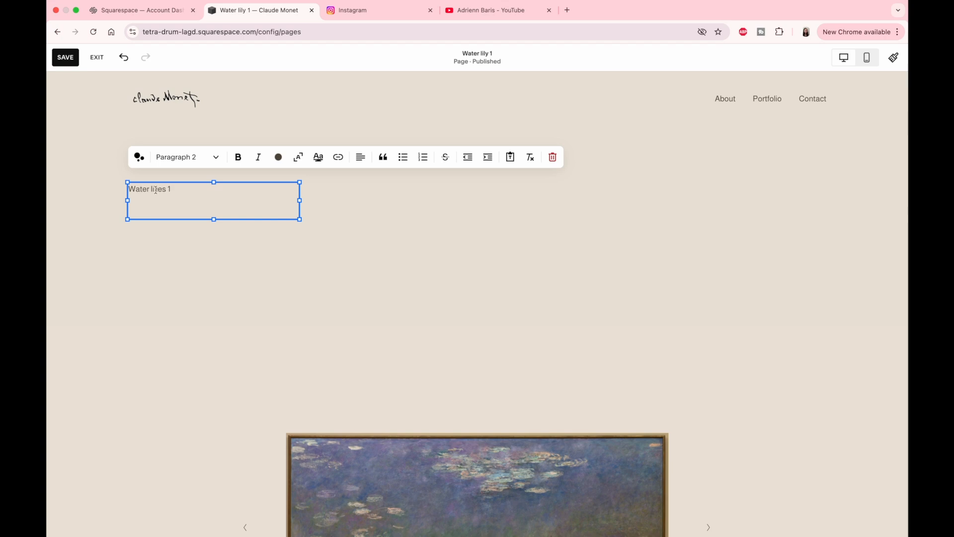
triple_click(155, 190)
click(204, 157)
click(192, 224)
Step: Add a text block below the title reading "On a beautiful morning the light was playing with the water lilies and I could not resist to paint it."
click(118, 188)
click(80, 147)
click(92, 209)
drag(264, 219, 266, 266)
Step: Lengthen the whole description text with the built-in AI writing tool
drag(282, 192, 119, 179)
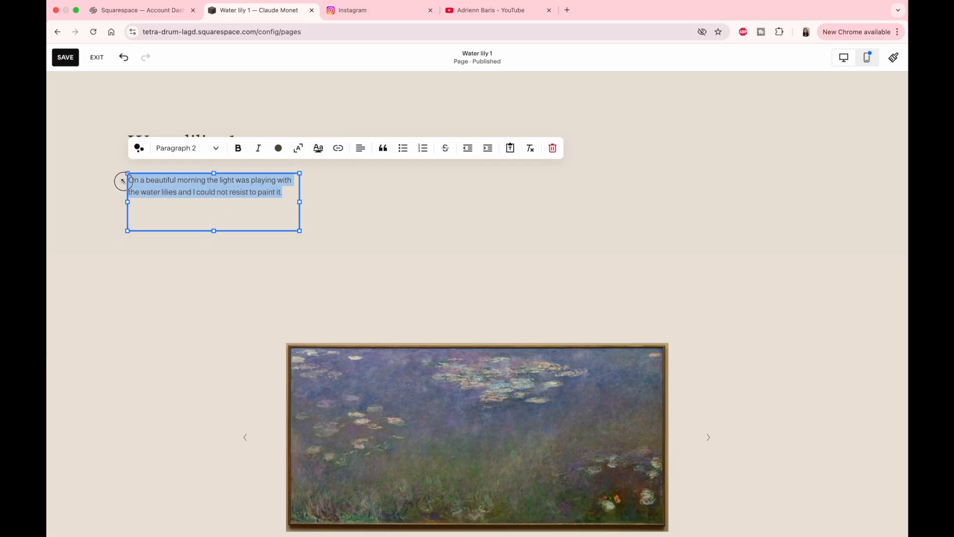
click(140, 149)
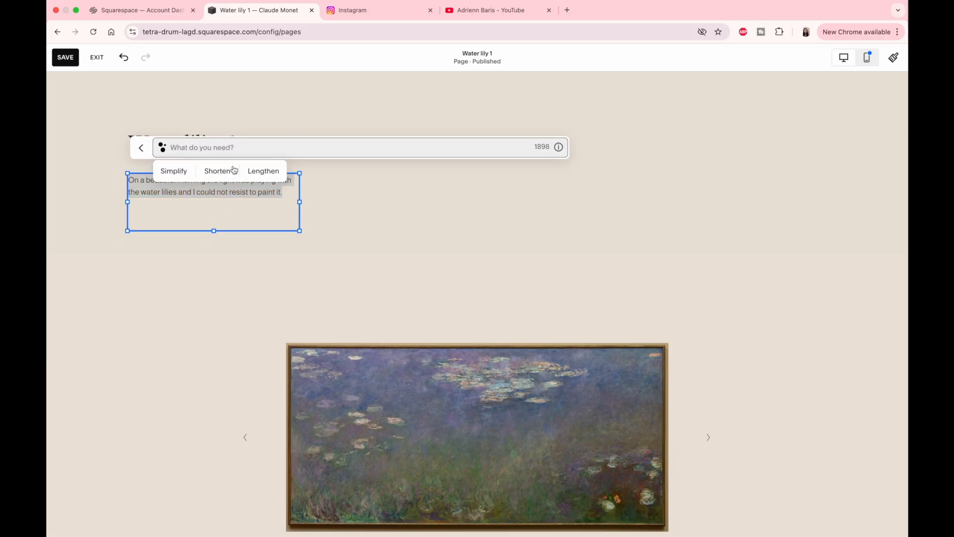
click(269, 173)
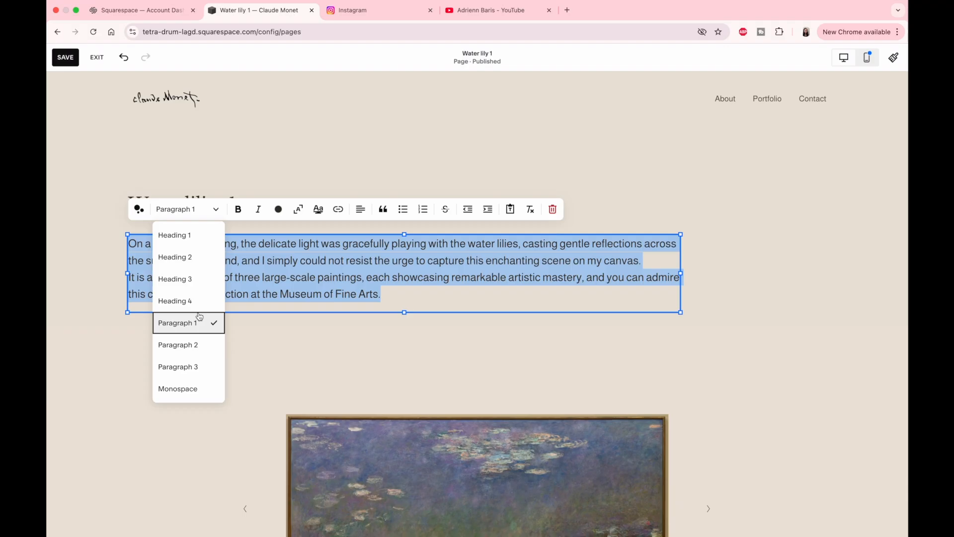
Step: Format the description as Heading 4 and move the description and the title inward so their starting edges align
click(186, 300)
drag(414, 278, 453, 278)
drag(147, 214, 207, 215)
Step: Set the title and description section's height to S, then save the page and exit editing
scroll(735, 227, down, 1)
scroll(751, 267, down, 5)
scroll(773, 308, up, 5)
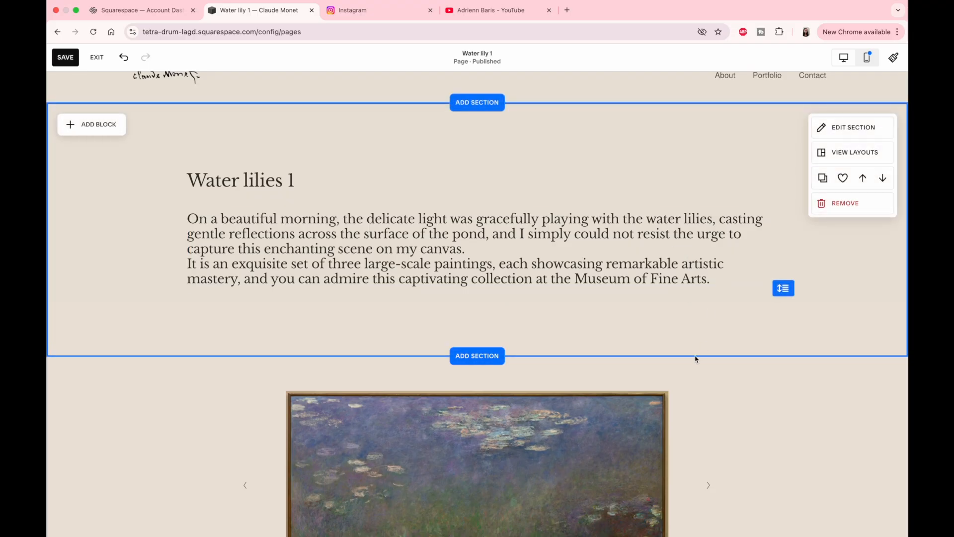
click(839, 131)
scroll(795, 208, down, 3)
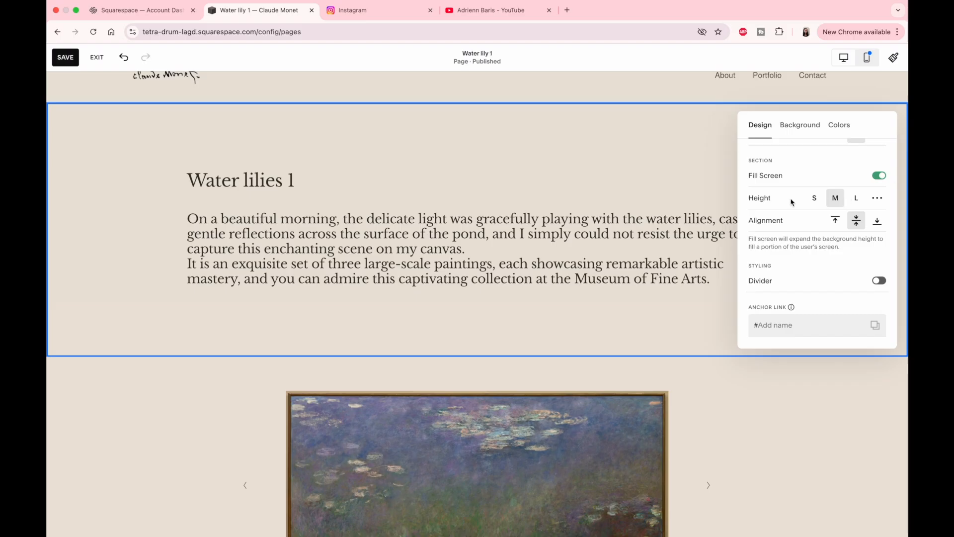
click(814, 198)
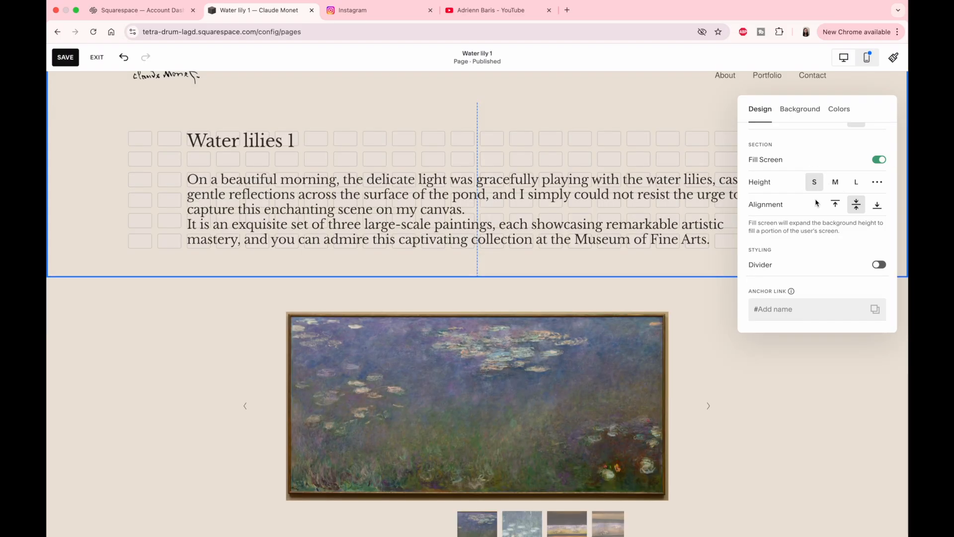
click(65, 57)
click(97, 58)
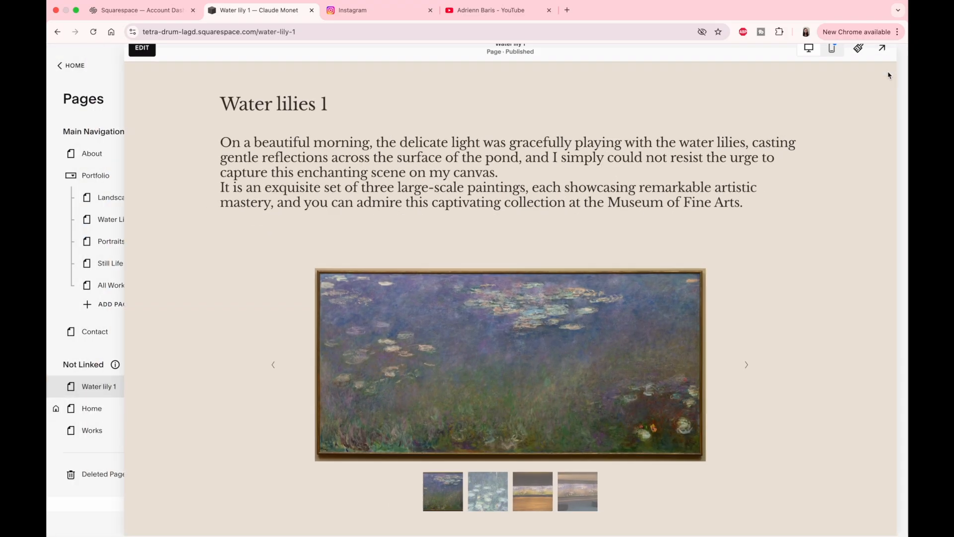
Step: Preview the Water lily 1 page full screen and step through the slideshow images
click(882, 48)
scroll(820, 236, down, 3)
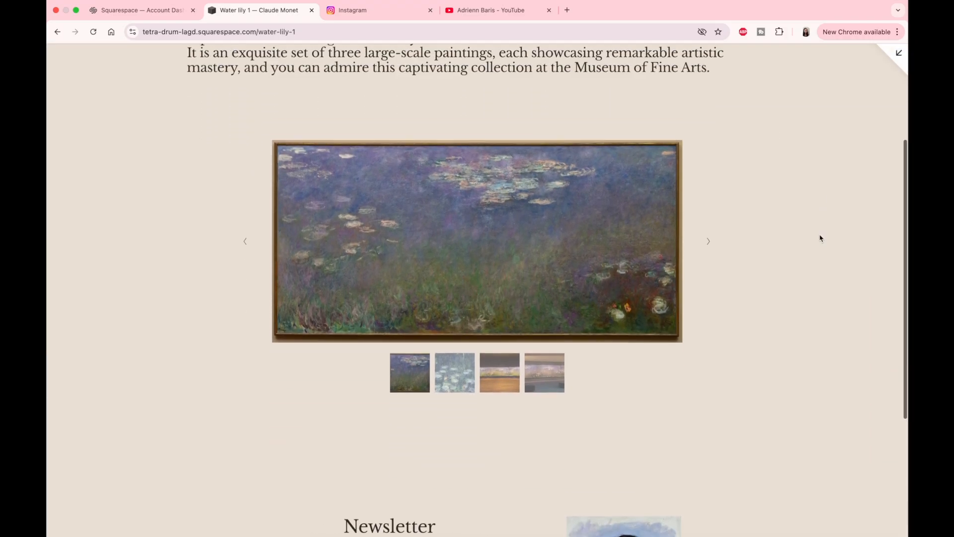
scroll(819, 238, up, 3)
click(709, 361)
click(709, 361)
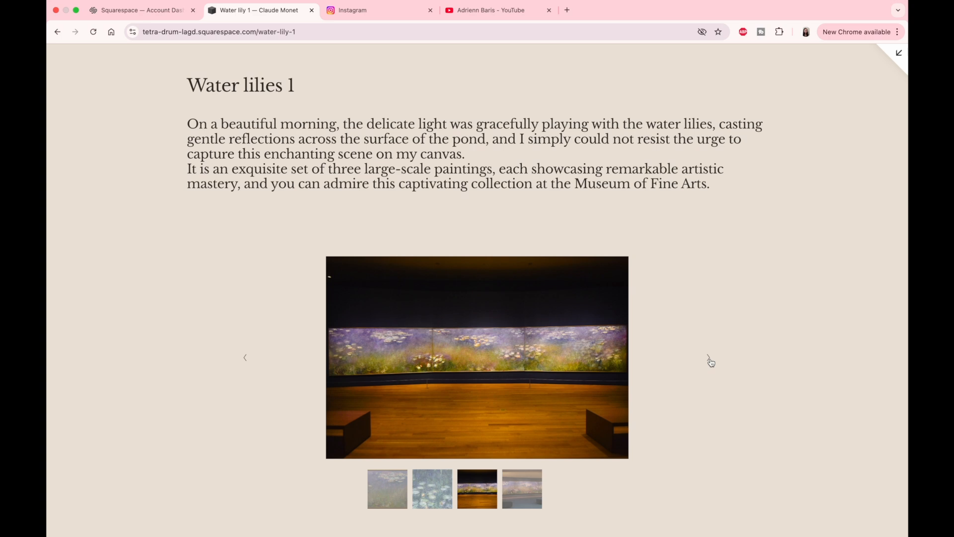
click(709, 362)
click(709, 361)
click(899, 53)
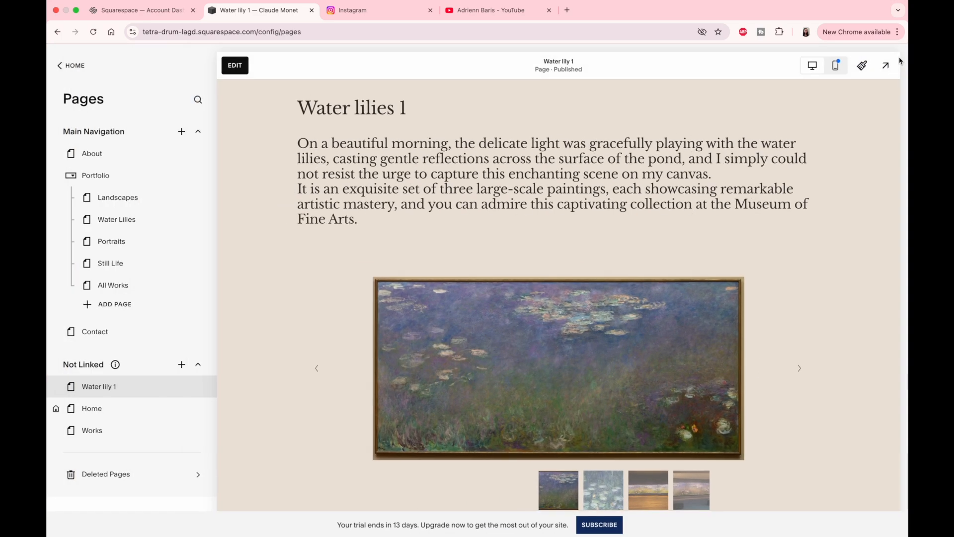
Step: Check the Water lily 1 page and its slideshow in the mobile view, then return to the desktop view
click(835, 65)
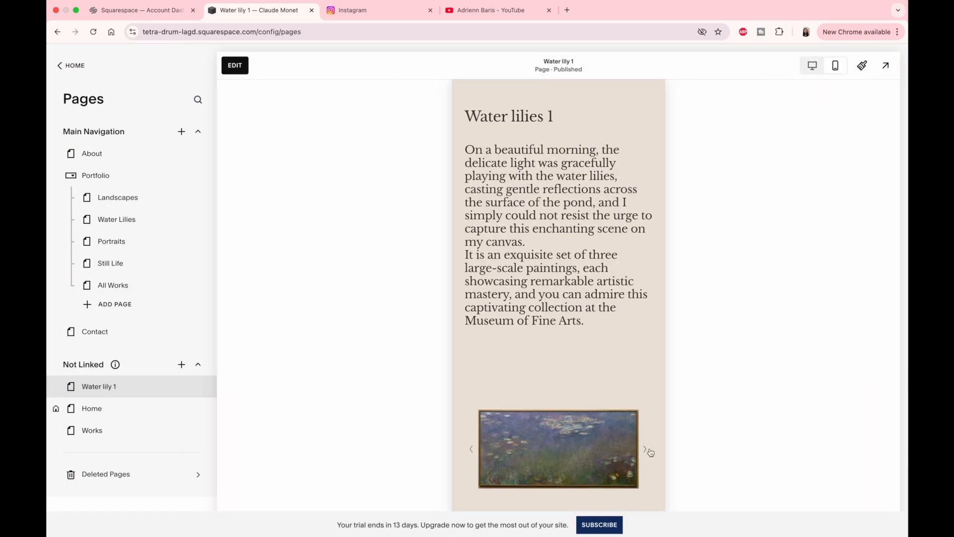
click(647, 451)
scroll(647, 451, down, 3)
click(644, 291)
click(644, 292)
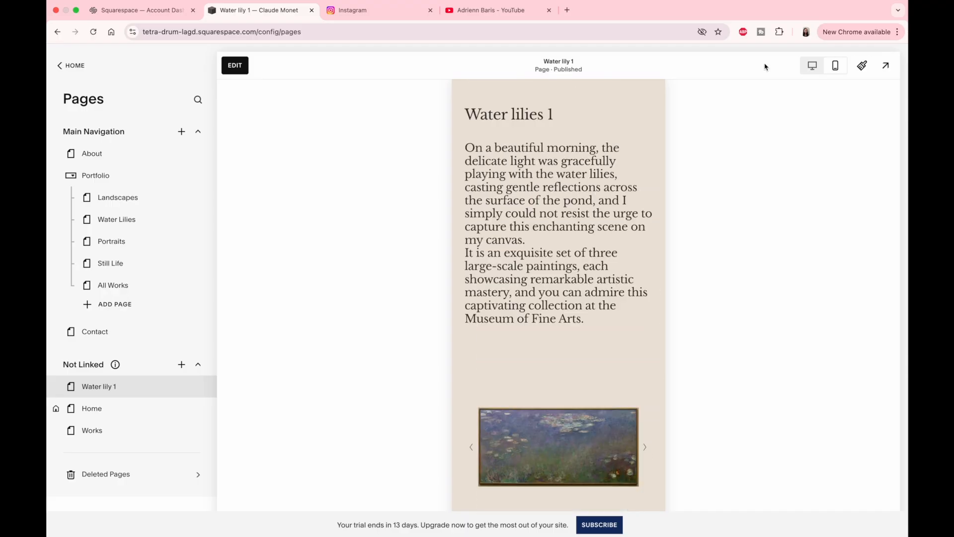
click(813, 70)
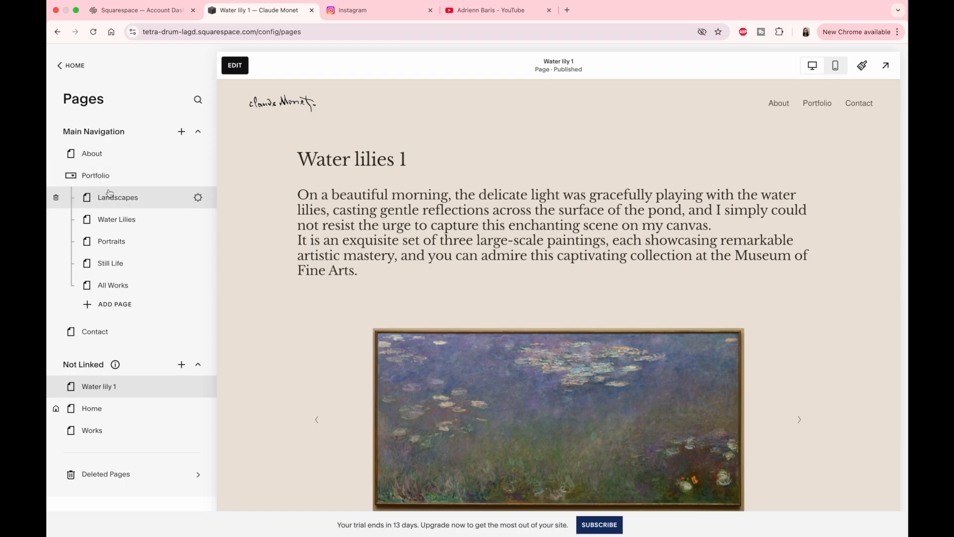
Step: Open the Water Lilies page for editing and turn off Lightbox for its gallery section
click(112, 222)
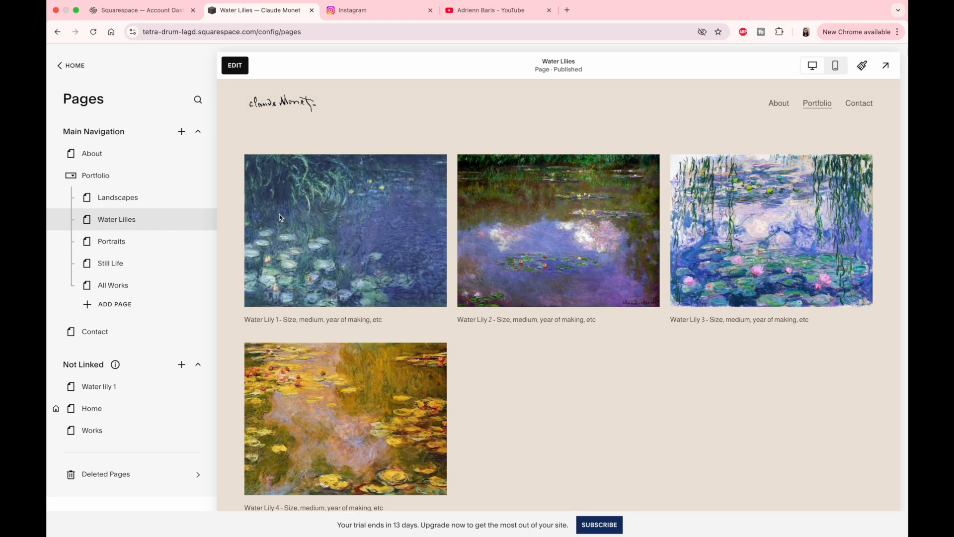
click(235, 65)
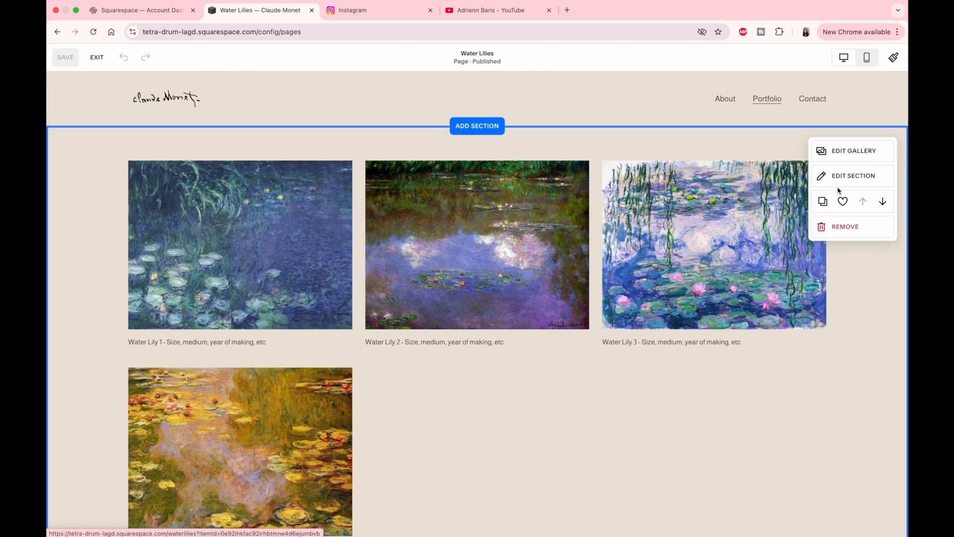
click(837, 184)
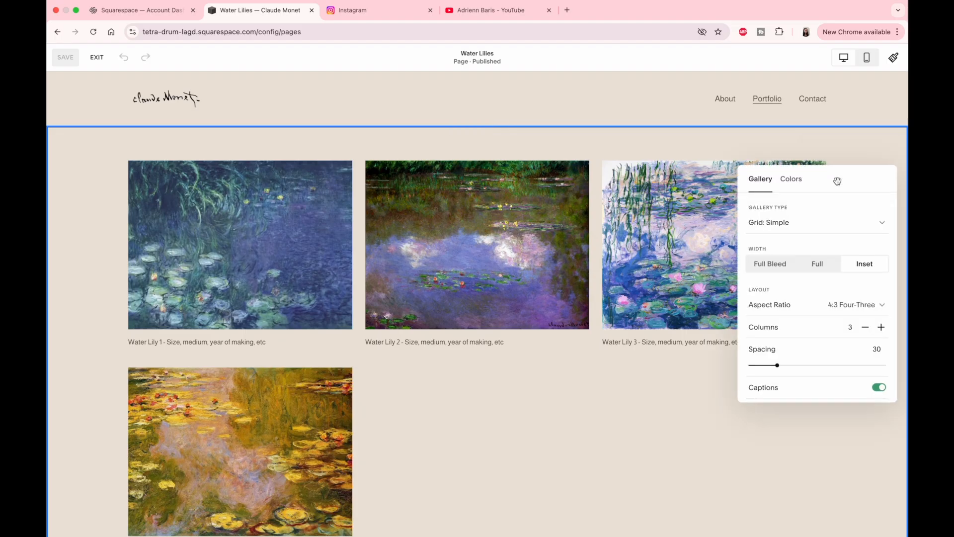
scroll(830, 318, down, 5)
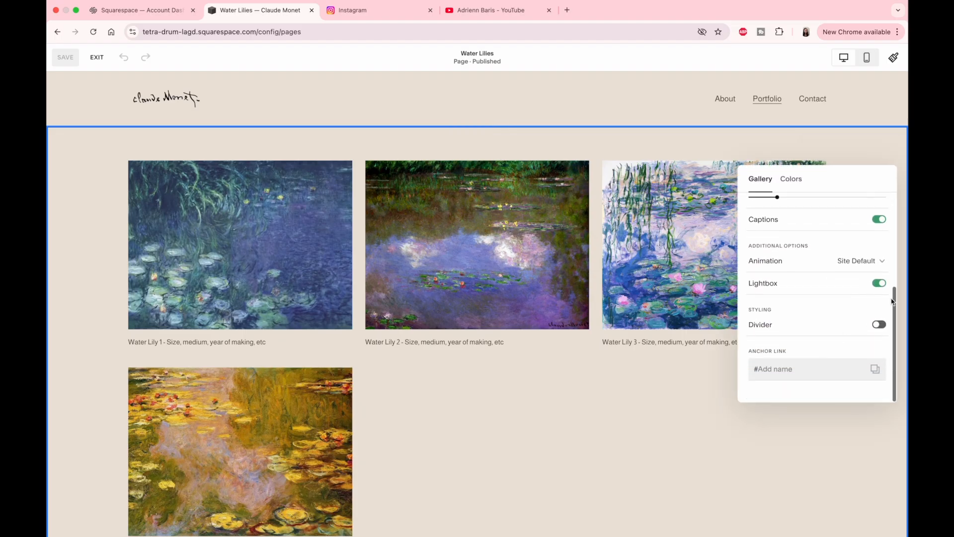
click(879, 283)
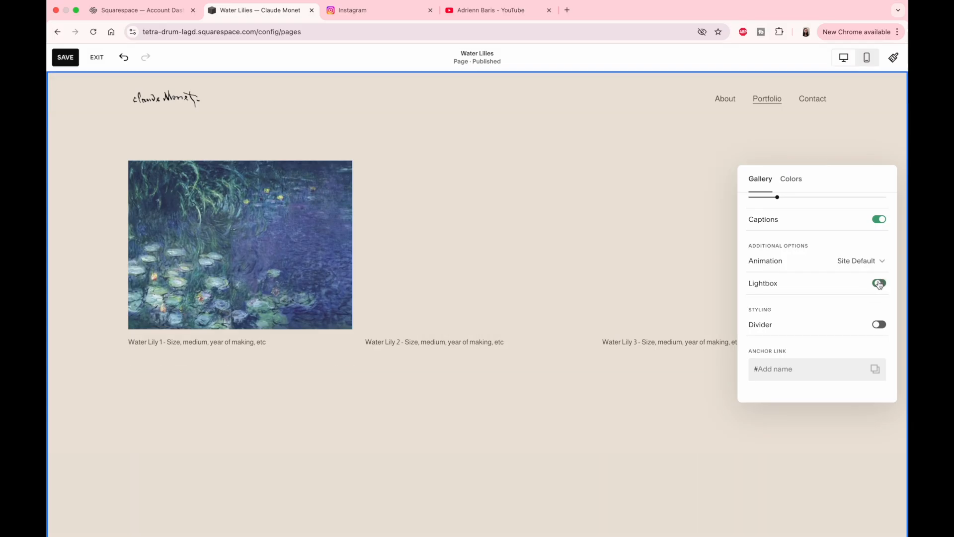
click(501, 431)
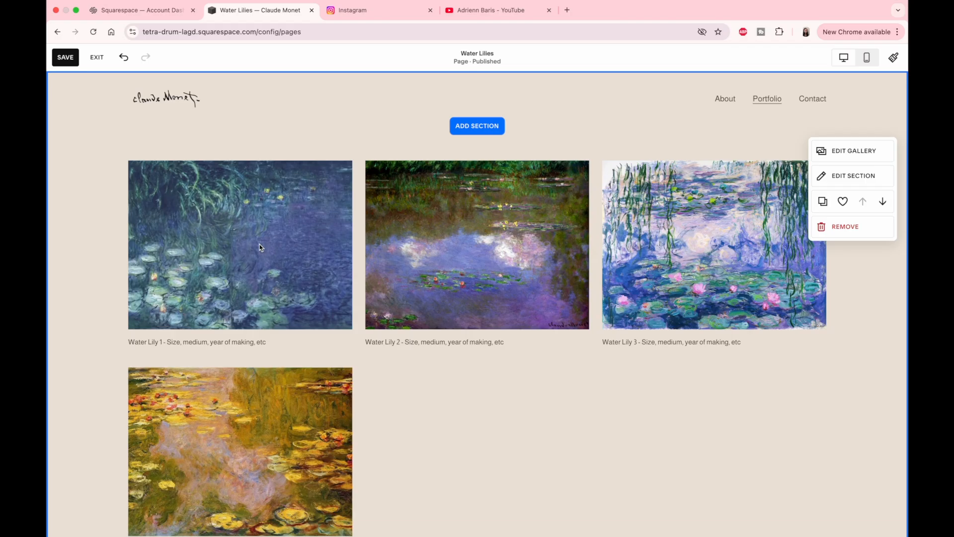
Step: Link the first Water Lilies gallery image to the Water lily 1 page (/water-lily-1), then save and exit editing
click(827, 150)
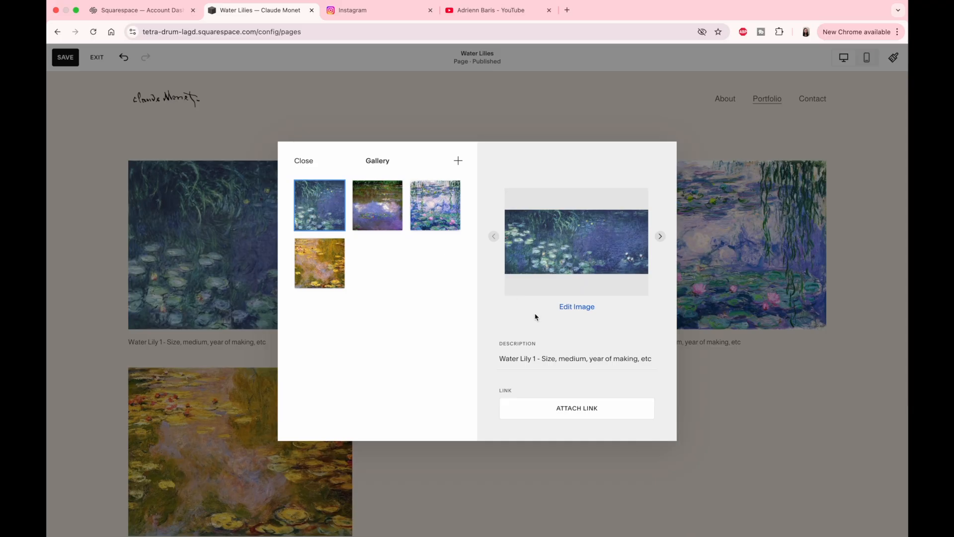
click(582, 410)
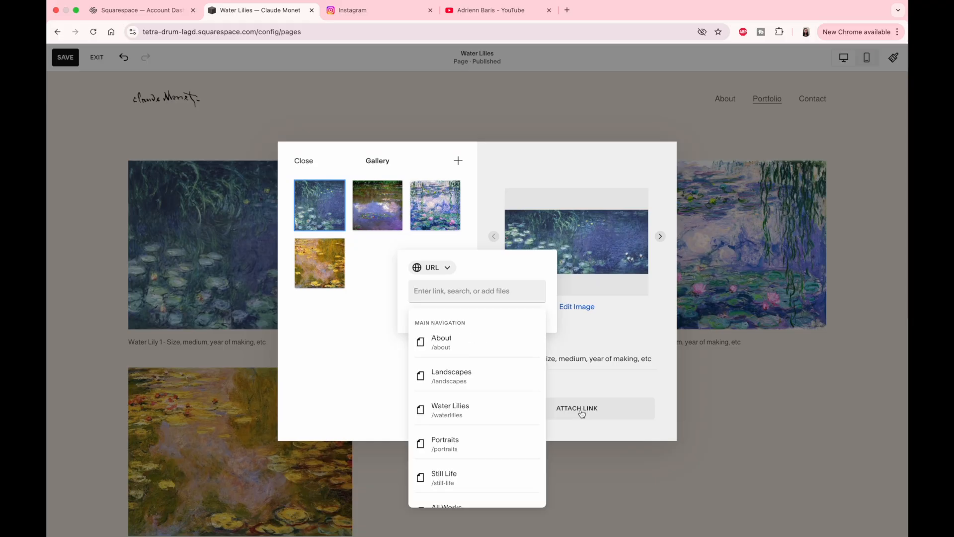
scroll(452, 402, down, 5)
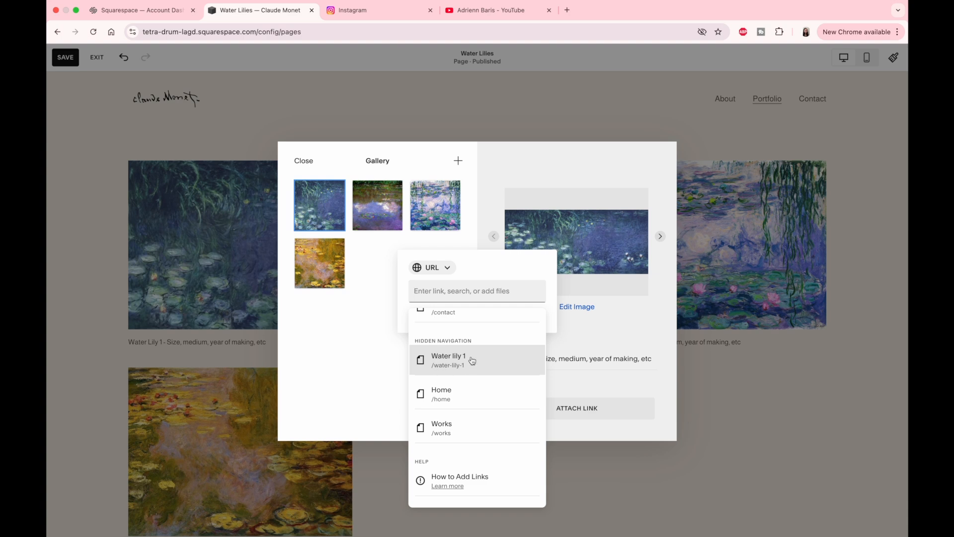
click(485, 362)
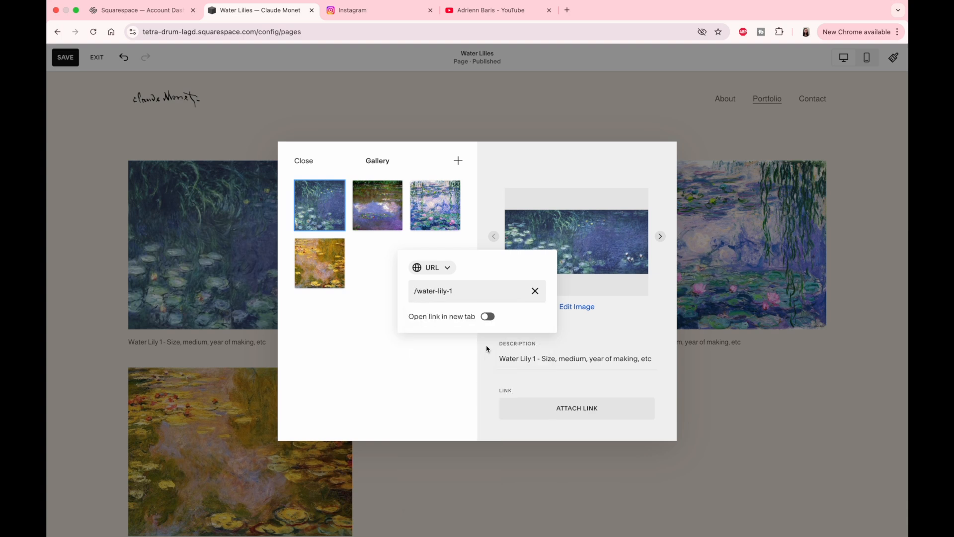
click(488, 317)
click(427, 357)
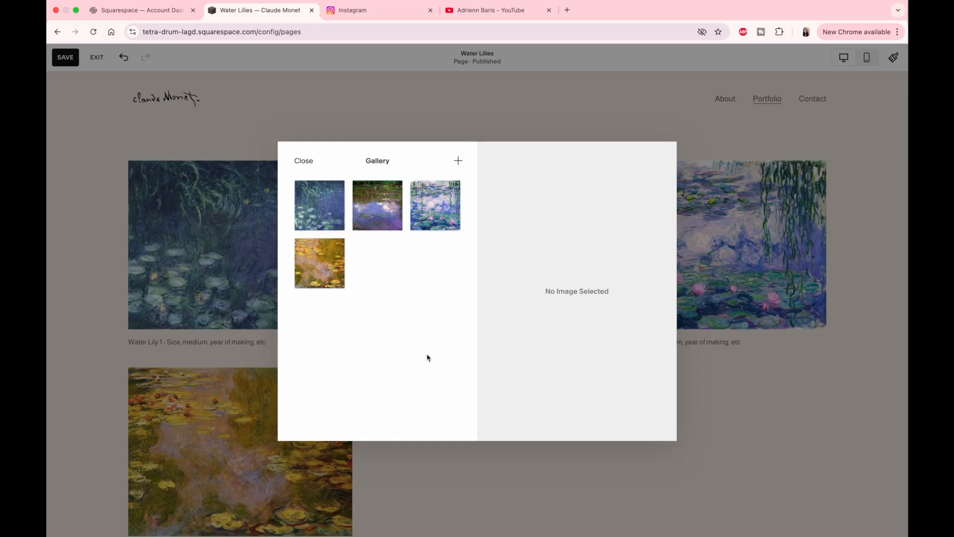
click(305, 161)
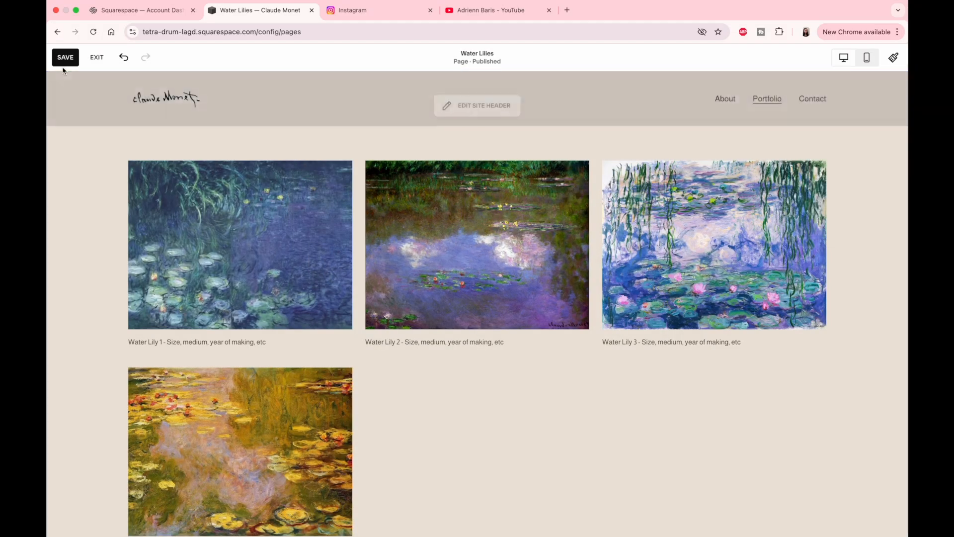
click(65, 59)
click(97, 58)
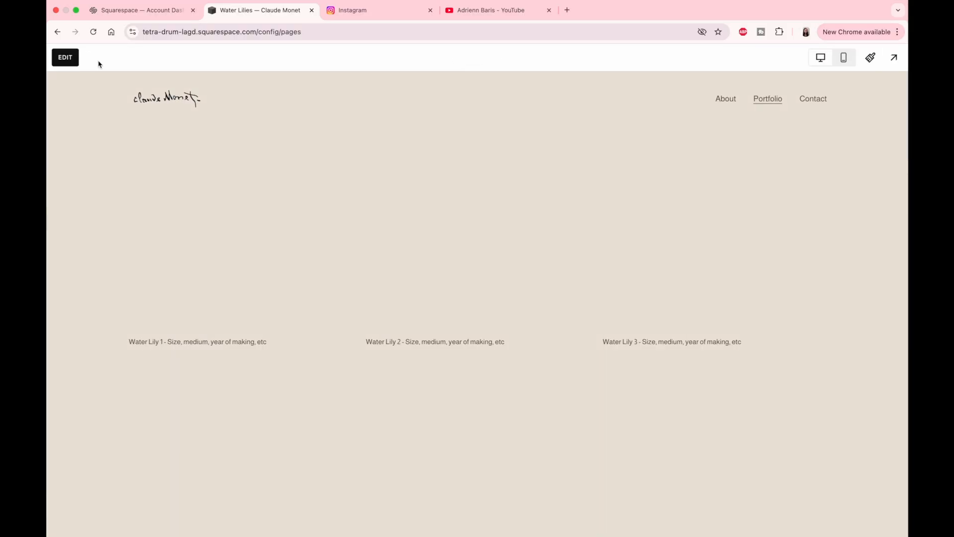
Step: Preview the Water Lilies gallery full screen, follow the first image's link and look through the artwork page
click(891, 66)
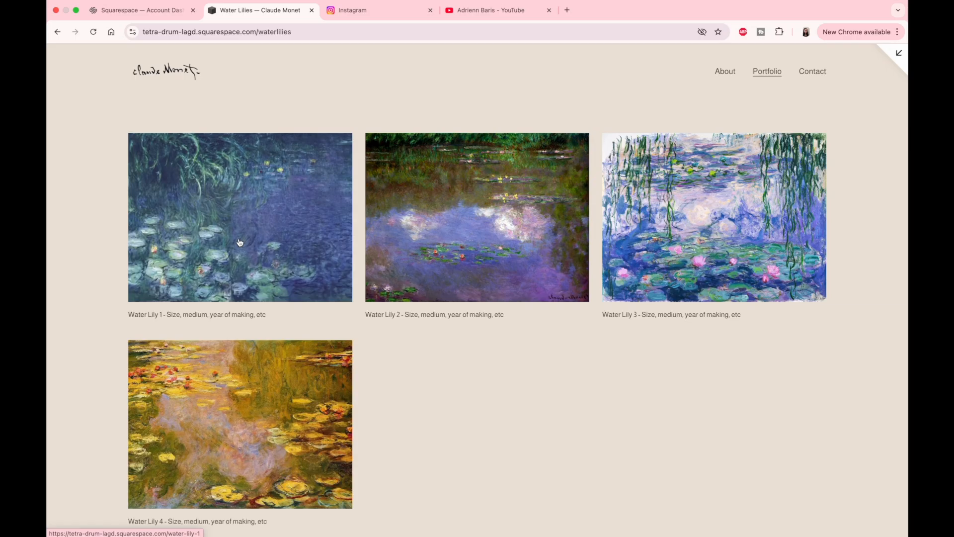
click(254, 232)
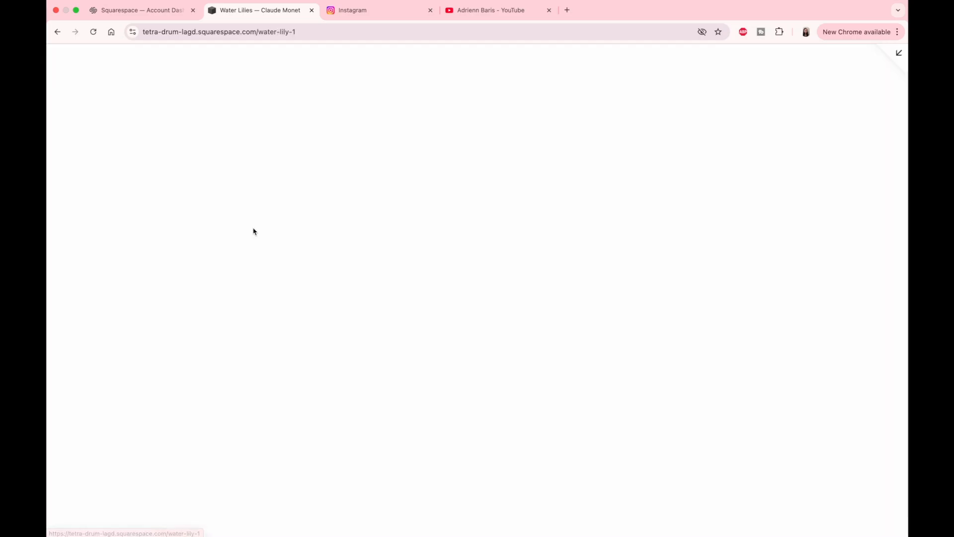
scroll(253, 229, down, 5)
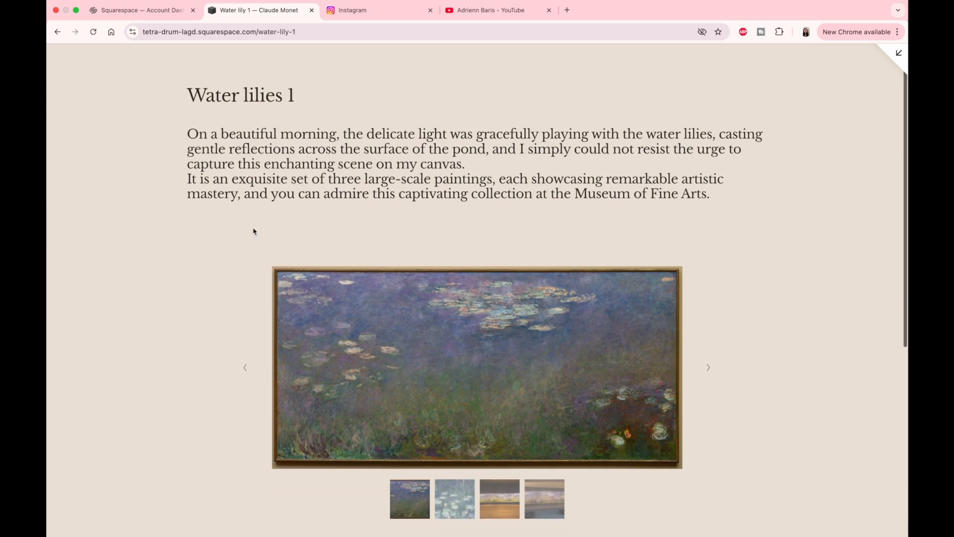
scroll(253, 232, down, 4)
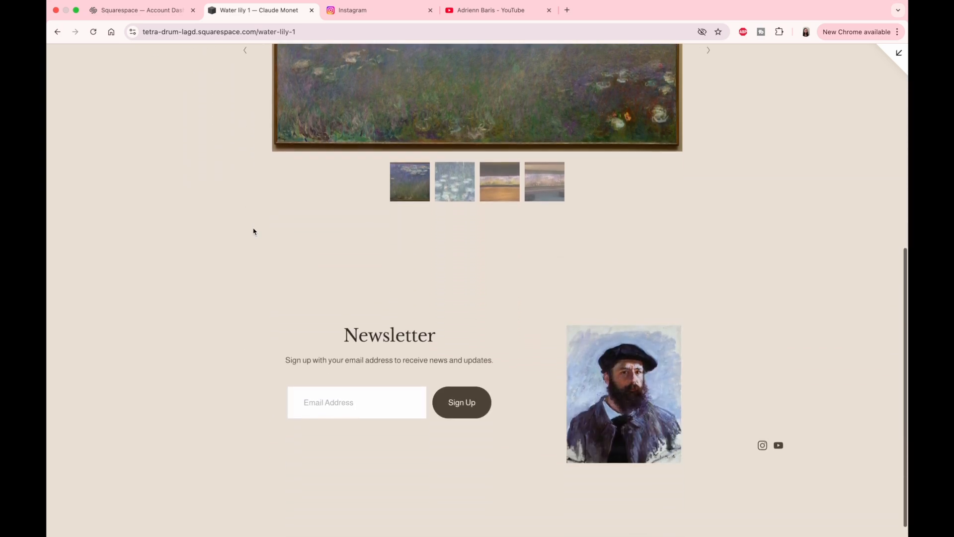
scroll(253, 231, up, 9)
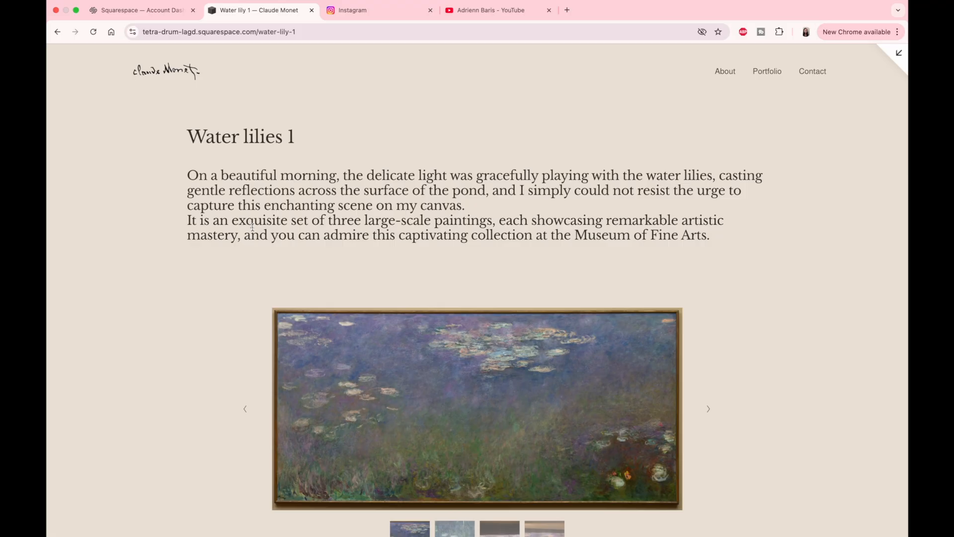
click(900, 54)
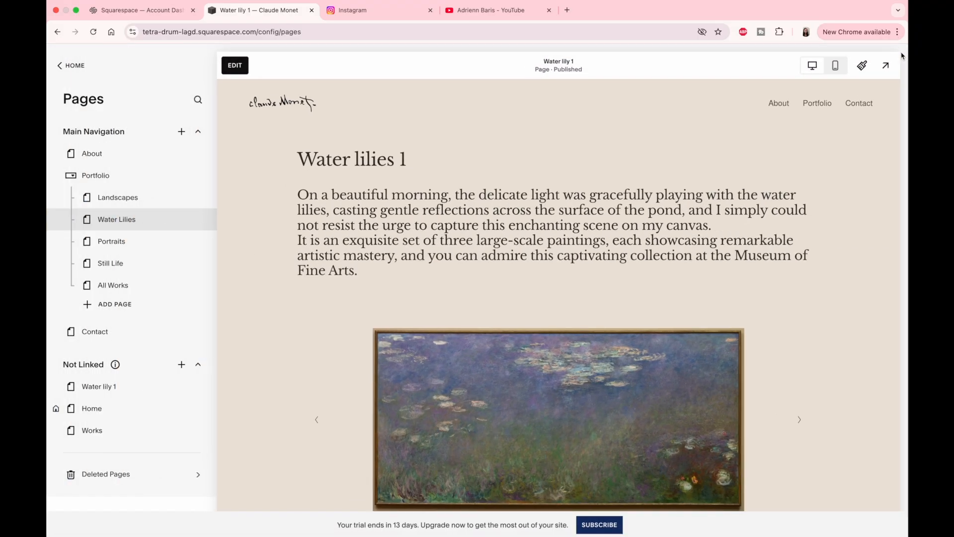
Step: Duplicate the Water lily 1 page from its page settings
scroll(546, 298, down, 2)
click(196, 385)
scroll(538, 327, down, 3)
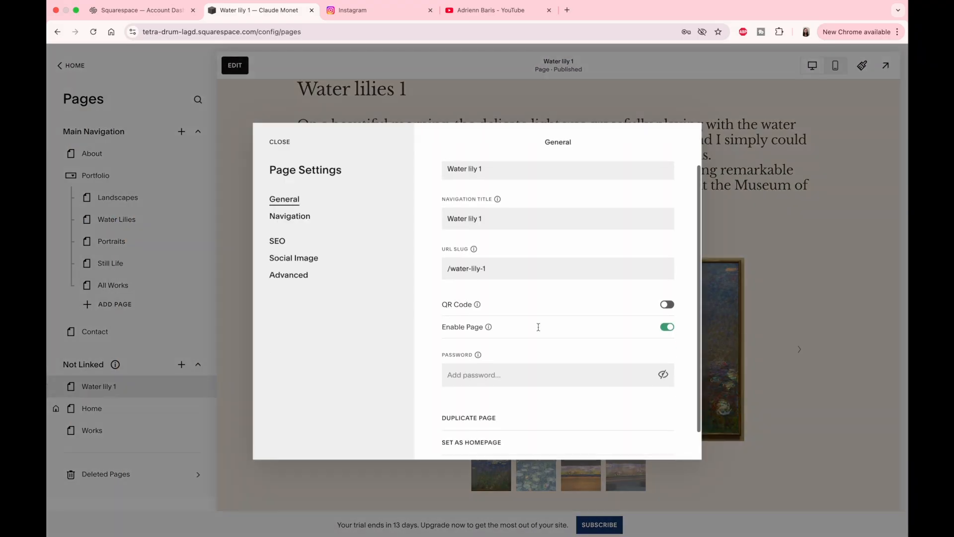
click(469, 386)
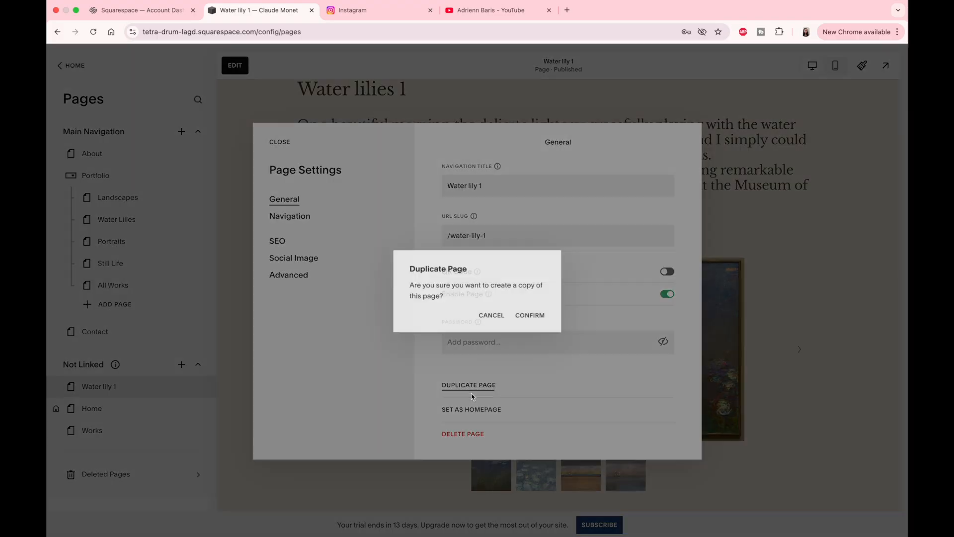
click(539, 320)
Step: Rename the duplicated page "Water lily 3" and open its page settings
key(Right)
key(BackSpace)
key(BackSpace)
key(BackSpace)
click(199, 387)
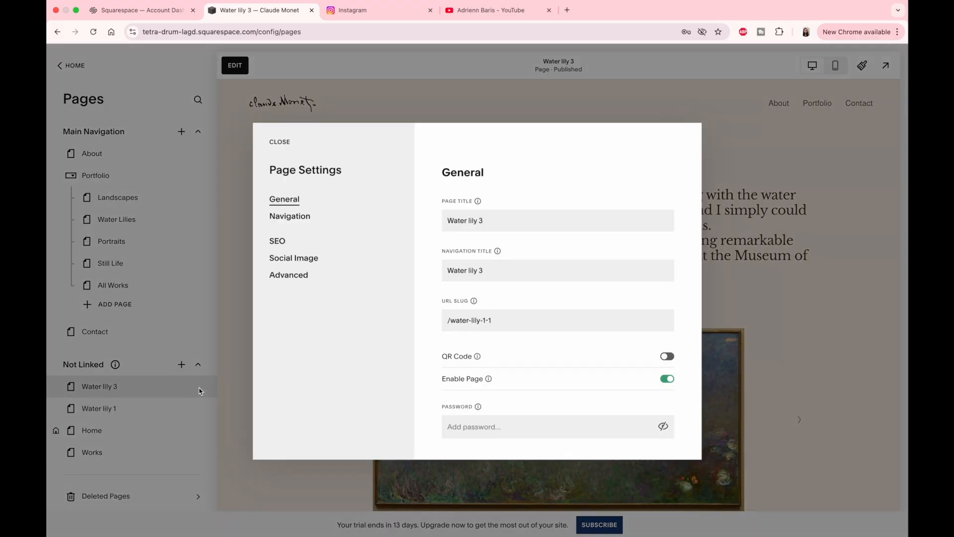
Step: Set the duplicated page's title and navigation title to "Water lily x" and its URL slug to "/water-lily-x", then save the settings
click(502, 221)
key(BackSpace)
text(x)
click(502, 270)
key(BackSpace)
text(x)
click(502, 321)
key(BackSpace)
key(BackSpace)
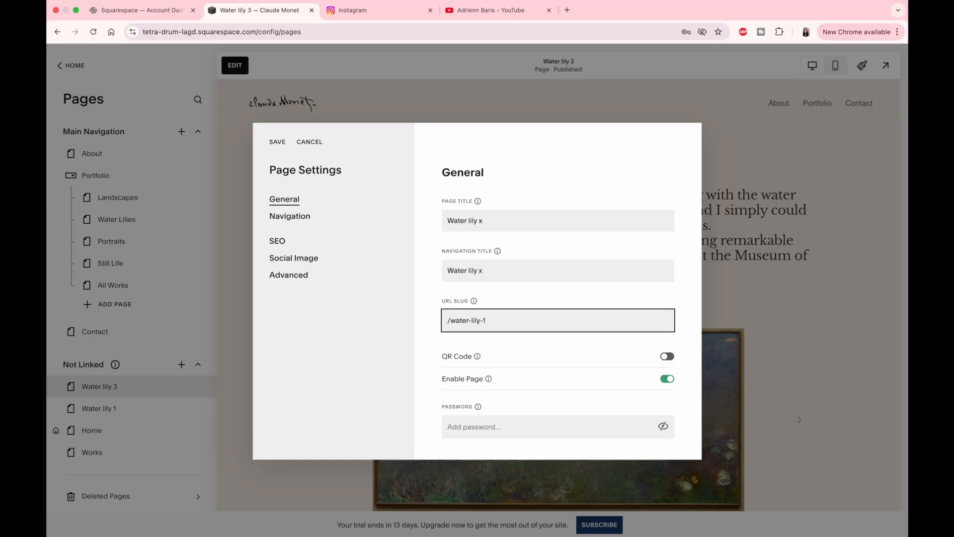
text(x)
click(277, 144)
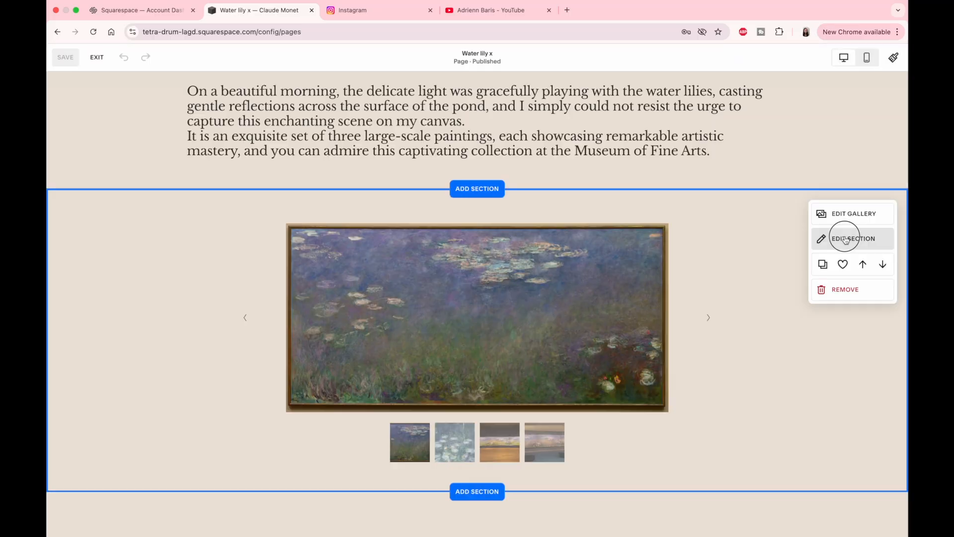
Step: Fill the page's slideshow gallery with other water lily images, uploading Monet_Water_lilies_6.jpg and the MOMA picture from the Monet - Paintings folder
click(846, 214)
click(457, 160)
click(459, 204)
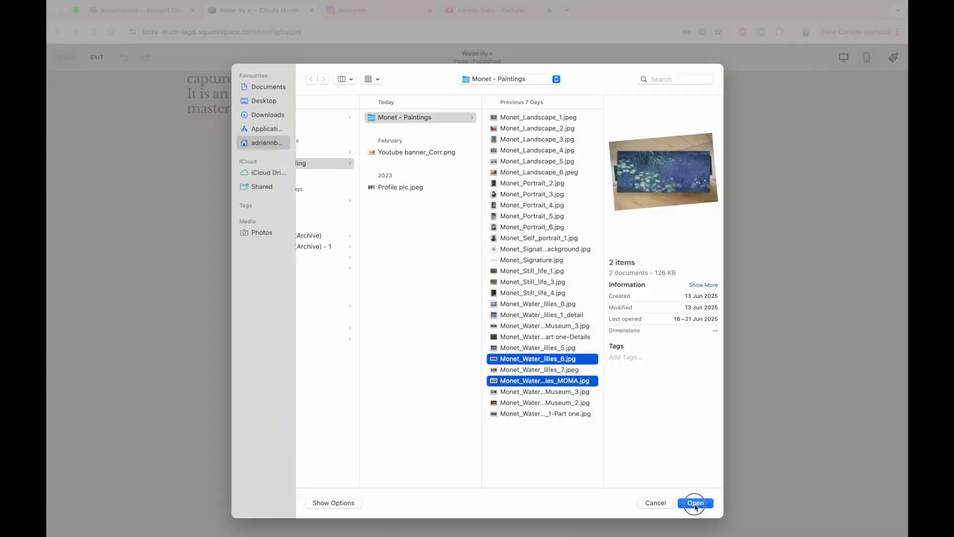
click(696, 502)
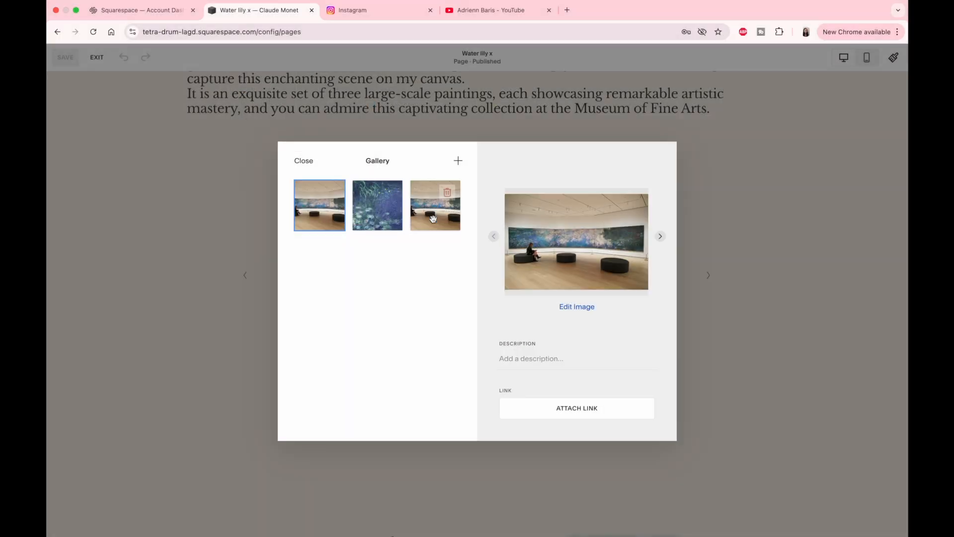
click(304, 161)
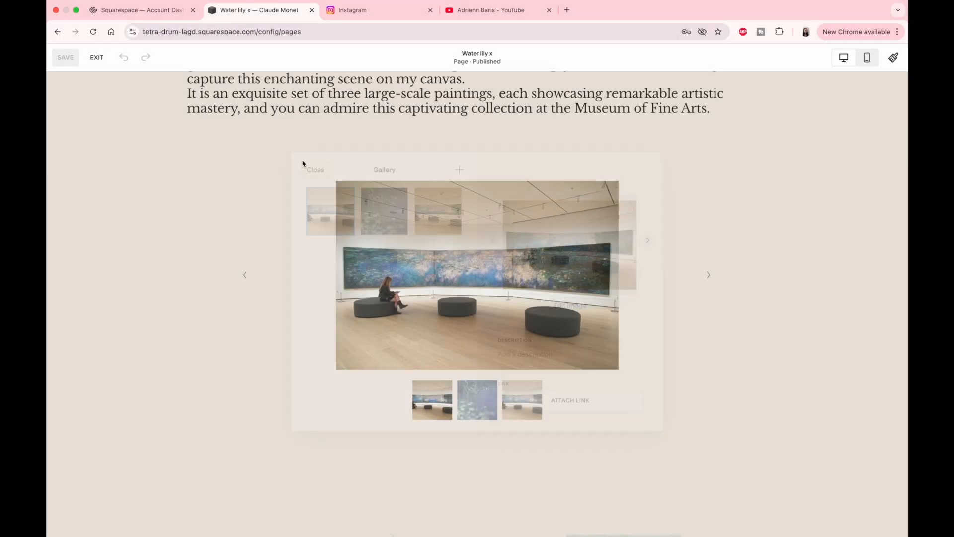
Step: Shorten the description to "On a beautiful morning....", retitle the artwork "Water lilies x", then save and exit editing
click(408, 216)
drag(407, 216, 337, 201)
text(....)
click(298, 165)
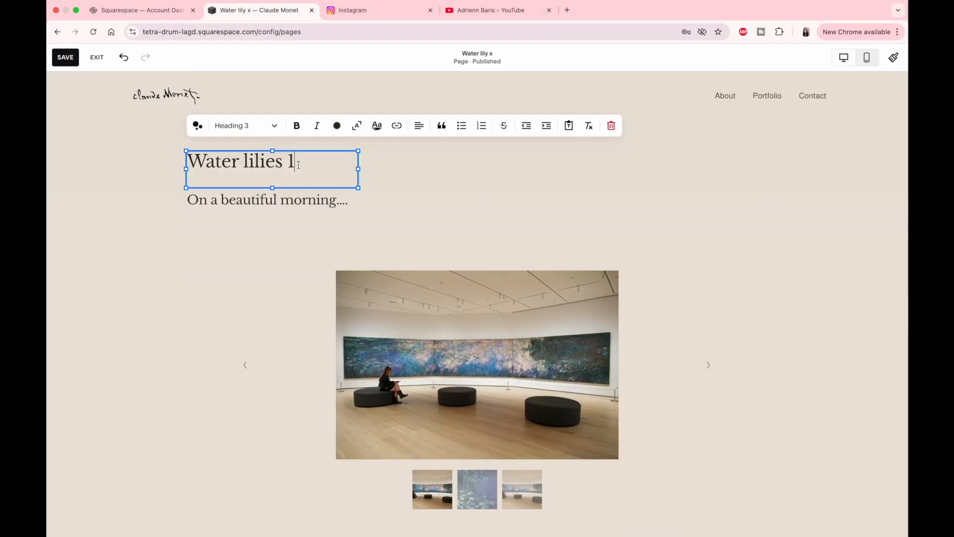
key(BackSpace)
text(x)
key(Escape)
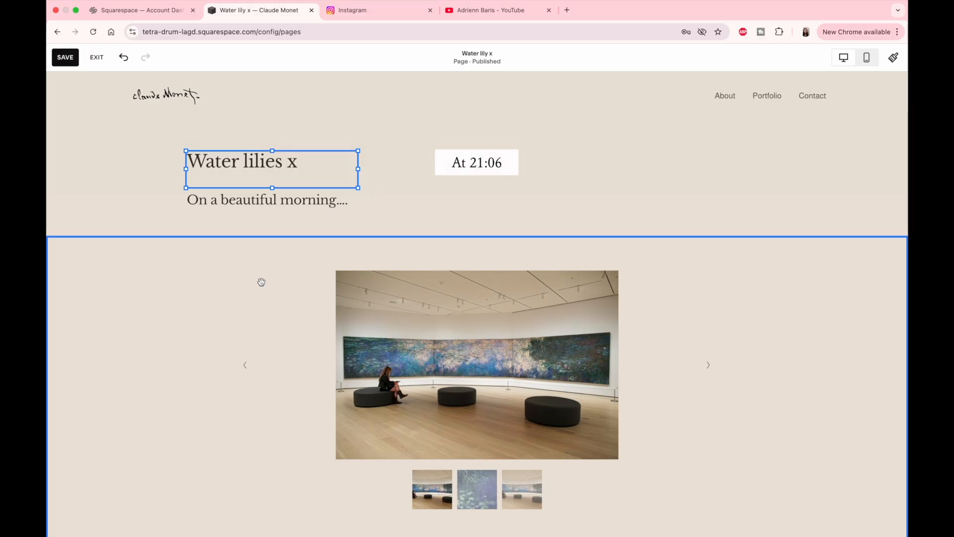
click(67, 62)
click(97, 58)
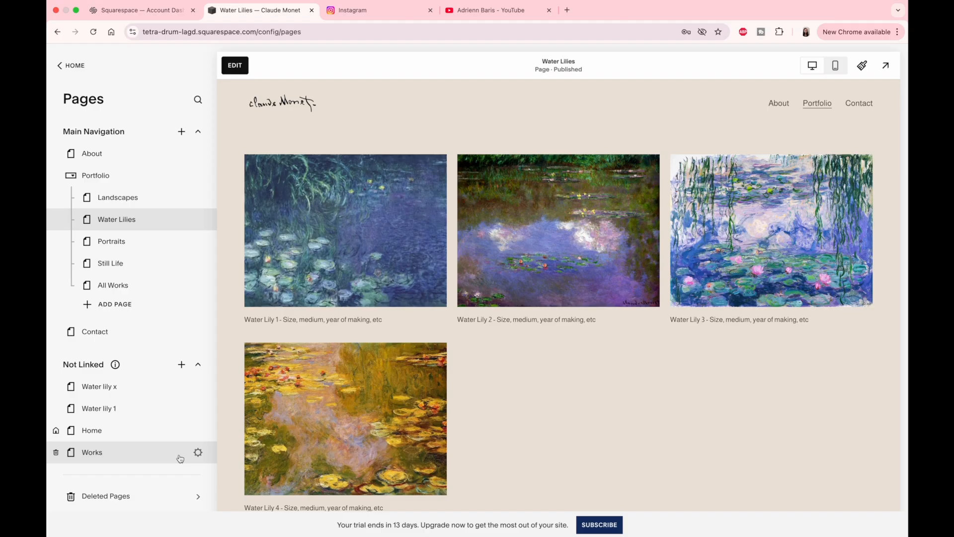
Step: Open the About page and look through the ready-made page layouts in the About category
click(101, 154)
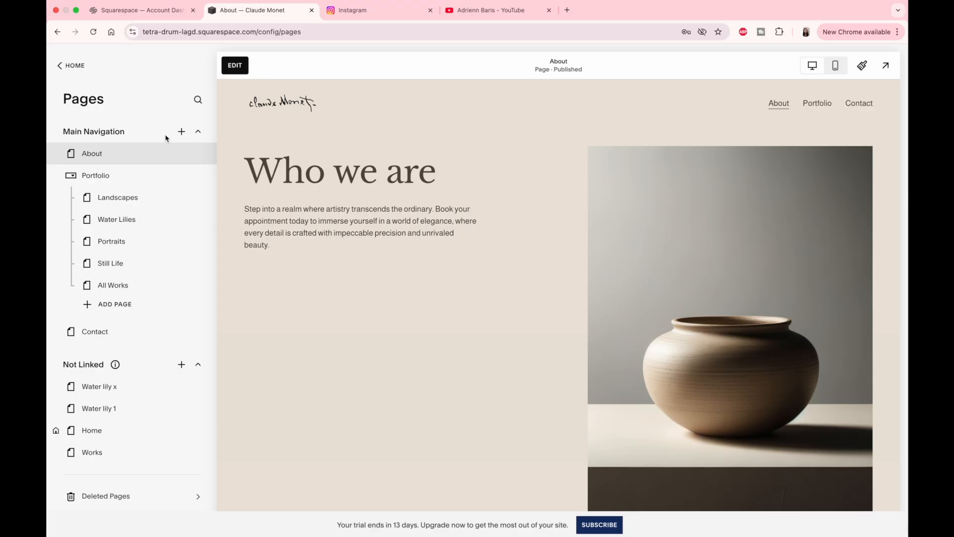
click(182, 132)
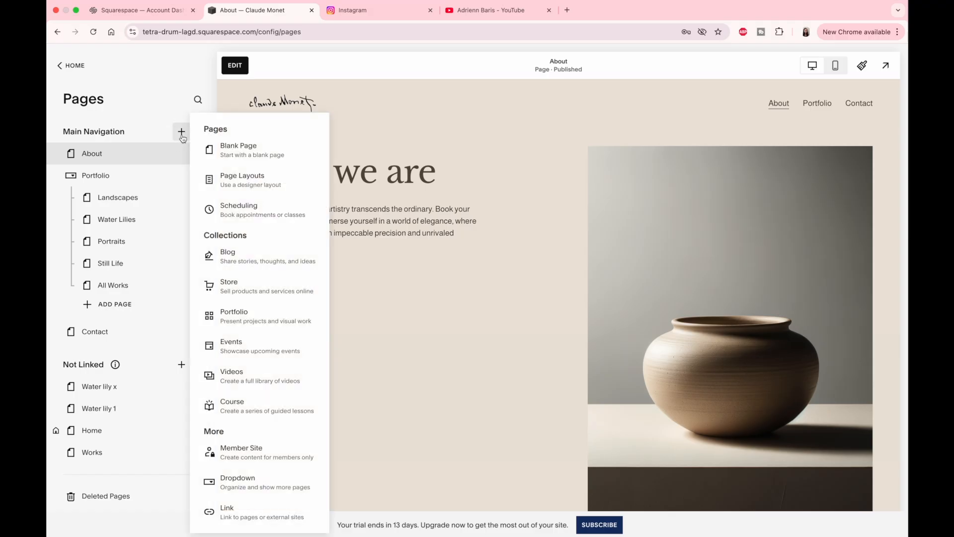
click(264, 181)
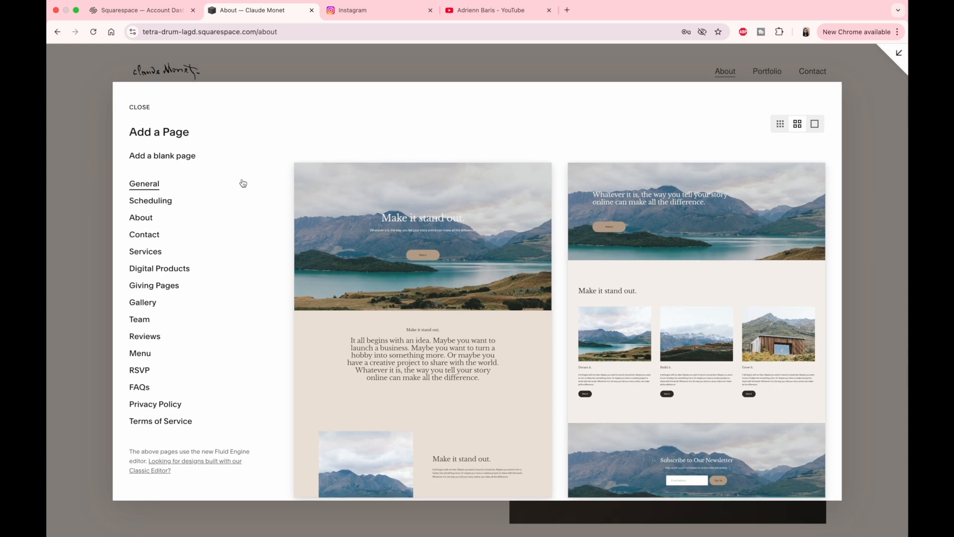
click(147, 222)
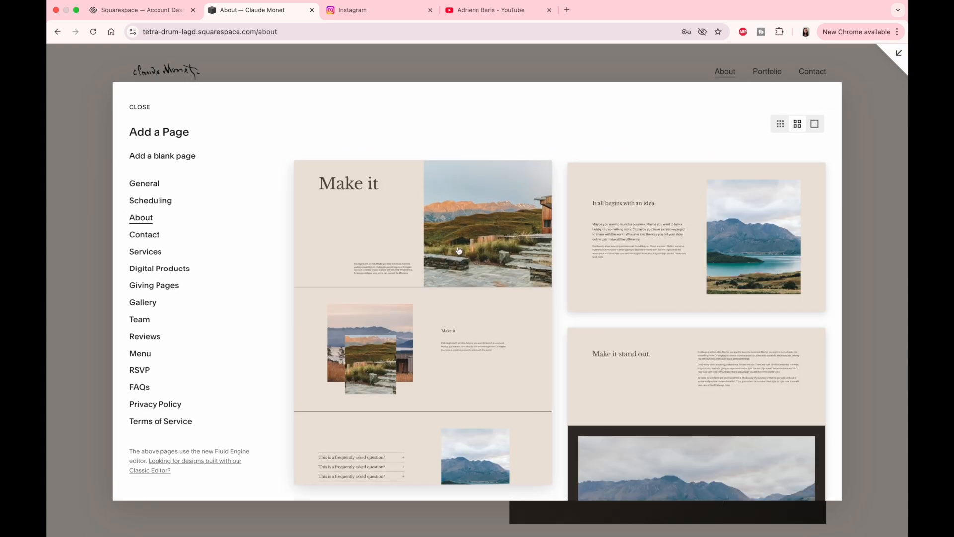
scroll(455, 252, down, 1)
scroll(455, 252, down, 5)
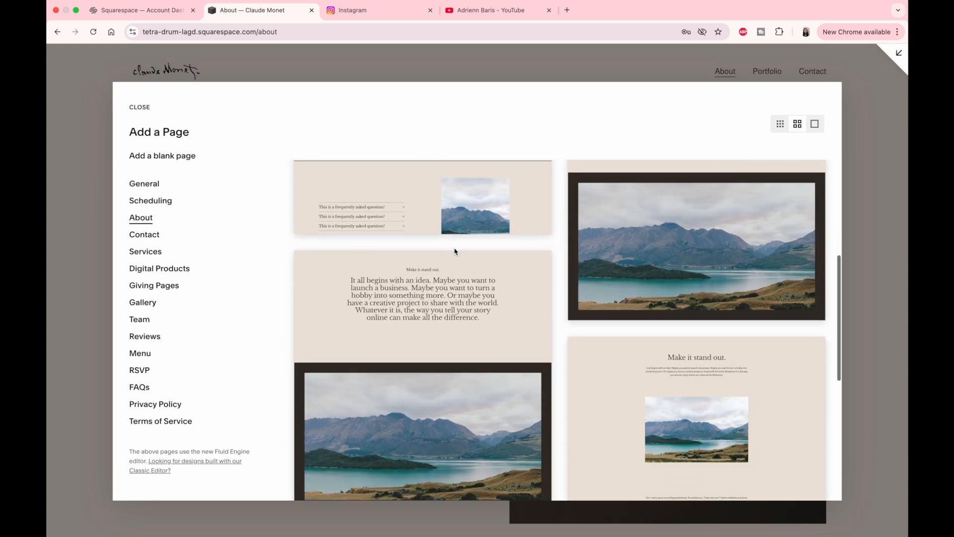
scroll(455, 252, down, 6)
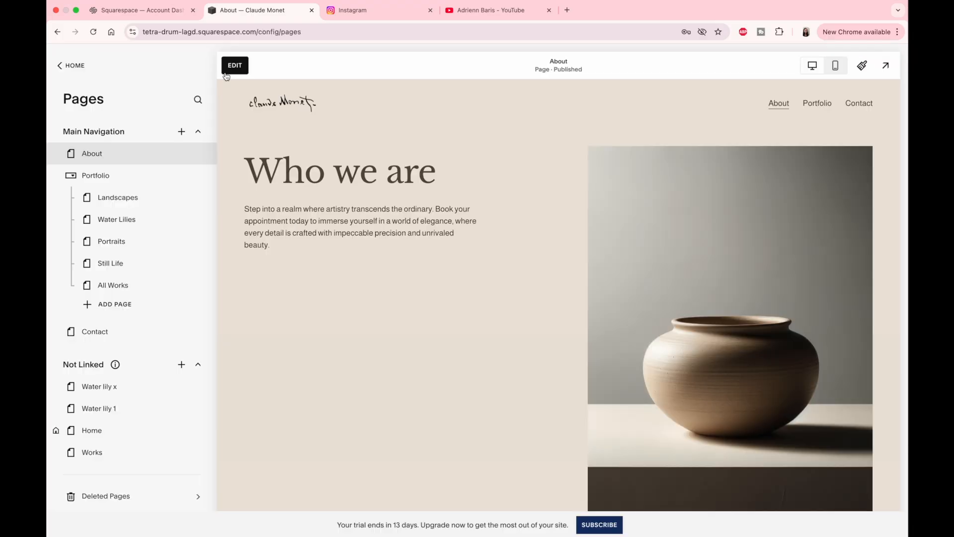
Step: Edit the About page, replacing the "Who we are" heading with "Artist bio" in a smaller heading style
click(230, 66)
triple_click(287, 181)
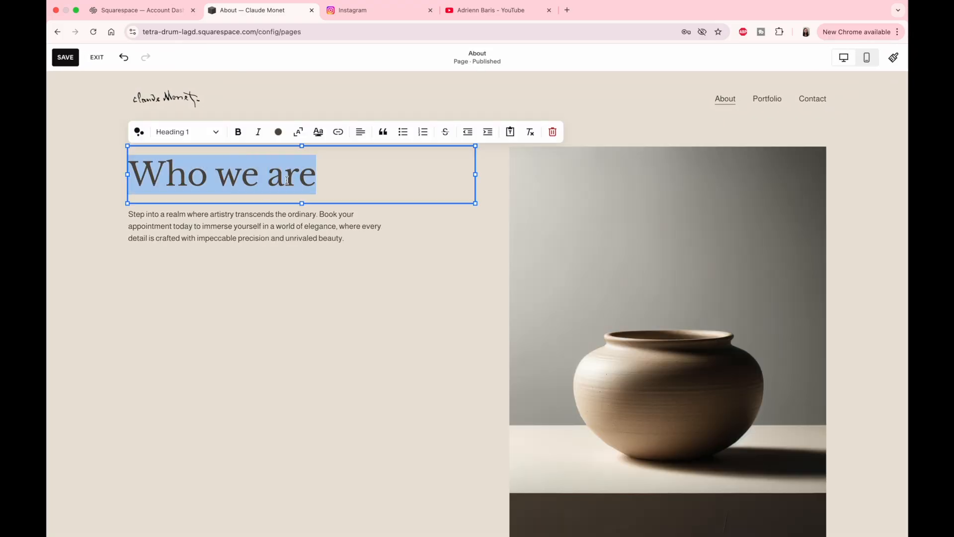
text(Artist bio)
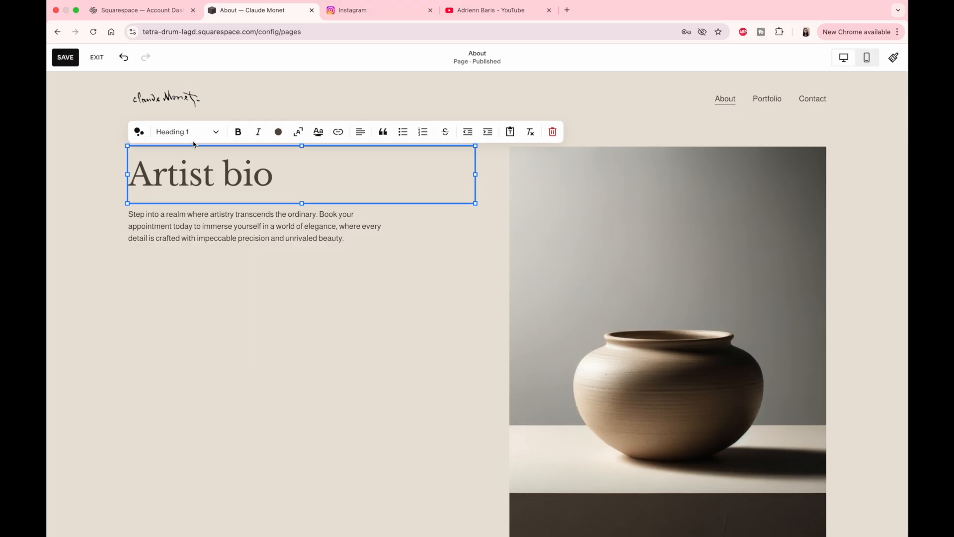
click(193, 132)
click(189, 179)
Step: Replace the placeholder paragraph with Claude Monet's biography text and format it as Paragraph 1
triple_click(137, 193)
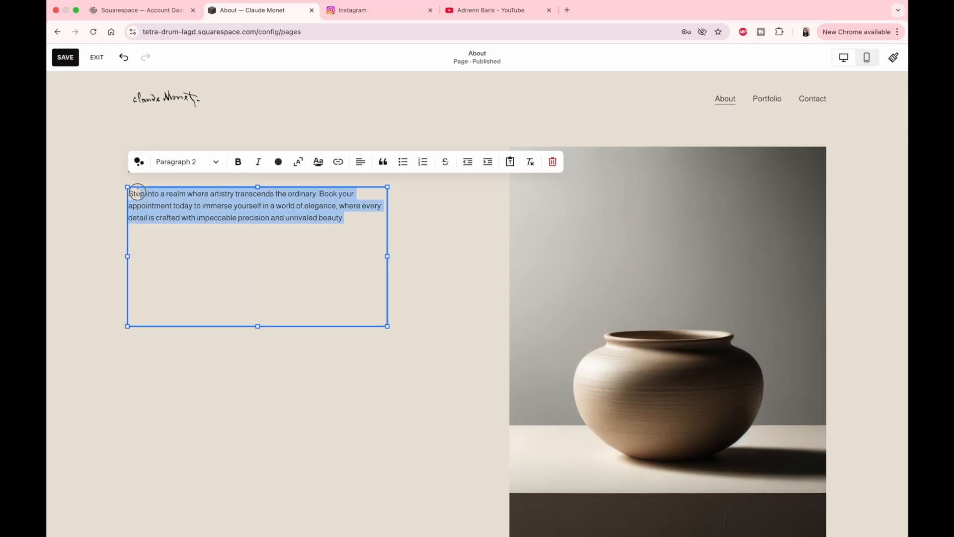
text(Claude Monet is a French painter best known for his role in founding the Impressionist movement. Fascinated by the changing qualities of light and atmosphere, I paint directly from nature, often returning to the same scene at different times of day to capture its shifting moods. My work focuses on landscapes, gardens, and water scenes—especially the lily pond and Japanese bridge in my garden at Giverny, where I now live and work. Through loose brushwork and vibrant color, I strive to express the beauty of fleeting moments. Painting, for me, is a way of seeing the world anew each day.)
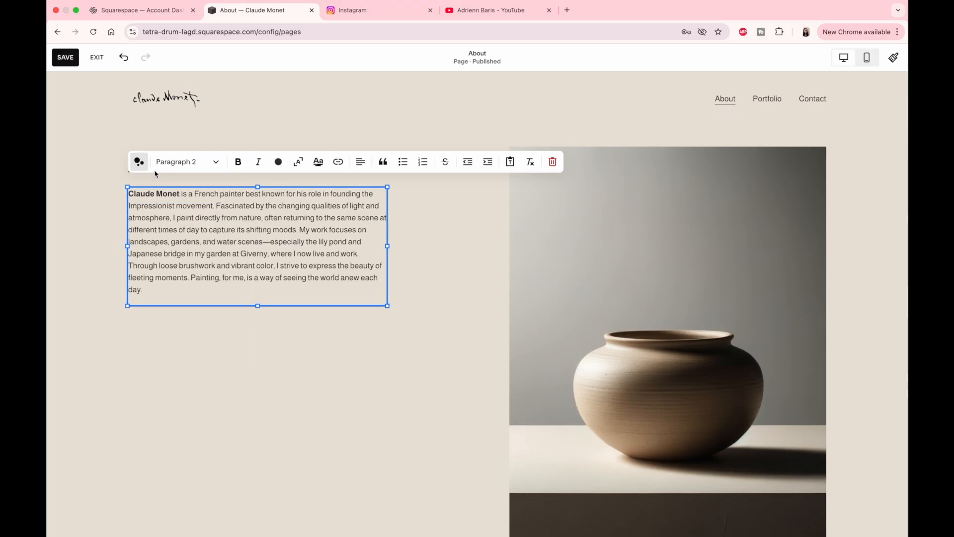
click(211, 163)
click(189, 275)
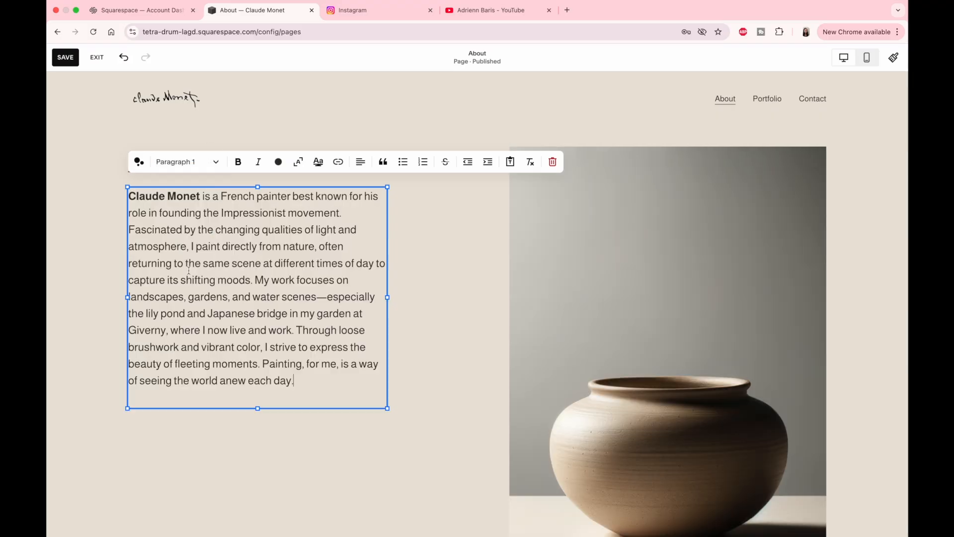
click(460, 252)
Step: Replace the vase image on the About page with the uploaded file Monet_Self_portrait_1.jpg
click(552, 214)
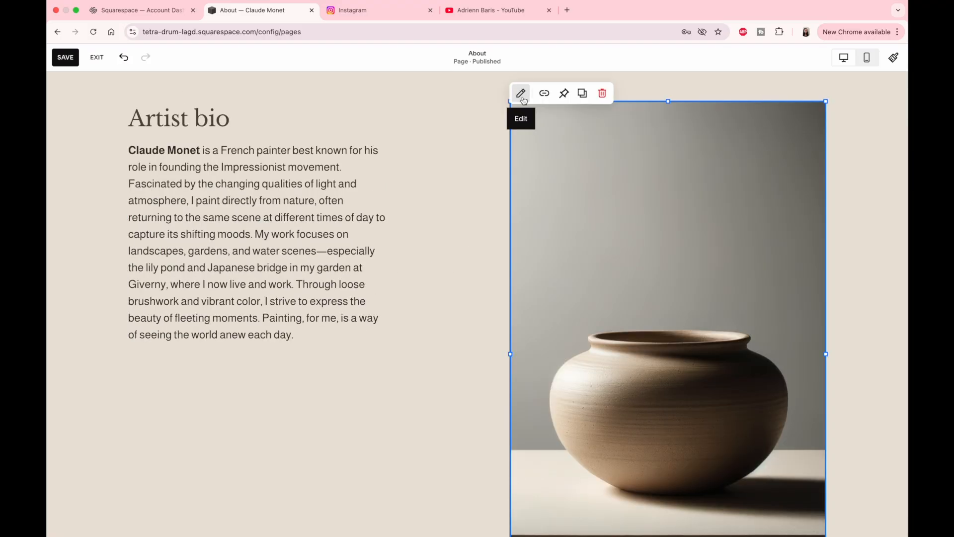
click(522, 94)
click(780, 237)
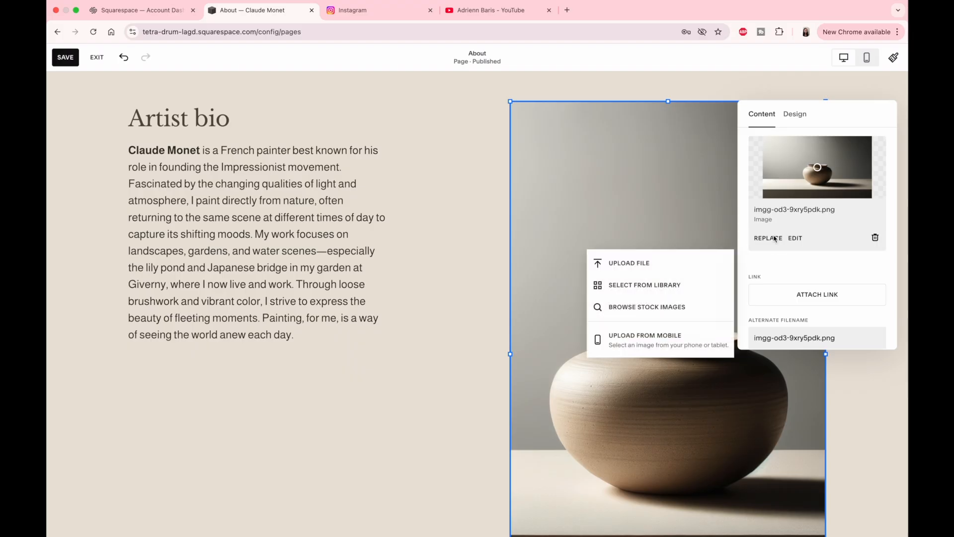
click(668, 268)
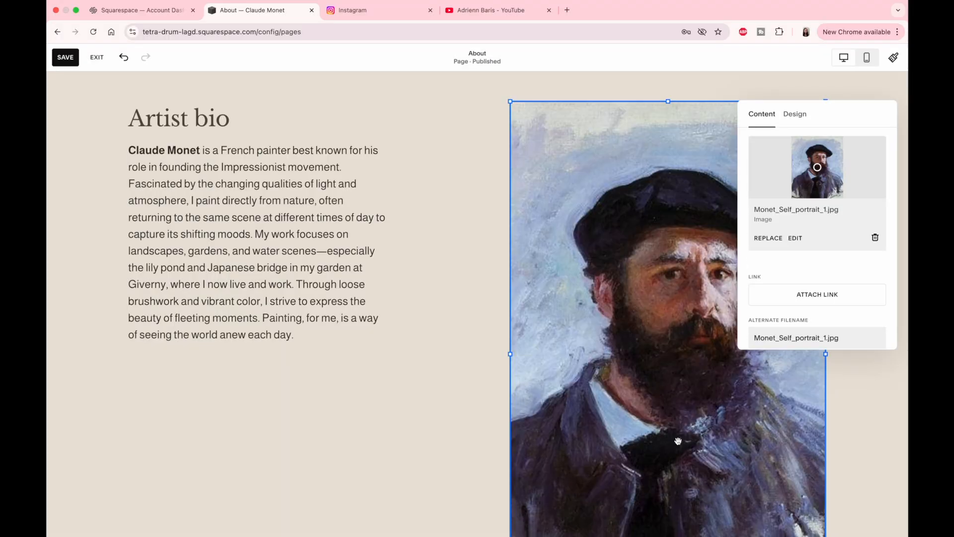
Step: Shrink the self-portrait image and reposition it beside the biography text
scroll(677, 440, down, 1)
scroll(677, 440, up, 2)
drag(825, 147, 721, 308)
drag(647, 397, 691, 236)
drag(539, 490, 568, 427)
Step: Widen and shorten the biography text block, then move it, the Artist bio heading and the portrait lower into a balanced layout
click(285, 326)
drag(386, 298, 503, 300)
drag(315, 407, 324, 328)
click(324, 354)
drag(318, 263, 319, 324)
drag(210, 165, 209, 206)
drag(667, 222, 667, 244)
click(530, 292)
Step: Shorten the Artist bio section to end just below the portrait and remove the Contact us section beneath it
scroll(529, 293, down, 5)
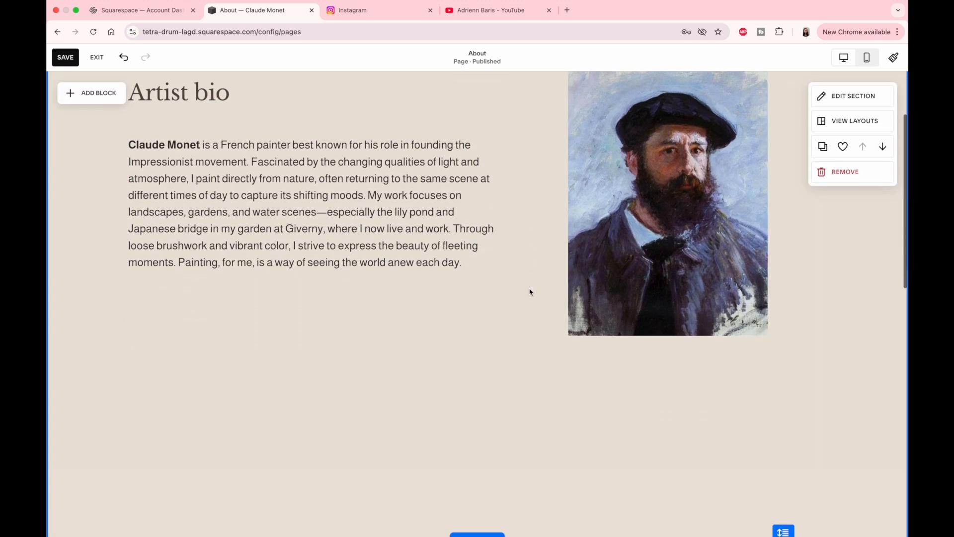
drag(783, 448, 781, 271)
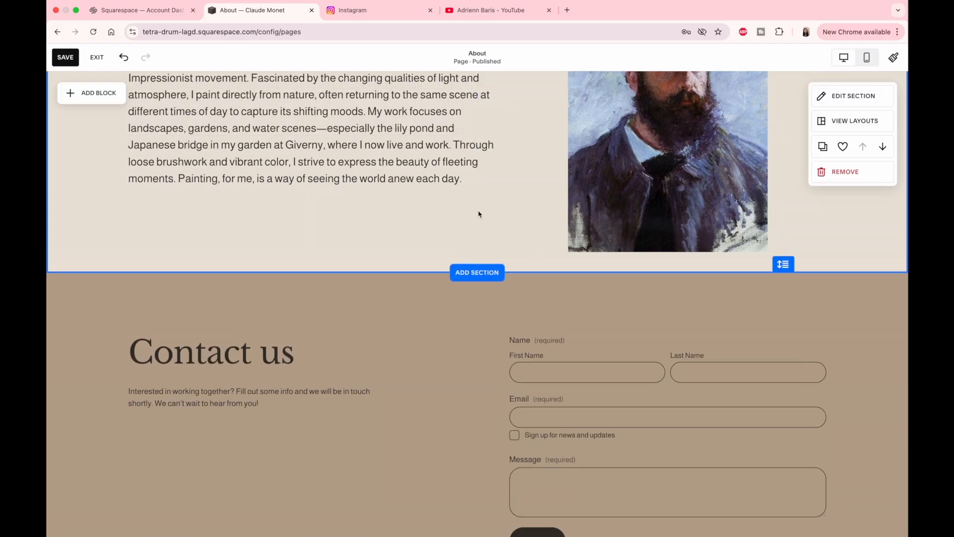
scroll(478, 211, up, 1)
scroll(478, 211, up, 4)
scroll(479, 214, down, 6)
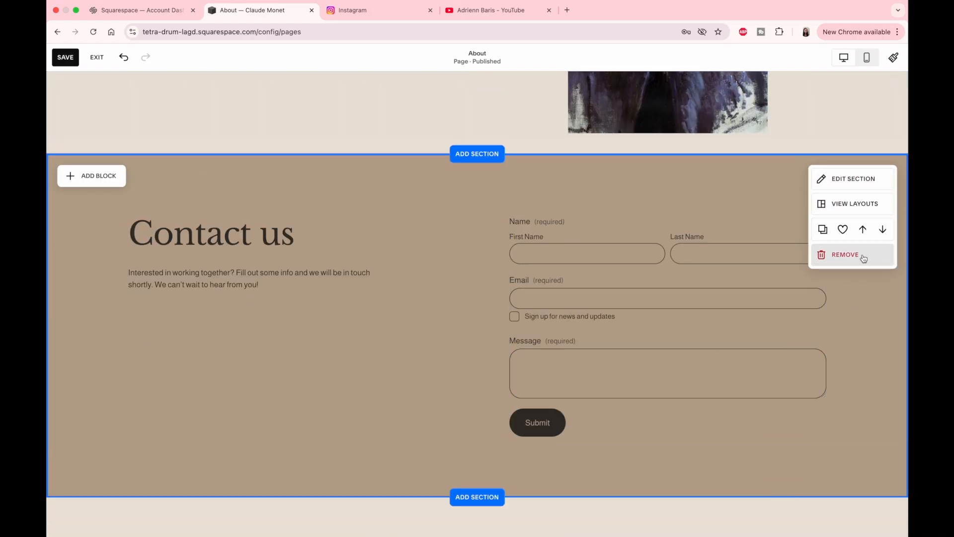
click(863, 259)
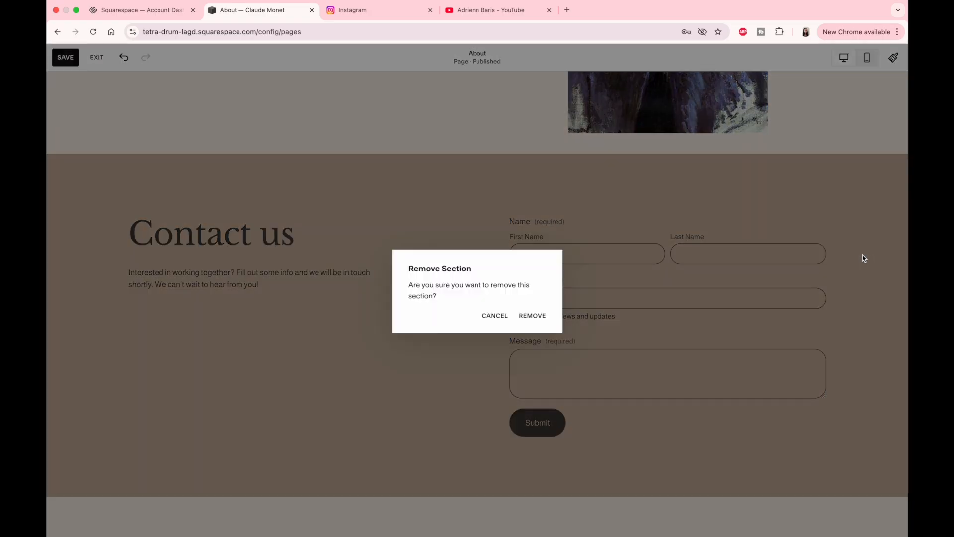
click(533, 316)
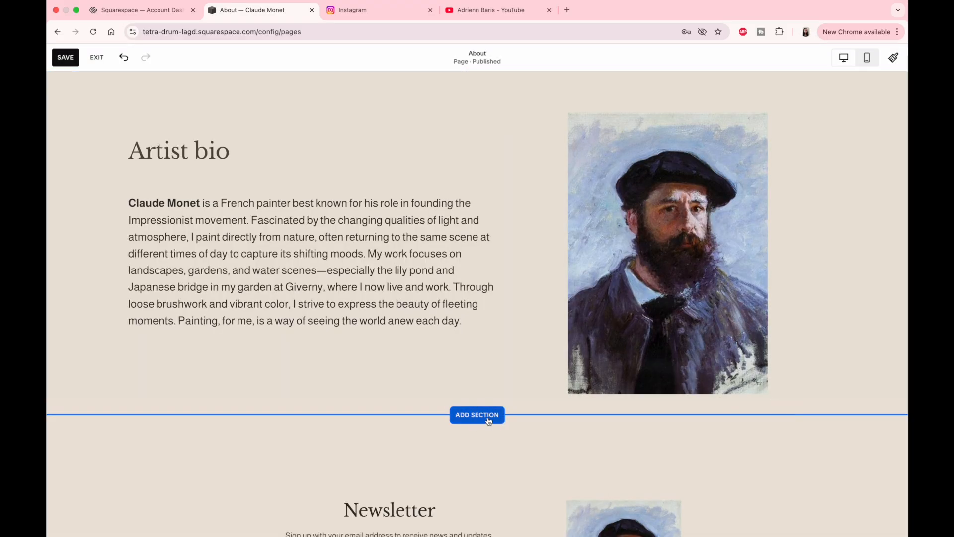
Step: Add a blank section between the Artist bio and Newsletter sections
click(489, 421)
scroll(234, 273, down, 1)
scroll(236, 273, down, 2)
scroll(194, 232, up, 4)
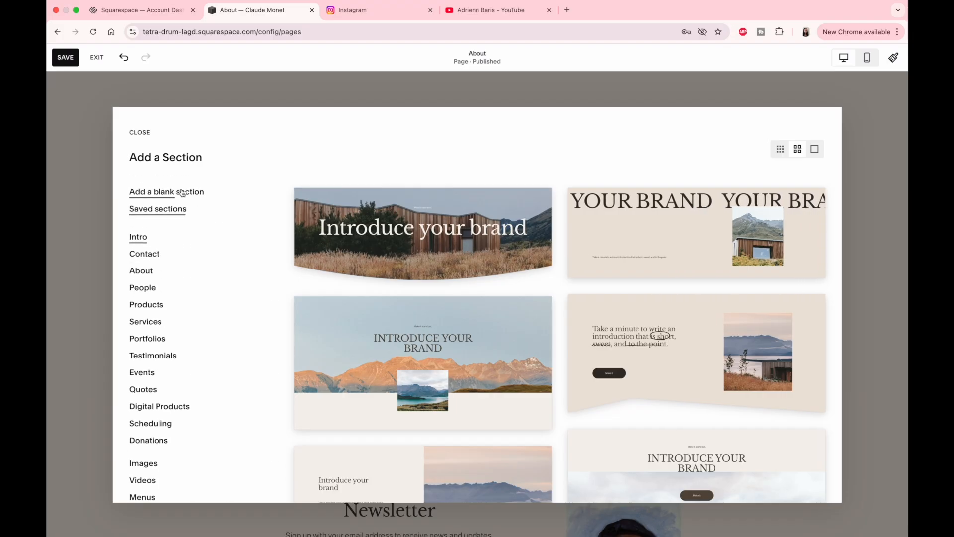
click(182, 192)
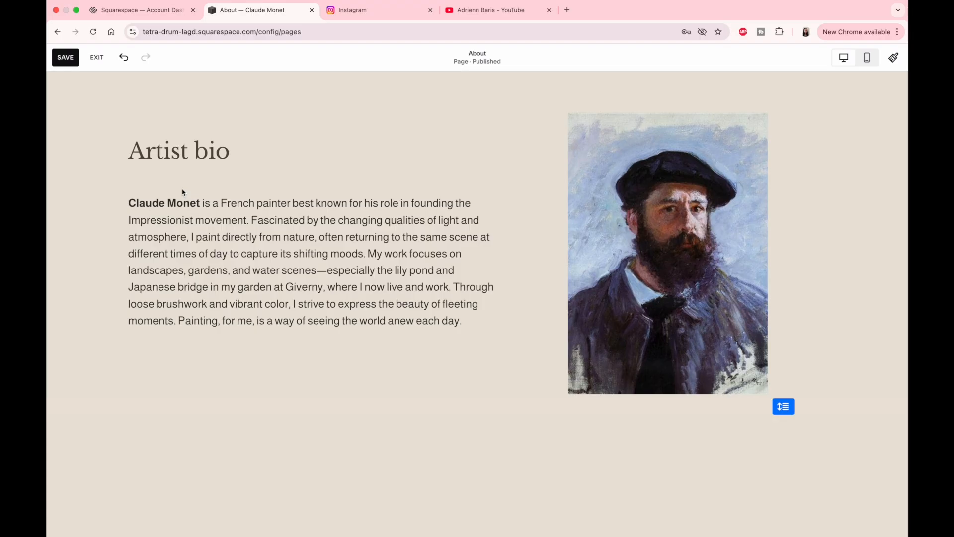
Step: Add a text block reading "Artist CV" to the blank section and give it a heading style
click(100, 124)
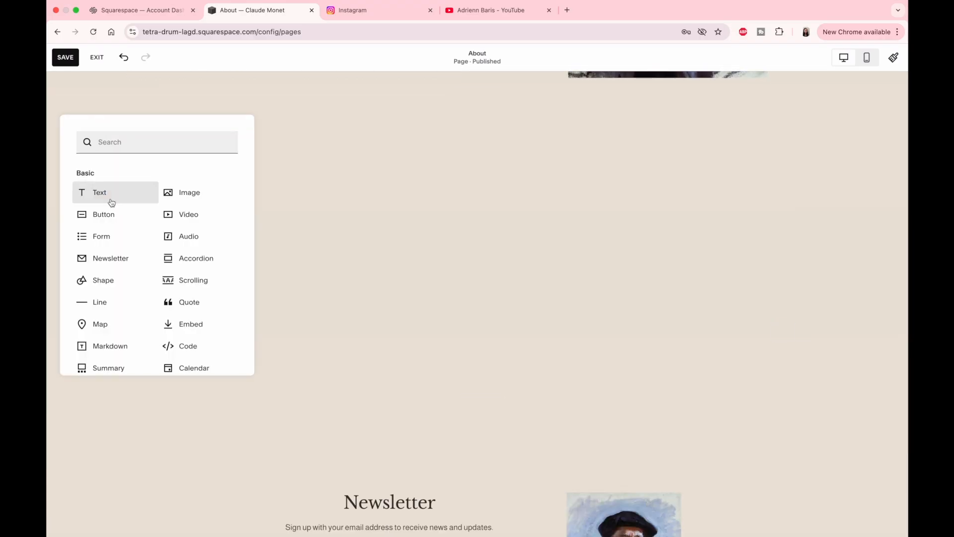
click(112, 203)
text(Artist CV)
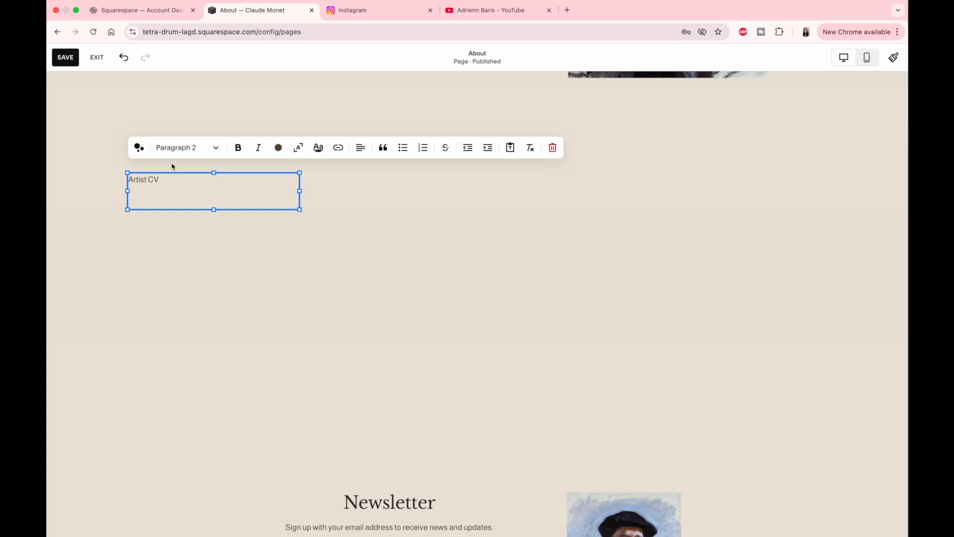
click(215, 148)
click(191, 195)
key(Escape)
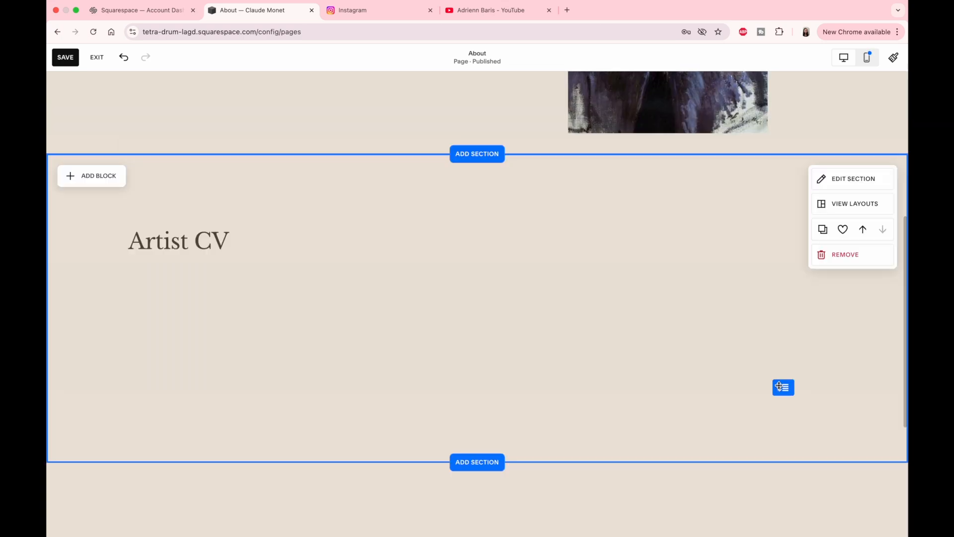
Step: Extend the Artist CV section downward and paste the artist's CV into a new text block
drag(779, 386, 783, 481)
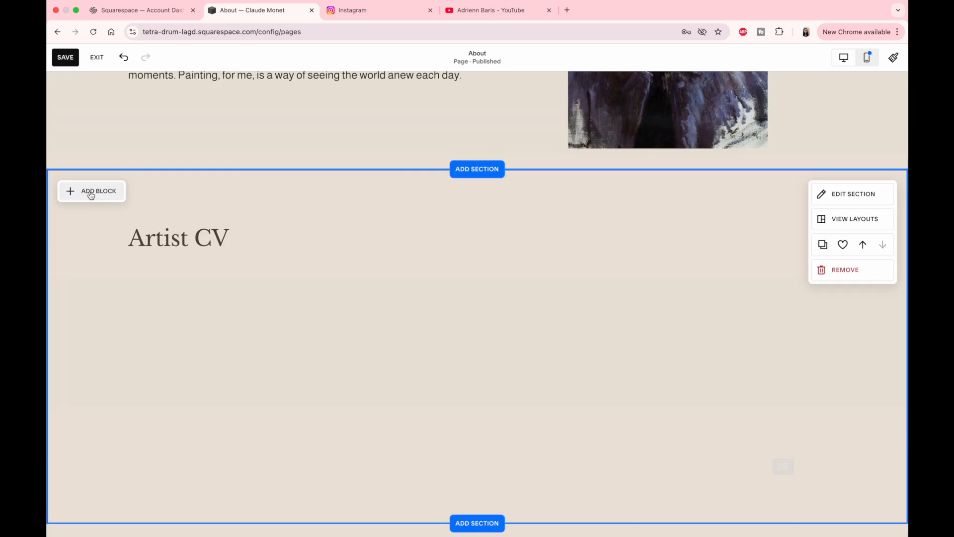
click(91, 195)
click(100, 254)
key(super+v)
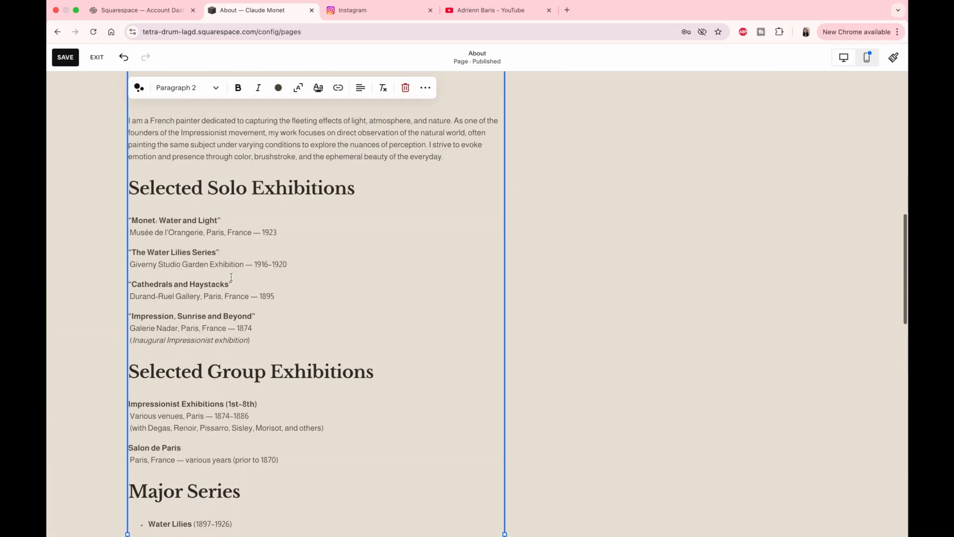
Step: Adjust the horizontal placement and width of the blocks in the Artist CV section
scroll(231, 277, down, 10)
click(619, 208)
scroll(619, 208, up, 5)
drag(227, 264, 294, 263)
scroll(294, 263, up, 5)
drag(563, 479, 714, 461)
scroll(715, 461, up, 7)
drag(257, 290, 462, 290)
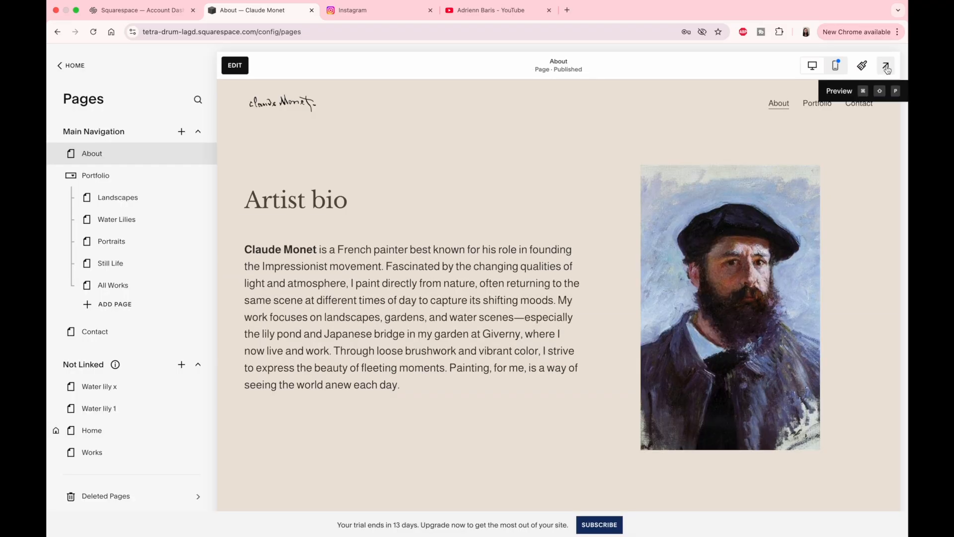
Step: Preview the About page at full size and check the Artist bio and Artist CV sections
click(887, 67)
scroll(703, 139, down, 5)
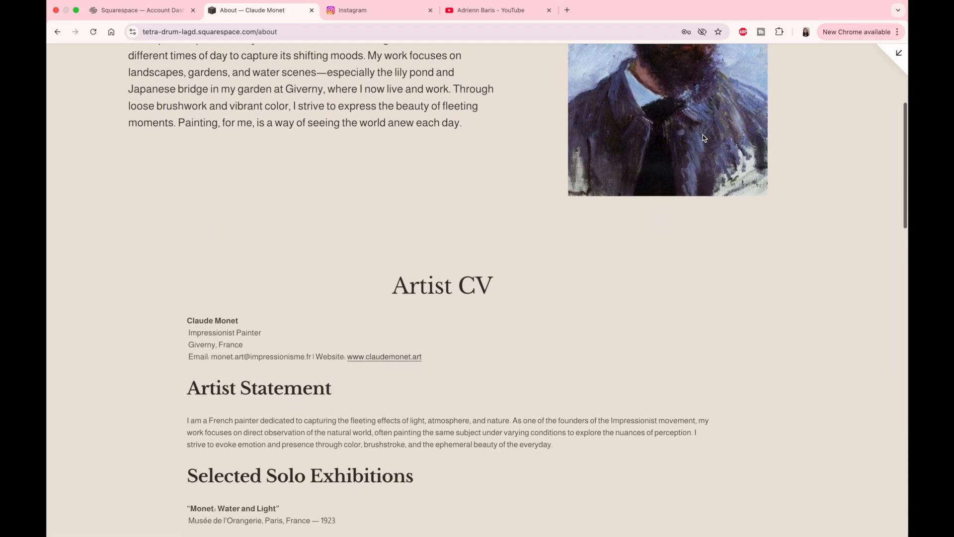
scroll(703, 138, down, 12)
scroll(702, 138, up, 10)
key(Escape)
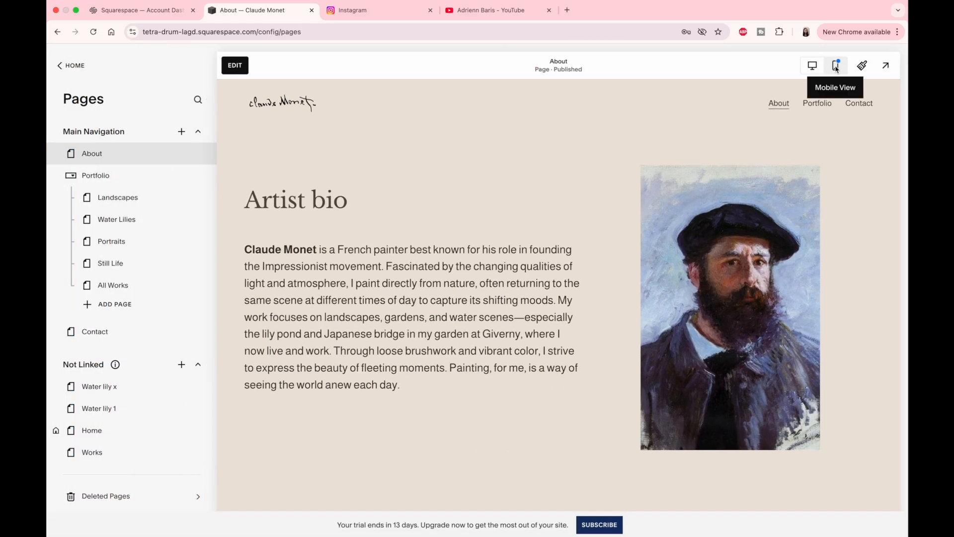
Step: Check the About page's whole layout in mobile view, then return to desktop view
click(836, 67)
scroll(613, 280, down, 4)
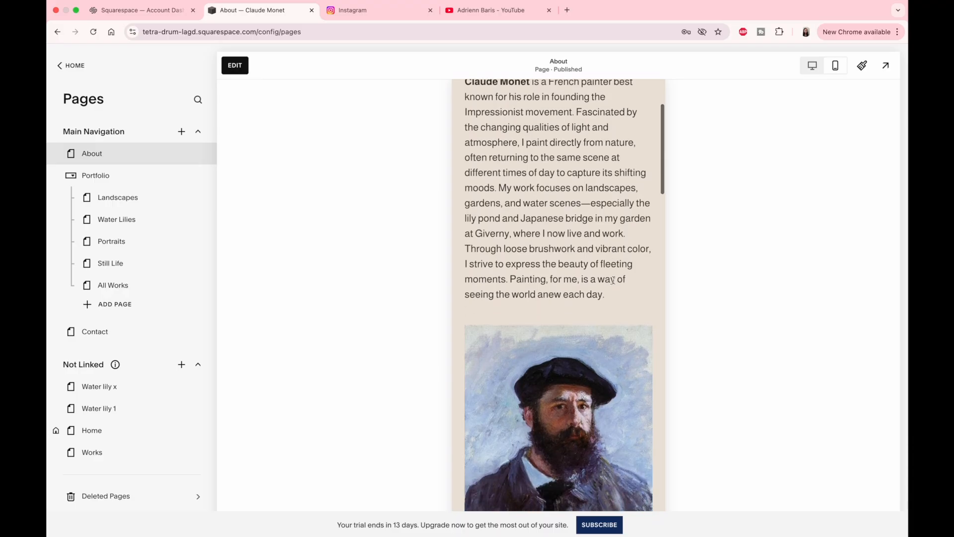
scroll(613, 280, down, 3)
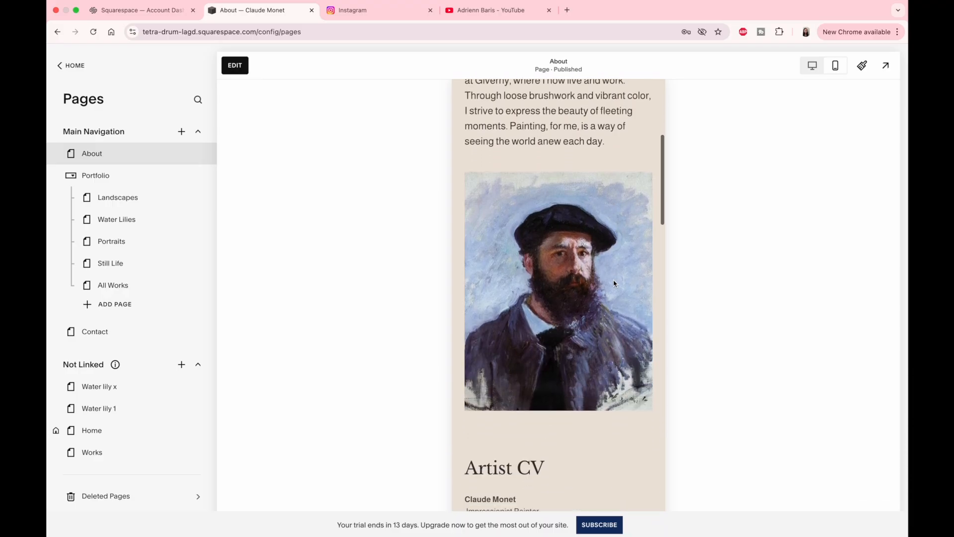
scroll(614, 284, down, 4)
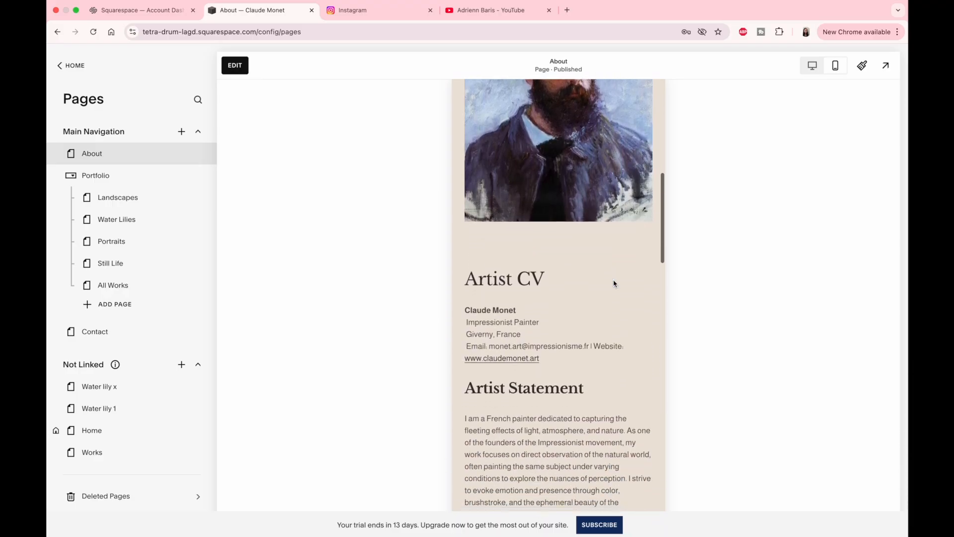
scroll(614, 284, down, 6)
scroll(613, 279, down, 8)
scroll(613, 280, down, 4)
click(812, 65)
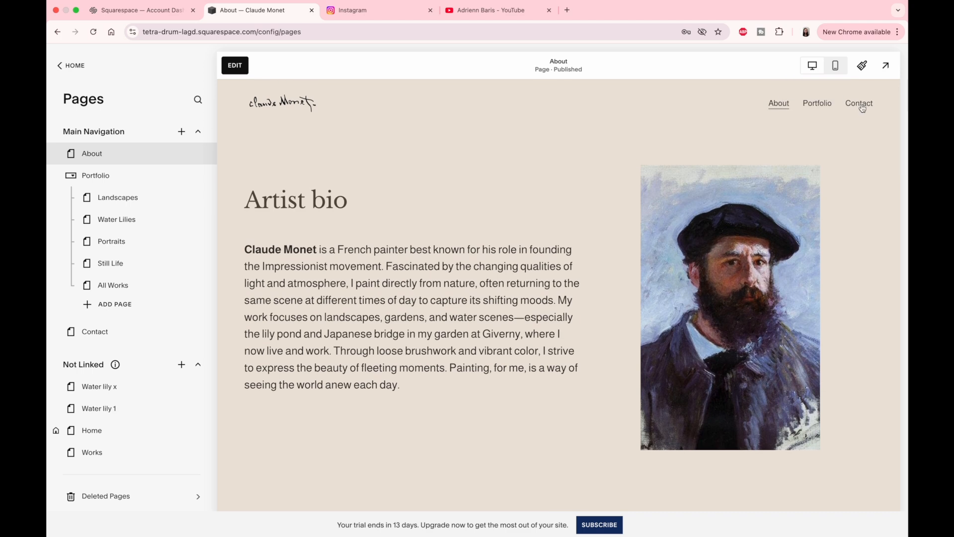
Step: Open the Contact page and browse the ready-made Contact page layouts without adding one
click(861, 103)
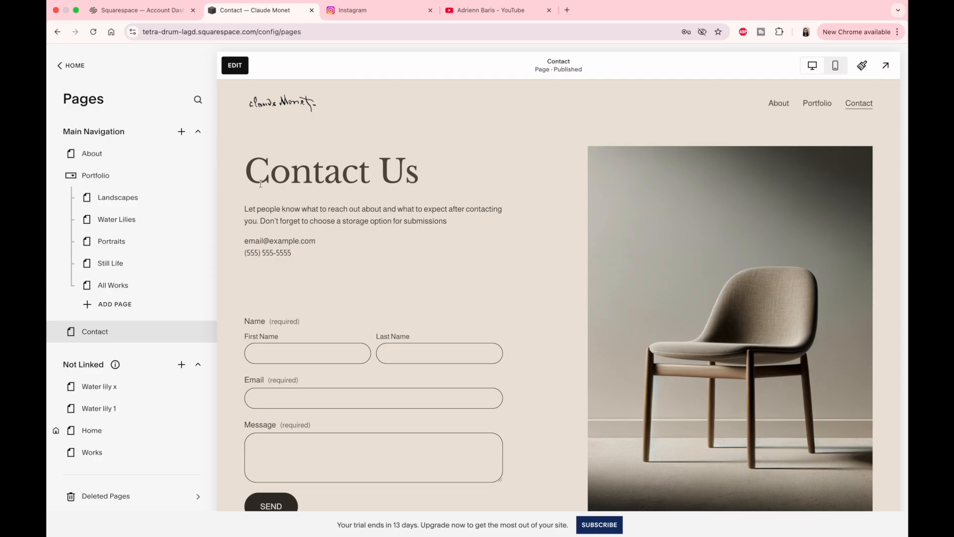
click(181, 131)
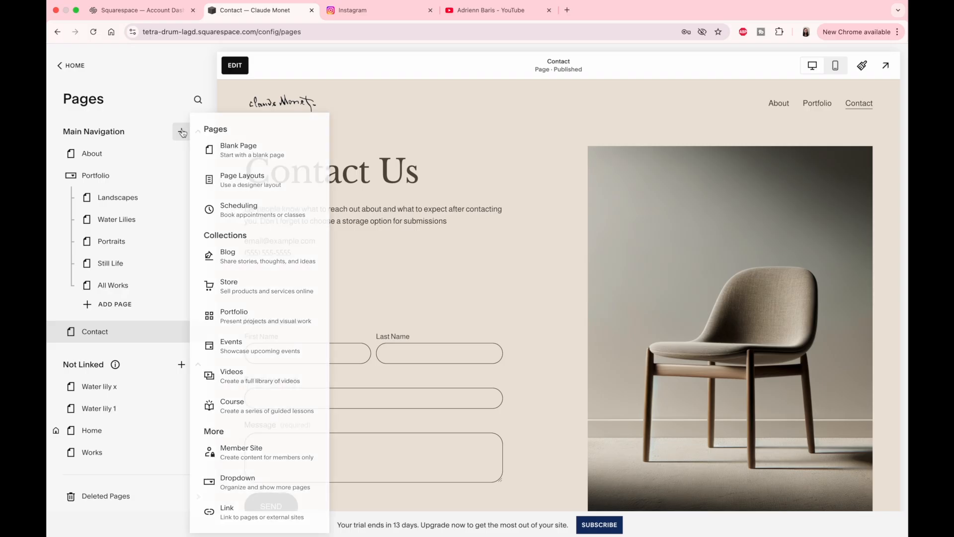
click(249, 180)
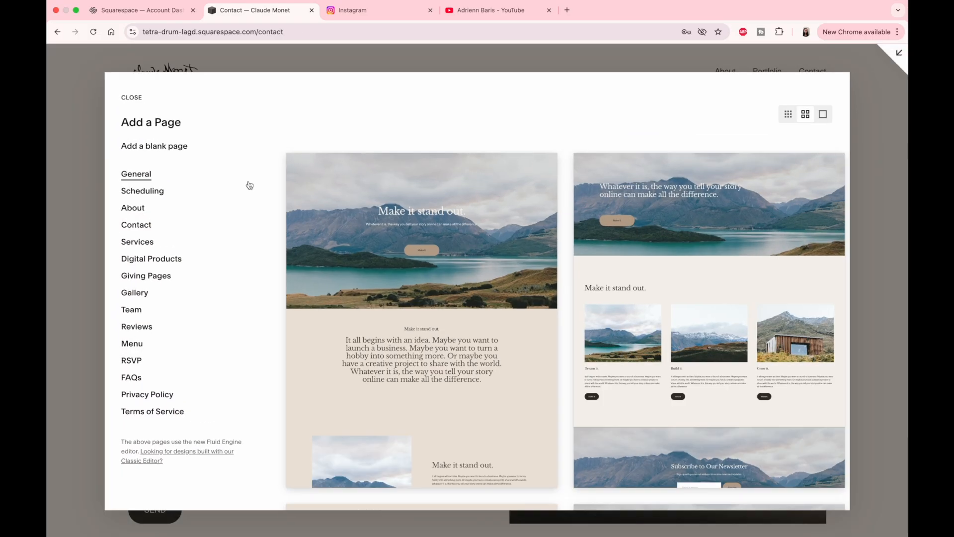
click(148, 236)
scroll(352, 250, down, 5)
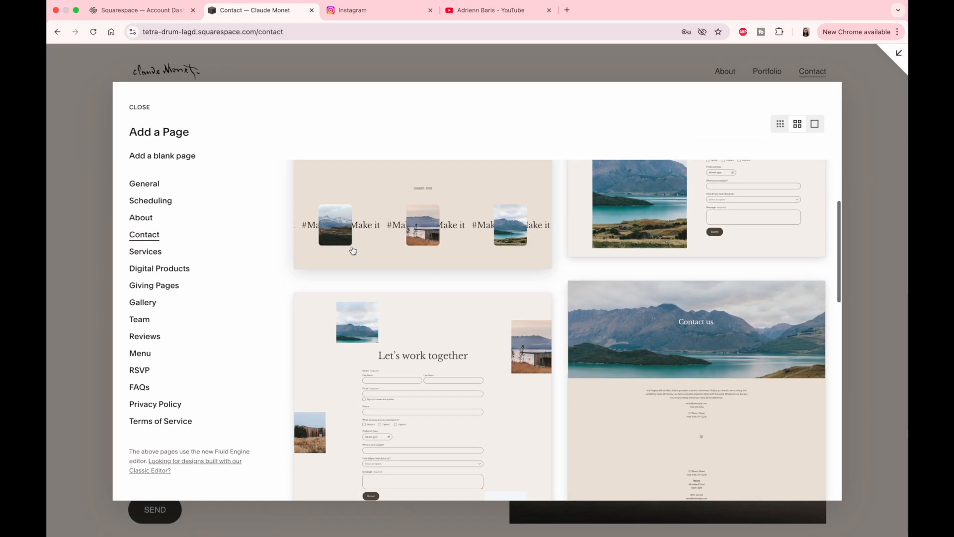
scroll(353, 250, down, 10)
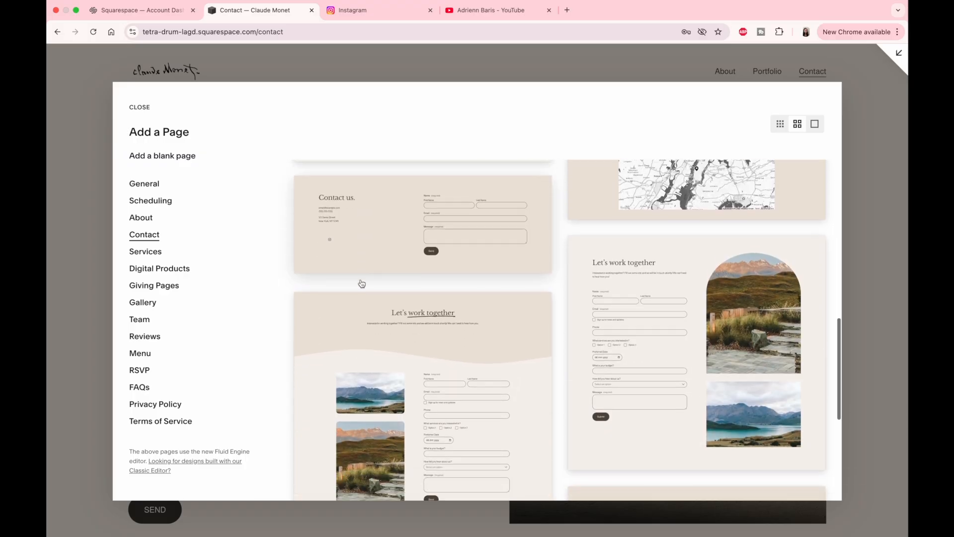
scroll(362, 283, down, 3)
click(847, 63)
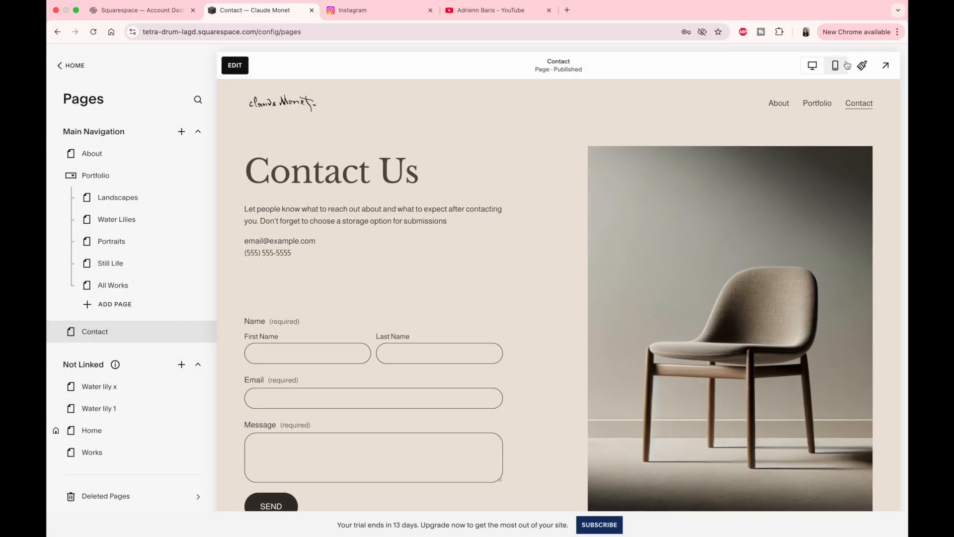
Step: Start editing the Contact page and change its heading to "Contact me"
click(239, 65)
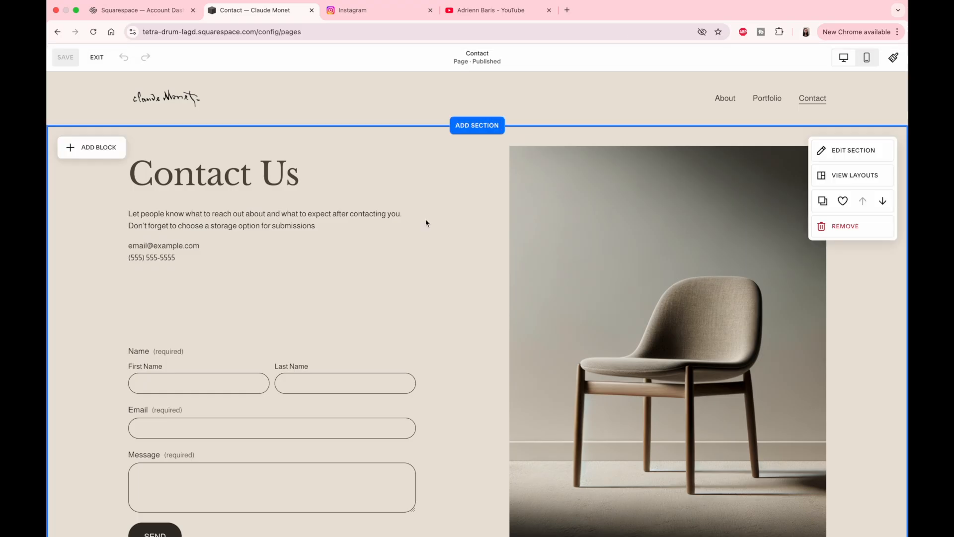
scroll(418, 234, down, 1)
click(257, 146)
click(264, 149)
double_click(278, 151)
text(me)
click(182, 121)
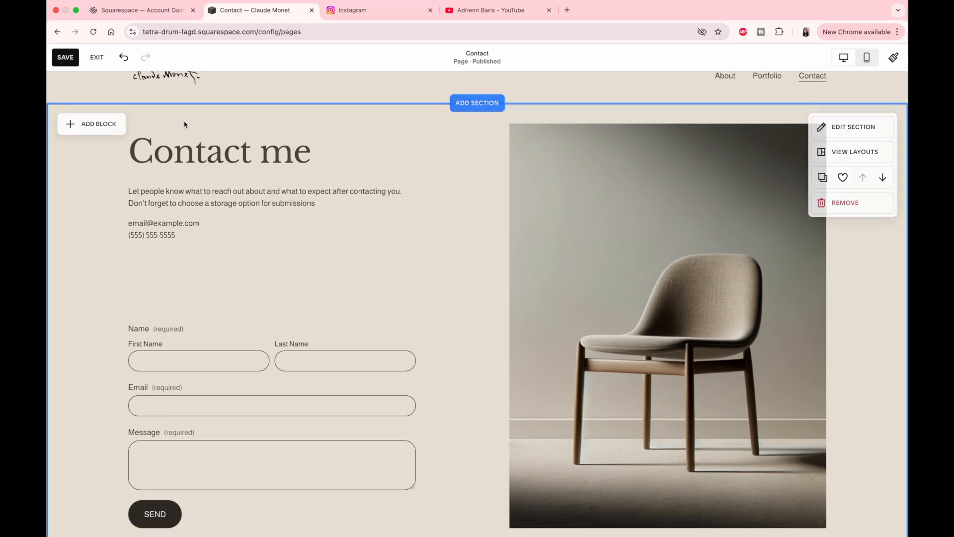
Step: Give the "Contact me" heading a smaller heading style
click(184, 152)
click(141, 103)
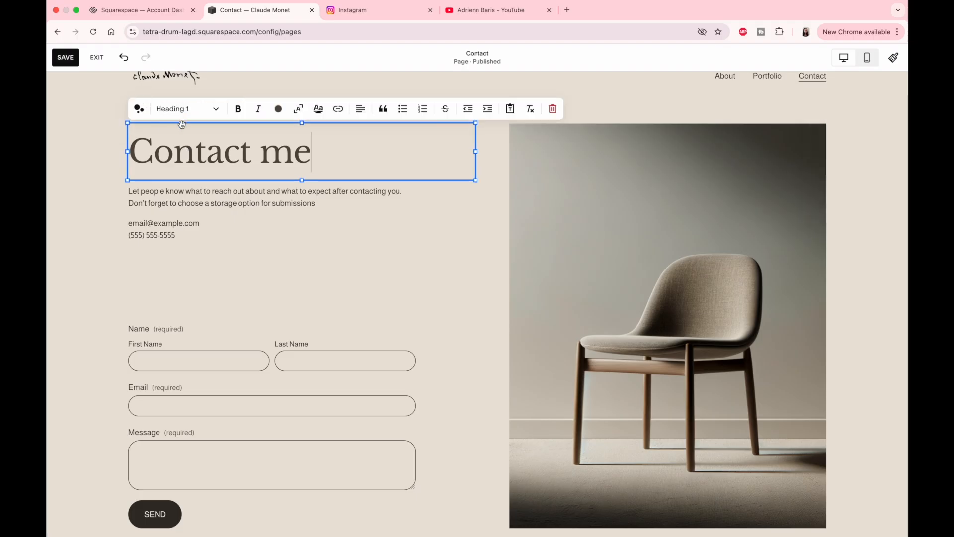
click(171, 107)
click(184, 156)
Step: Replace the chair image with Monet_Landscape_5.jpg from the library and shift its focal point slightly left
click(668, 135)
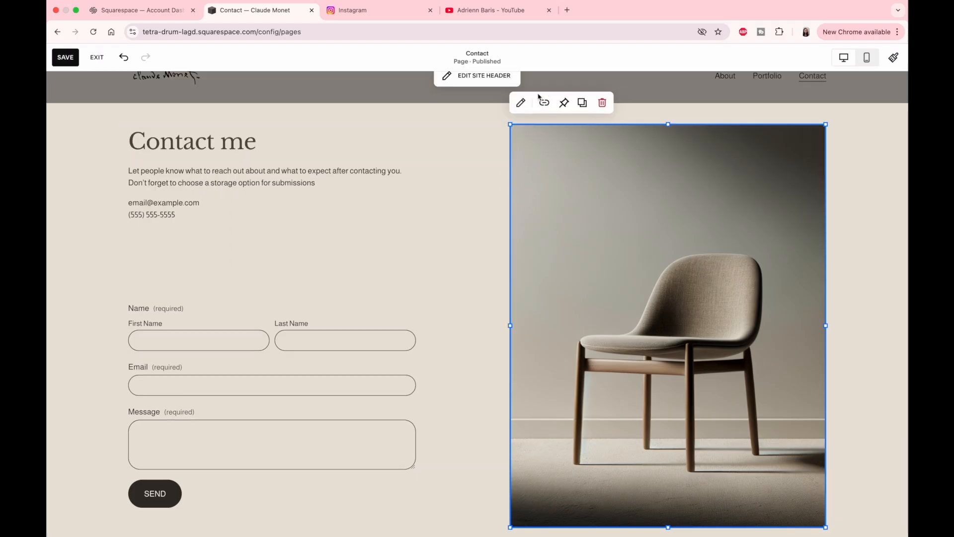
click(521, 103)
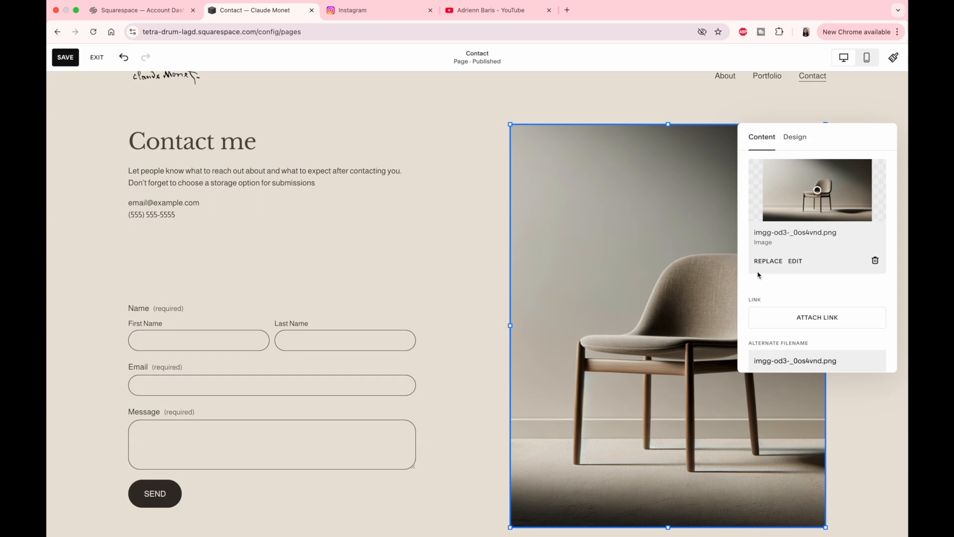
click(769, 265)
click(643, 307)
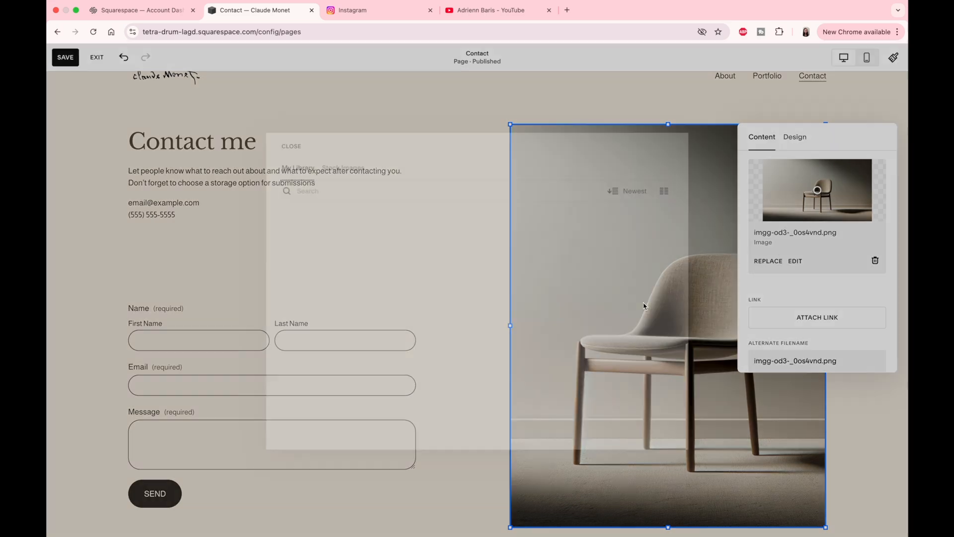
scroll(359, 361, down, 5)
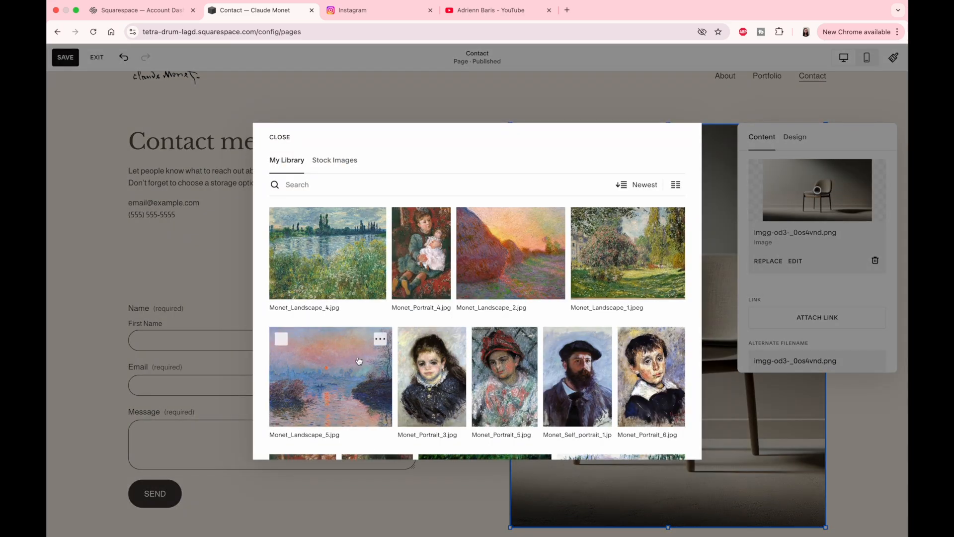
click(358, 361)
click(671, 443)
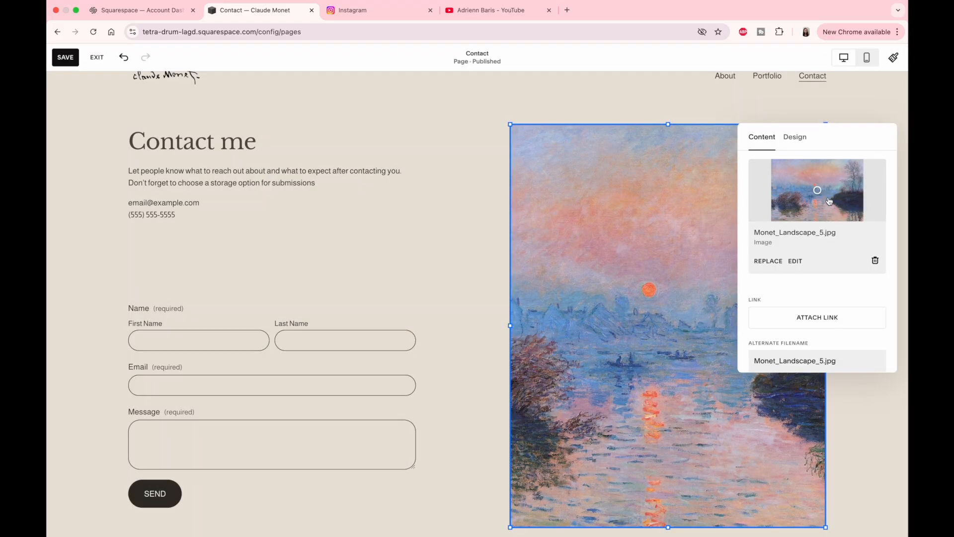
drag(815, 191, 807, 194)
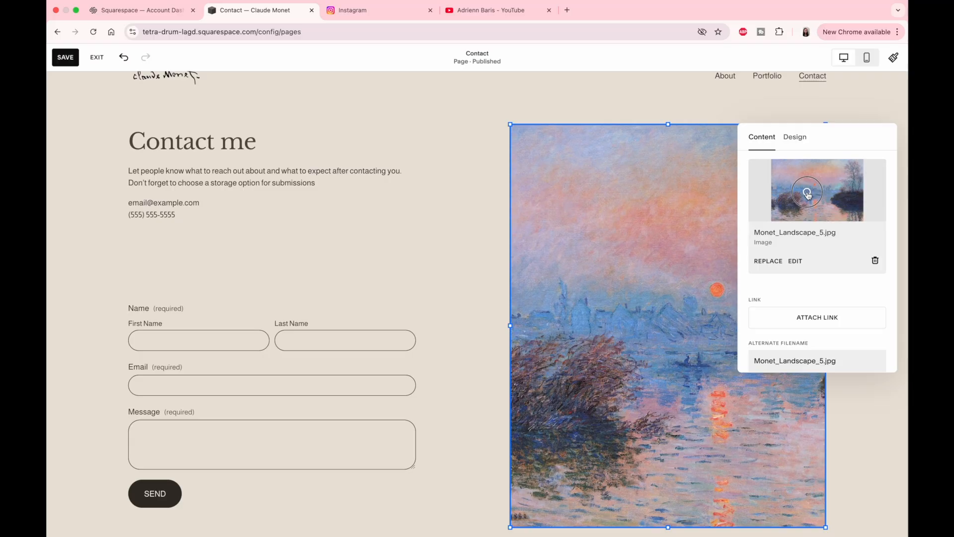
click(447, 220)
Step: Replace the intro and contact details with "Feel free to reach out about available work, collaborations, or just to say hello."
scroll(447, 222, down, 1)
click(405, 206)
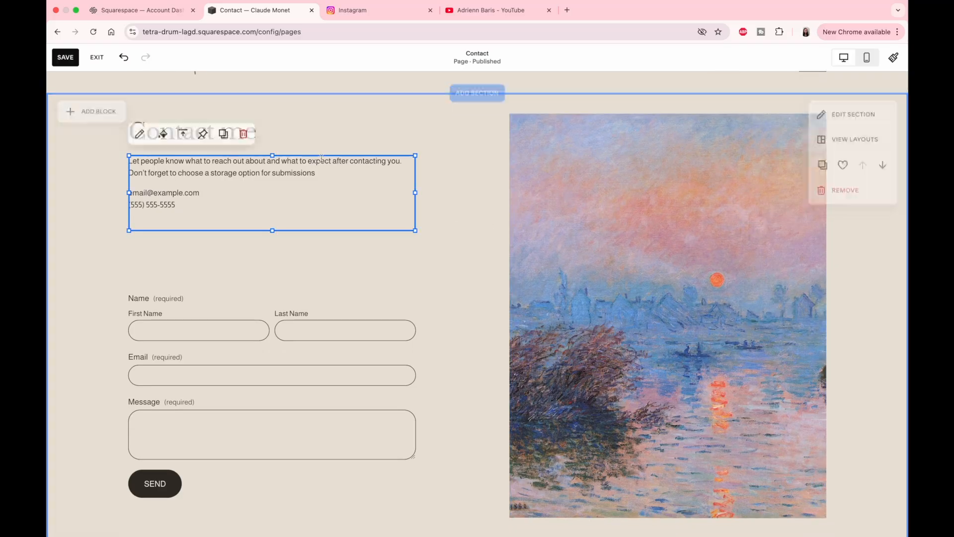
click(208, 210)
drag(208, 210, 125, 159)
text(Feel free to reach out about available work, collaborations, or just to say hello.)
Step: Make the Name and Message fields of the contact form optional
click(342, 241)
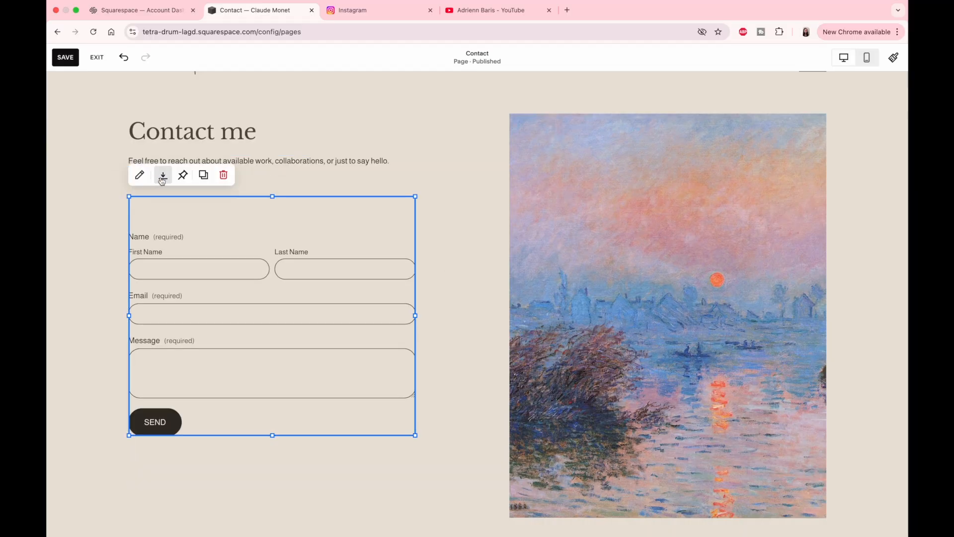
click(140, 175)
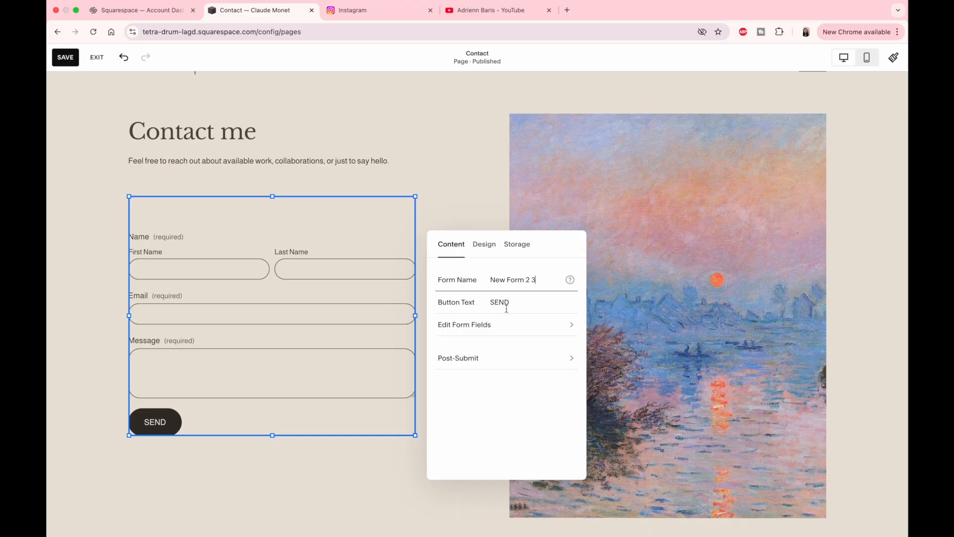
click(502, 326)
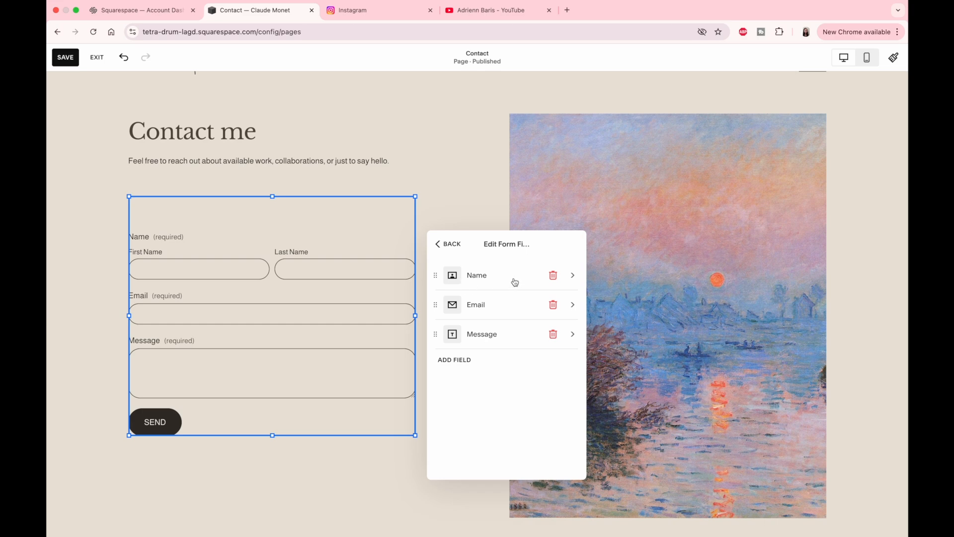
click(572, 278)
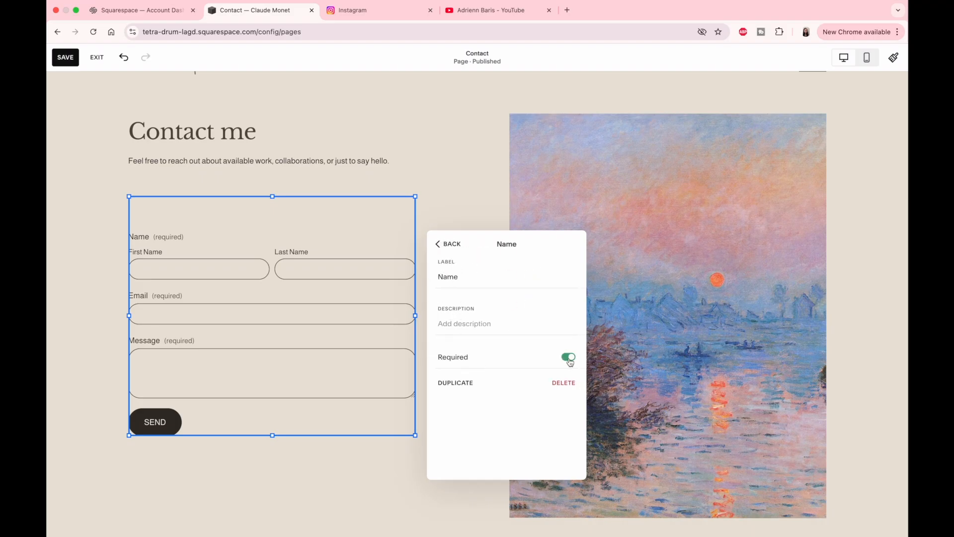
click(440, 248)
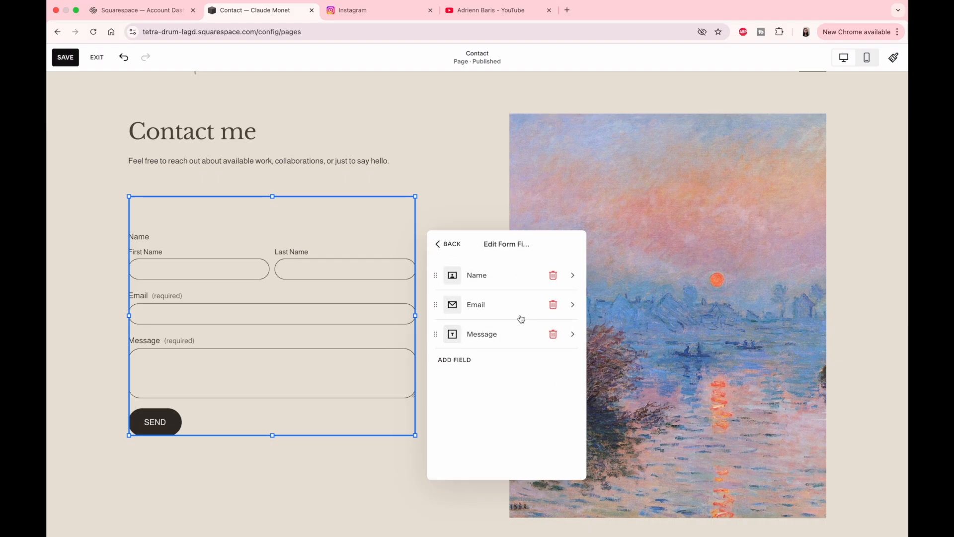
click(572, 334)
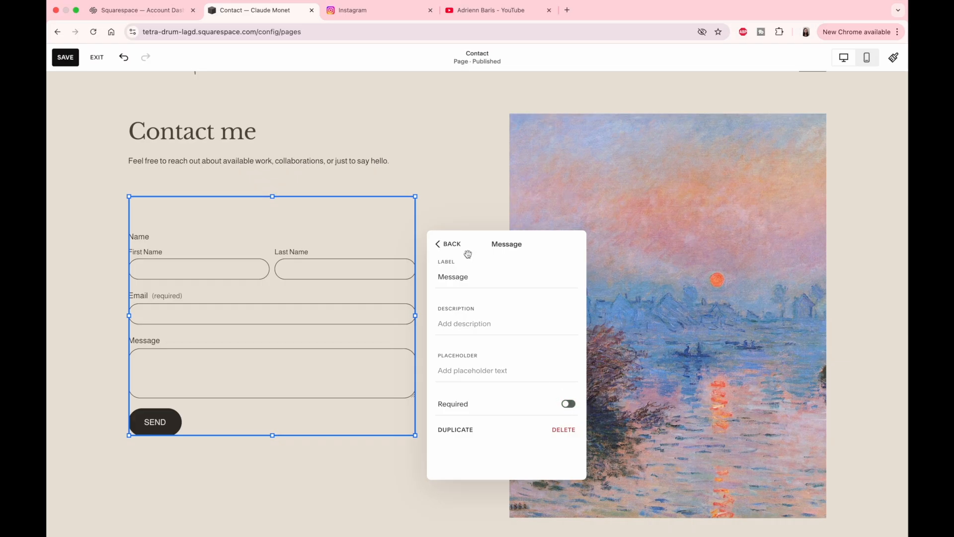
click(441, 245)
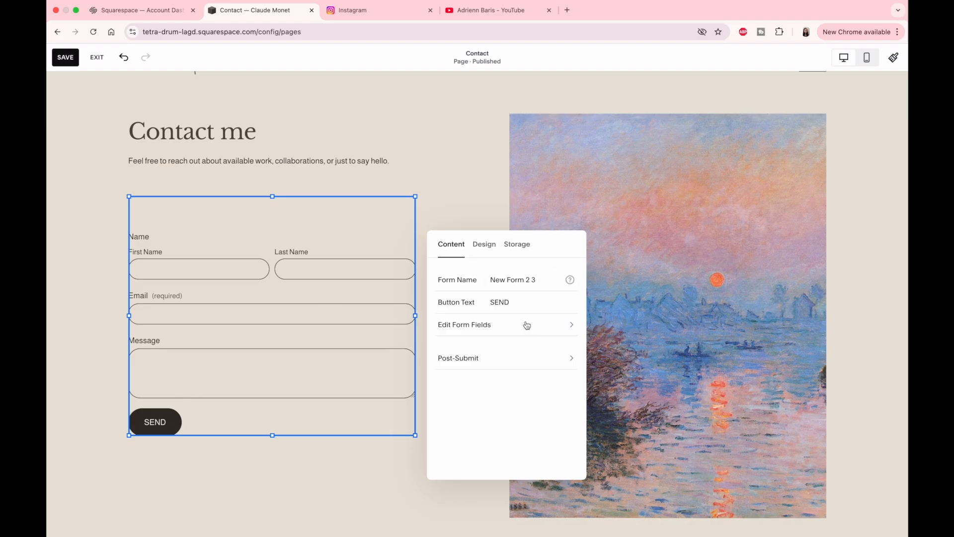
Step: Examine the contact form's post-submit message and redirect link options
click(494, 367)
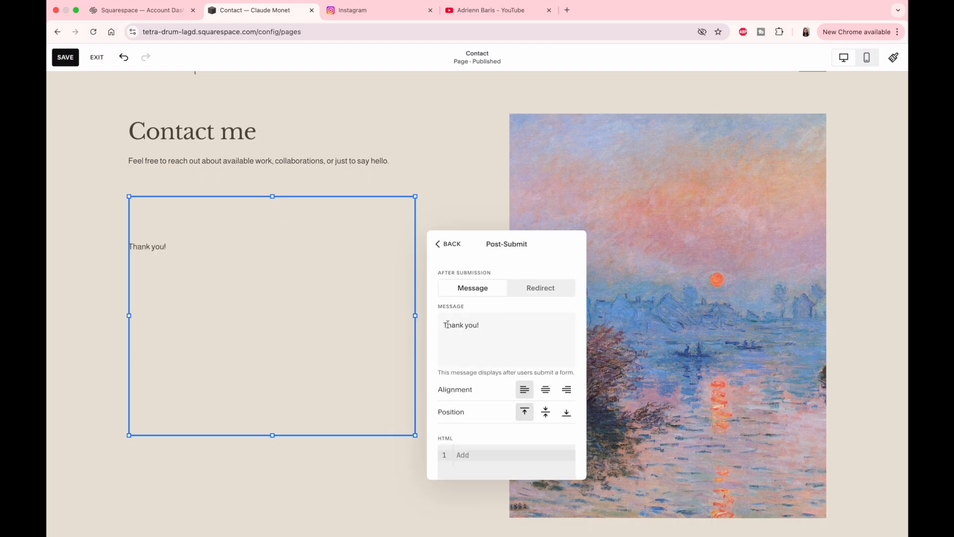
click(545, 292)
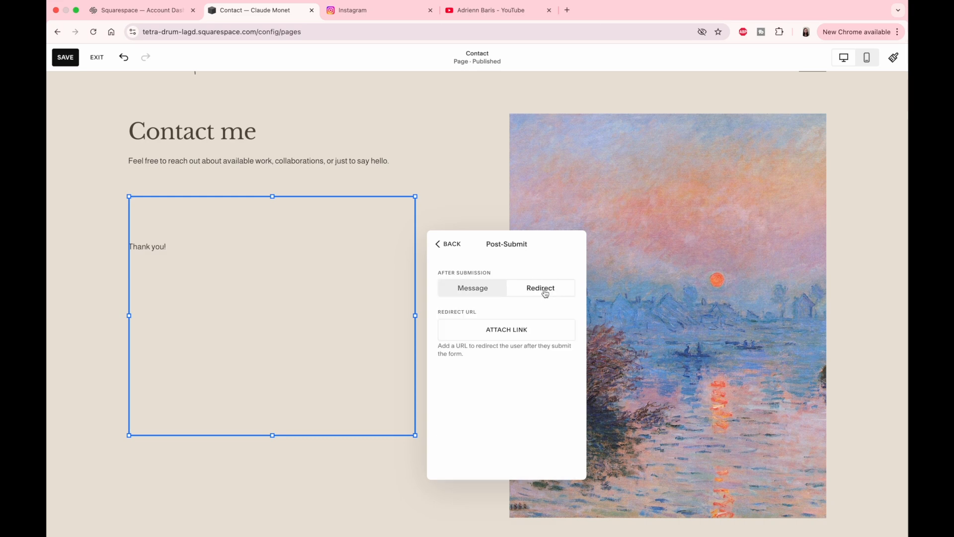
click(475, 342)
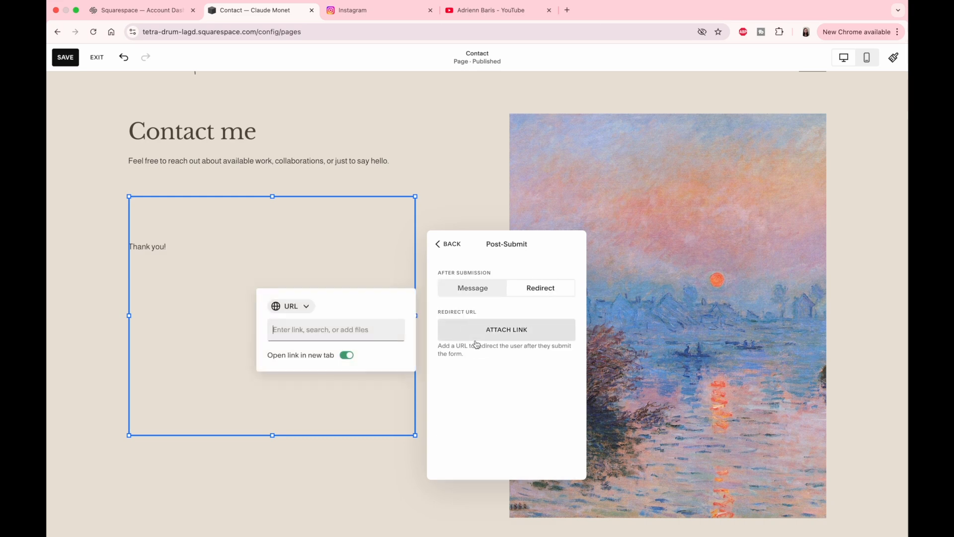
click(437, 244)
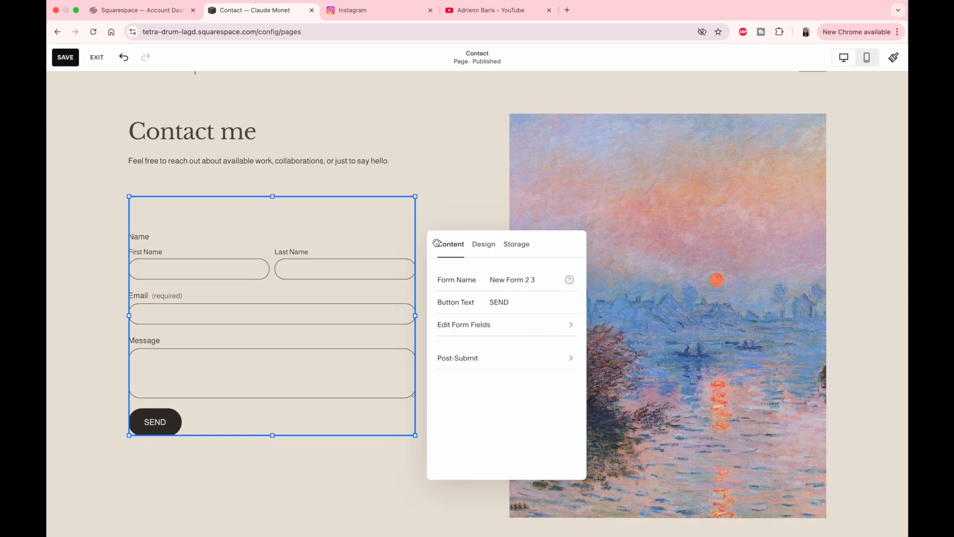
Step: Center the SEND button in the contact form's design settings
click(492, 252)
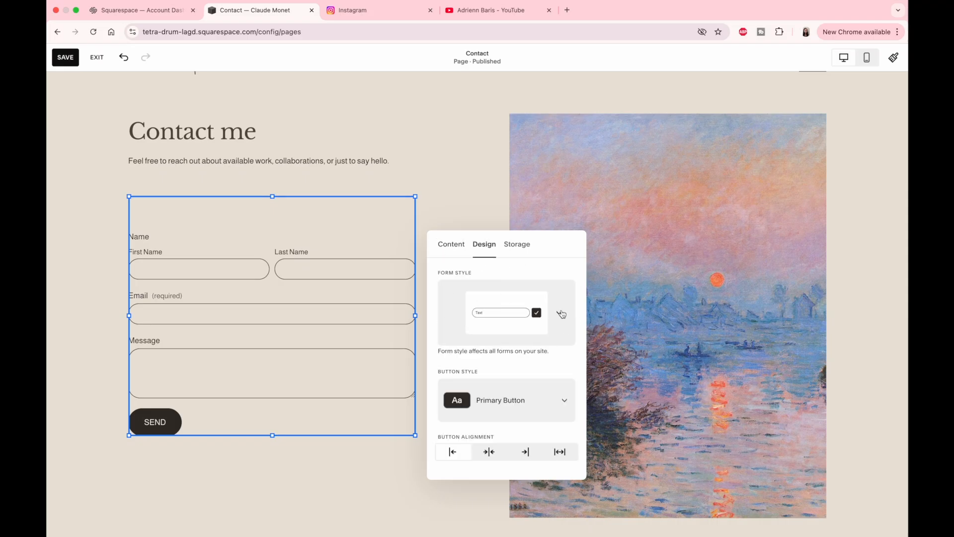
scroll(497, 358, down, 3)
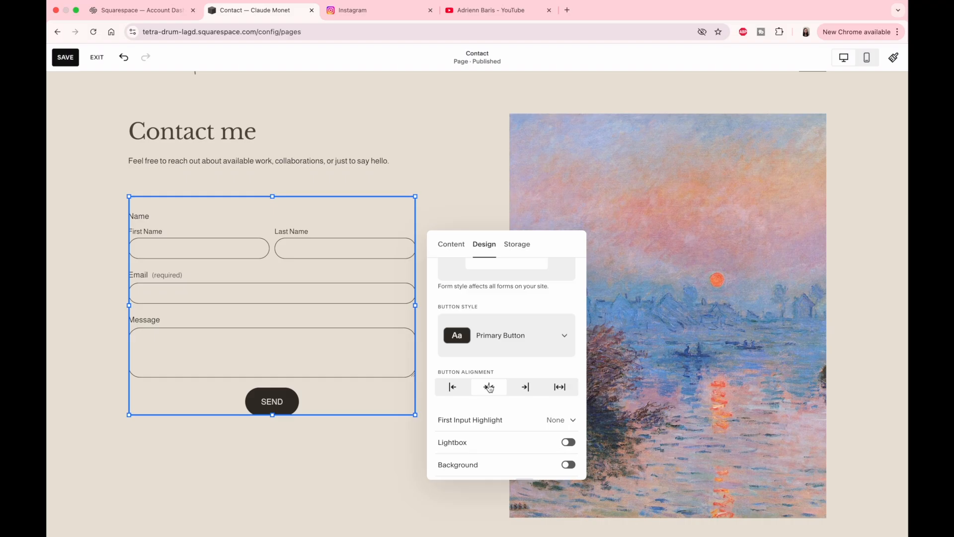
Step: Shrink the sunset painting beside the contact form and reposition it within the Contact page section
scroll(490, 388, down, 4)
click(740, 350)
mouse_move(825, 362)
mouse_down()
mouse_move(769, 310)
mouse_move(746, 272)
mouse_up()
scroll(747, 272, up, 5)
drag(661, 282, 673, 284)
drag(674, 284, 688, 284)
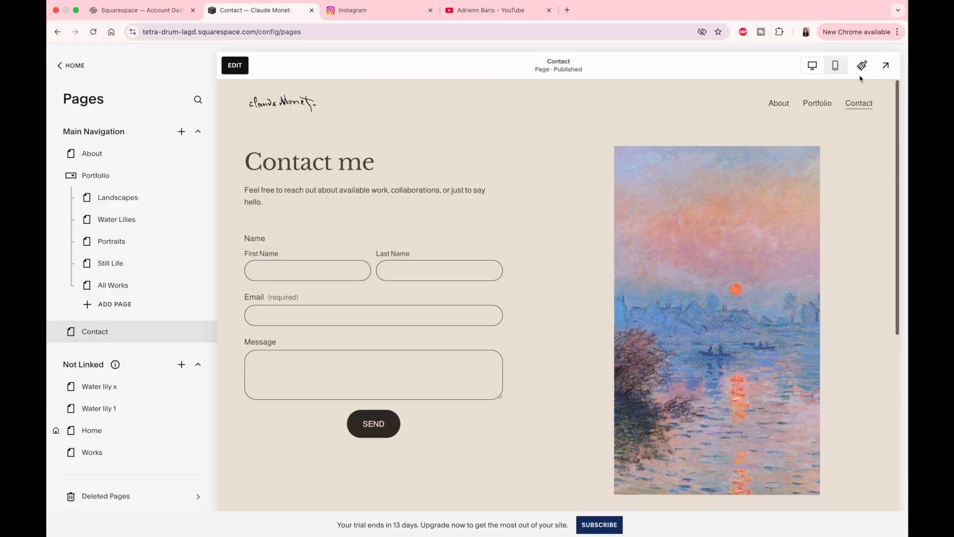
Step: Preview the whole Contact page in mobile view and return to the desktop view
click(835, 66)
scroll(592, 254, down, 1)
scroll(592, 254, down, 4)
scroll(592, 254, up, 5)
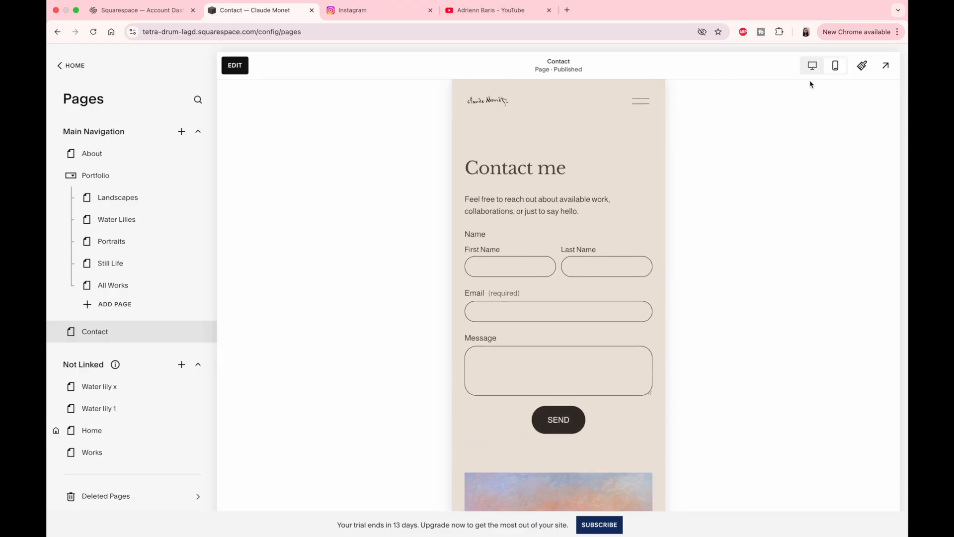
click(812, 65)
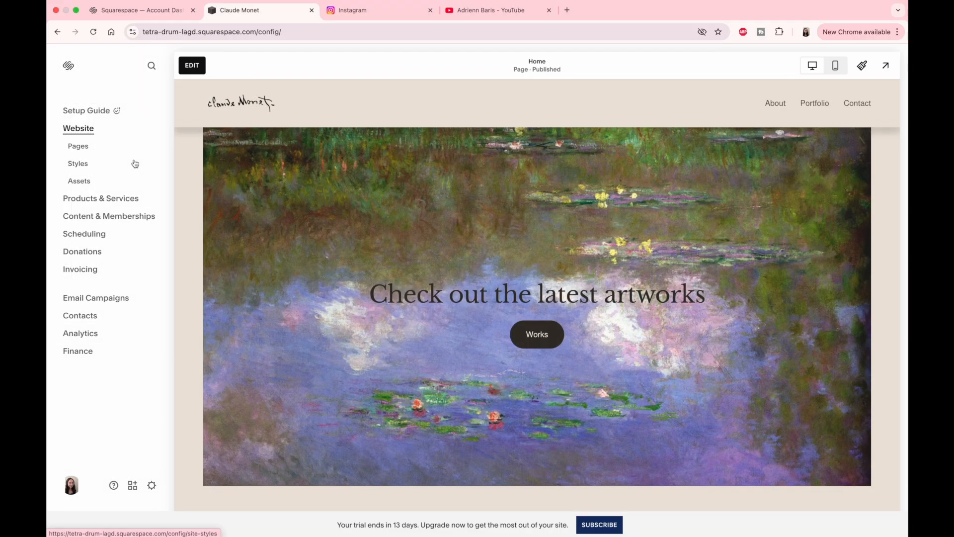
Step: Open the site's subscription plans and show their prices in EUR
scroll(268, 330, down, 5)
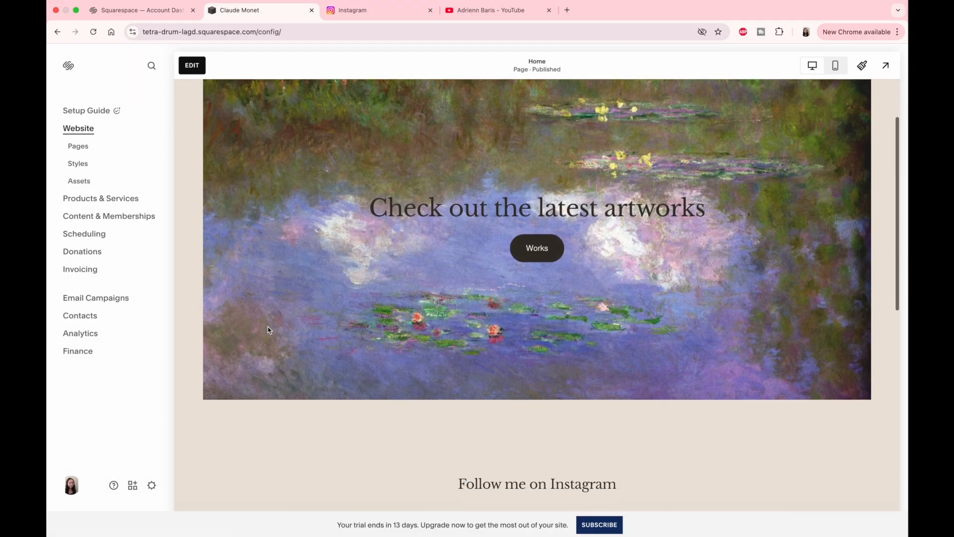
scroll(268, 329, up, 3)
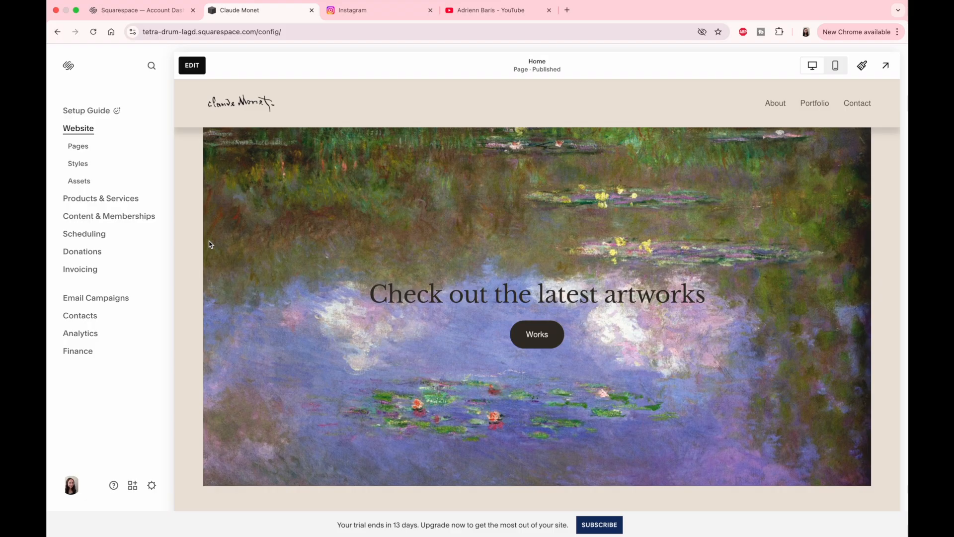
click(599, 524)
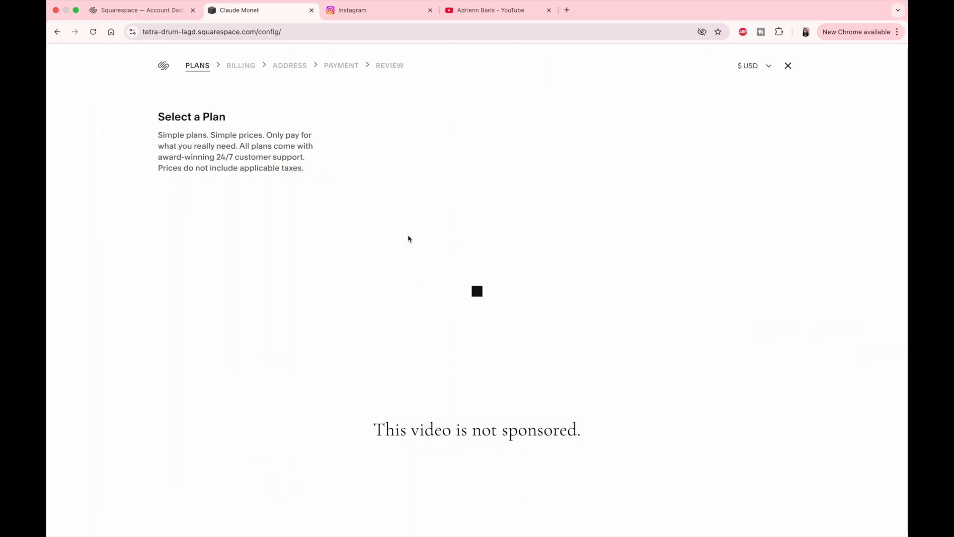
scroll(444, 131, down, 3)
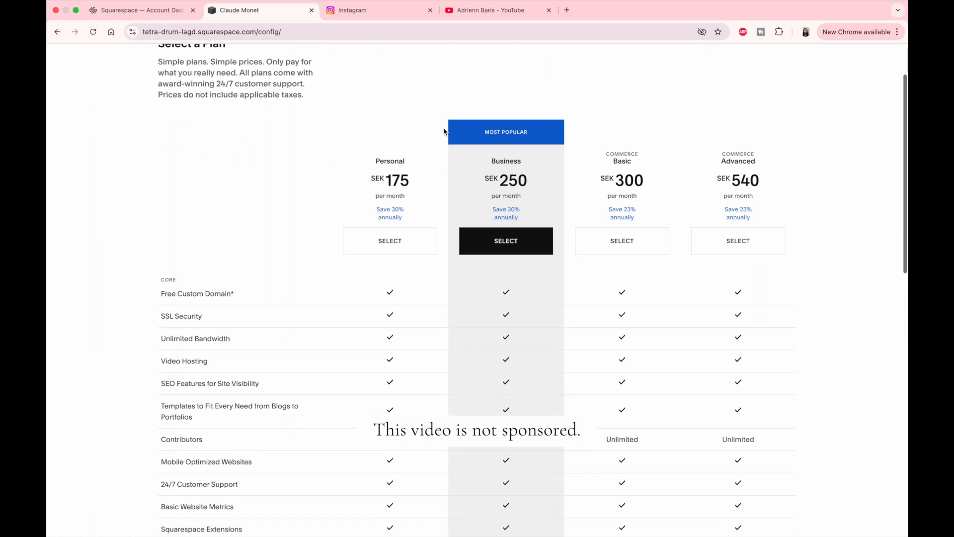
scroll(444, 132, up, 3)
click(770, 64)
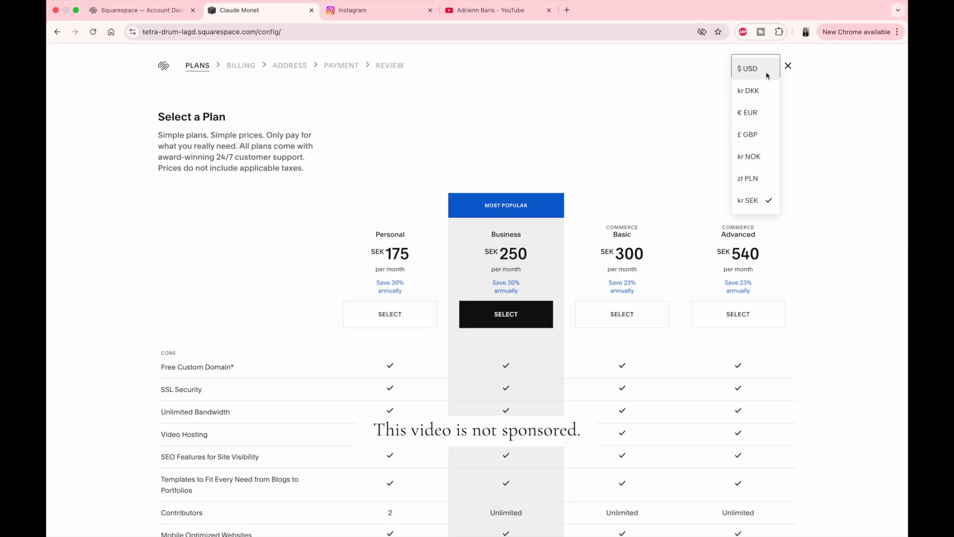
click(757, 113)
Step: Compare the plans' features, check the Personal plan's billing cycle options, and leave the checkout without subscribing
scroll(263, 236, down, 5)
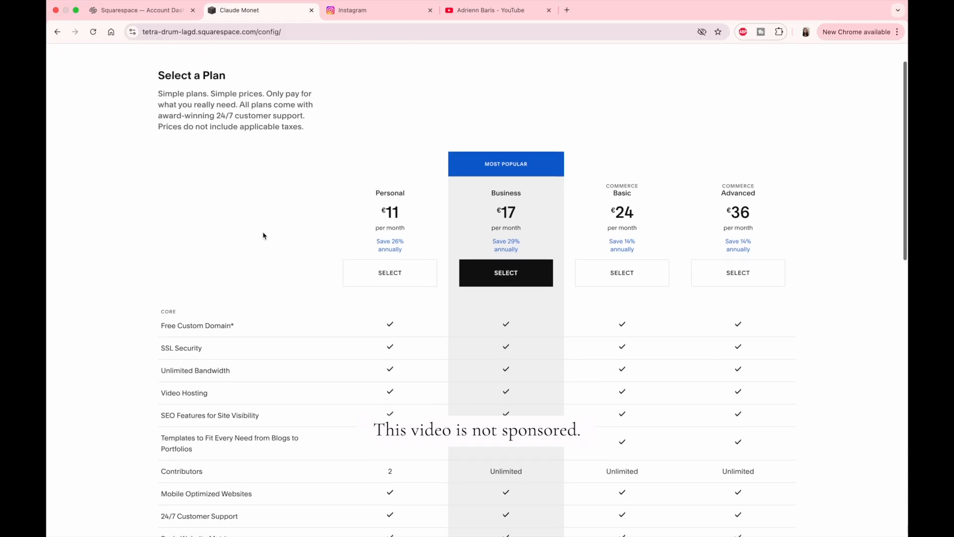
scroll(264, 236, down, 12)
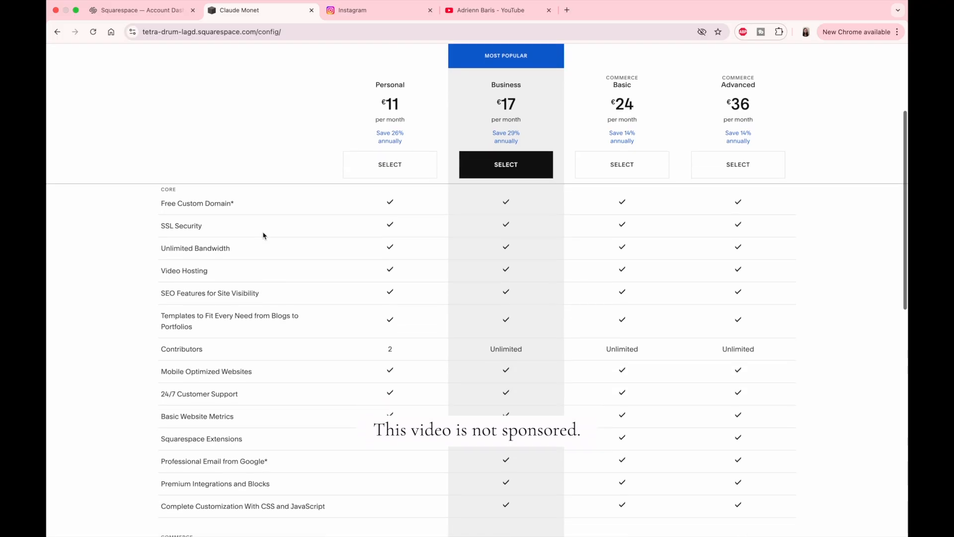
scroll(263, 235, down, 5)
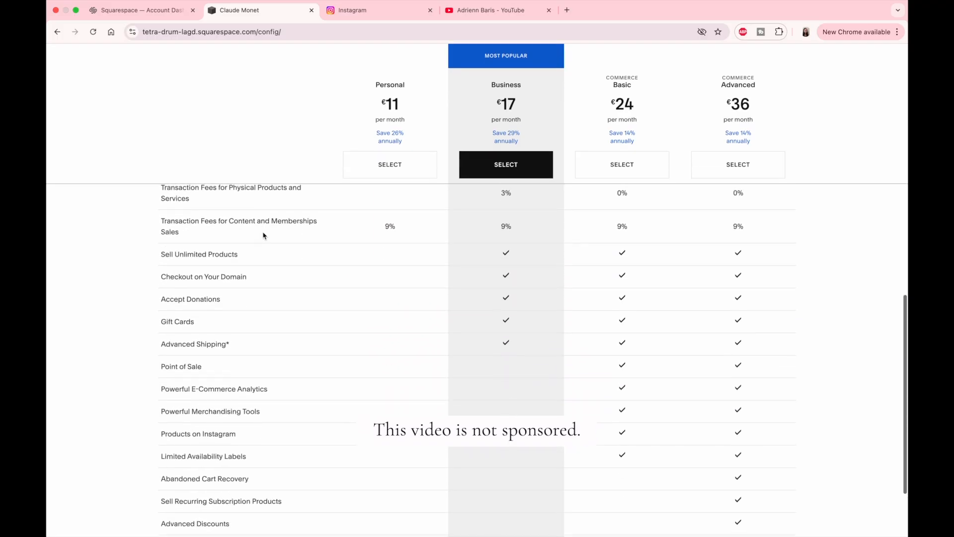
scroll(264, 235, up, 20)
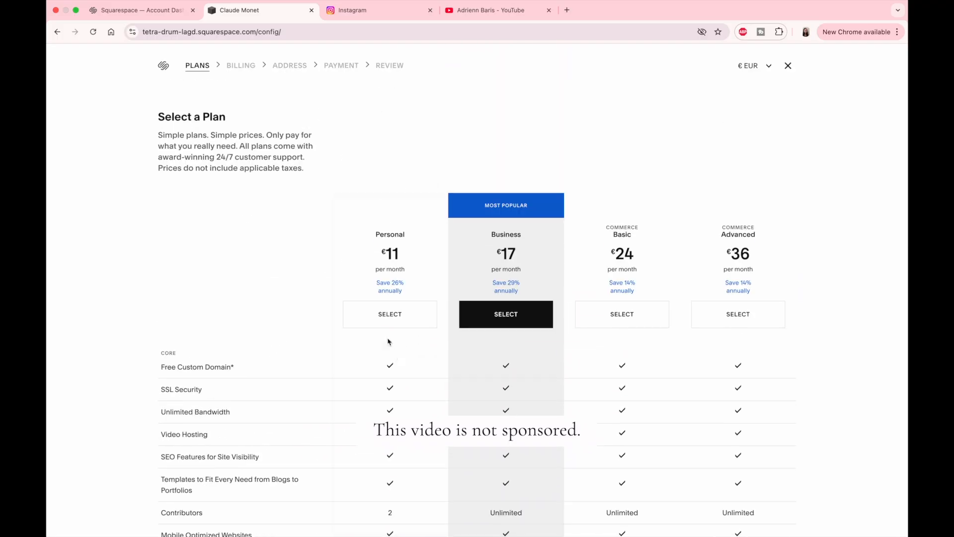
click(392, 321)
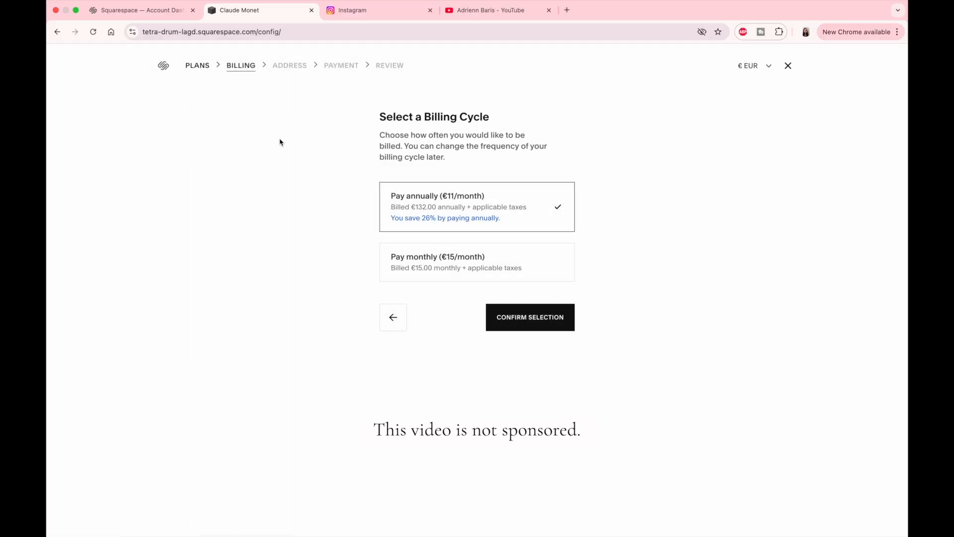
click(787, 66)
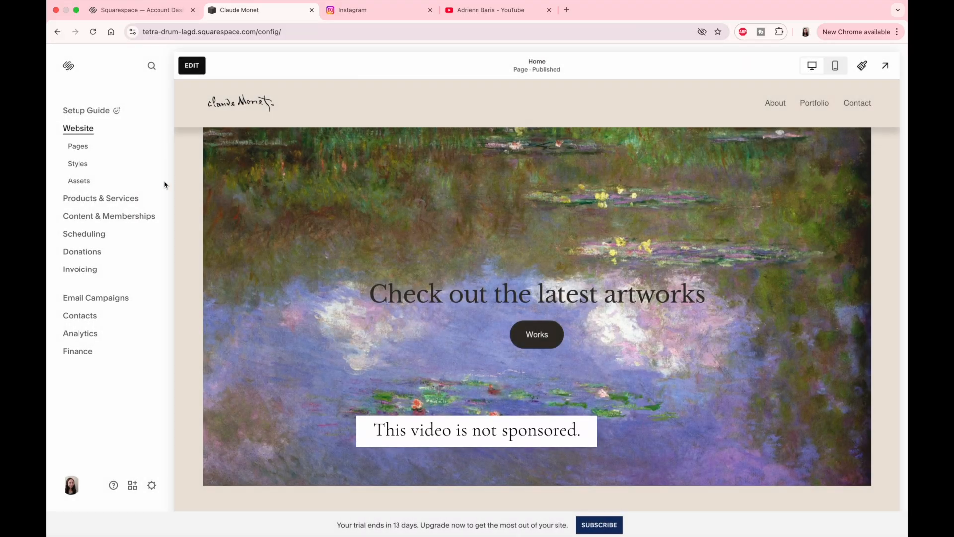
Step: Examine the Site Availability options in the website settings
click(153, 486)
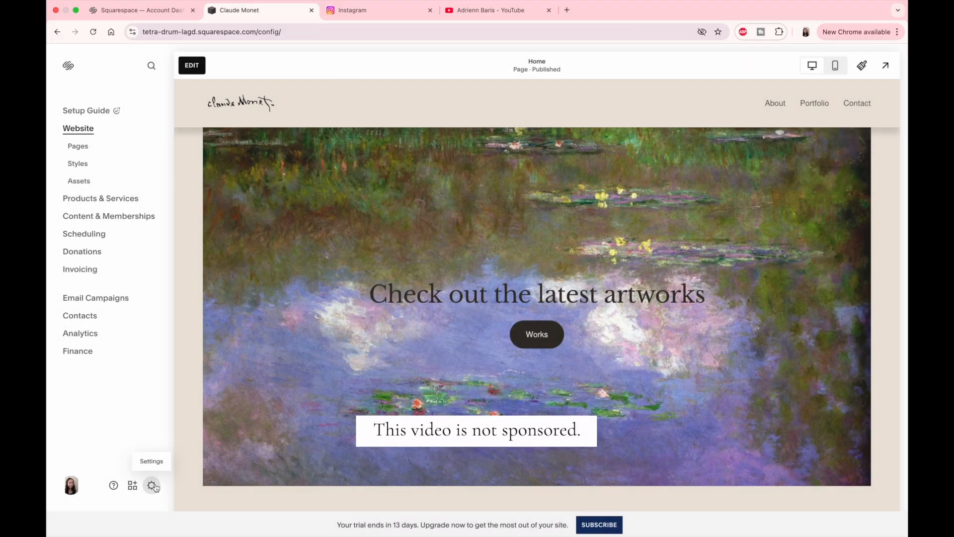
click(538, 161)
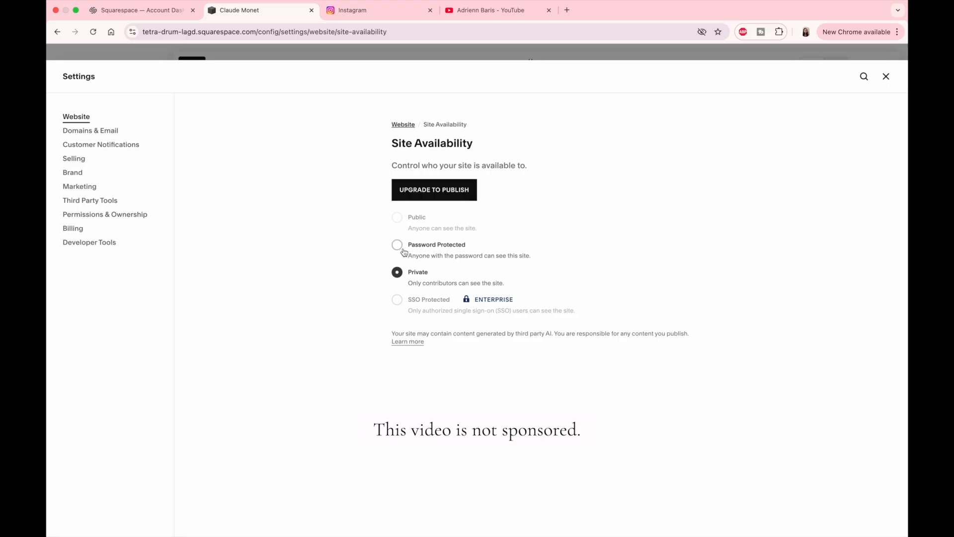
mouse_move(400, 218)
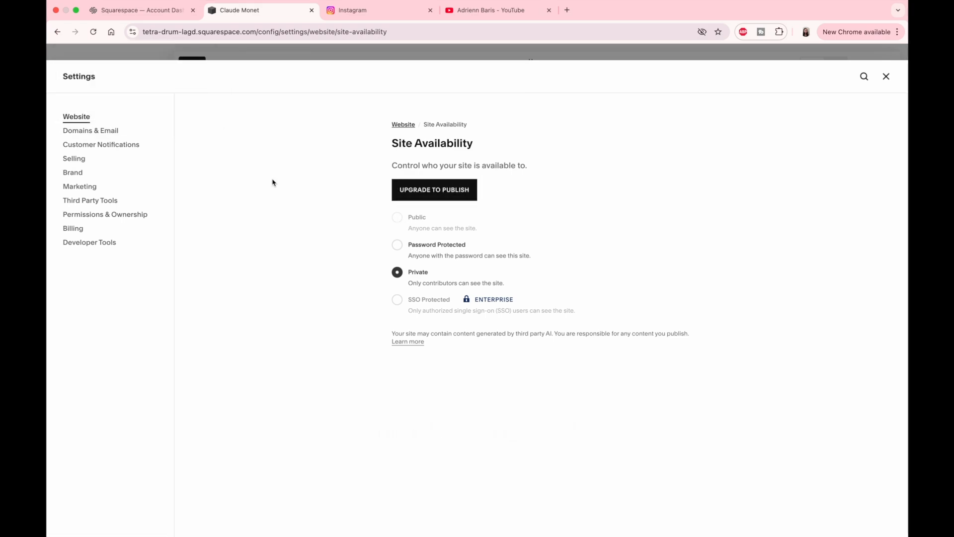
Step: Change the built-in domain's Site ID to claude-monet and confirm the site URL change
click(110, 133)
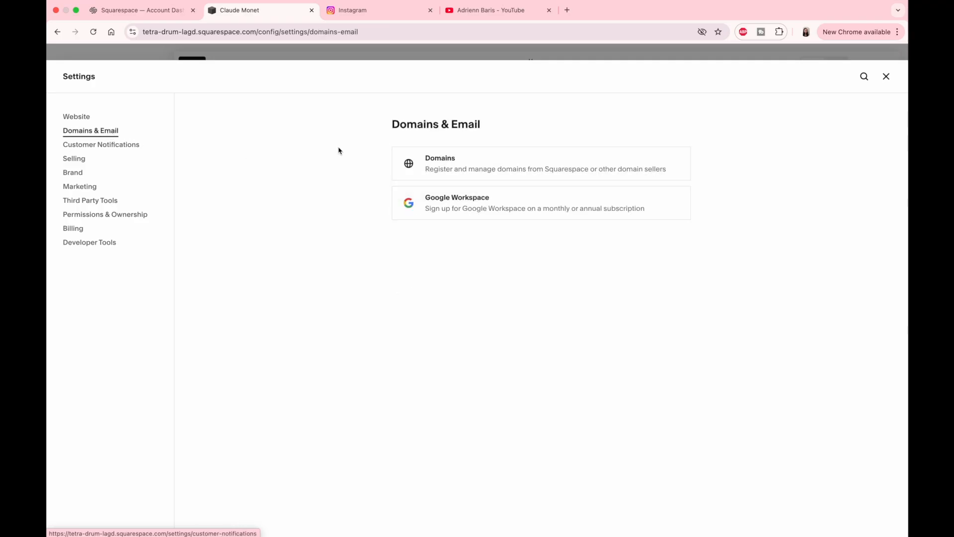
click(501, 162)
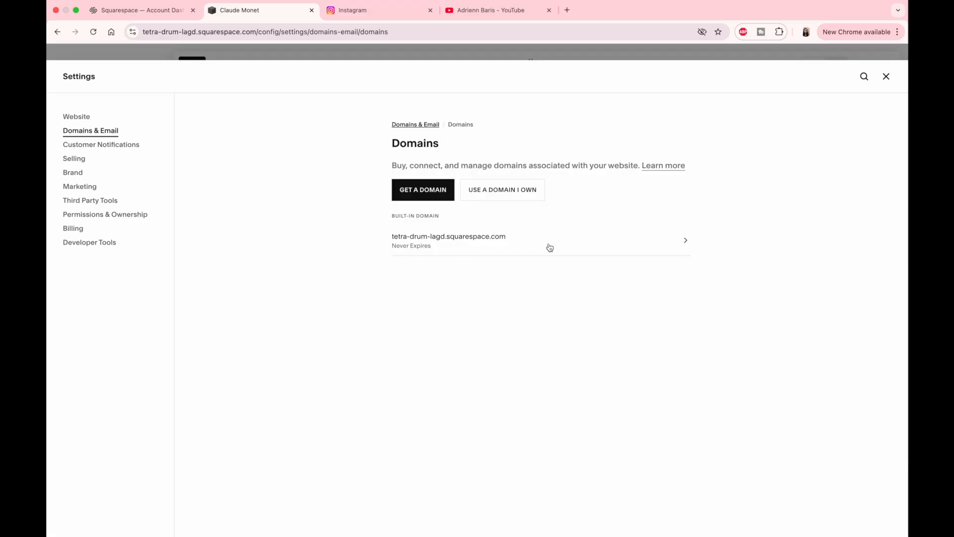
click(683, 248)
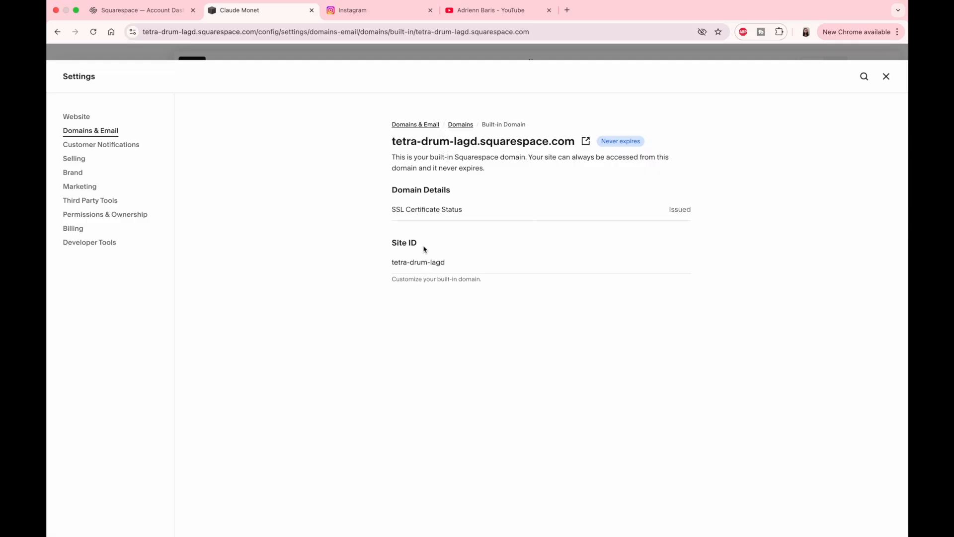
click(418, 261)
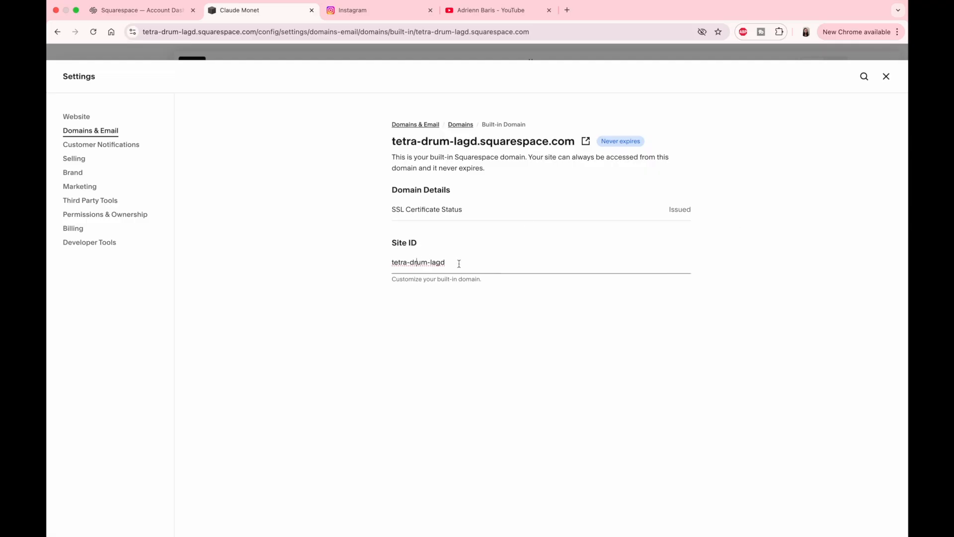
drag(451, 262, 385, 267)
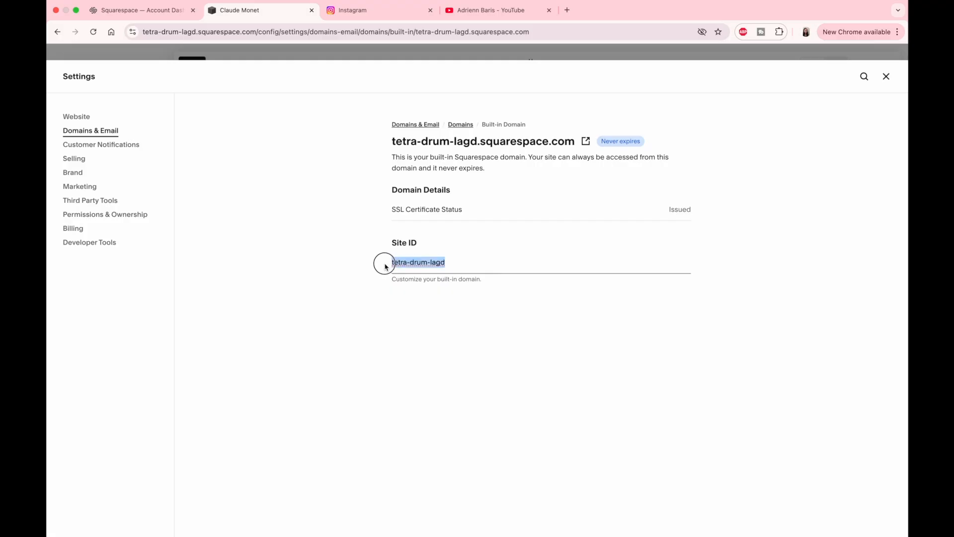
text(cla)
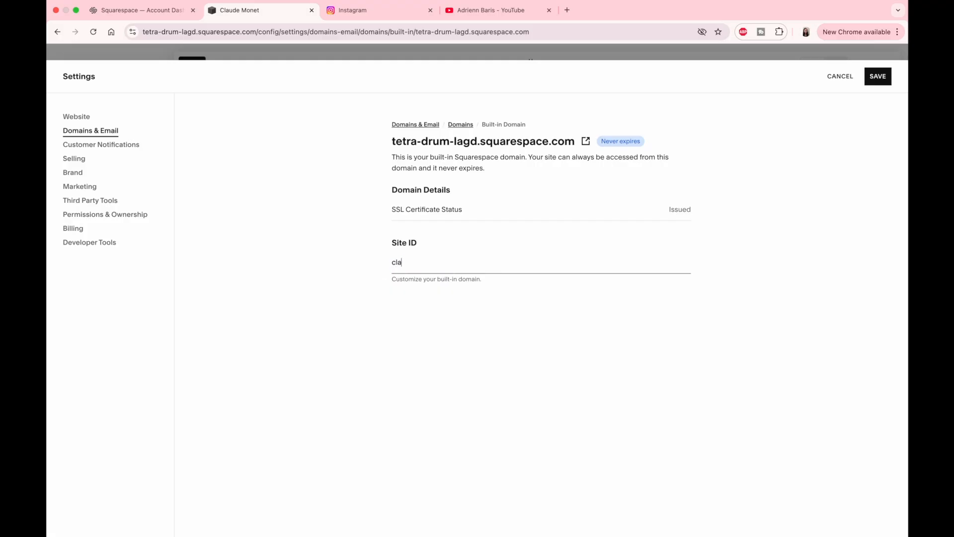
text(ude-monet)
click(770, 145)
click(888, 83)
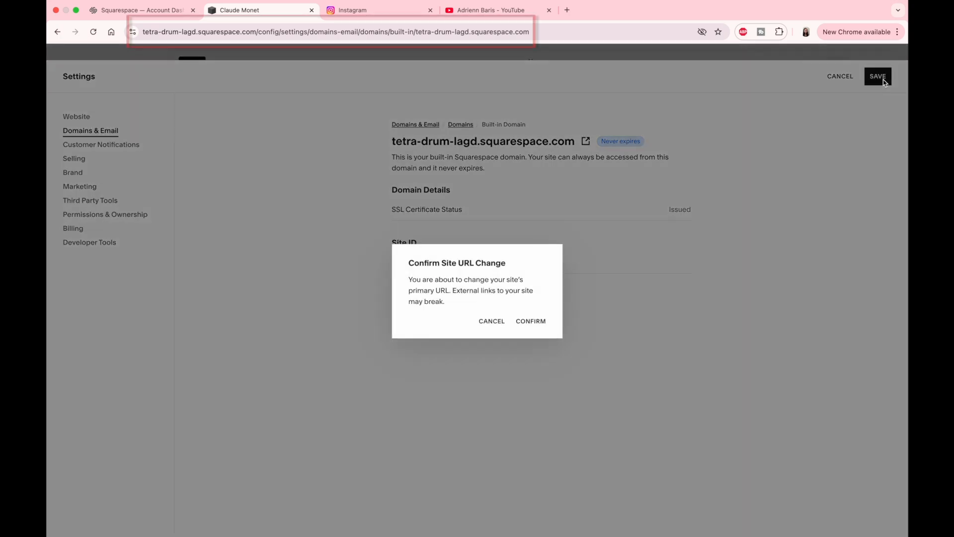
click(530, 321)
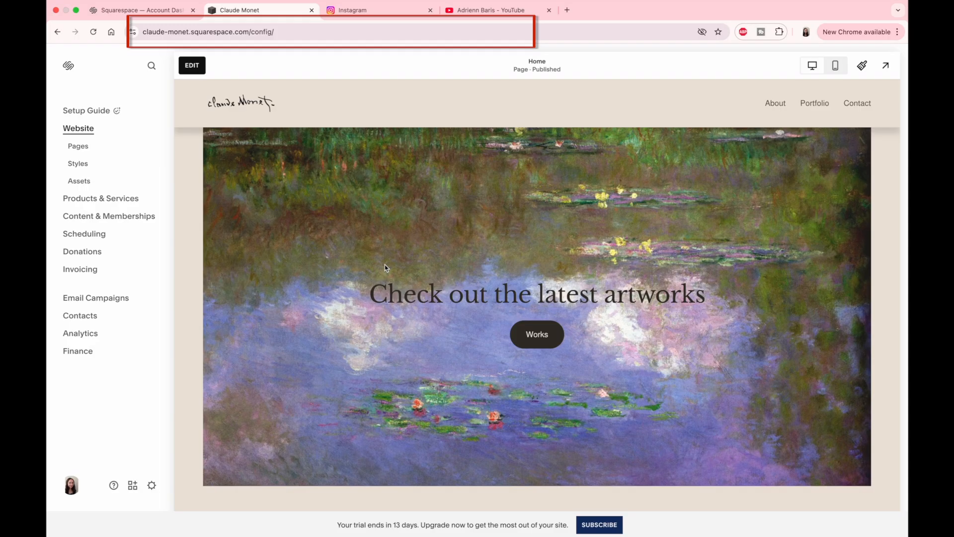
Step: Search for a new custom domain in the domain settings, trying claudemonet.com and artclaudemonet.com
click(152, 485)
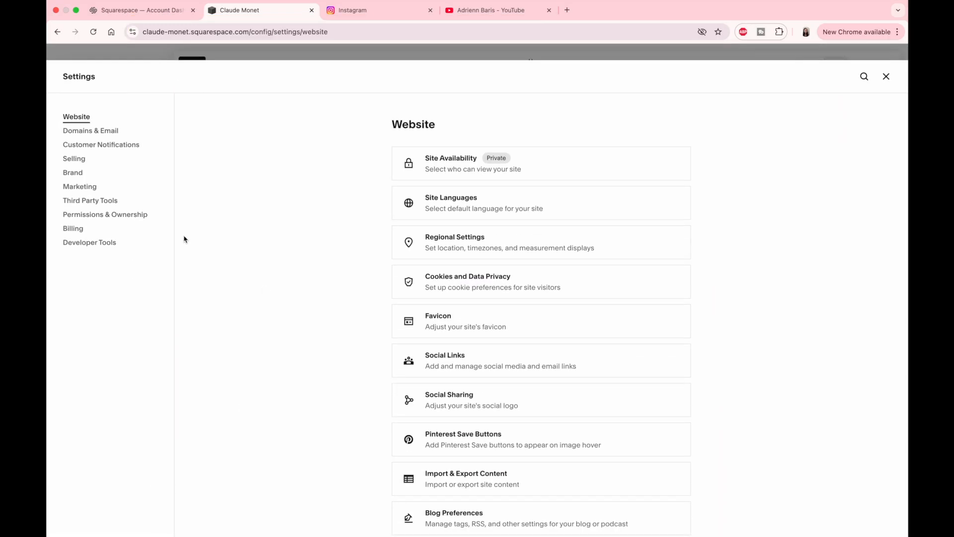
click(78, 130)
click(500, 168)
click(427, 189)
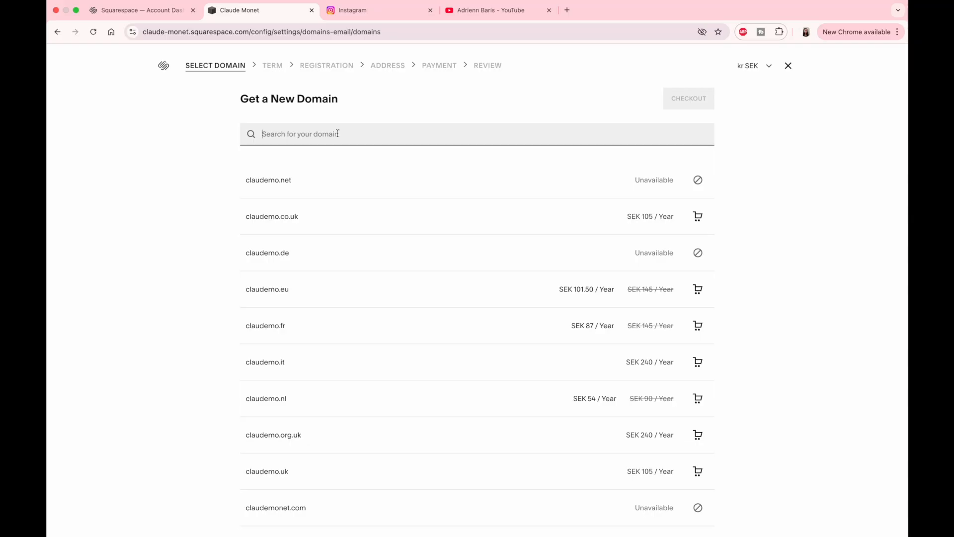
text(claudemon)
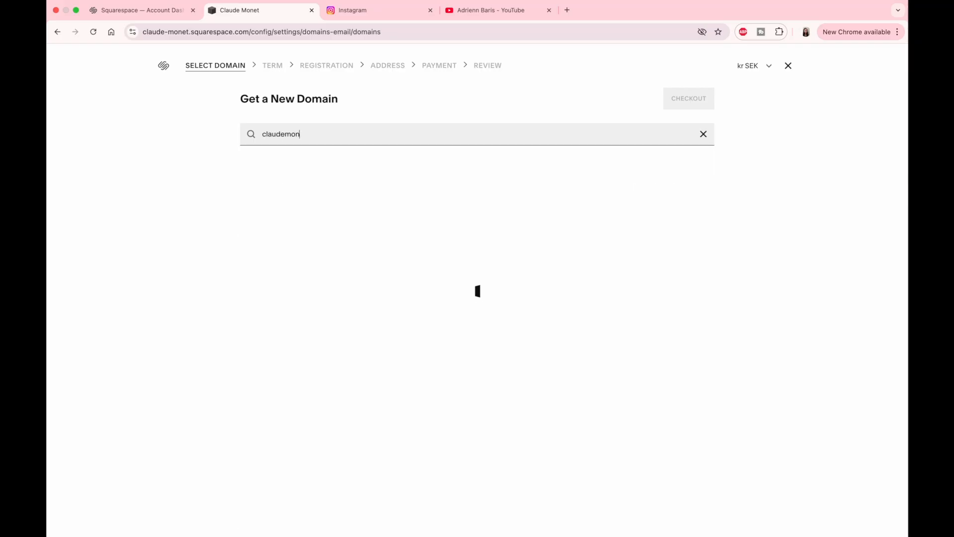
text(et.com)
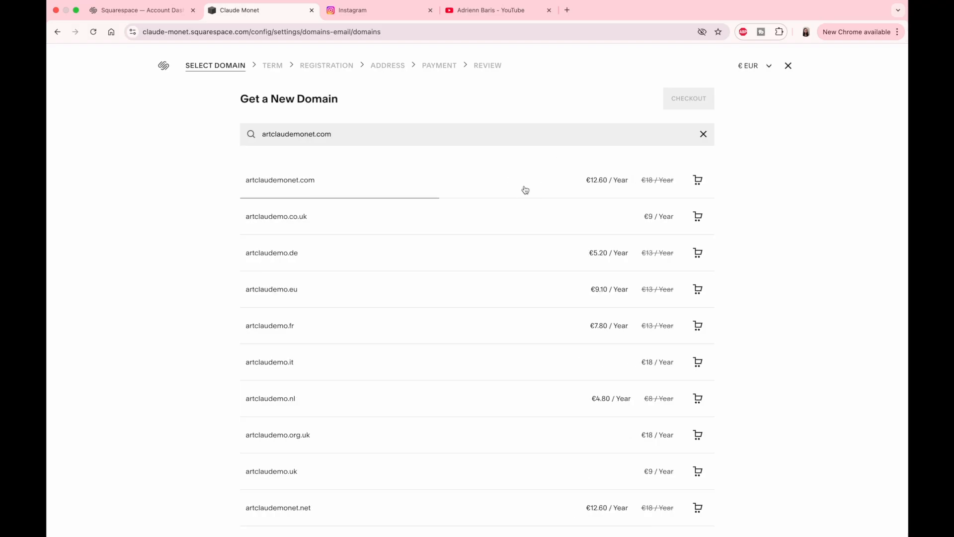
Step: Add artclaudemonet.com to the cart, check its registration term options, and leave the domain checkout without purchasing
click(698, 179)
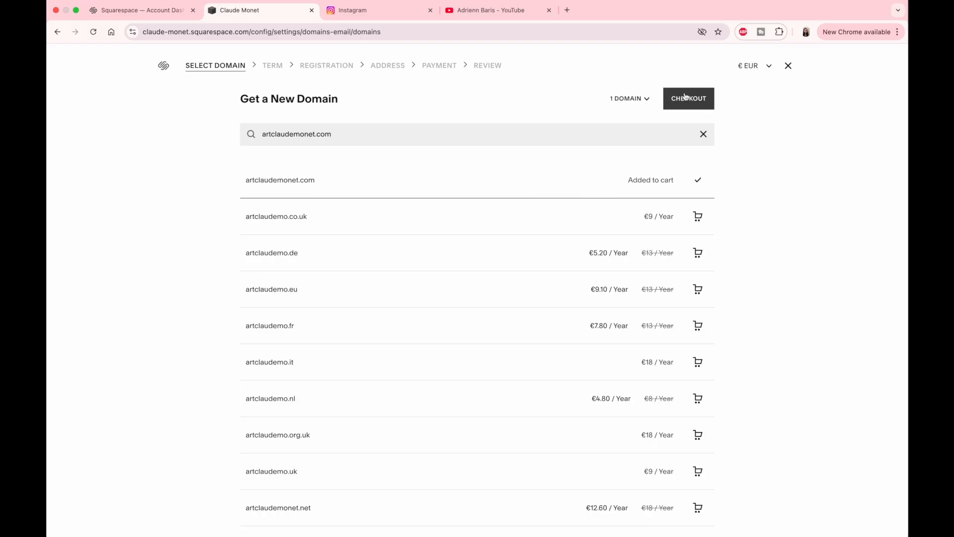
click(687, 98)
click(384, 238)
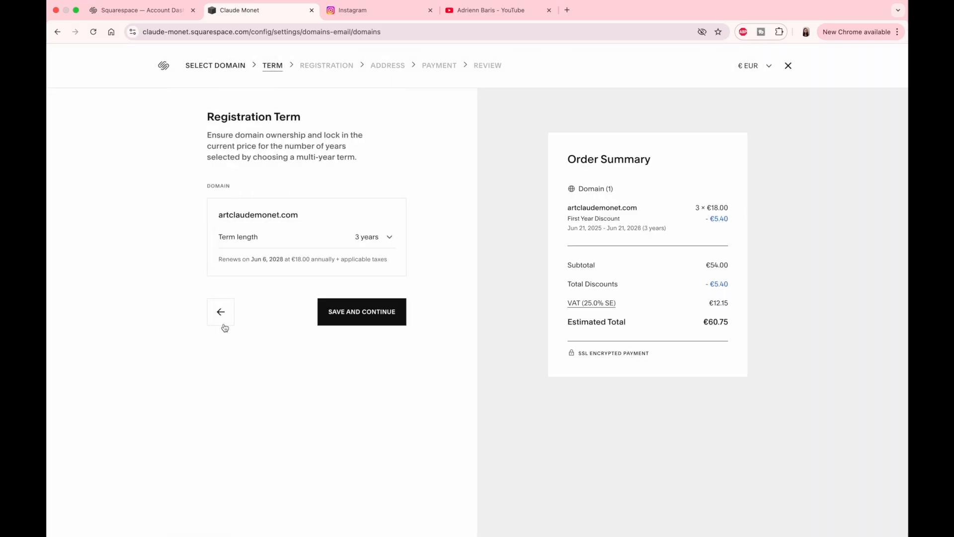
click(220, 320)
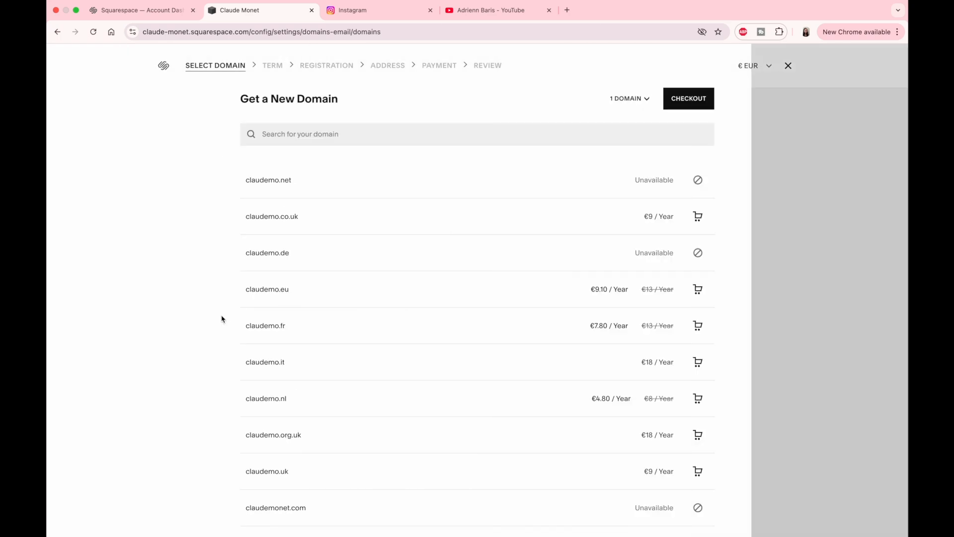
click(789, 72)
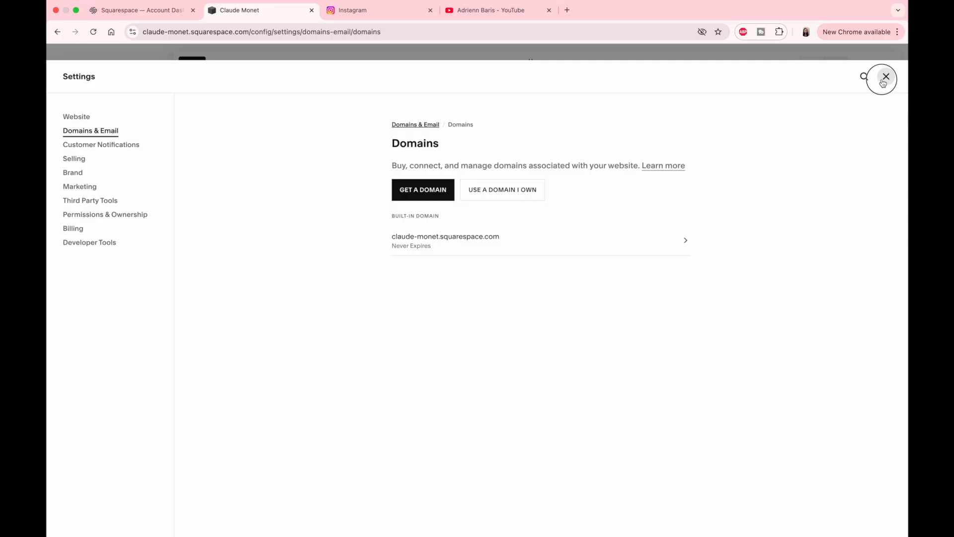
Step: Leave the domain settings, review the About page down to the Artist CV section, and look through the ClaudeMonet_CV document
click(882, 83)
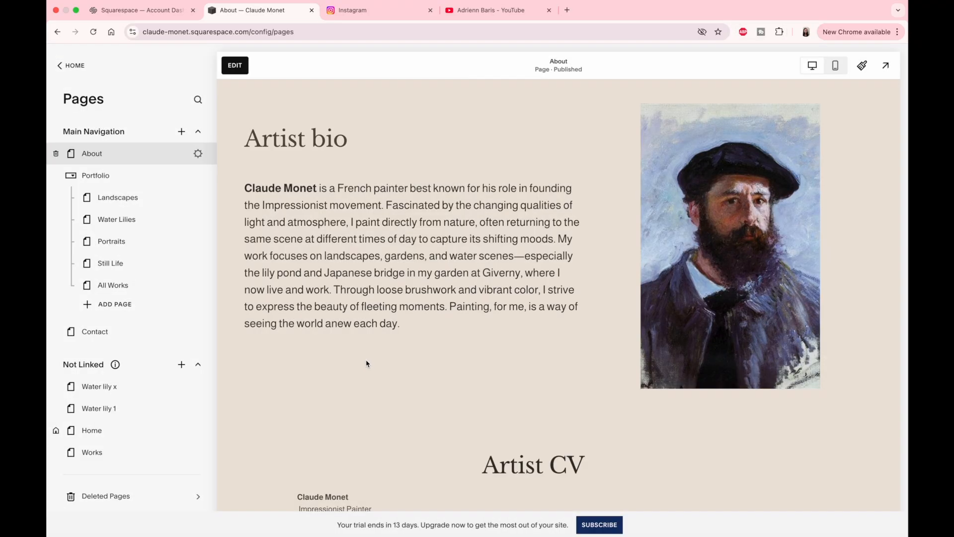
scroll(366, 363, down, 3)
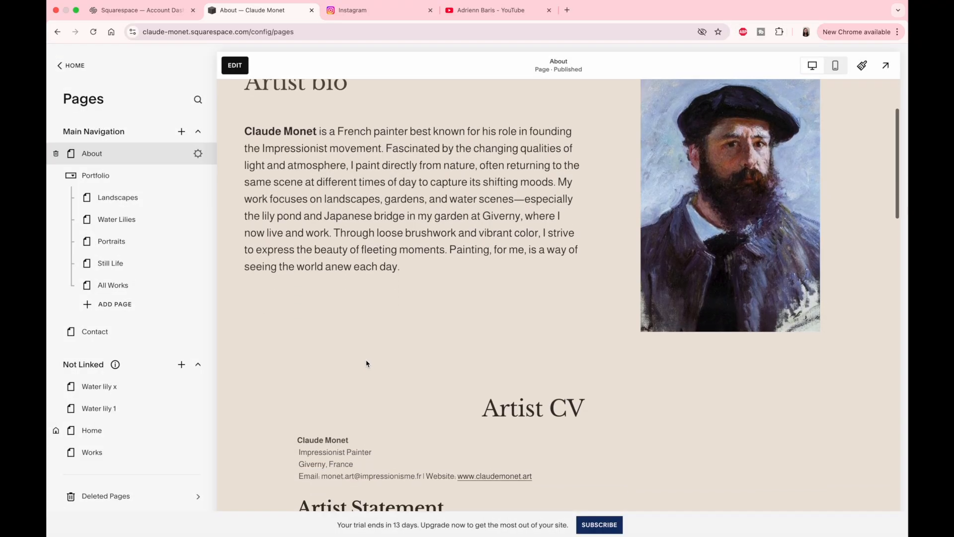
scroll(366, 364, down, 3)
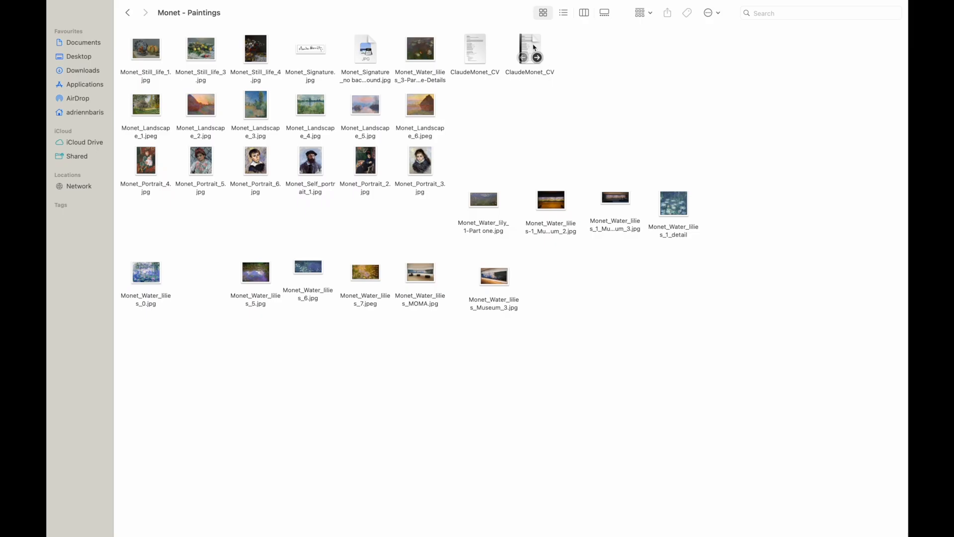
double_click(543, 72)
scroll(273, 167, down, 10)
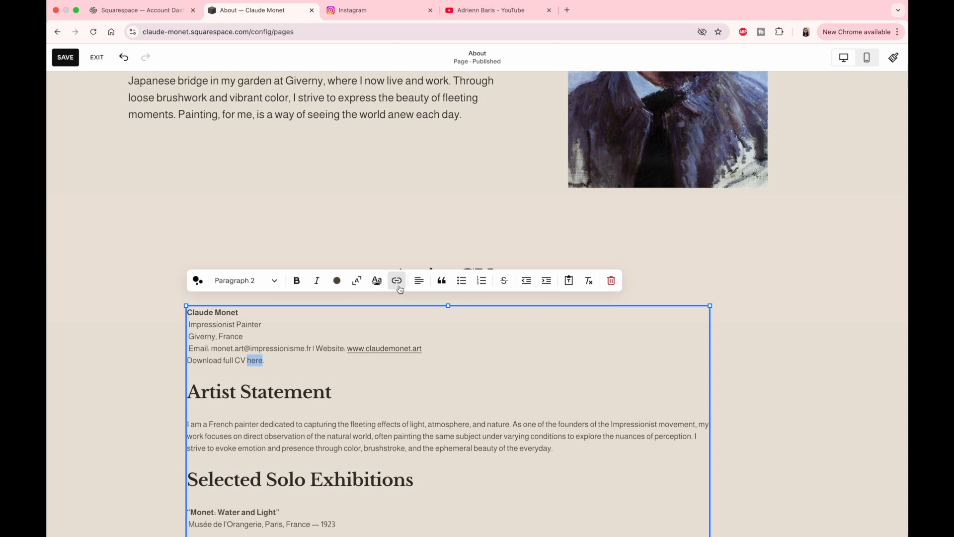
Step: Link the word "here" in "Download full CV here" to the uploaded ClaudeMonet_CV PDF, opening in a new tab, and save the page
click(399, 283)
click(352, 283)
click(365, 330)
click(455, 307)
click(573, 130)
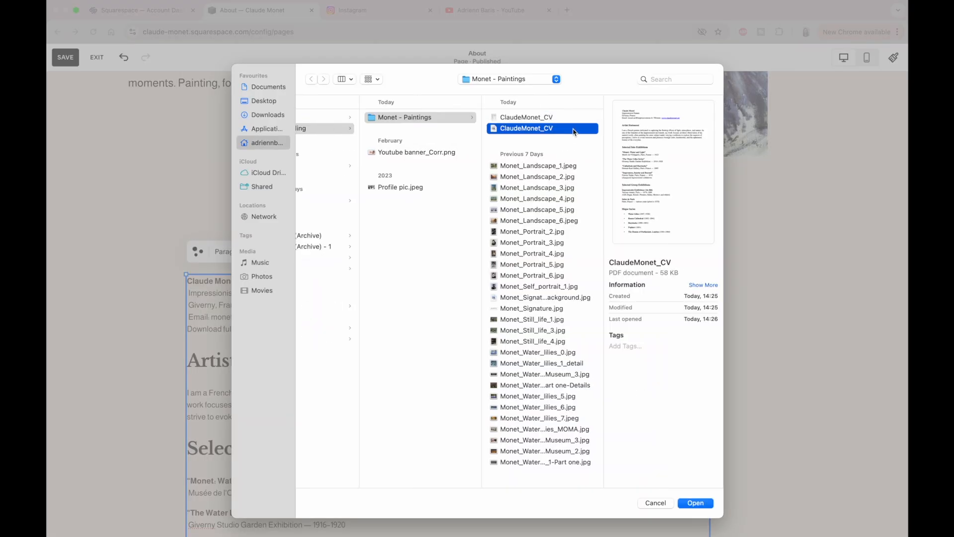
click(697, 503)
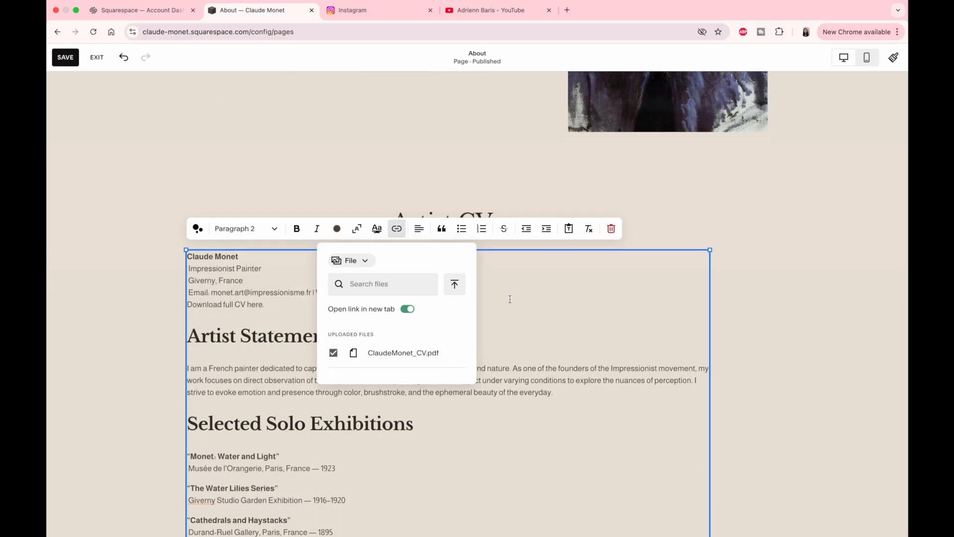
click(65, 57)
Step: Test the CV download link in the Artist CV section, look through the opened PDF and close it
click(366, 332)
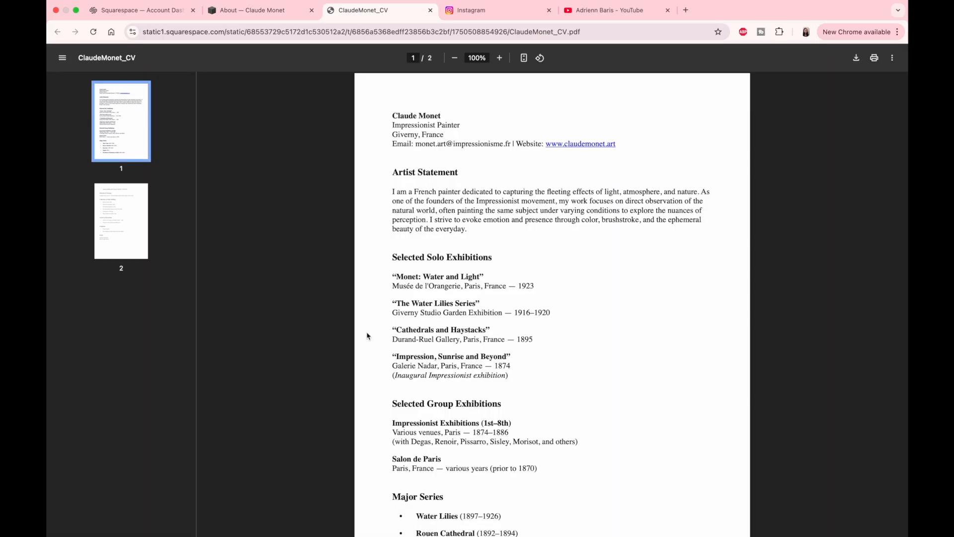
scroll(367, 336, down, 5)
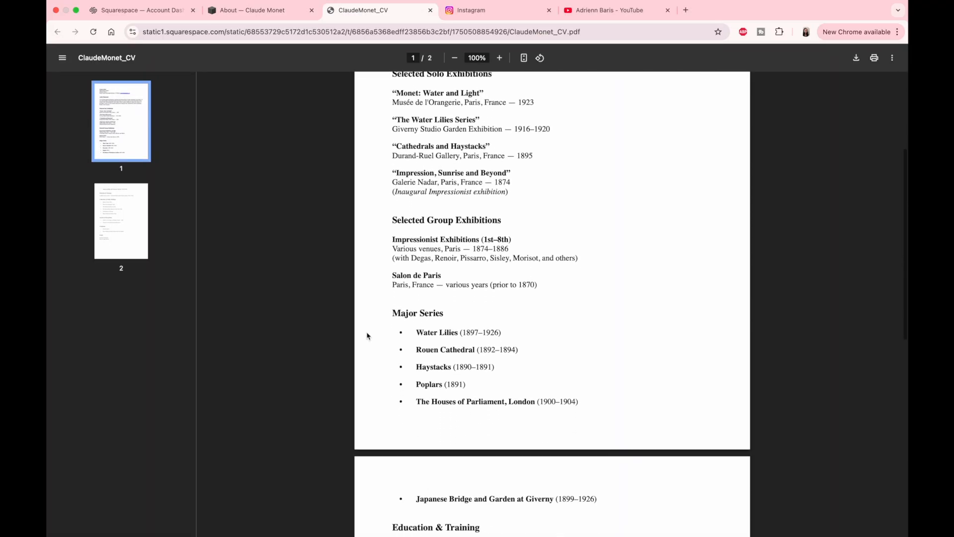
key(super+w)
Step: Add a button labelled "Download CV" to the Artist CV section and link it to the uploaded ClaudeMonet_CV file
click(92, 215)
scroll(145, 326, down, 3)
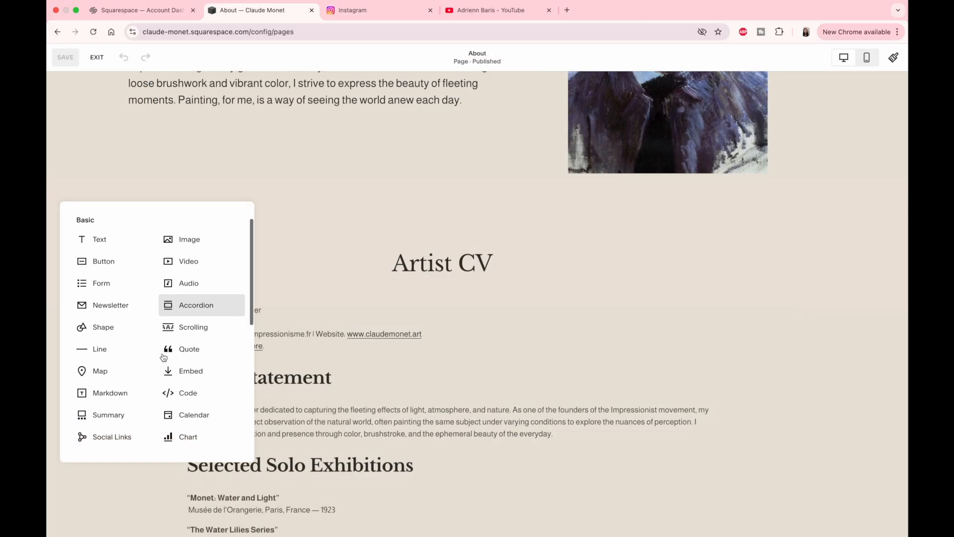
click(102, 215)
click(286, 311)
text(Down)
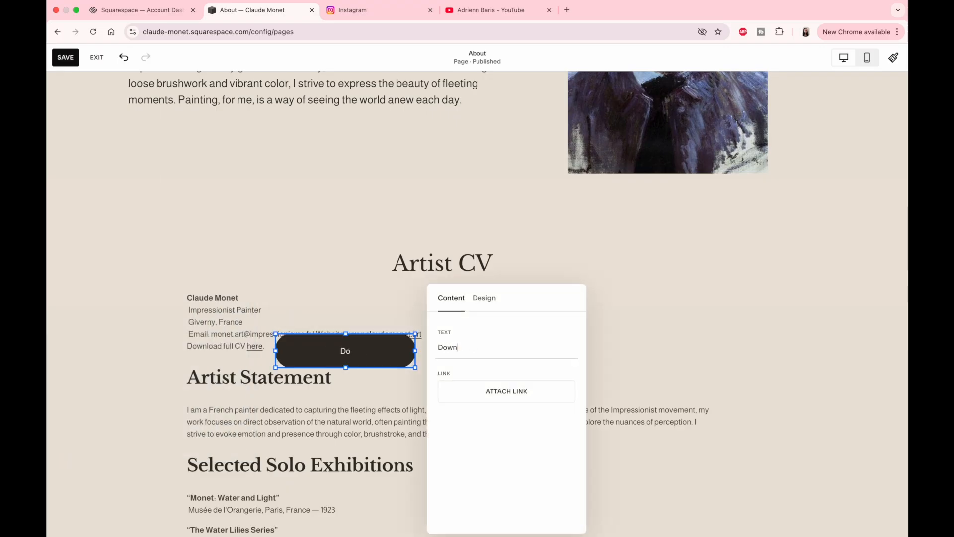
text(load CV)
click(496, 392)
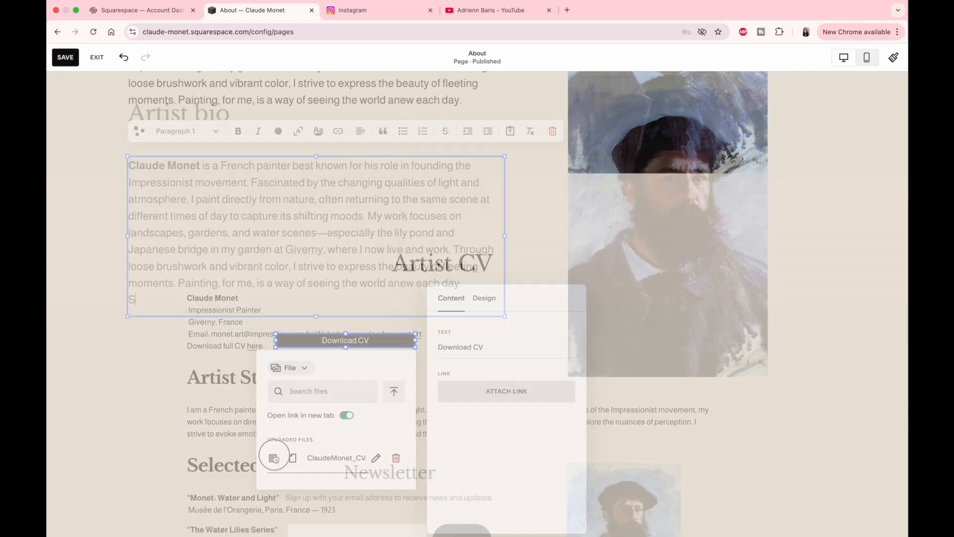
Step: Add the line "See CV here." below the artist bio and link the word "here" to the /artistcv page
text(CV here)
key(shift+alt+Left)
click(338, 130)
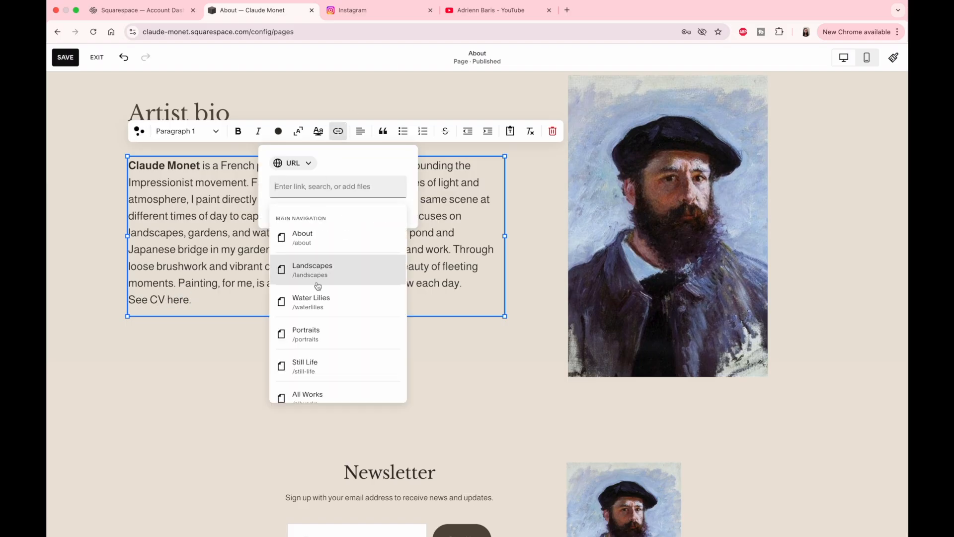
scroll(318, 286, down, 8)
click(317, 254)
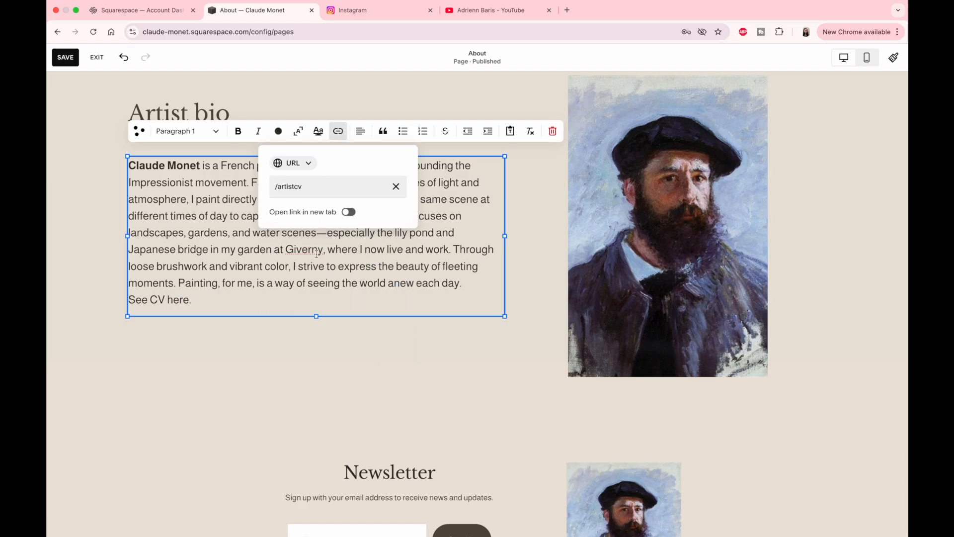
click(352, 214)
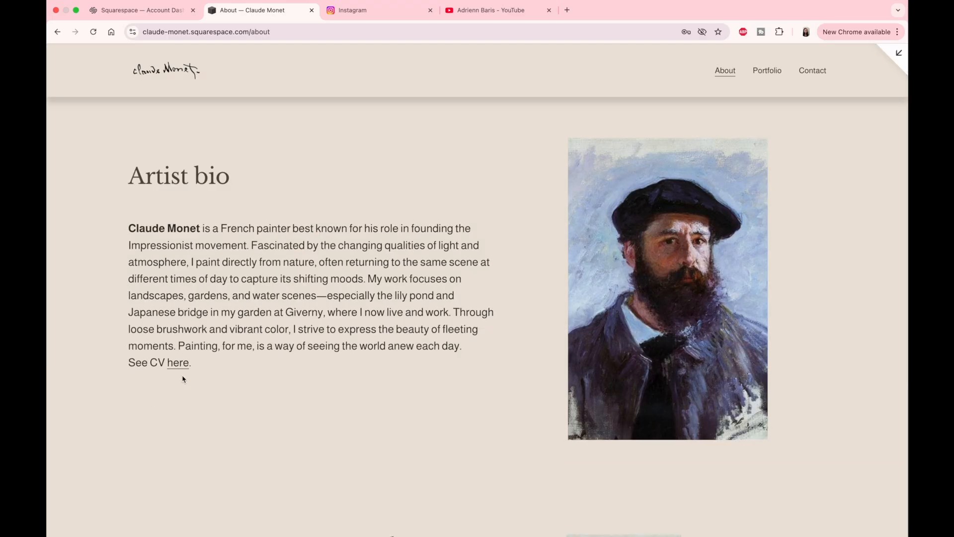
Step: Test the CV link in the artist bio and open the CV PDF from the CV page
click(183, 364)
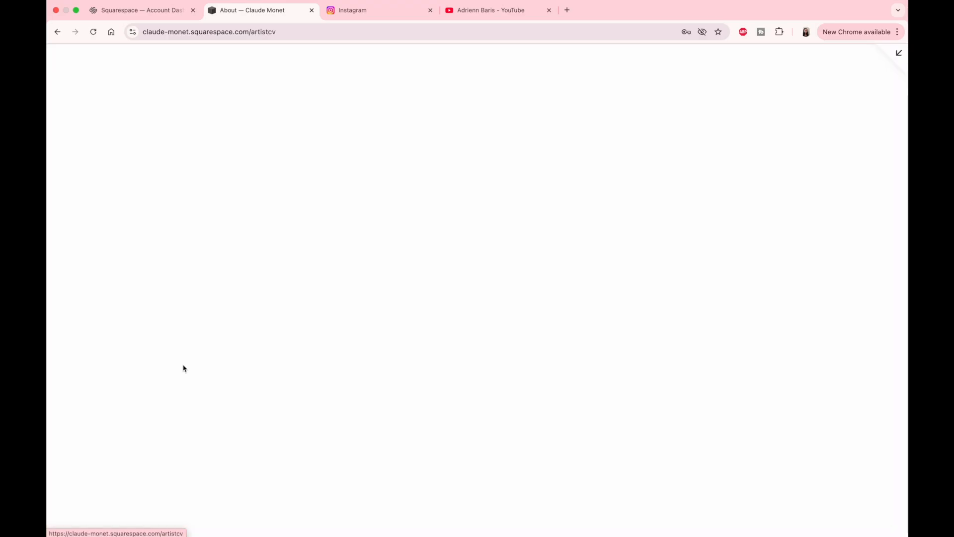
click(685, 149)
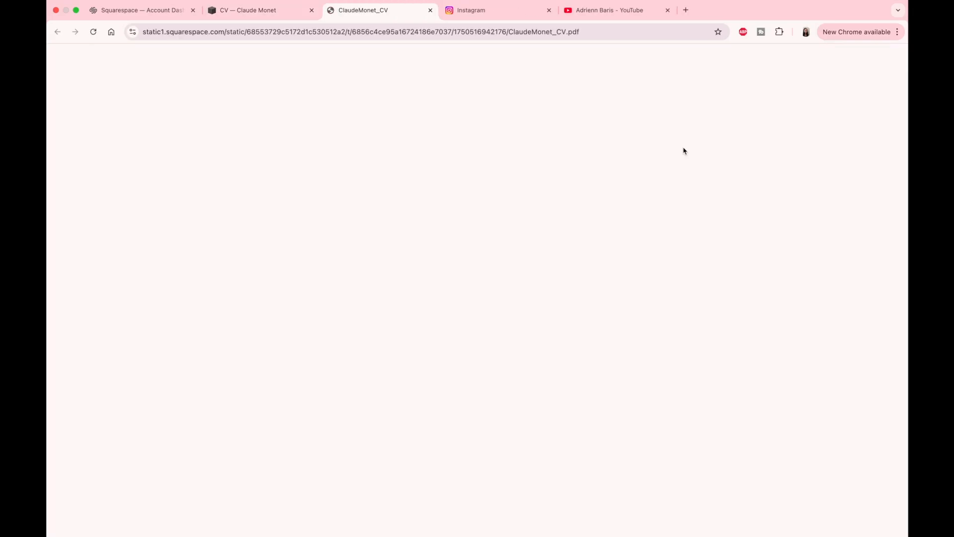
Step: Add a blank section below the Instagram images on the Home page and insert a video block in it
click(196, 64)
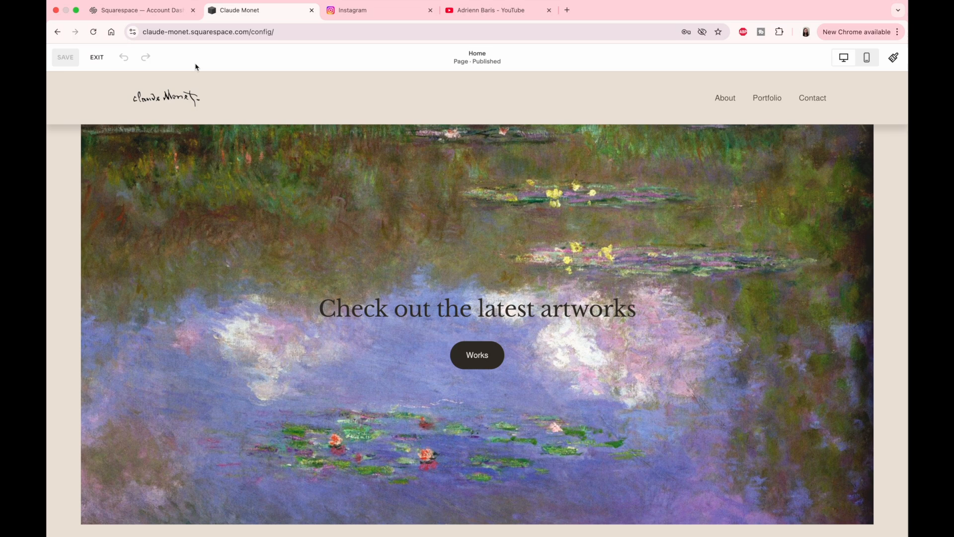
scroll(322, 303, down, 8)
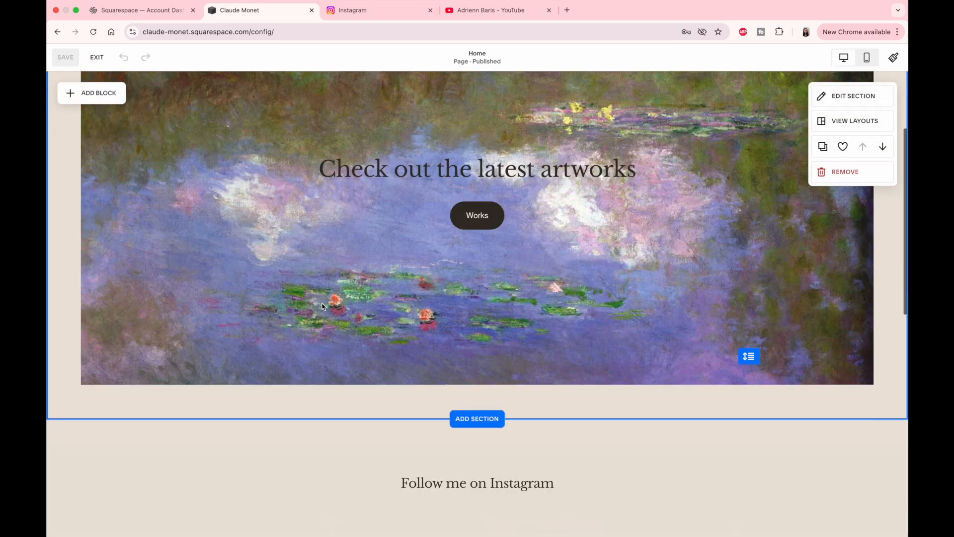
scroll(321, 304, down, 5)
click(484, 230)
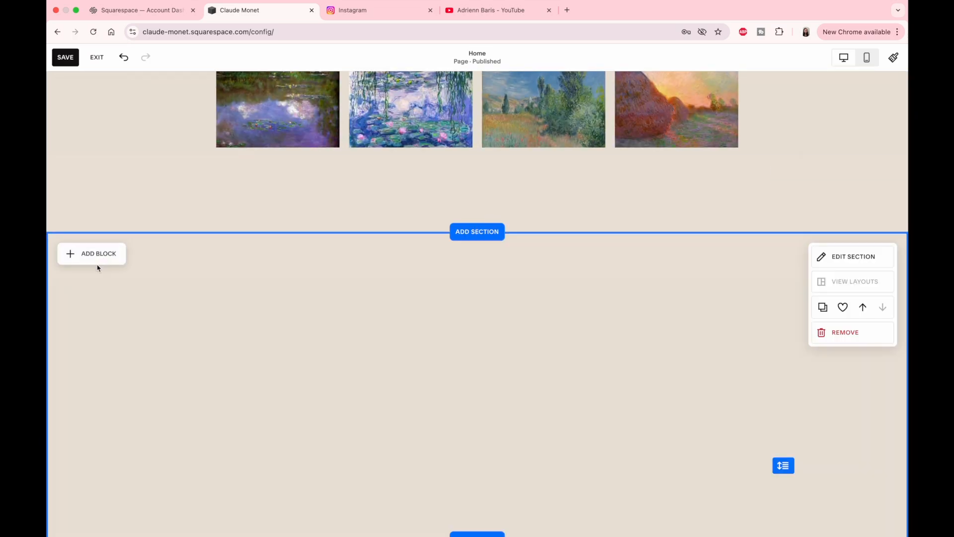
click(102, 256)
click(192, 342)
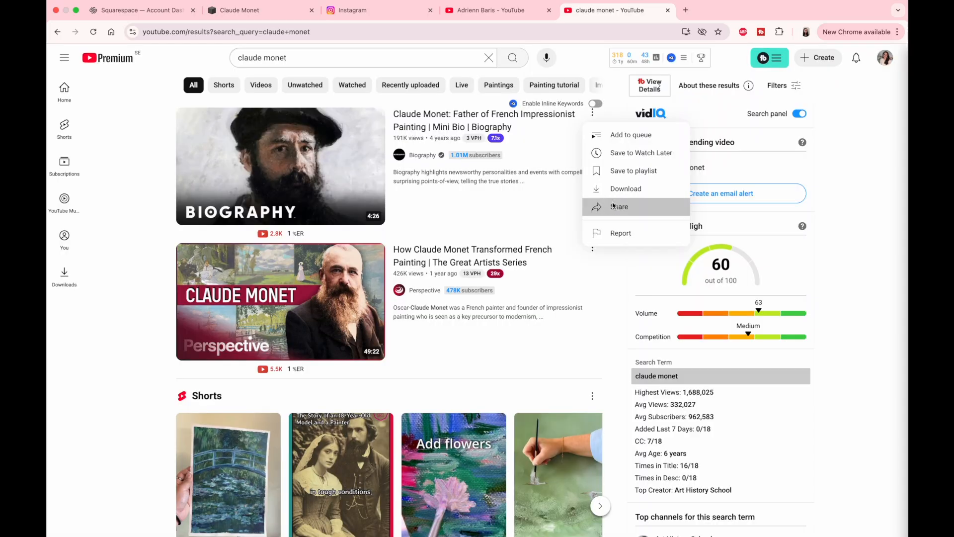
Step: Copy the share link of Biography's Claude Monet video on YouTube and add it to the Home page's video block
click(612, 206)
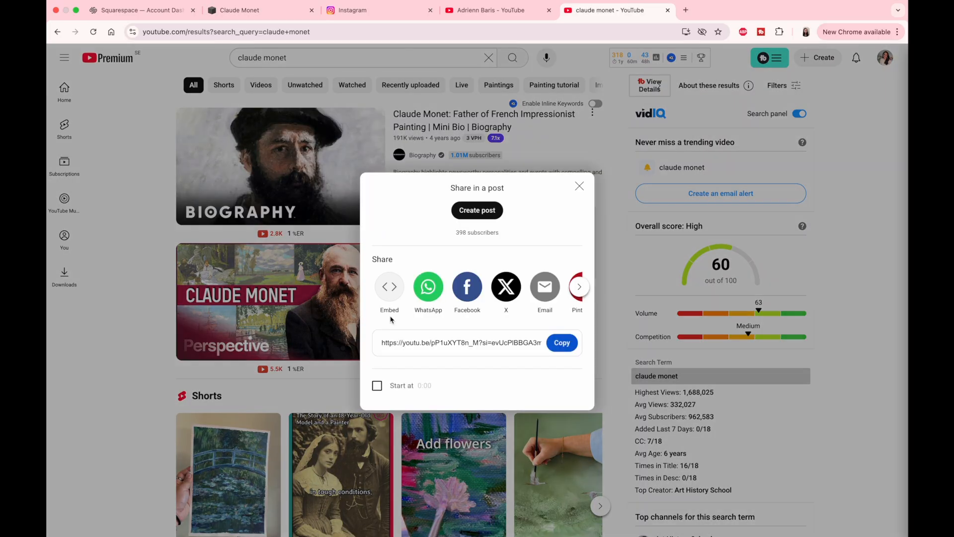
click(564, 351)
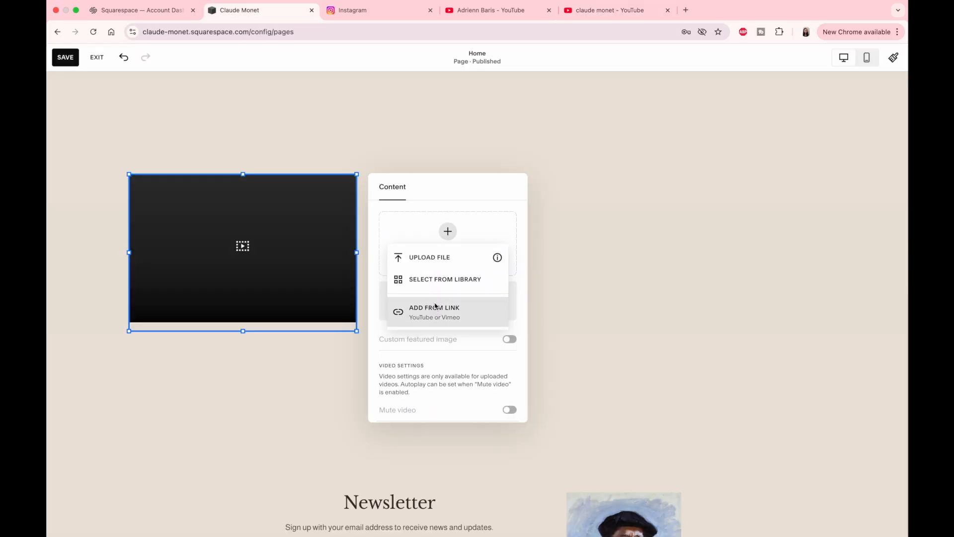
click(436, 308)
key(super+v)
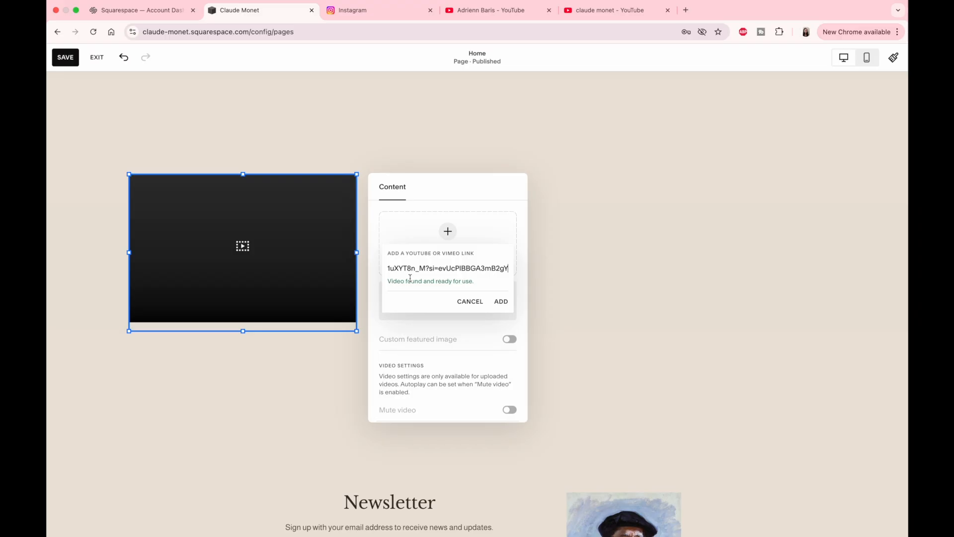
click(501, 301)
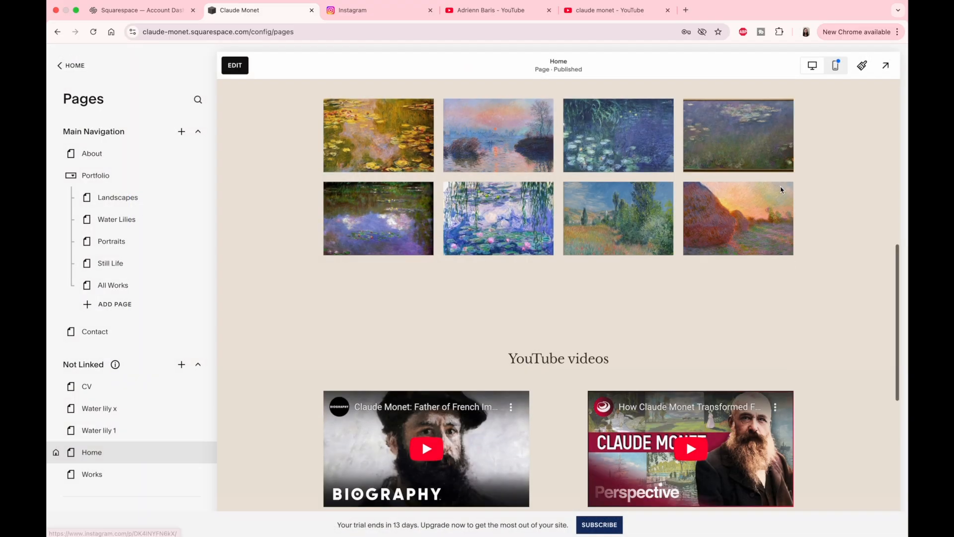
Step: Open the Home page's site styles and try out several preset themes, from Professional and Playful to Sophisticated
scroll(781, 189, down, 3)
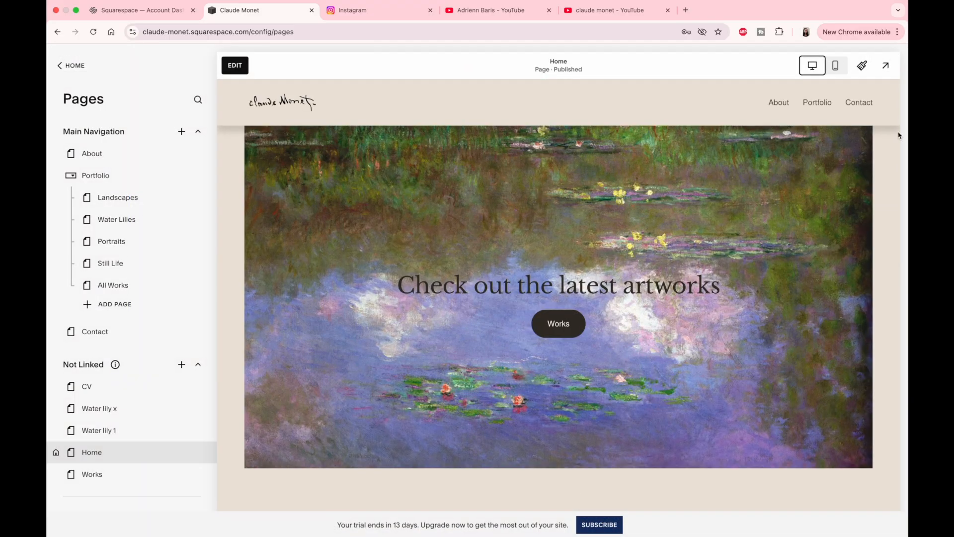
click(862, 66)
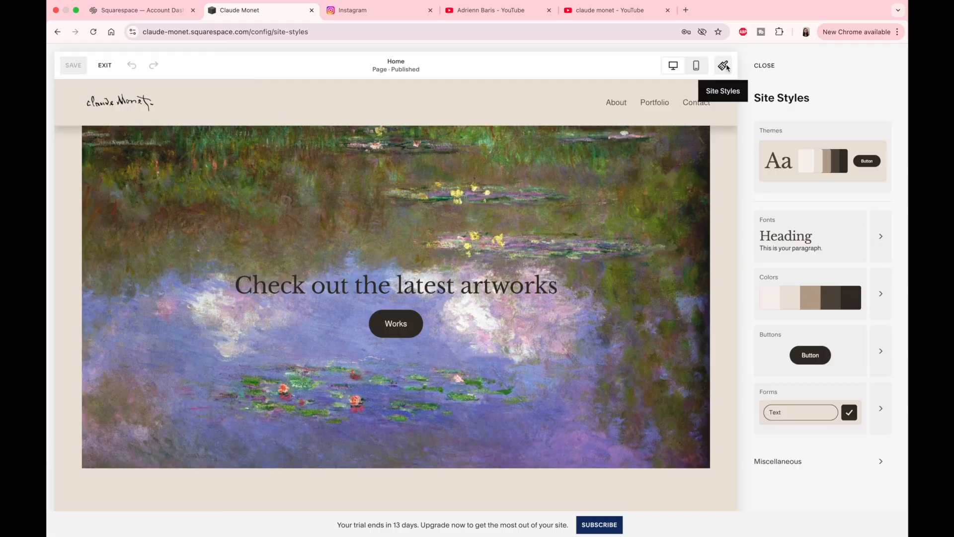
click(787, 172)
click(649, 184)
click(646, 244)
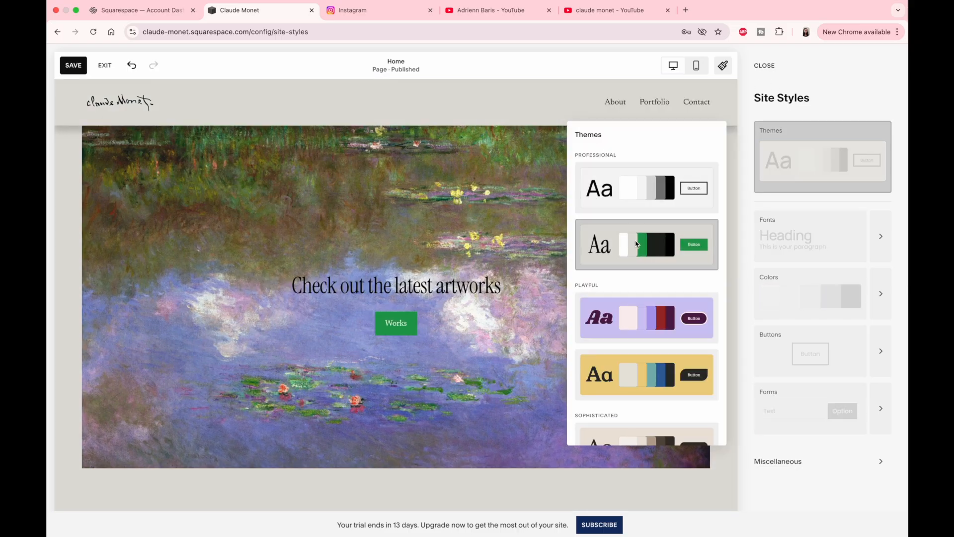
click(647, 318)
scroll(646, 318, down, 3)
click(646, 362)
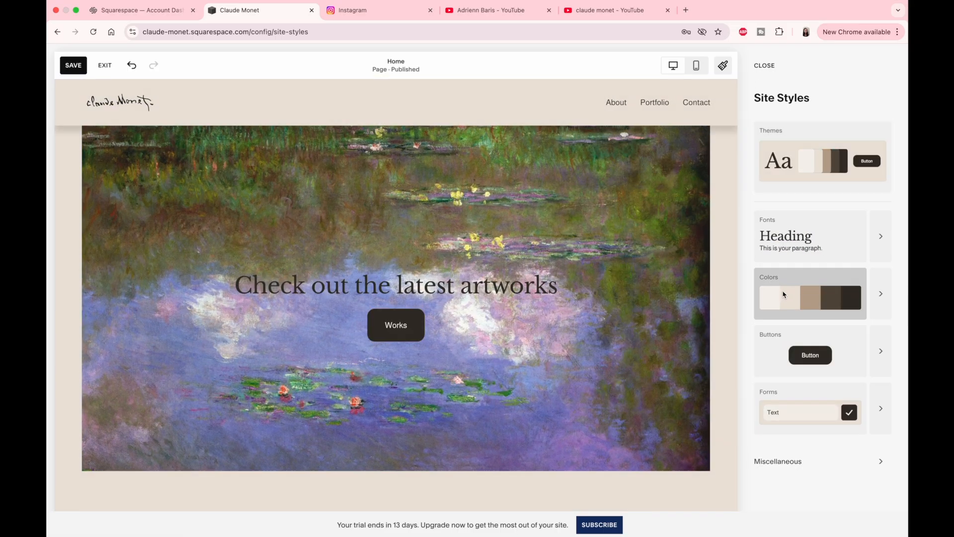
Step: Try a different site colour palette, setting its third colour to #3B2F2A and adjusting the second, background colour
click(810, 297)
click(878, 311)
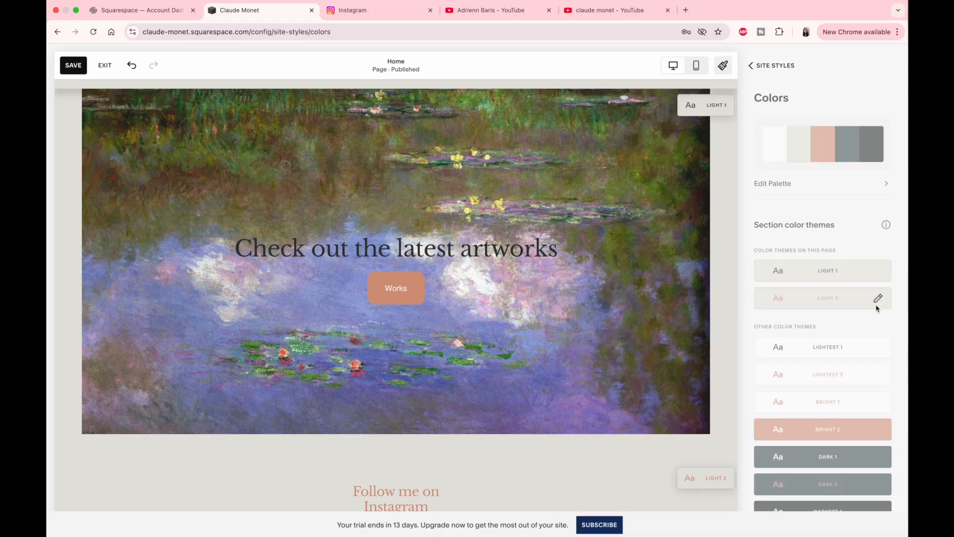
click(826, 156)
drag(810, 161, 805, 207)
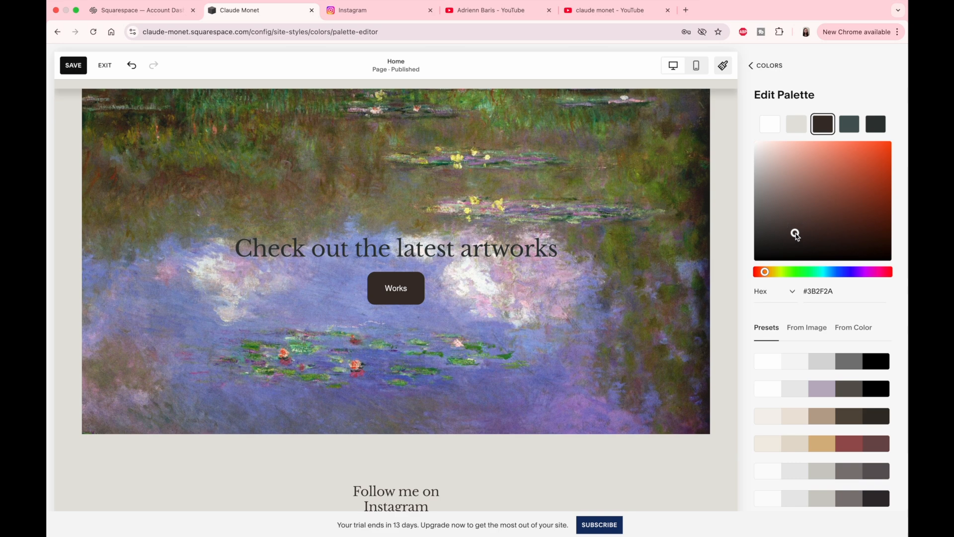
scroll(579, 370, down, 5)
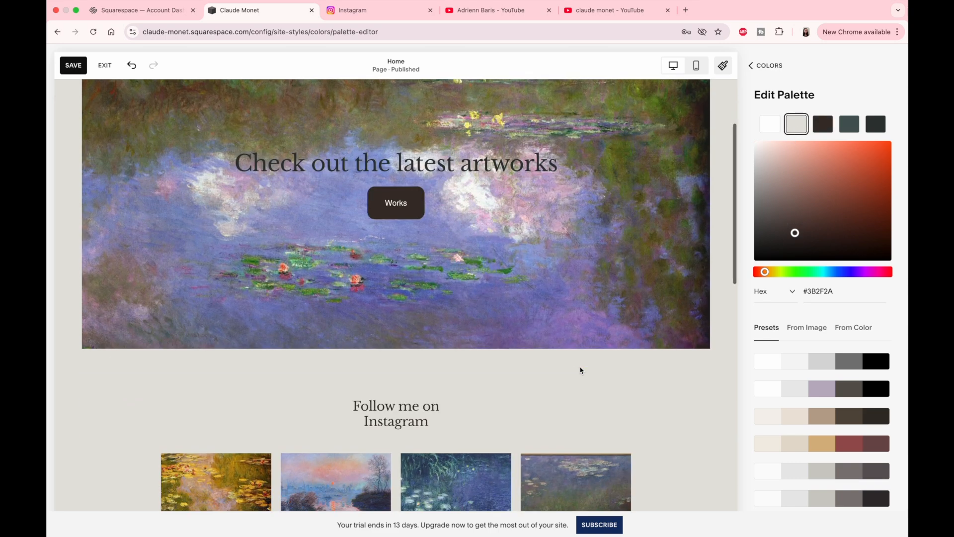
drag(795, 233, 847, 163)
drag(799, 186, 773, 164)
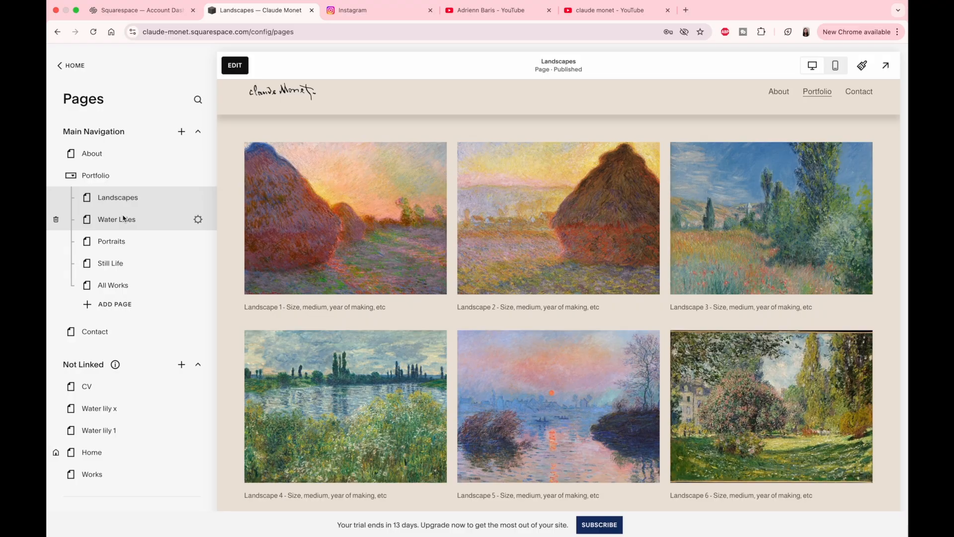
Step: Check the Water Lilies and Portraits pages, and hide the footer on the Portraits page through its navigation settings
click(124, 219)
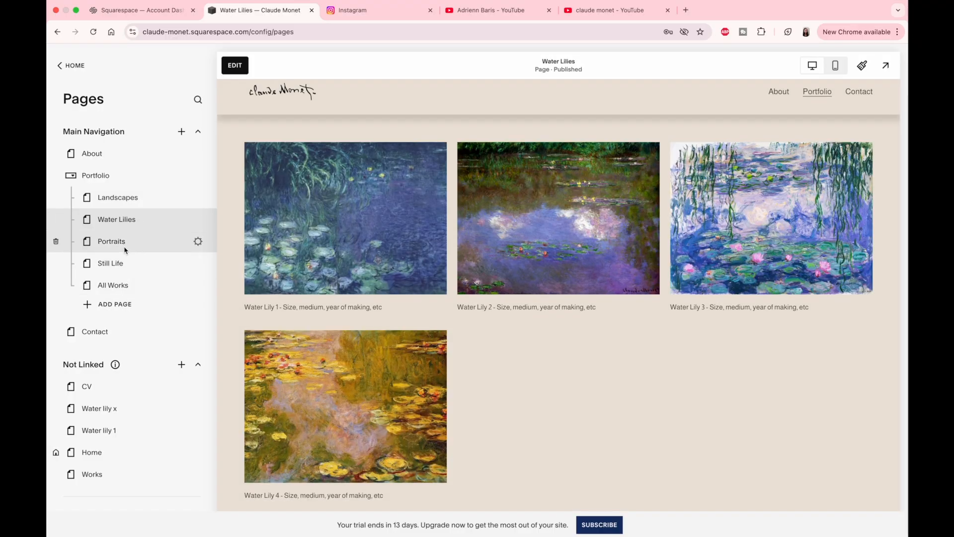
click(122, 242)
scroll(417, 249, down, 5)
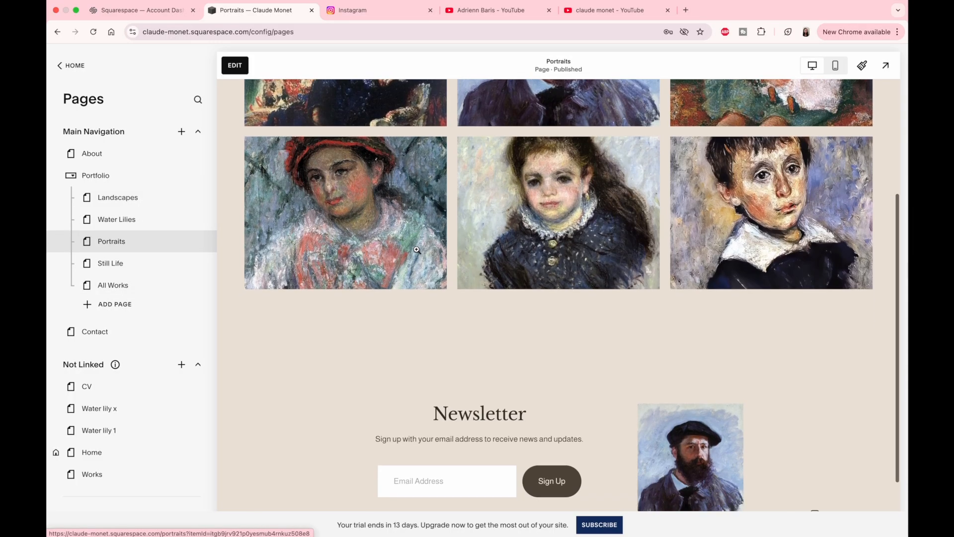
click(198, 242)
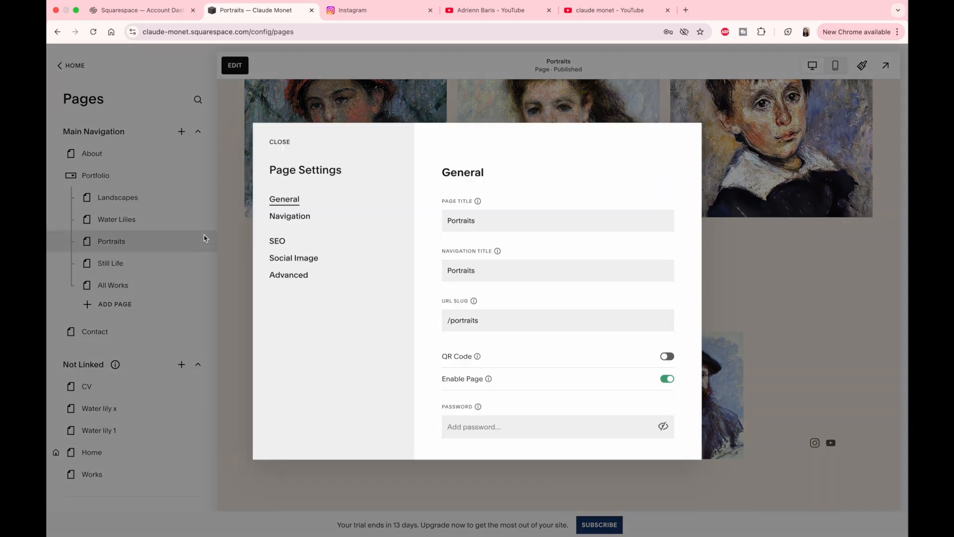
click(286, 223)
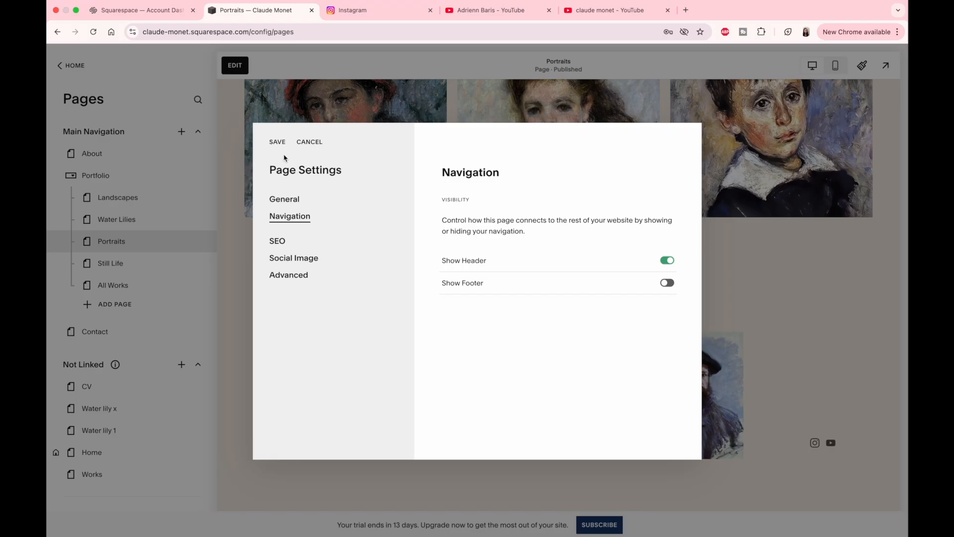
click(277, 143)
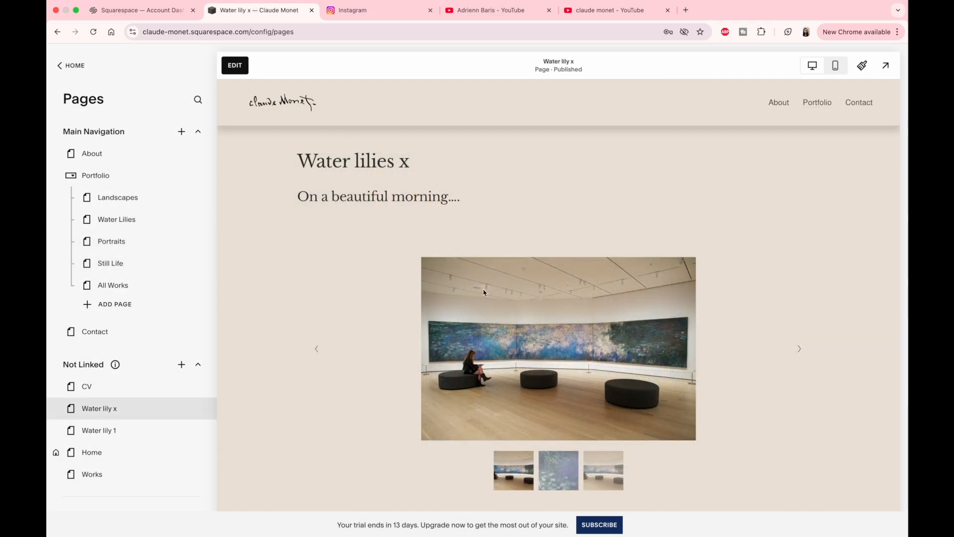
Step: Disable the unlinked Water lily x page in its general page settings
mouse_move(55, 410)
click(198, 408)
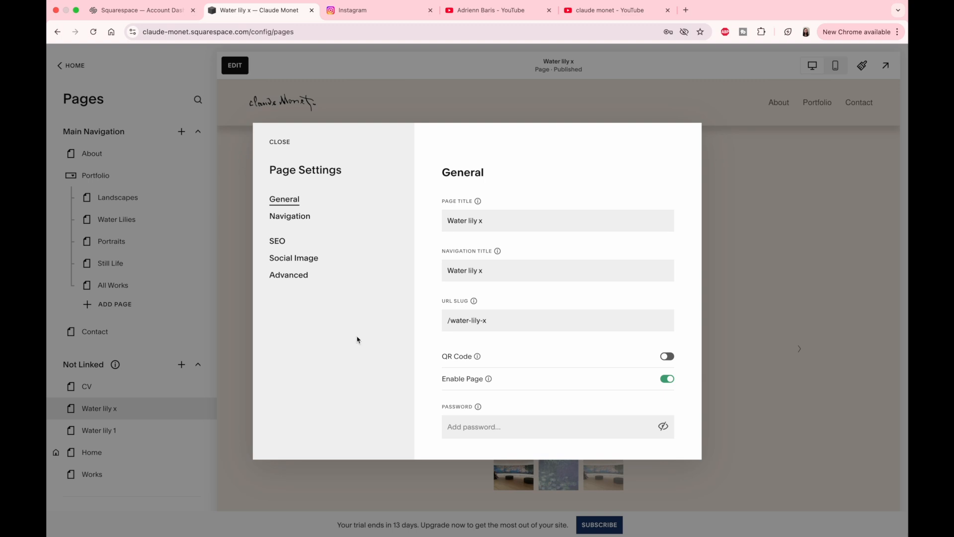
mouse_move(489, 382)
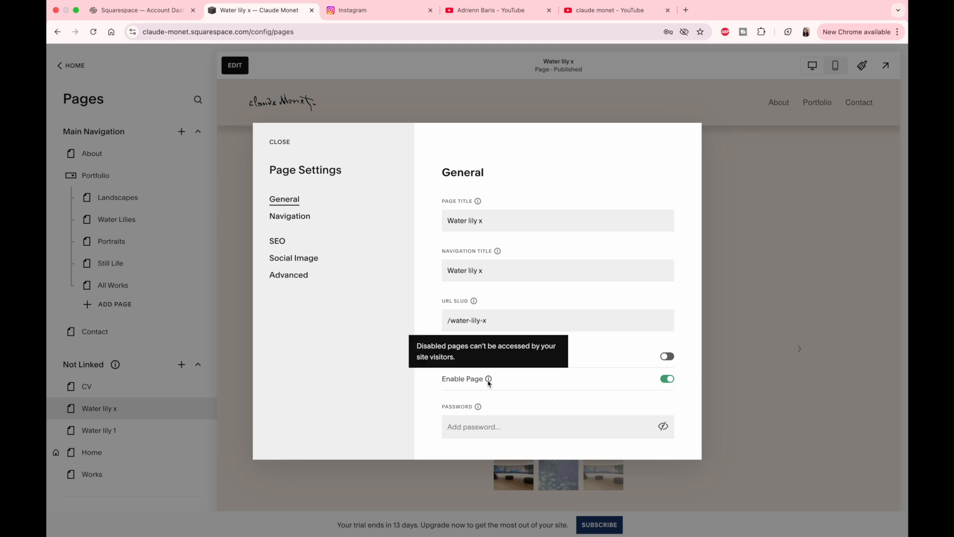
click(668, 379)
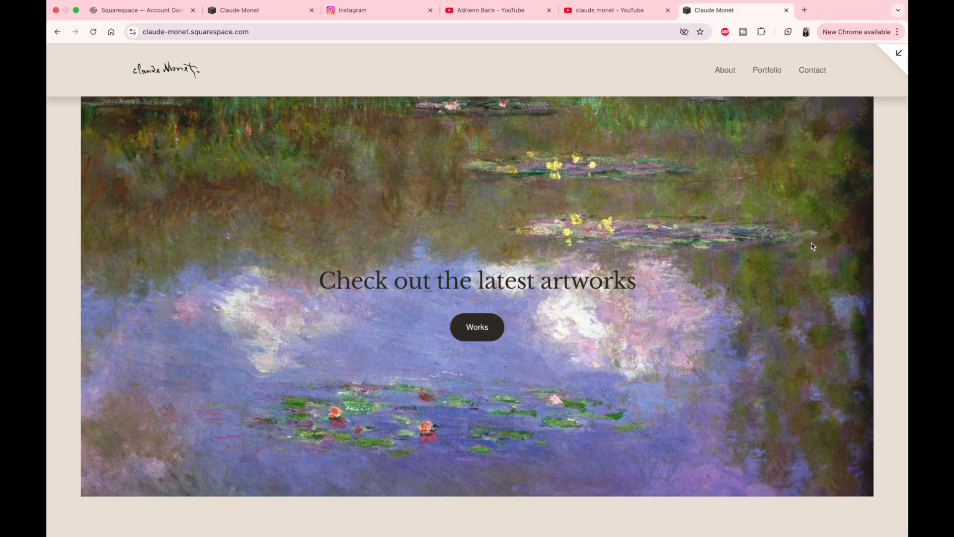
Step: Review the full-window Home page from the banner through the Instagram images and YouTube videos to the newsletter footer
scroll(813, 246, down, 5)
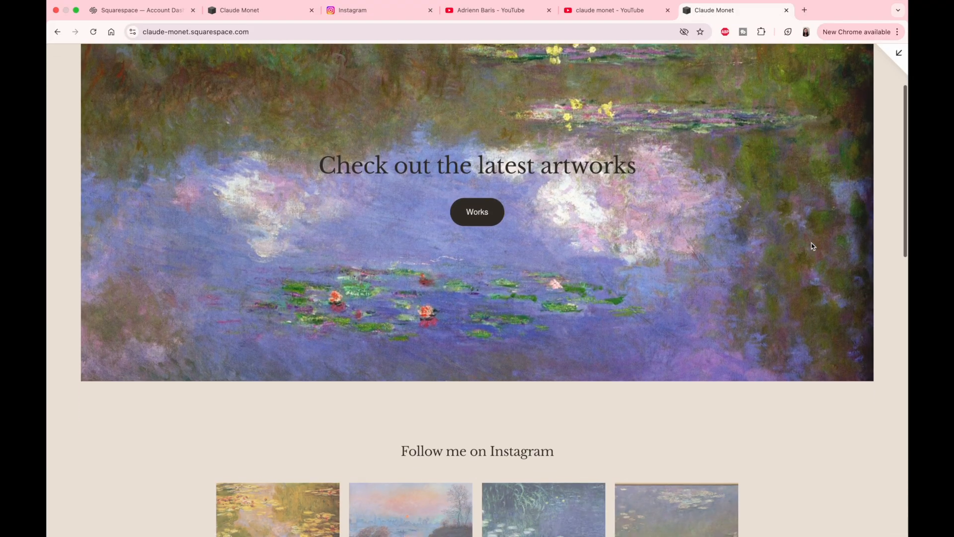
scroll(813, 246, down, 5)
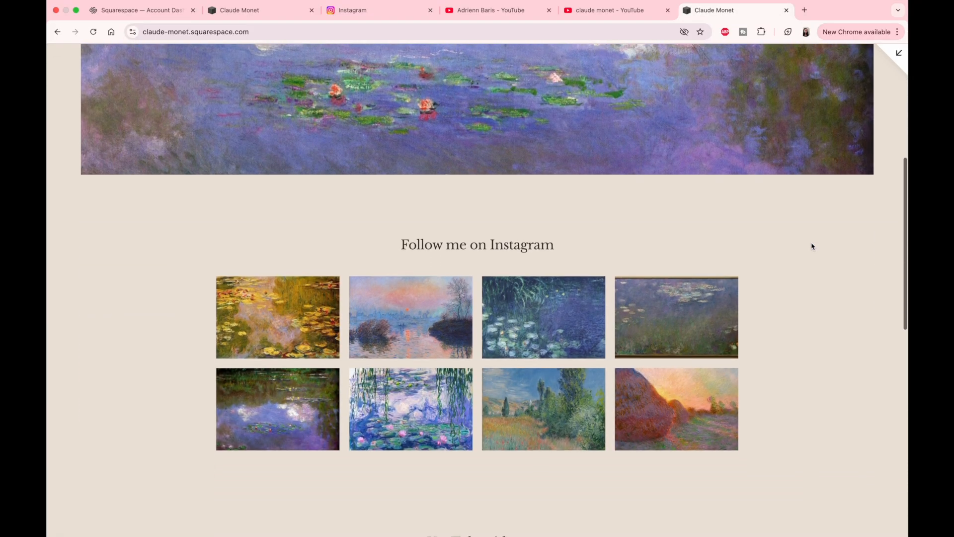
scroll(813, 247, down, 5)
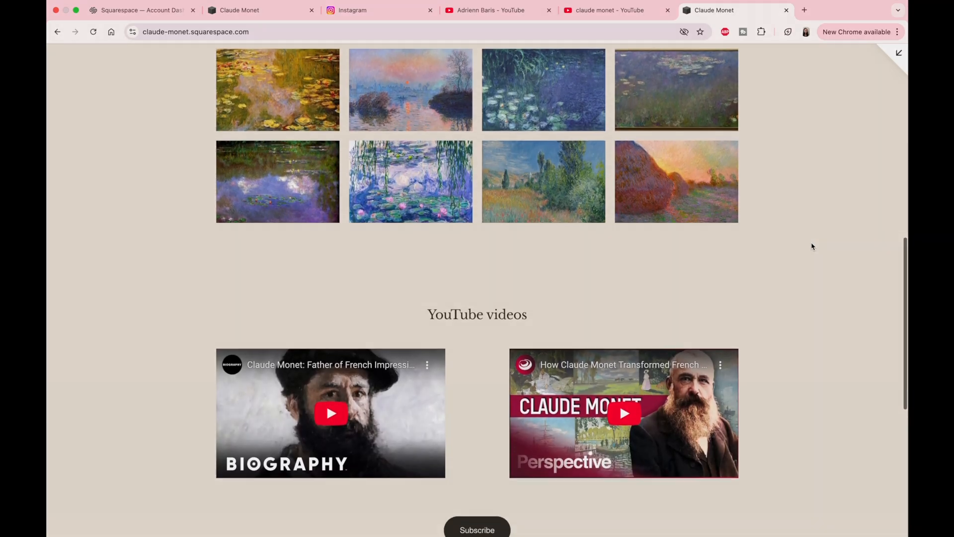
scroll(813, 246, down, 5)
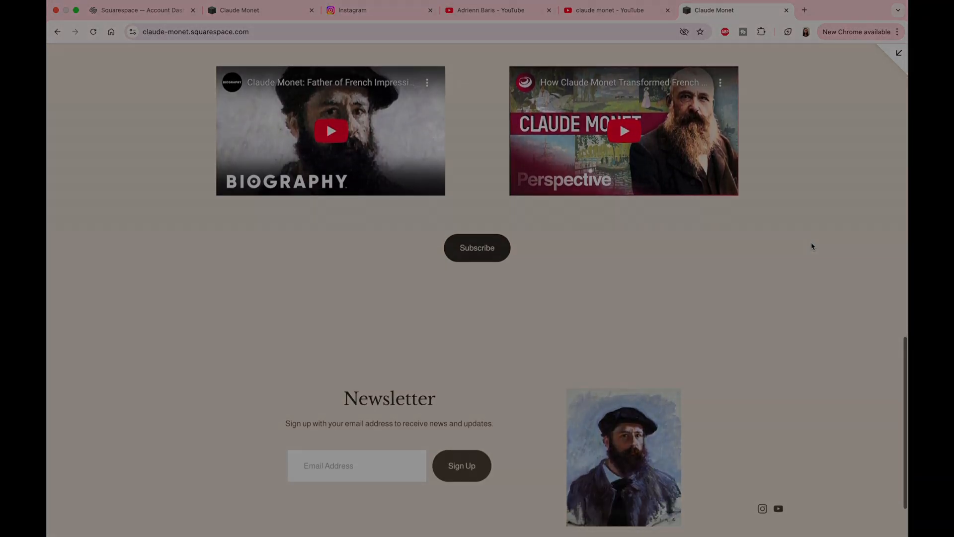